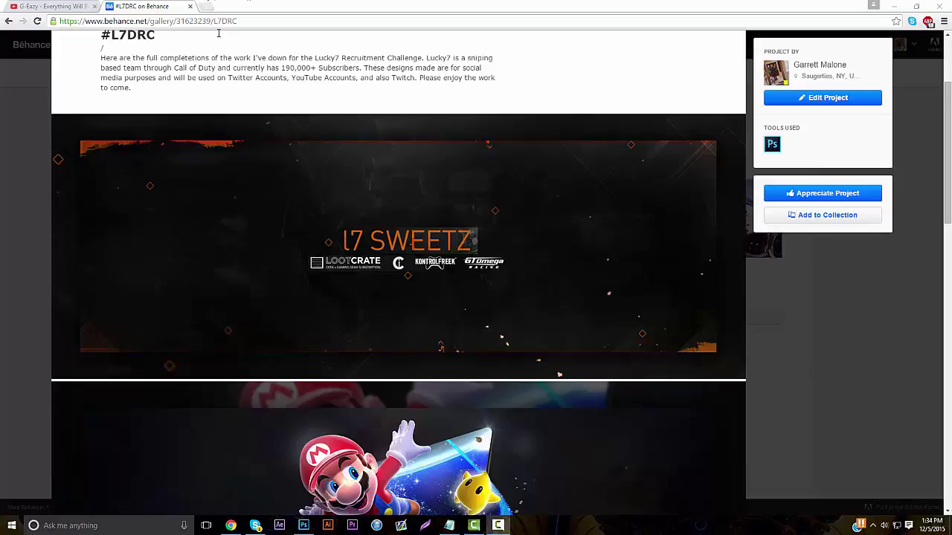
Search Google Images for "black ops 3 wallpaper" in a new browser tab.
{"action": "left_click", "coordinate": [209, 8]}
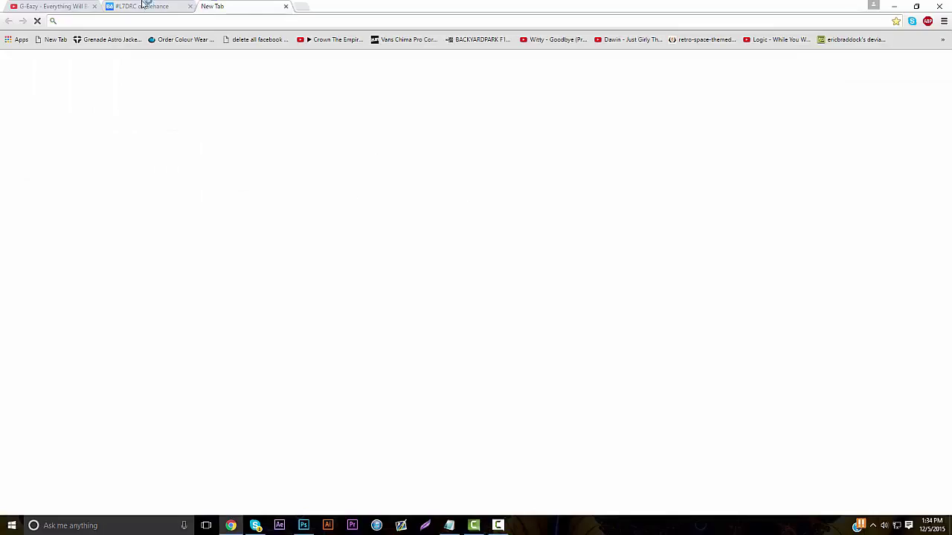
{"action": "type", "text": "black ops"}
{"action": "key", "text": "Return"}
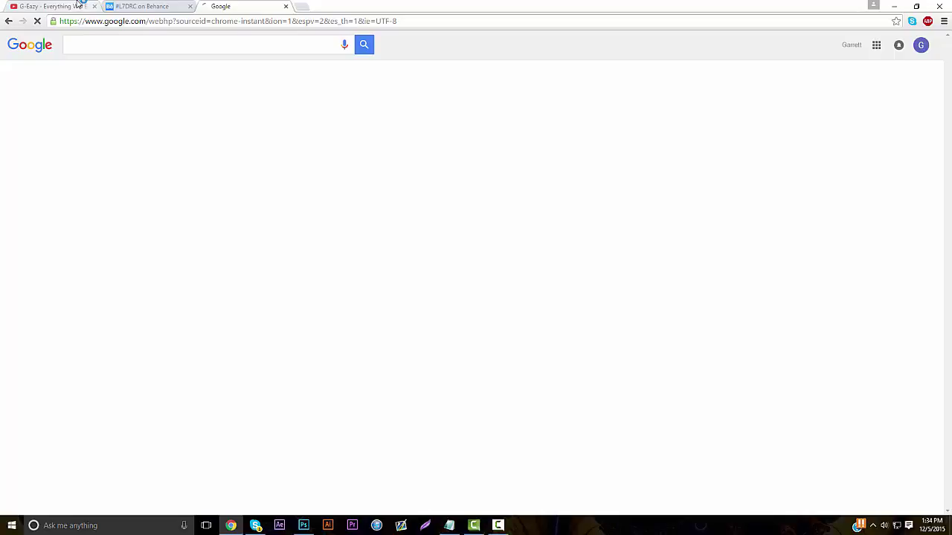
{"action": "left_click", "coordinate": [116, 76]}
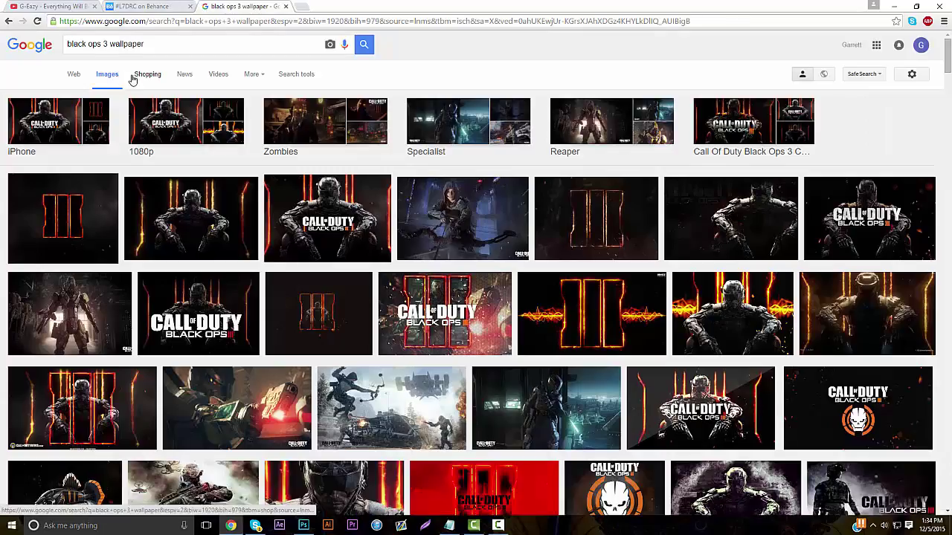
Narrow the image results to Specialist and save the wallpaper of the armed soldier among flames to the desktop.
{"action": "left_click", "coordinate": [512, 141]}
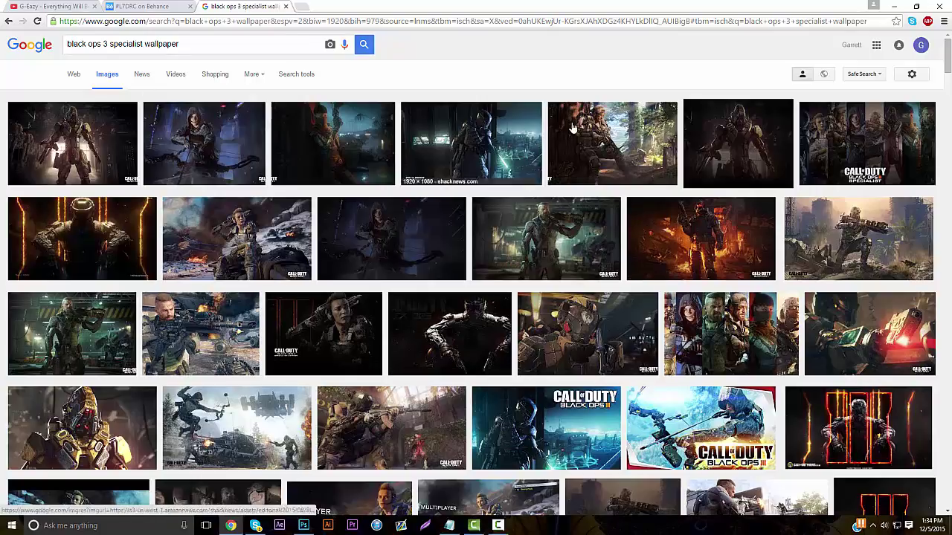
{"action": "left_click", "coordinate": [730, 237]}
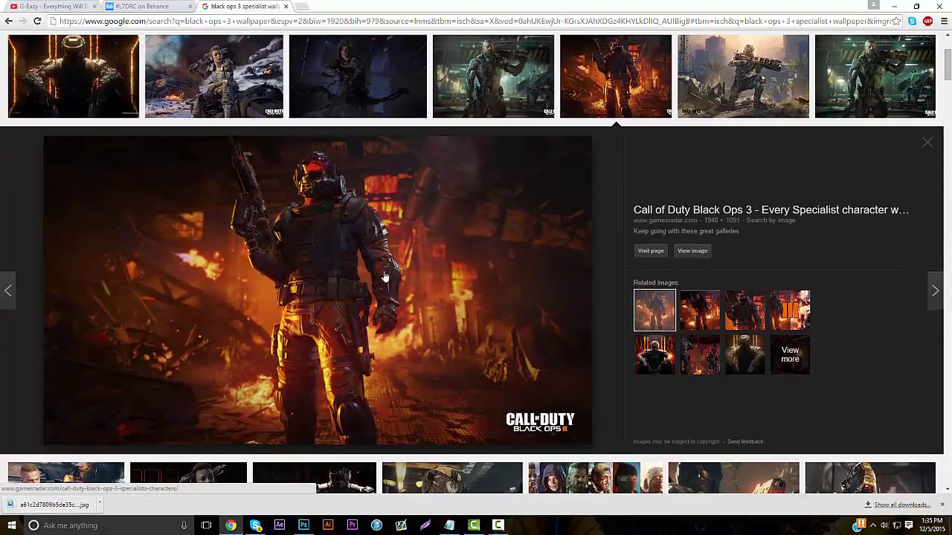
{"action": "double_click", "coordinate": [520, 6]}
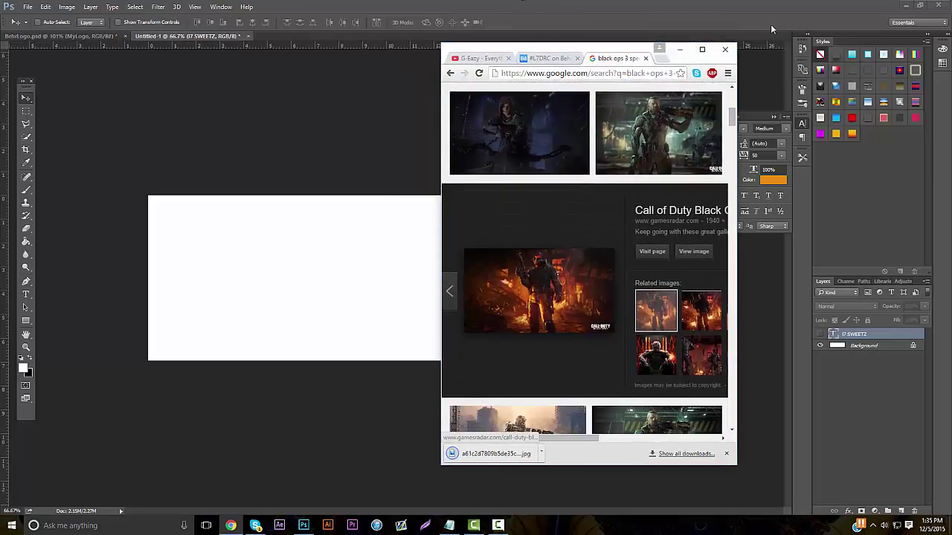
{"action": "left_click", "coordinate": [905, 5]}
{"action": "left_click_drag", "start_coordinate": [491, 454], "coordinate": [416, 444]}
Switch to Photoshop and open the downloaded wallpaper JPG whose name starts with "a61c2d7809b5de35c" from the desktop.
{"action": "left_click", "coordinate": [303, 525]}
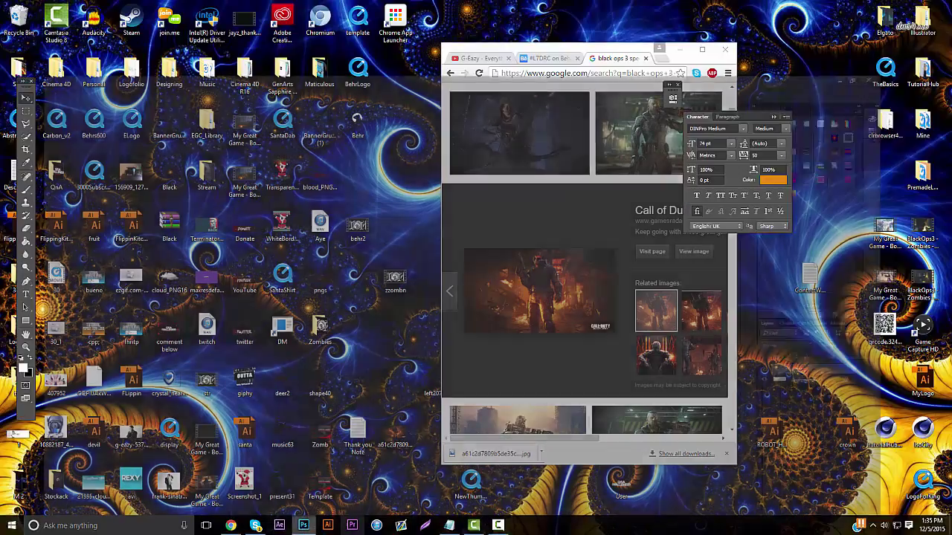
{"action": "left_click", "coordinate": [28, 6]}
{"action": "left_click", "coordinate": [41, 24]}
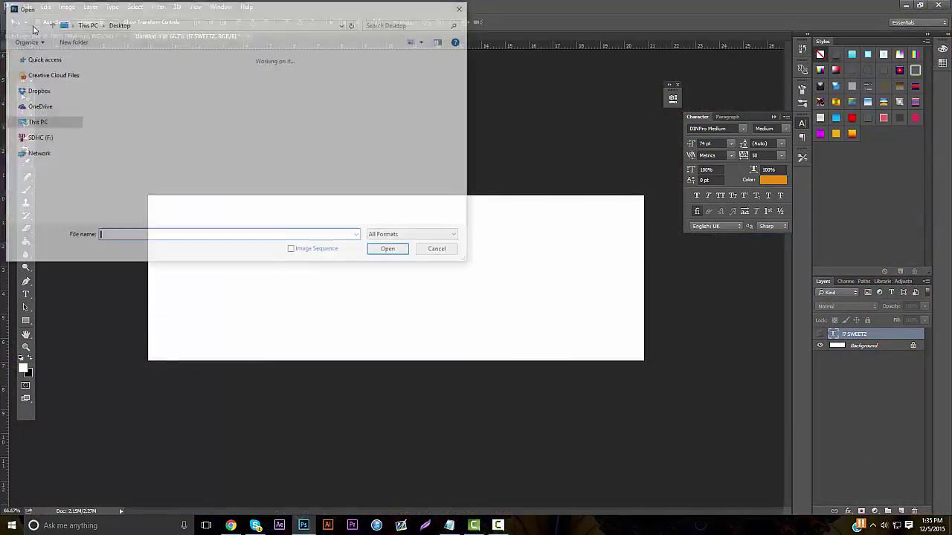
{"action": "type", "text": "a"}
{"action": "key", "text": "Down"}
{"action": "key", "text": "Return"}
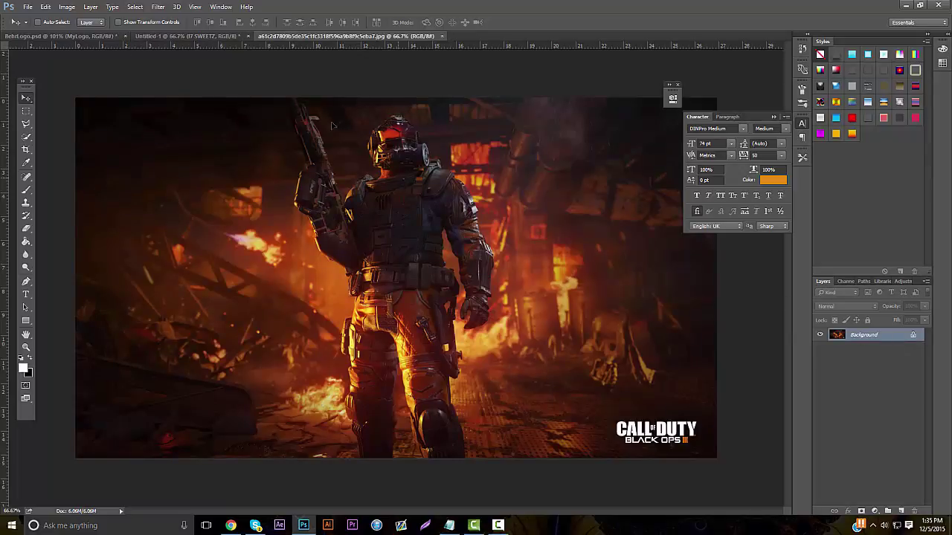
Bring the wallpaper into Untitled-1 as a new layer, scale it to about 82% and position the soldier in the middle of the banner.
{"action": "left_click_drag", "start_coordinate": [180, 37], "coordinate": [482, 286]}
{"action": "key", "text": "ctrl+t"}
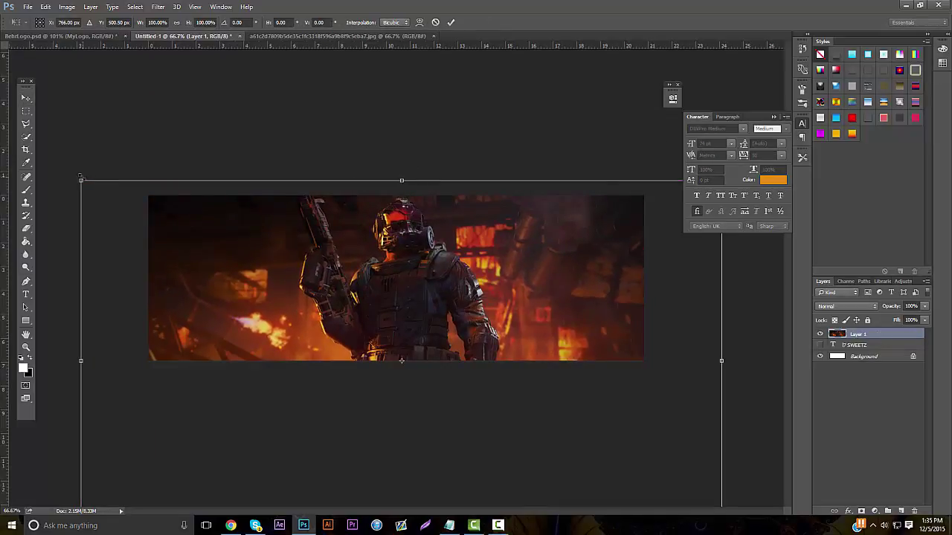
{"action": "left_click_drag", "start_coordinate": [81, 180], "coordinate": [140, 181]}
{"action": "left_click_drag", "start_coordinate": [257, 282], "coordinate": [241, 254]}
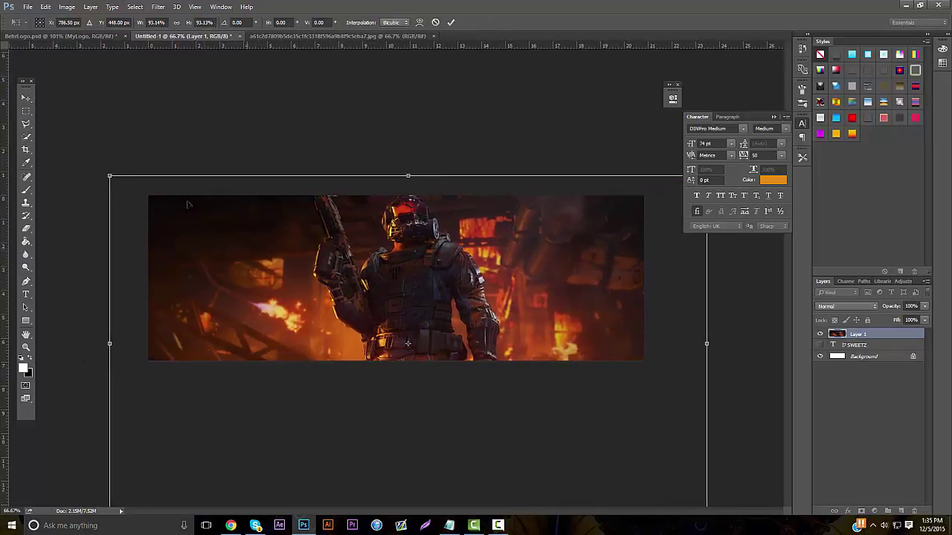
{"action": "left_click_drag", "start_coordinate": [111, 175], "coordinate": [178, 215]}
{"action": "left_click_drag", "start_coordinate": [234, 238], "coordinate": [198, 216]}
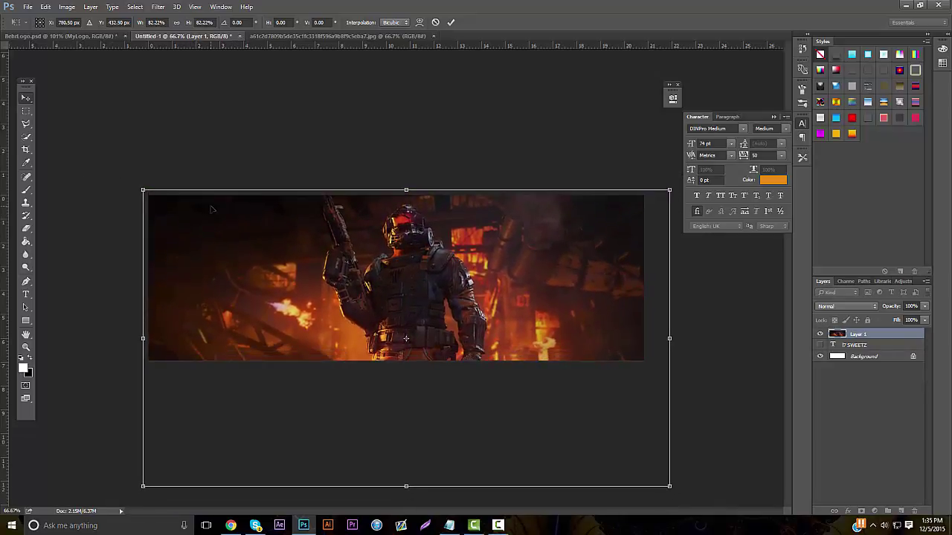
{"action": "key", "text": "Return"}
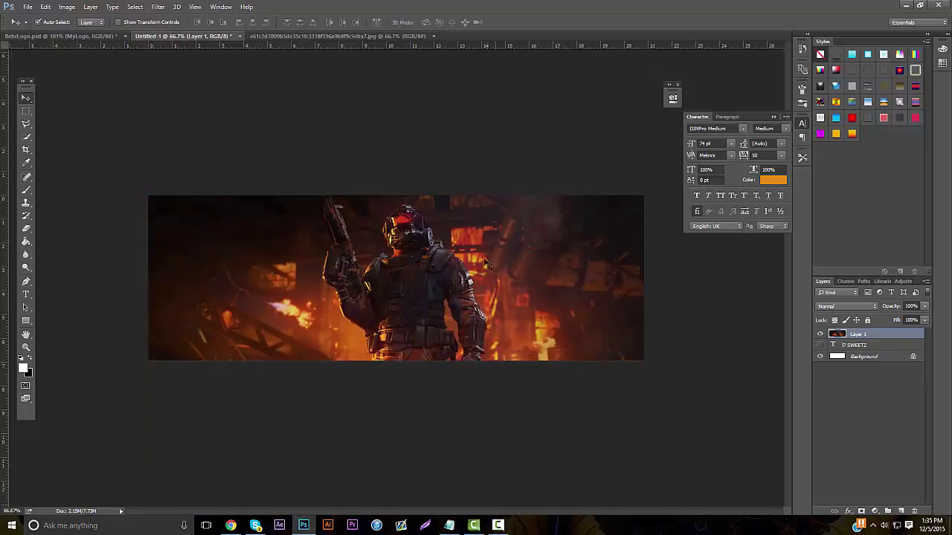
{"action": "mouse_move", "coordinate": [483, 255]}
{"action": "left_mouse_down"}
{"action": "mouse_move", "coordinate": [451, 255]}
{"action": "mouse_move", "coordinate": [470, 254]}
{"action": "left_mouse_up"}
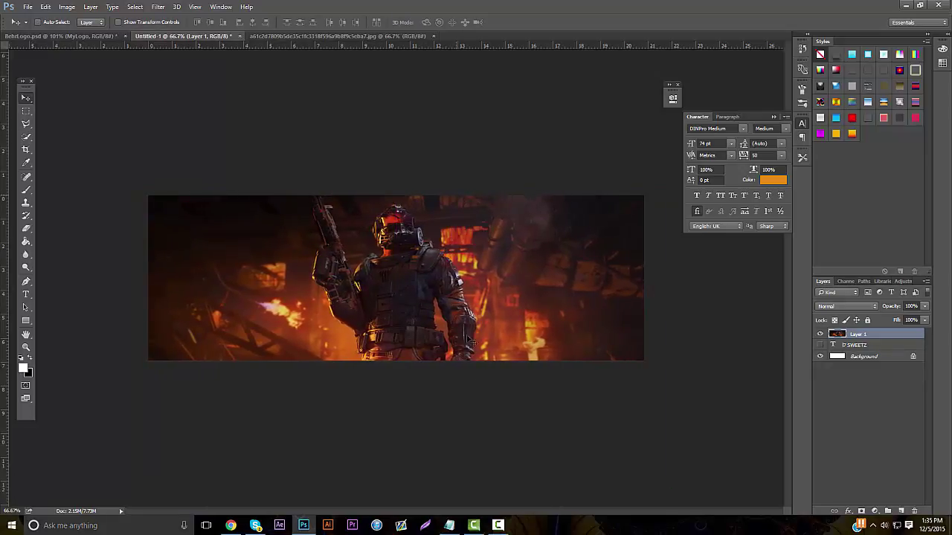
{"action": "left_click", "coordinate": [26, 347]}
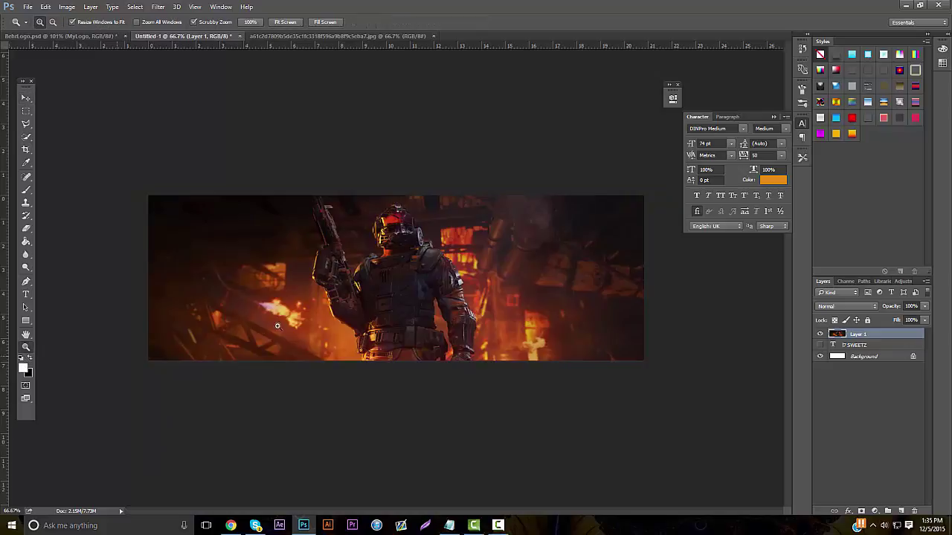
{"action": "left_click_drag", "start_coordinate": [421, 267], "coordinate": [480, 268]}
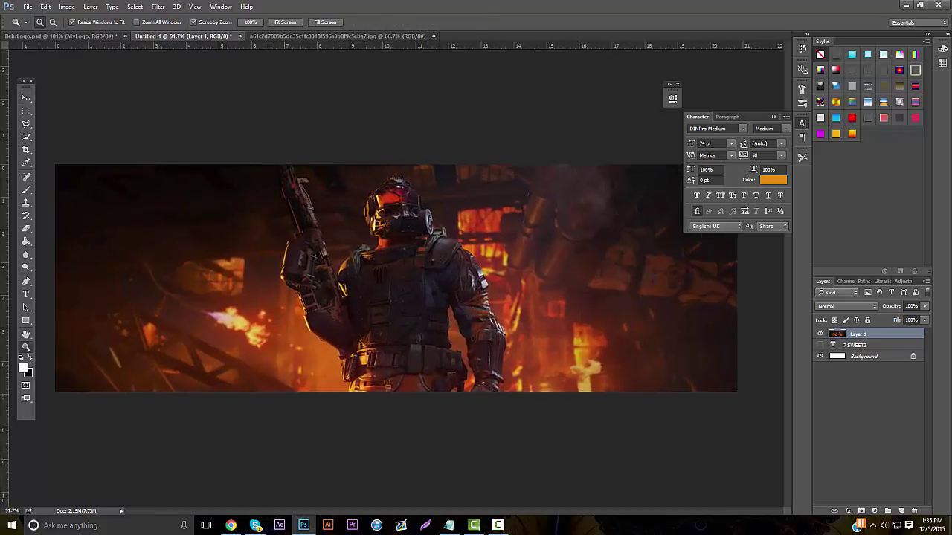
Switch to Chrome and open the #L7DRC project on Behance to examine the l7 SWEETZ banner as a reference.
{"action": "left_click", "coordinate": [230, 526]}
{"action": "double_click", "coordinate": [530, 58]}
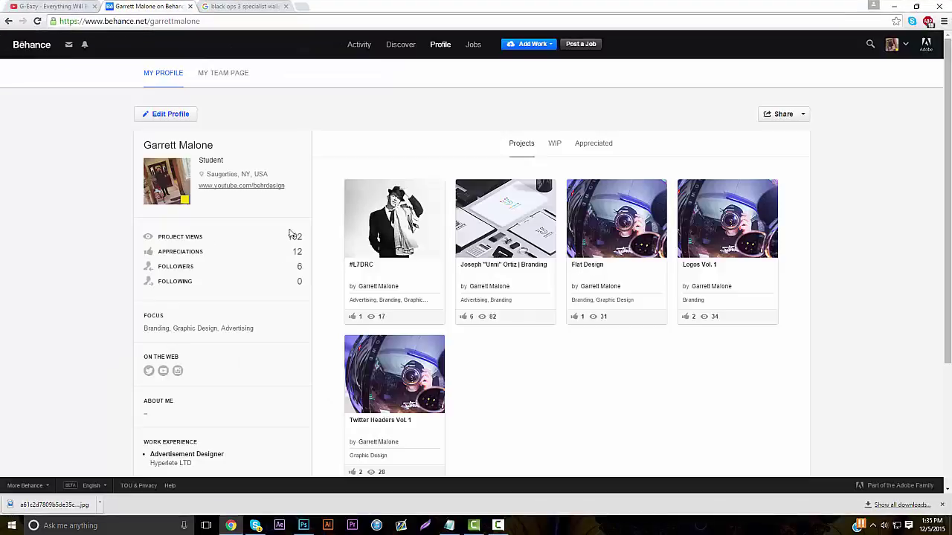
{"action": "left_click", "coordinate": [374, 201]}
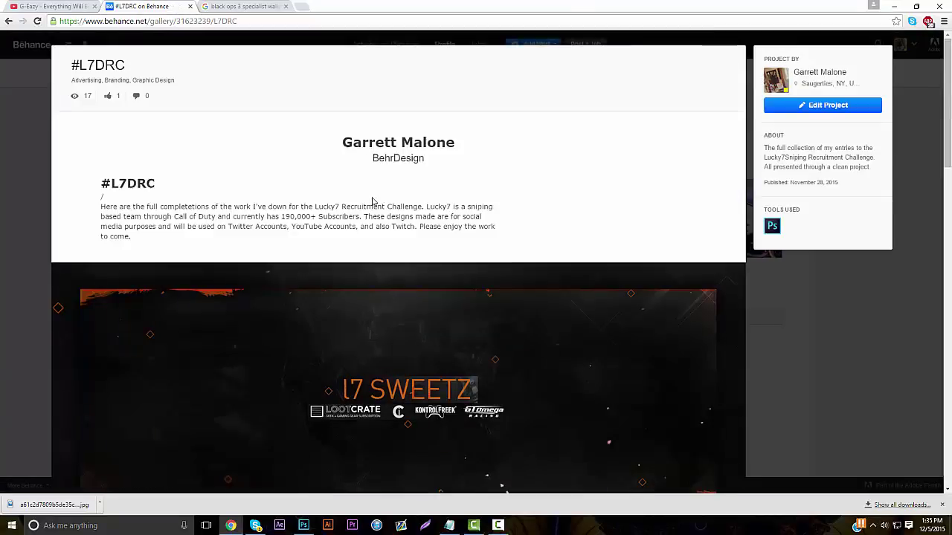
{"action": "scroll", "coordinate": [375, 201], "scroll_direction": "down", "scroll_amount": 2}
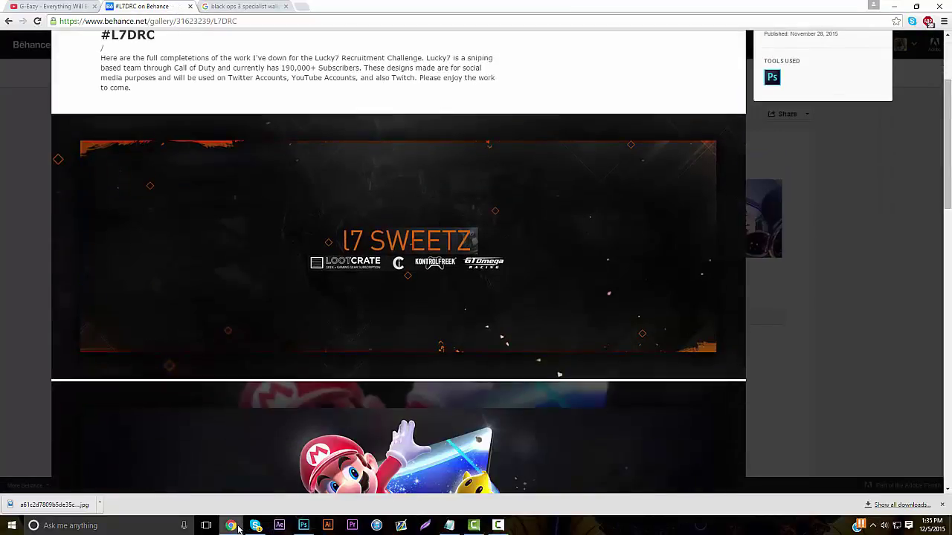
Return to Photoshop and convert the soldier image on Layer 1 to grayscale with a Black & White adjustment.
{"action": "left_click", "coordinate": [303, 525]}
{"action": "left_click", "coordinate": [67, 7]}
{"action": "mouse_move", "coordinate": [86, 32]}
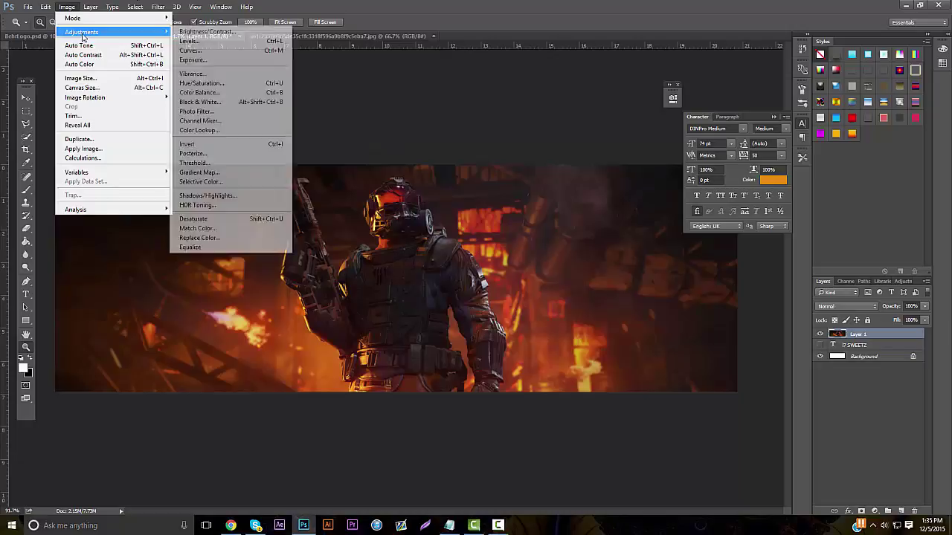
{"action": "left_click", "coordinate": [203, 102]}
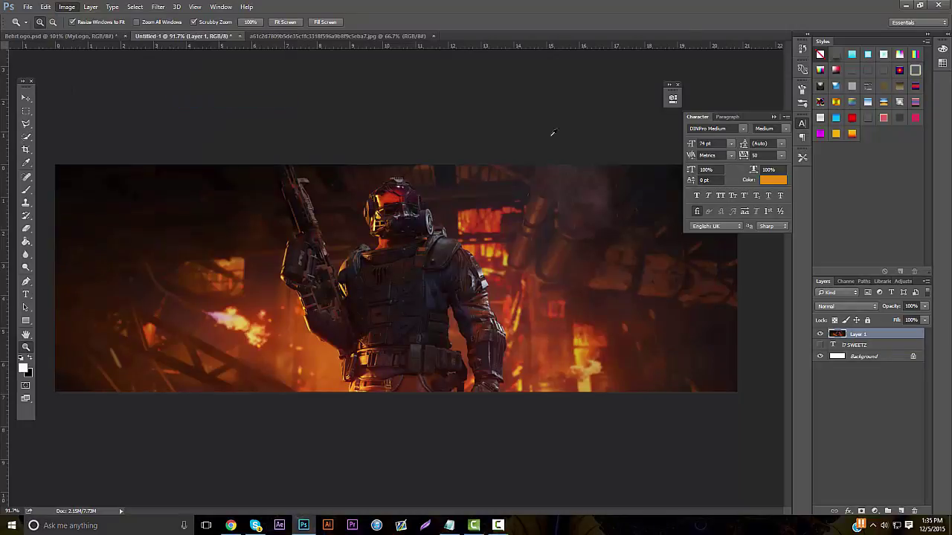
{"action": "left_click", "coordinate": [739, 188]}
{"action": "key", "text": "z"}
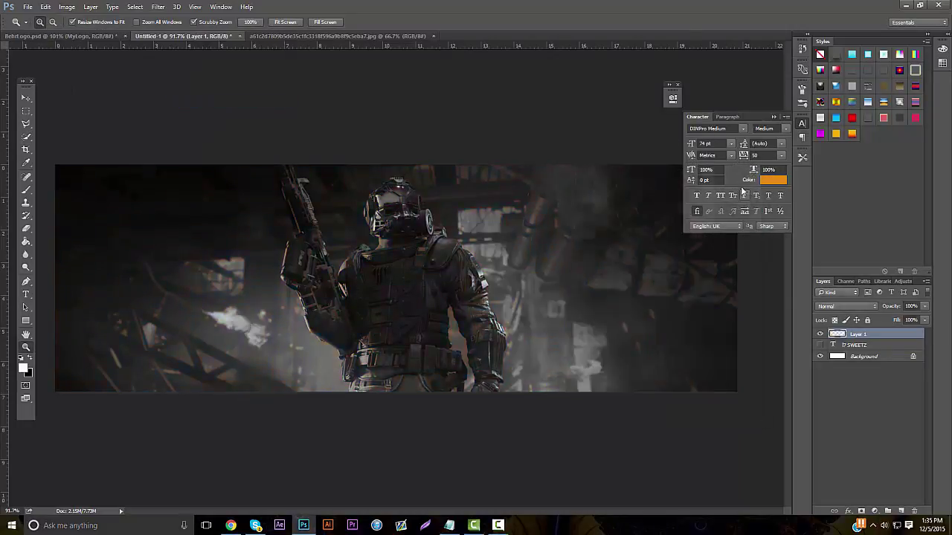
Place the l7 SWEETZ text layer above the soldier image and keep it hidden.
{"action": "left_click_drag", "start_coordinate": [859, 356], "coordinate": [854, 346]}
{"action": "left_click", "coordinate": [828, 334]}
{"action": "left_click", "coordinate": [819, 335]}
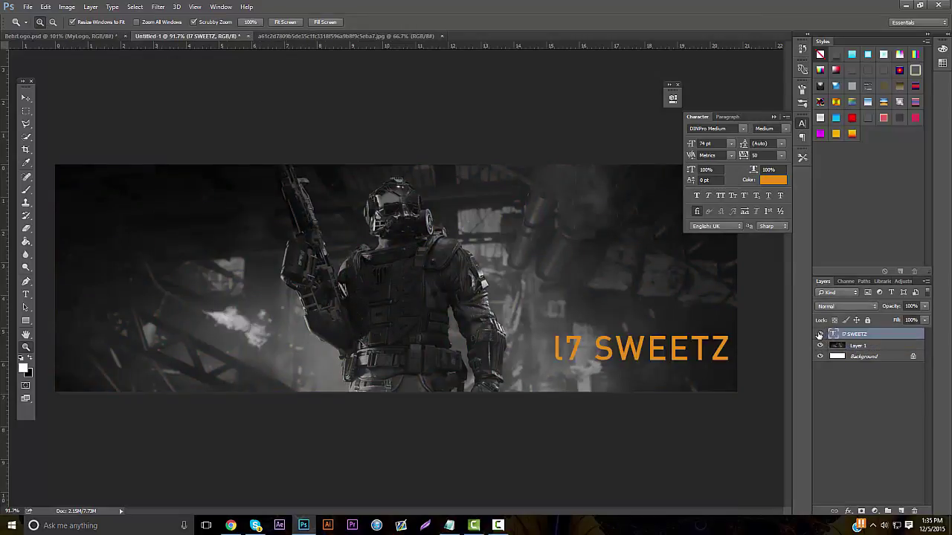
{"action": "left_click", "coordinate": [820, 334]}
Turn the white Background into an editable black layer and fade Layer 1 to a low opacity over it.
{"action": "double_click", "coordinate": [864, 357]}
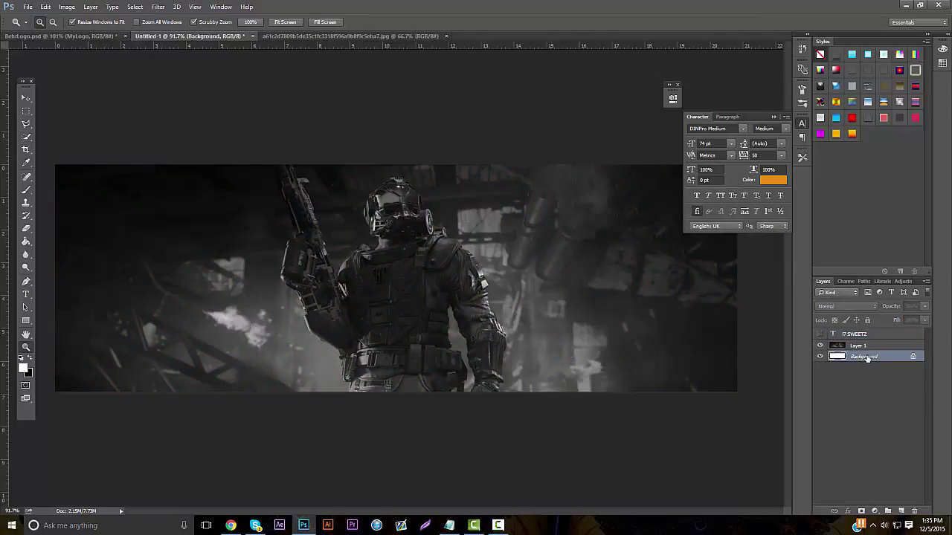
{"action": "left_click", "coordinate": [559, 166]}
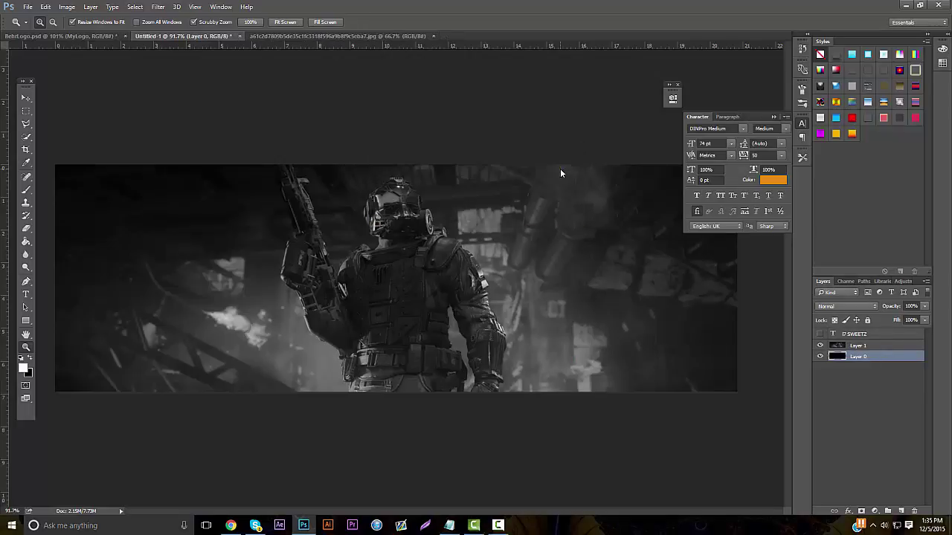
{"action": "left_click", "coordinate": [870, 343]}
{"action": "left_click_drag", "start_coordinate": [926, 310], "coordinate": [877, 315]}
Brush soft white glows with the size 514 brush on a new layer at the banner's lower-left corner, top centre, lower right and upper-right corner.
{"action": "left_click", "coordinate": [900, 510]}
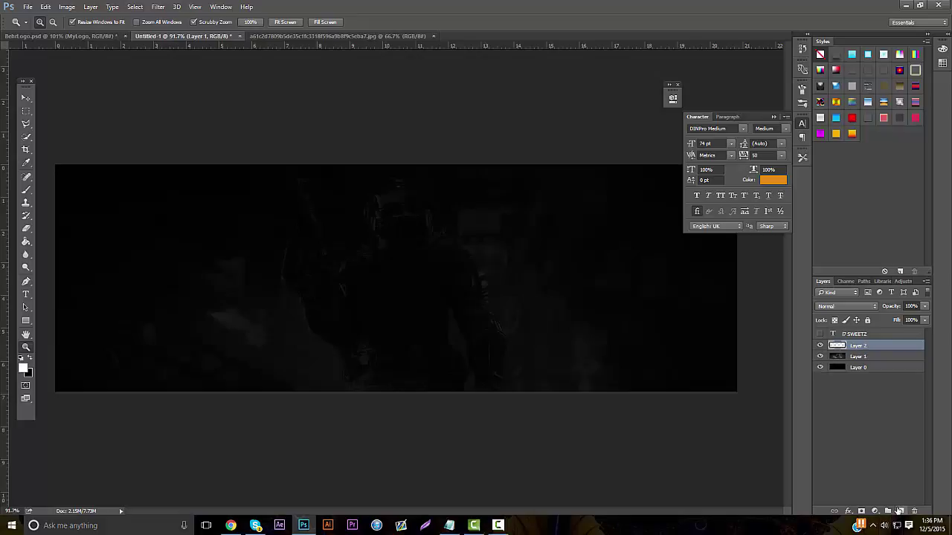
{"action": "left_click", "coordinate": [28, 201]}
{"action": "left_click", "coordinate": [27, 191]}
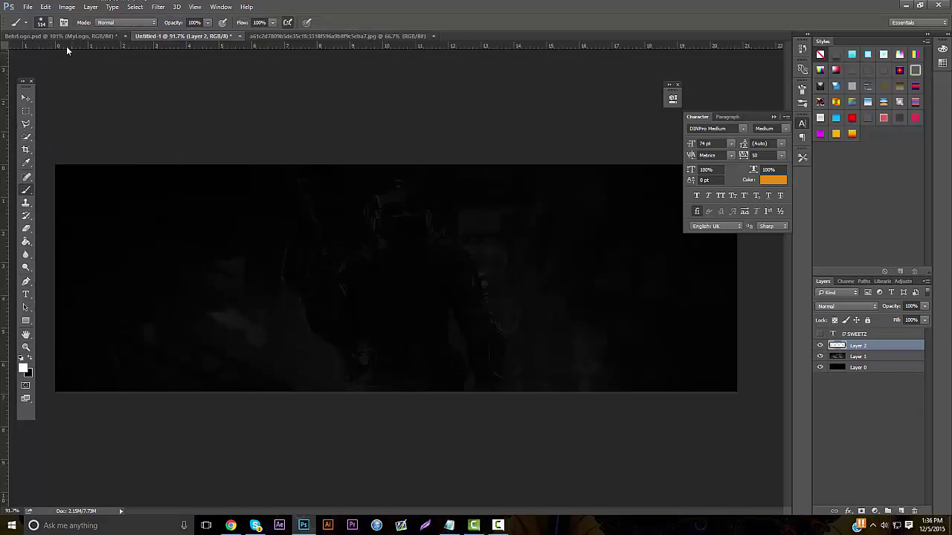
{"action": "left_click", "coordinate": [68, 469]}
{"action": "left_click", "coordinate": [394, 92]}
{"action": "left_click", "coordinate": [394, 92]}
{"action": "left_click", "coordinate": [541, 461]}
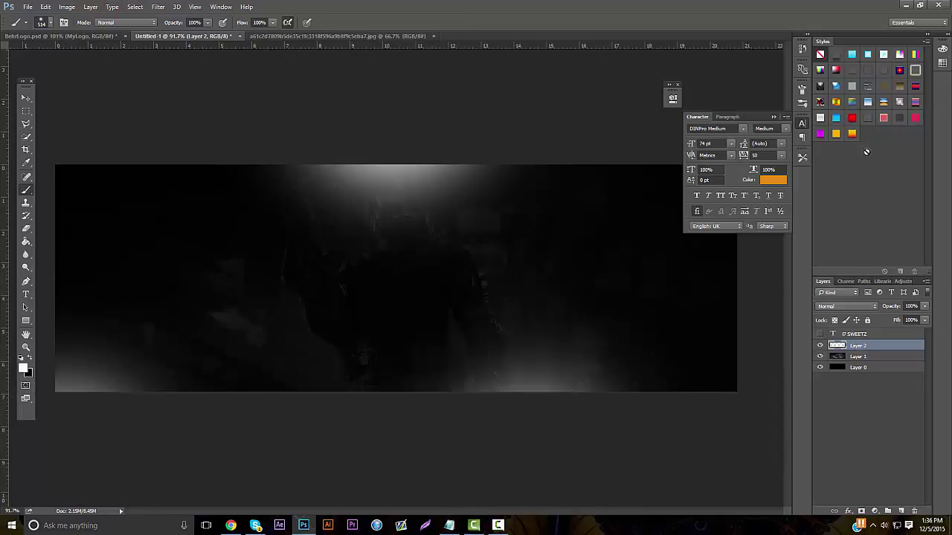
{"action": "left_click", "coordinate": [774, 118]}
{"action": "left_click", "coordinate": [678, 83]}
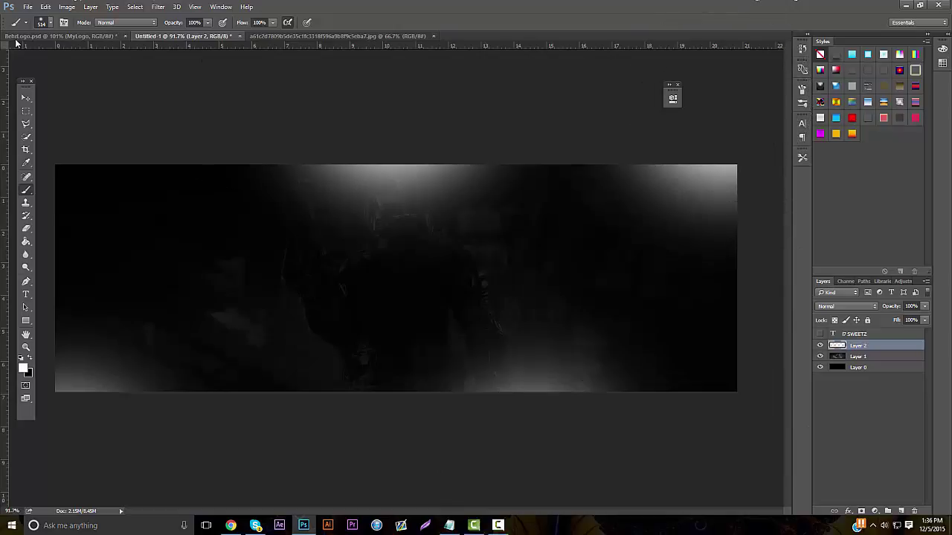
Set the opacity of the white glow layer to 10%.
{"action": "left_click", "coordinate": [913, 305]}
{"action": "type", "text": "1"}
{"action": "type", "text": "1"}
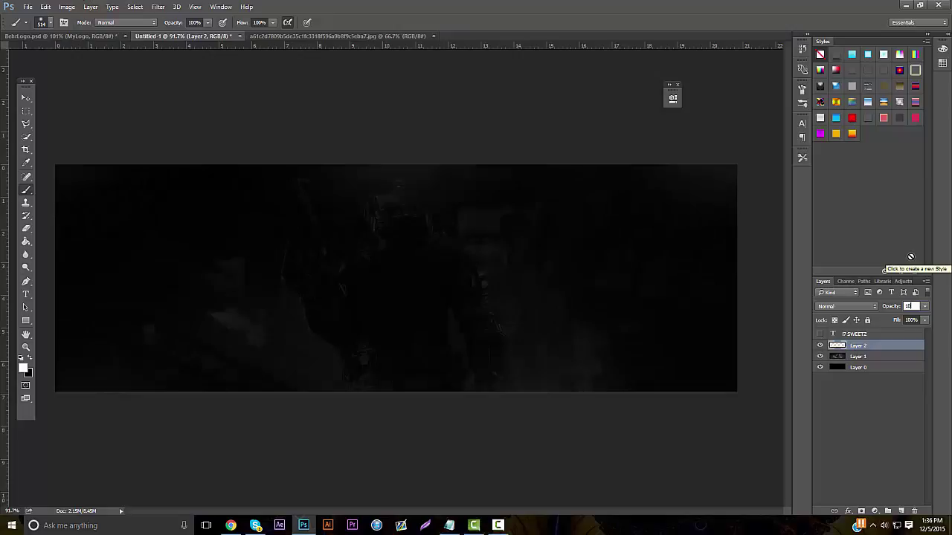
{"action": "key", "text": "Return"}
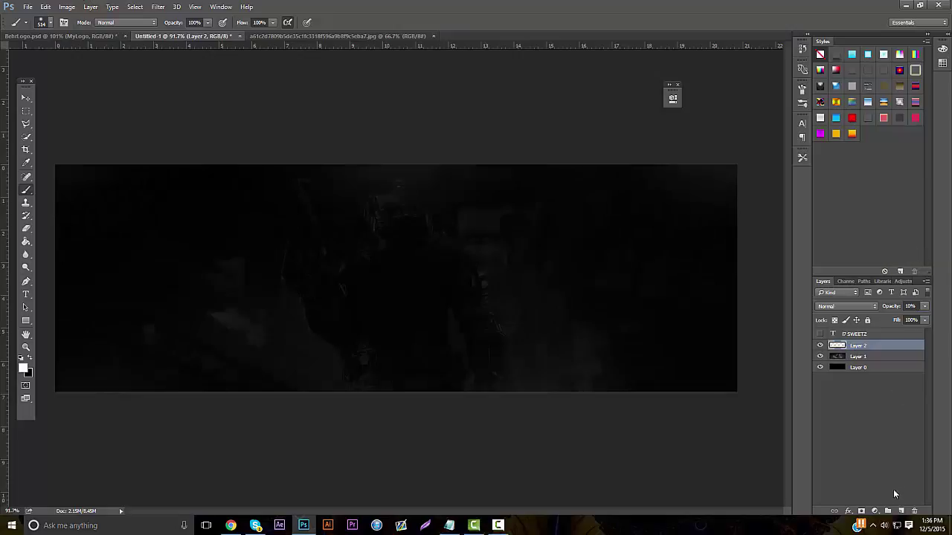
Darken the banner's edges with a soft black brush on a new layer and set that layer's opacity to 54%.
{"action": "left_click", "coordinate": [900, 511]}
{"action": "left_click", "coordinate": [32, 359]}
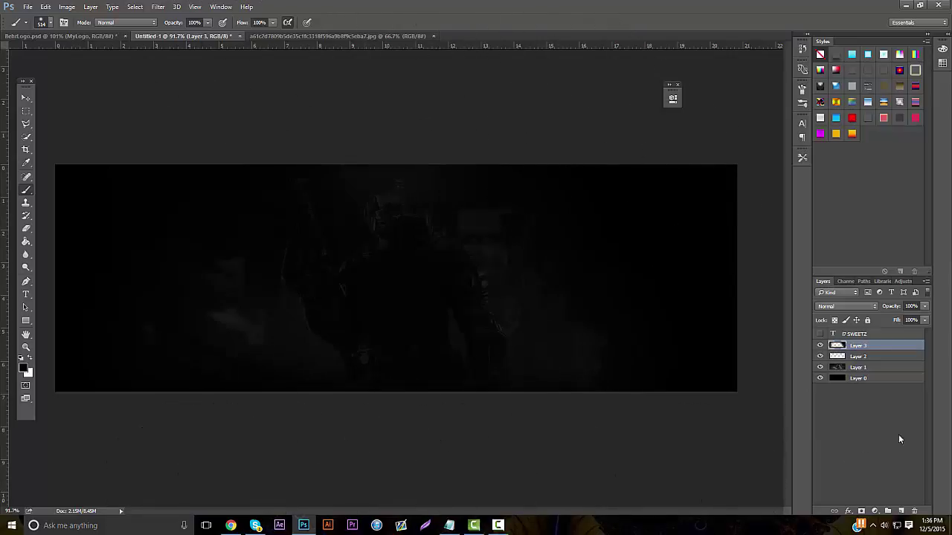
{"action": "left_click_drag", "start_coordinate": [924, 305], "coordinate": [902, 319]}
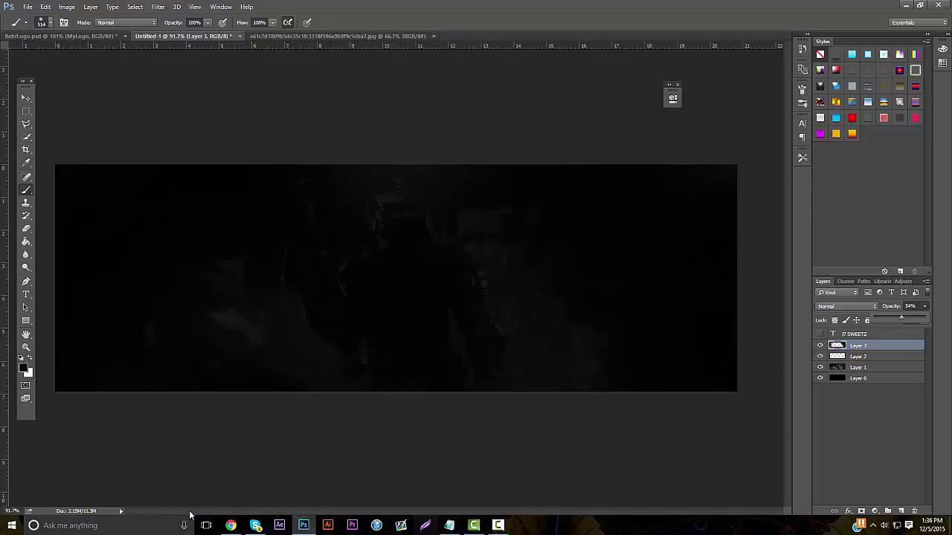
Switch to Chrome to compare the work with the reference banner on Behance, and return to Photoshop.
{"action": "left_click", "coordinate": [231, 525]}
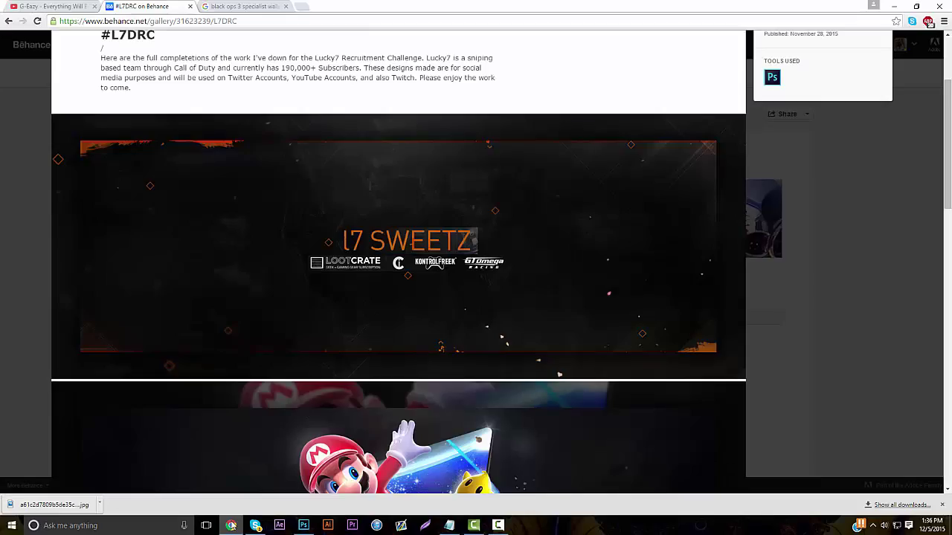
{"action": "left_click", "coordinate": [231, 525]}
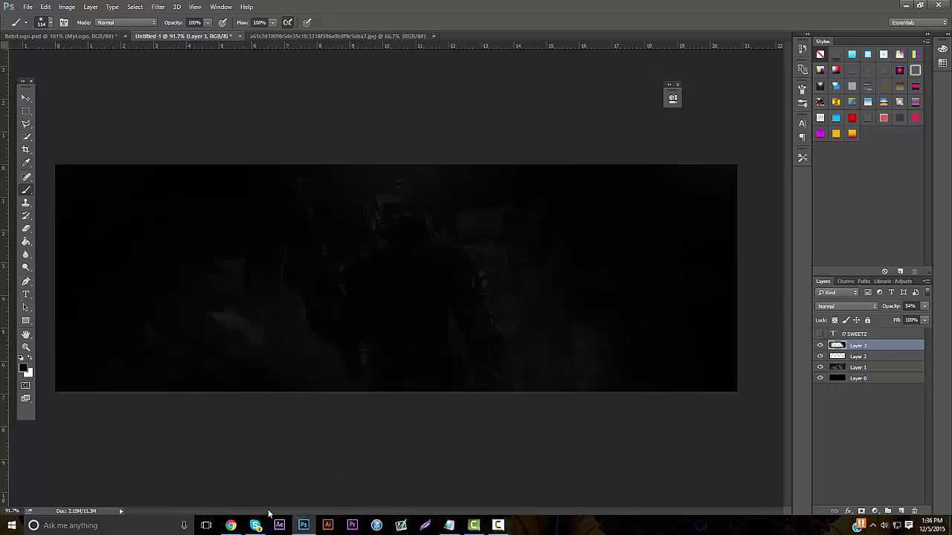
Open the StockPack.psd file from the Desktop.
{"action": "mouse_move", "coordinate": [231, 526]}
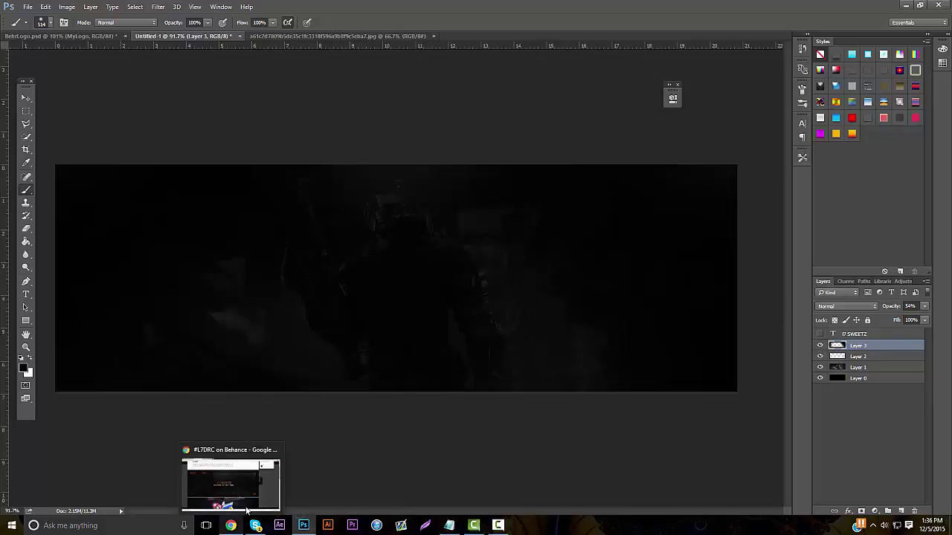
{"action": "left_click", "coordinate": [27, 7]}
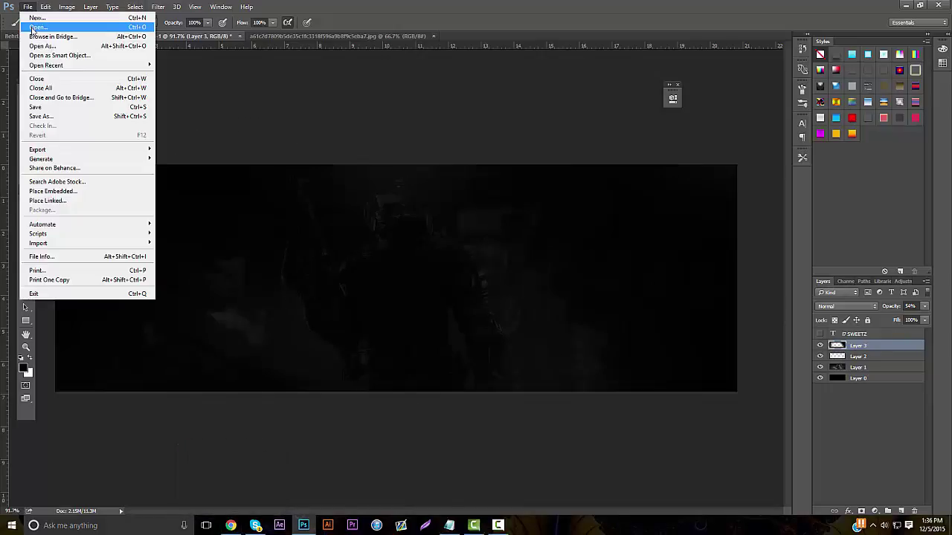
{"action": "left_click", "coordinate": [32, 28]}
{"action": "type", "text": "Stock"}
{"action": "key", "text": "Down"}
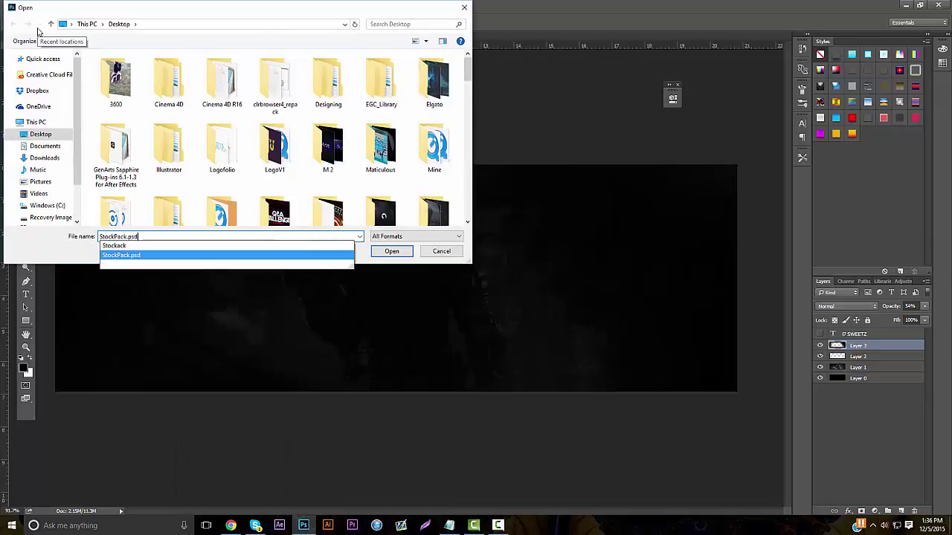
{"action": "key", "text": "Return"}
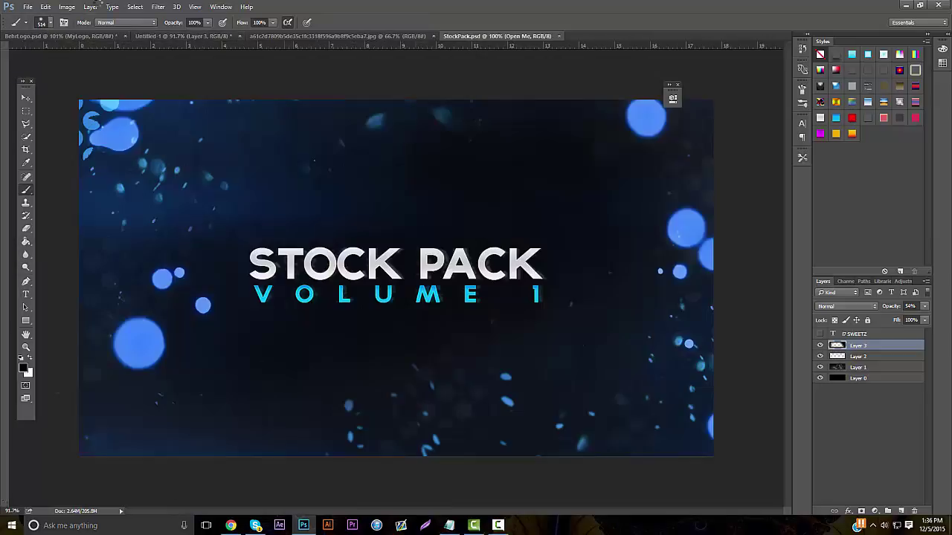
Hide the Hide cover layer, show the Green Blood Spark layer from the Open Me group, and copy it into the banner document.
{"action": "left_click", "coordinate": [21, 101]}
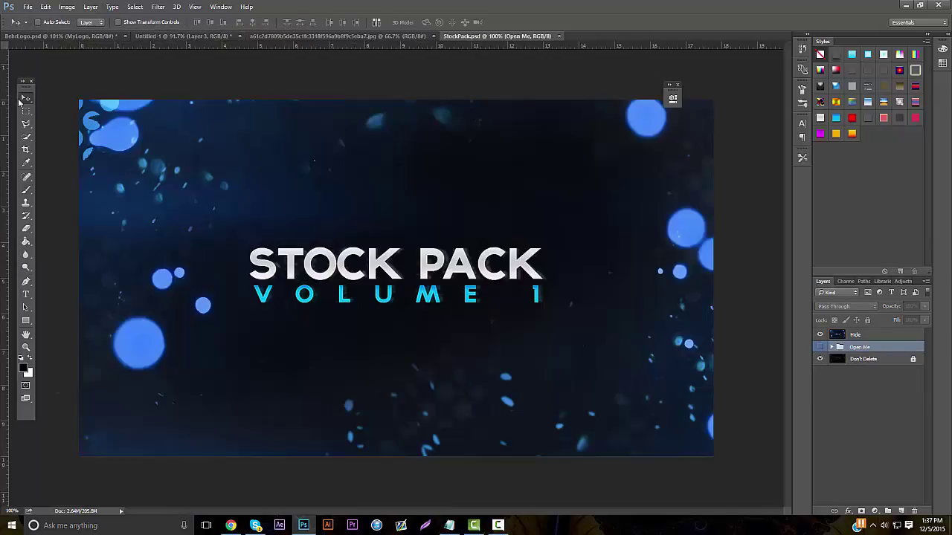
{"action": "left_click", "coordinate": [820, 336]}
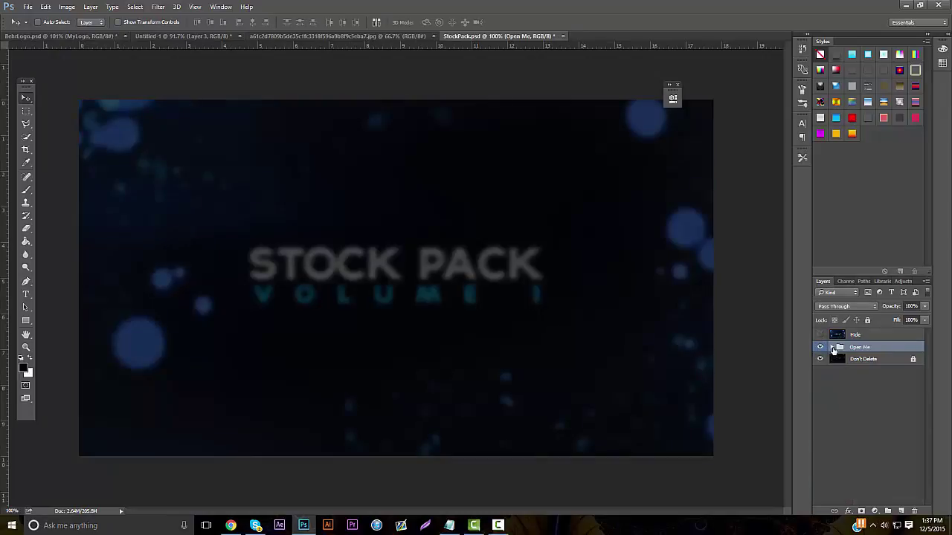
{"action": "left_click", "coordinate": [832, 348]}
{"action": "scroll", "coordinate": [866, 411], "scroll_direction": "down", "scroll_amount": 5}
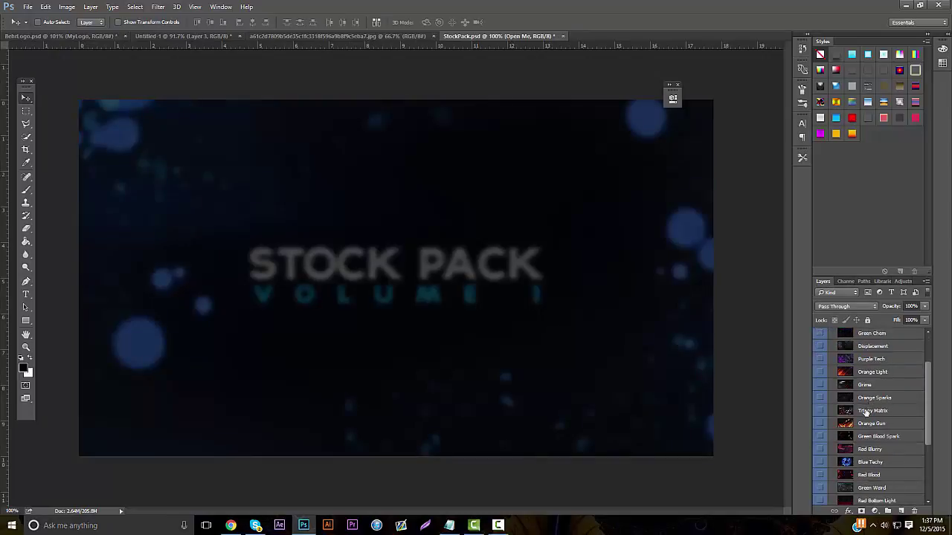
{"action": "left_click", "coordinate": [836, 436]}
{"action": "left_click", "coordinate": [820, 437]}
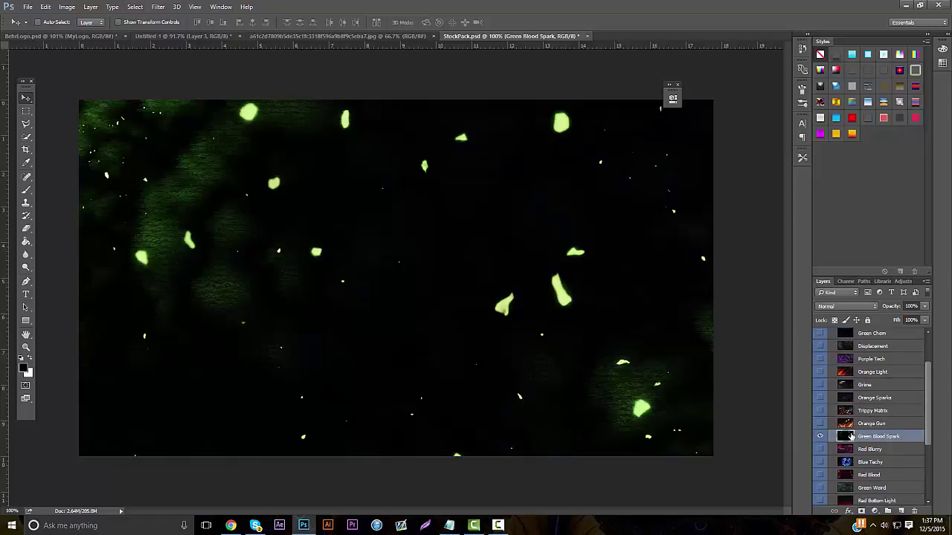
{"action": "left_click", "coordinate": [332, 36]}
{"action": "left_click_drag", "start_coordinate": [151, 24], "coordinate": [543, 274]}
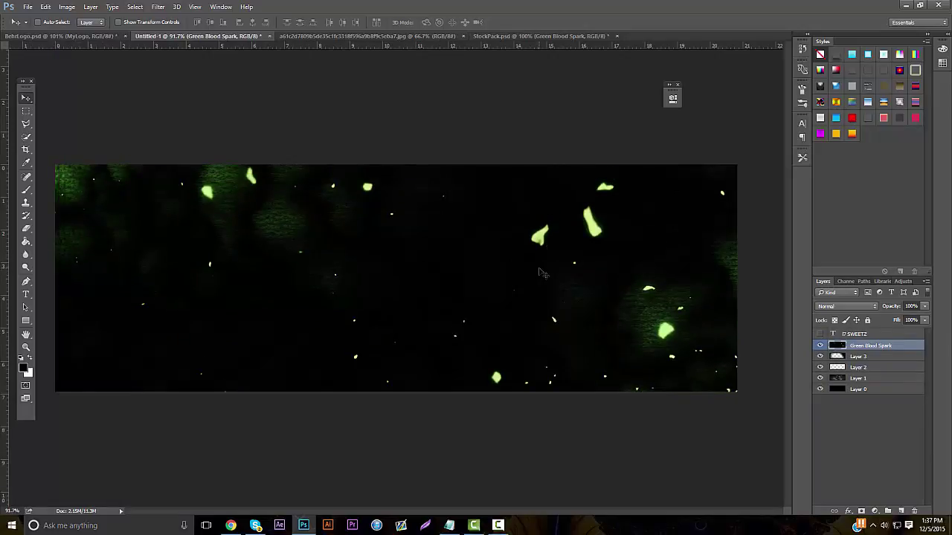
Shift the hue of the Green Blood Spark layer with Hue/Saturation so the green sparks turn a warm orange-pink.
{"action": "key", "text": "ctrl+i"}
{"action": "key", "text": "ctrl+z"}
{"action": "key", "text": "ctrl+u"}
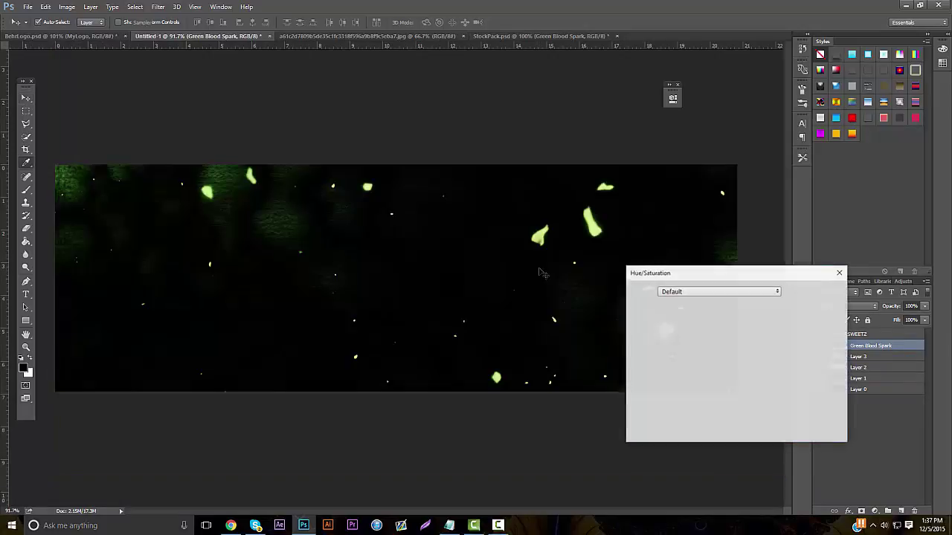
{"action": "left_click_drag", "start_coordinate": [714, 346], "coordinate": [689, 340]}
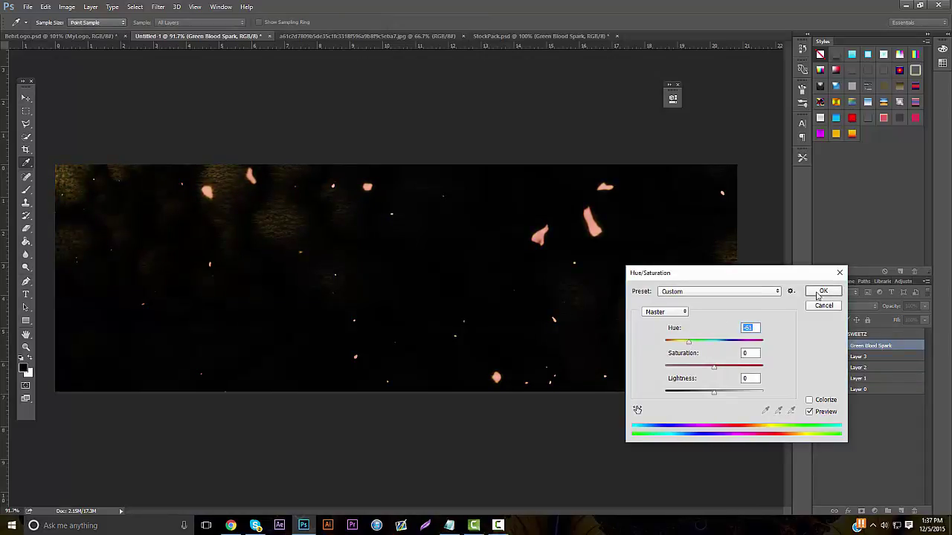
{"action": "left_click", "coordinate": [822, 291]}
Set the Green Blood Spark layer to Screen blending and erase its large sparks and textured patches across the banner's upper part.
{"action": "left_click", "coordinate": [846, 306]}
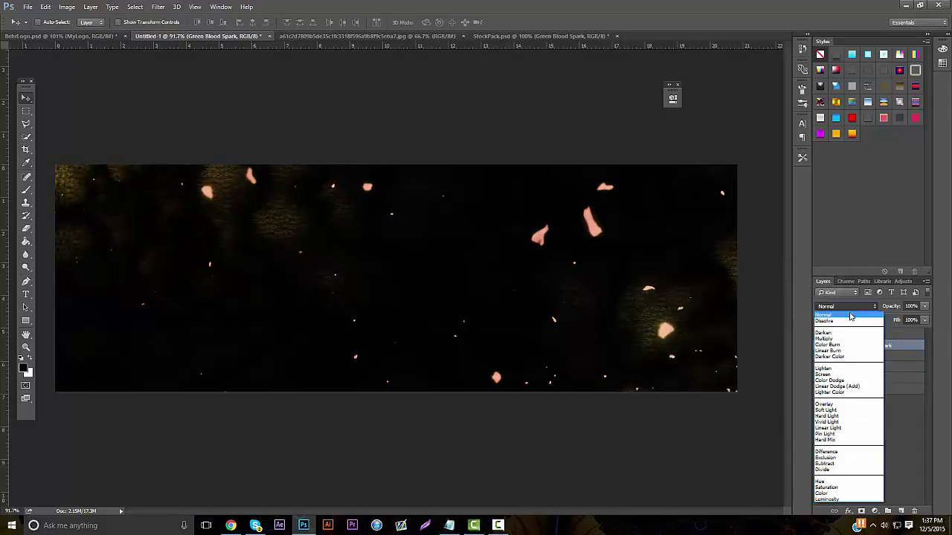
{"action": "left_click", "coordinate": [825, 373]}
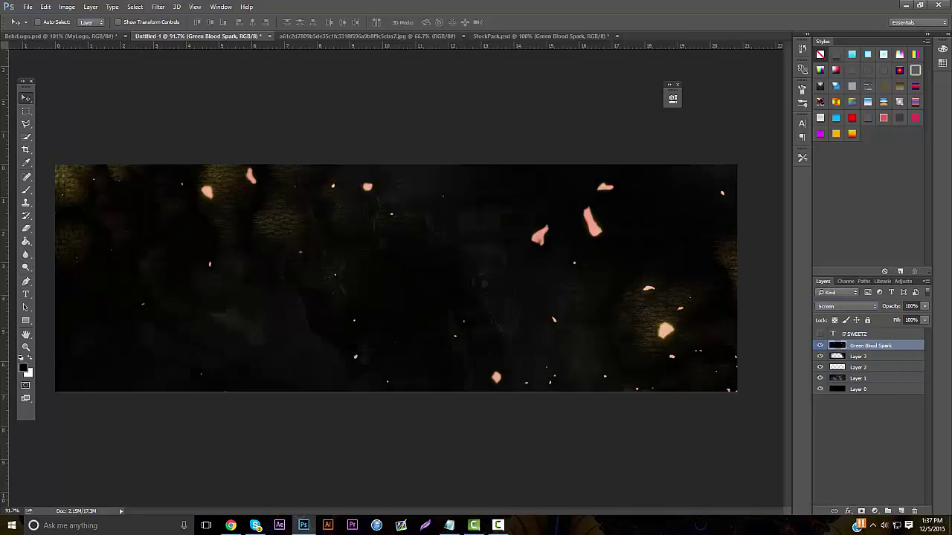
{"action": "left_click", "coordinate": [26, 228]}
{"action": "mouse_move", "coordinate": [138, 196]}
{"action": "left_mouse_down"}
{"action": "mouse_move", "coordinate": [32, 127]}
{"action": "mouse_move", "coordinate": [542, 234]}
{"action": "mouse_move", "coordinate": [610, 174]}
{"action": "mouse_move", "coordinate": [735, 234]}
{"action": "mouse_move", "coordinate": [665, 251]}
{"action": "mouse_move", "coordinate": [707, 265]}
{"action": "mouse_move", "coordinate": [727, 198]}
{"action": "left_mouse_up"}
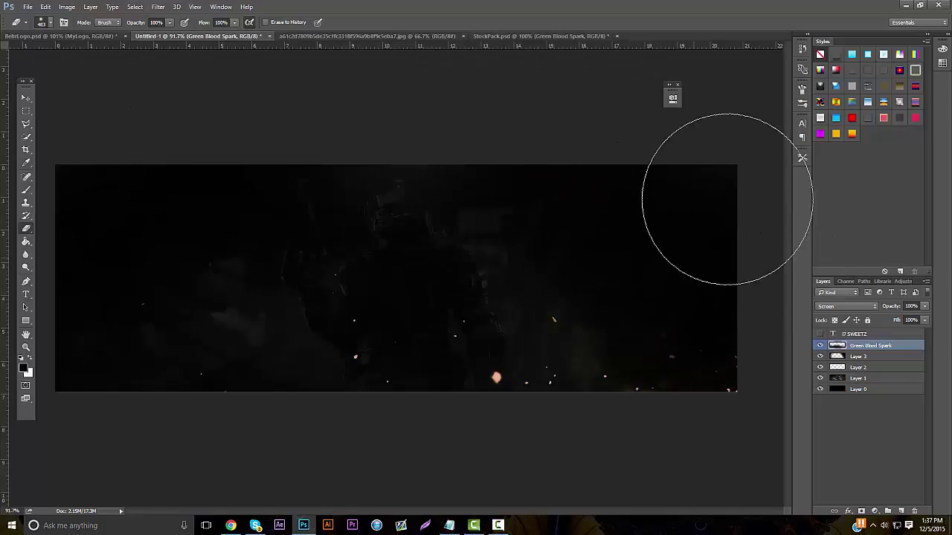
Check the reference banner in Chrome, then return to Photoshop and move the Green Blood Spark layer about 3.2 in right and 0.6 in down.
{"action": "left_click", "coordinate": [238, 526]}
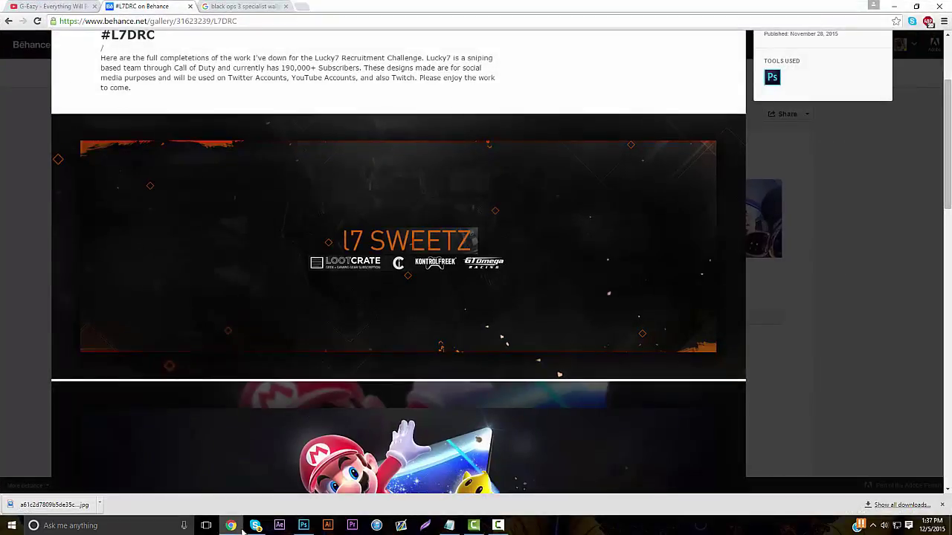
{"action": "left_click", "coordinate": [236, 526]}
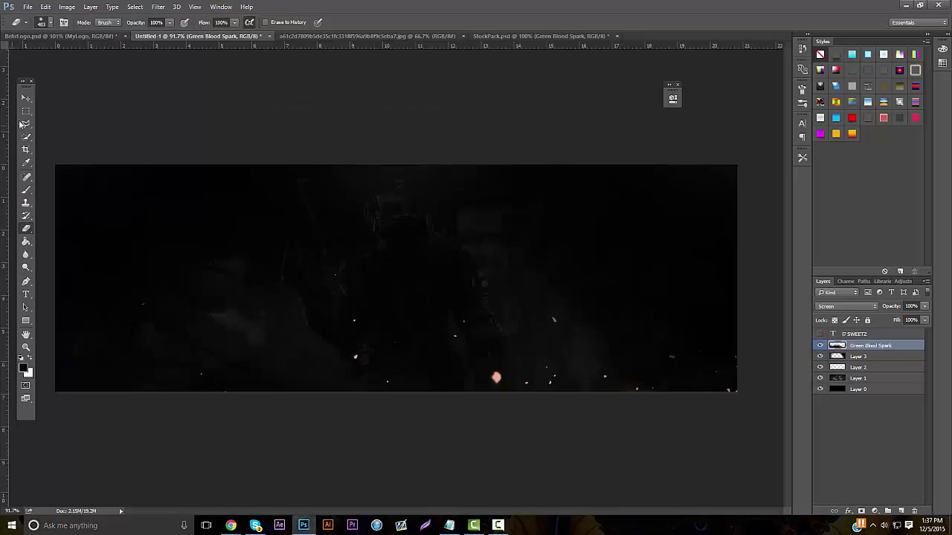
{"action": "left_click", "coordinate": [26, 98]}
{"action": "left_click_drag", "start_coordinate": [440, 198], "coordinate": [465, 216]}
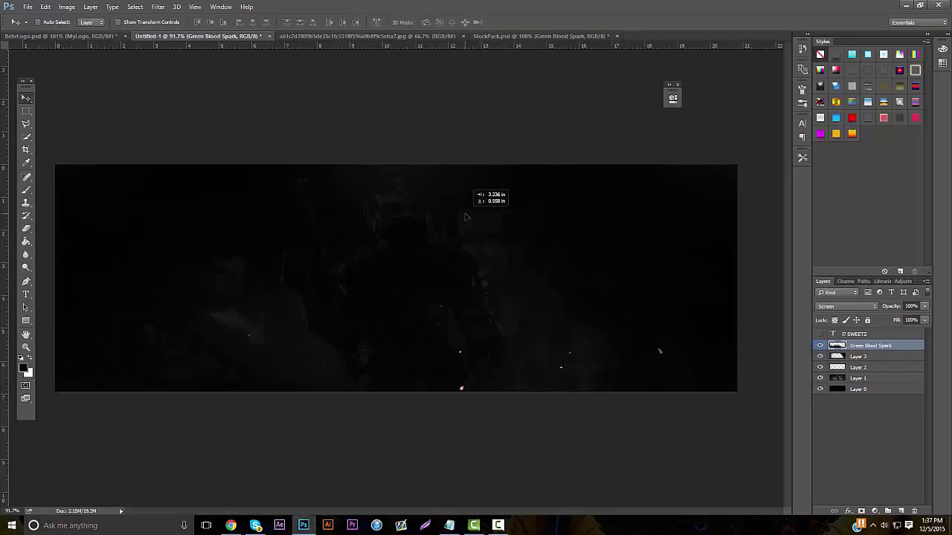
Duplicate the Green Blood Spark layer, rotate the copy 180°, and reposition it over the banner.
{"action": "key", "text": "ctrl+j"}
{"action": "left_click_drag", "start_coordinate": [623, 292], "coordinate": [286, 140]}
{"action": "left_click", "coordinate": [45, 7]}
{"action": "mouse_move", "coordinate": [144, 205]}
{"action": "left_click", "coordinate": [212, 283]}
{"action": "left_click_drag", "start_coordinate": [342, 279], "coordinate": [618, 415]}
Flip the spark copy vertically so small sparks cover the banner's upper-left area, and erase its remaining texture with the soft eraser.
{"action": "left_click", "coordinate": [45, 7]}
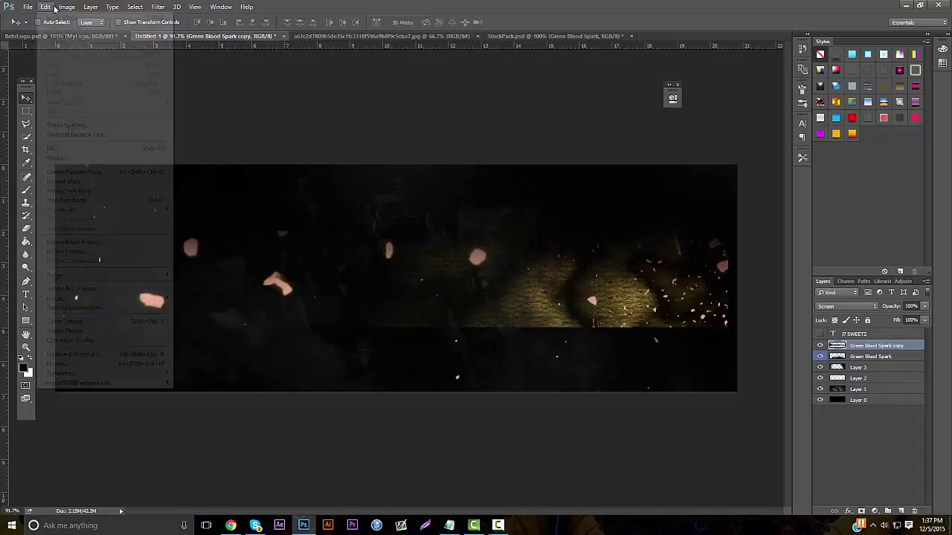
{"action": "mouse_move", "coordinate": [148, 210]}
{"action": "left_click", "coordinate": [195, 326]}
{"action": "left_click_drag", "start_coordinate": [200, 330], "coordinate": [146, 252]}
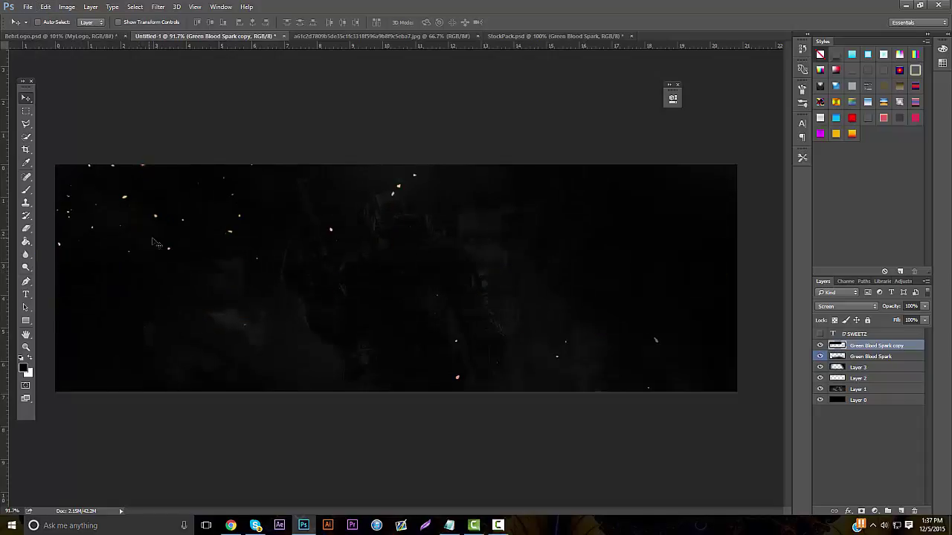
{"action": "left_click", "coordinate": [26, 228]}
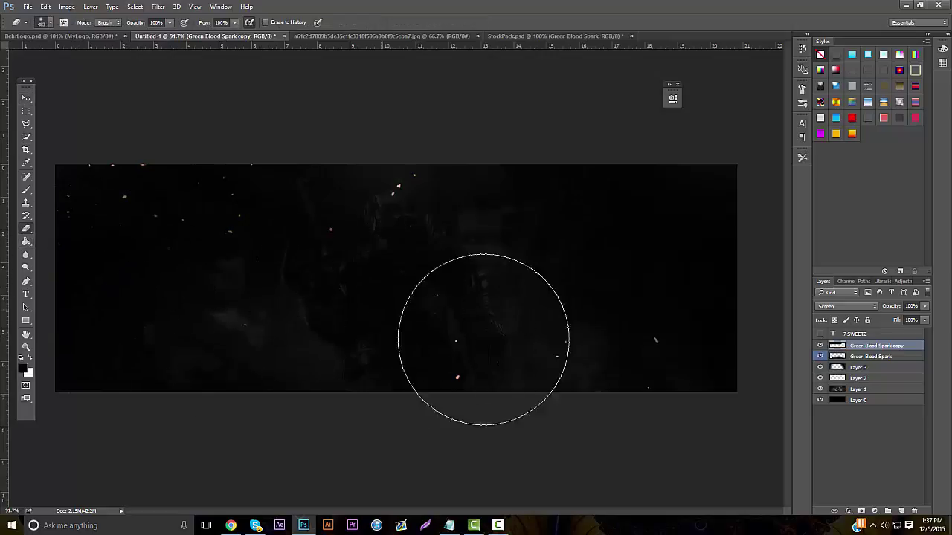
{"action": "left_click_drag", "start_coordinate": [171, 298], "coordinate": [475, 199]}
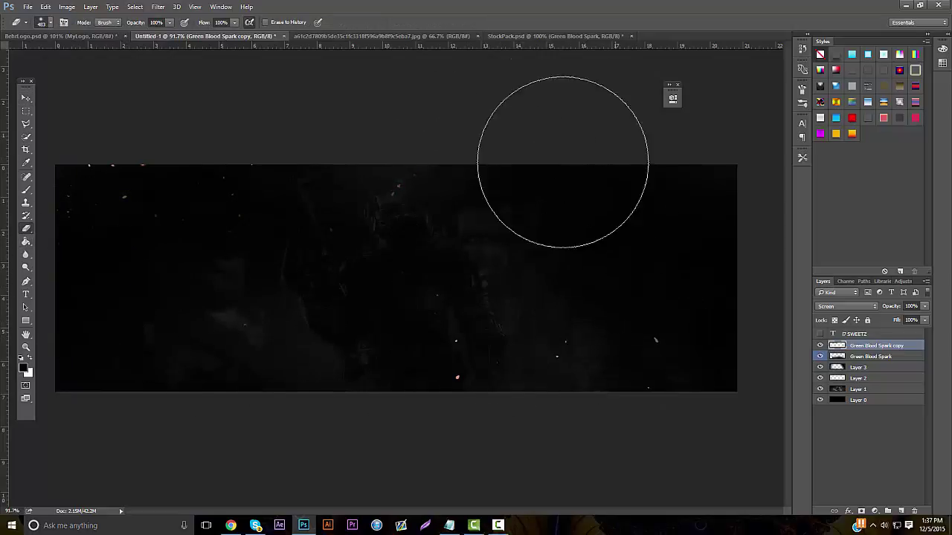
Show the Orange Light layer in StockPack.psd and copy it into the banner document.
{"action": "left_click", "coordinate": [515, 36]}
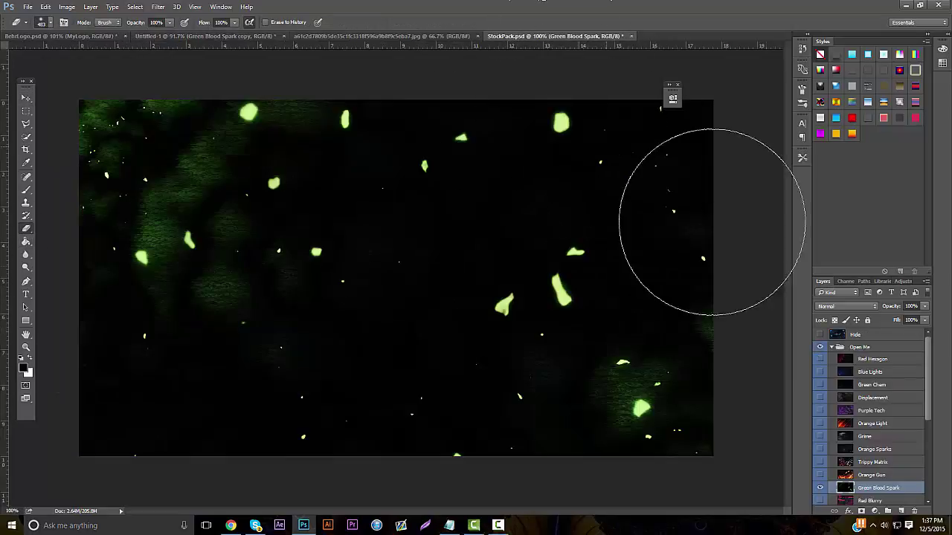
{"action": "left_click", "coordinate": [819, 423]}
{"action": "left_click", "coordinate": [873, 437]}
{"action": "left_click", "coordinate": [879, 423]}
{"action": "left_click", "coordinate": [26, 98]}
{"action": "left_click_drag", "start_coordinate": [176, 112], "coordinate": [361, 284]}
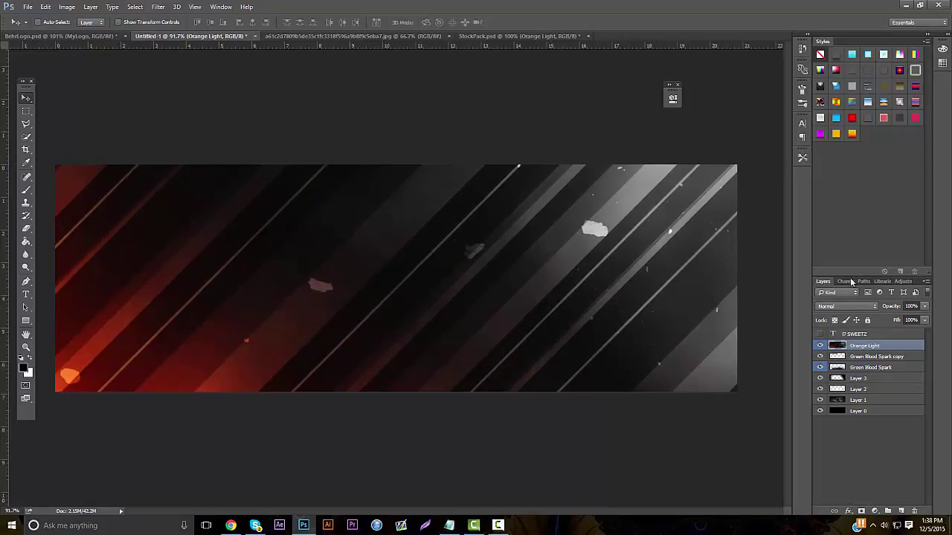
Set the Orange Light layer to Screen blending at 17% opacity and place it beneath both Green Blood Spark layers.
{"action": "left_click", "coordinate": [846, 306]}
{"action": "left_click", "coordinate": [829, 379]}
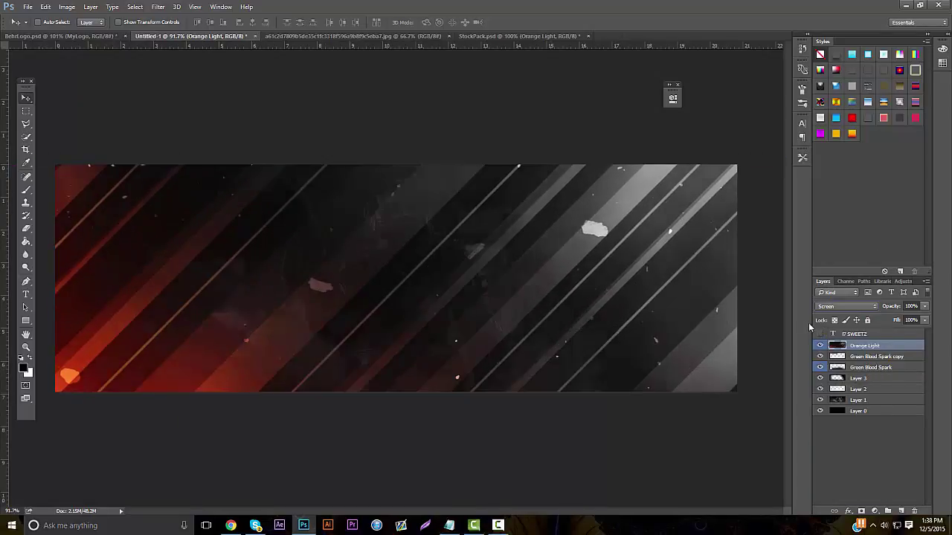
{"action": "left_click_drag", "start_coordinate": [921, 315], "coordinate": [873, 316]}
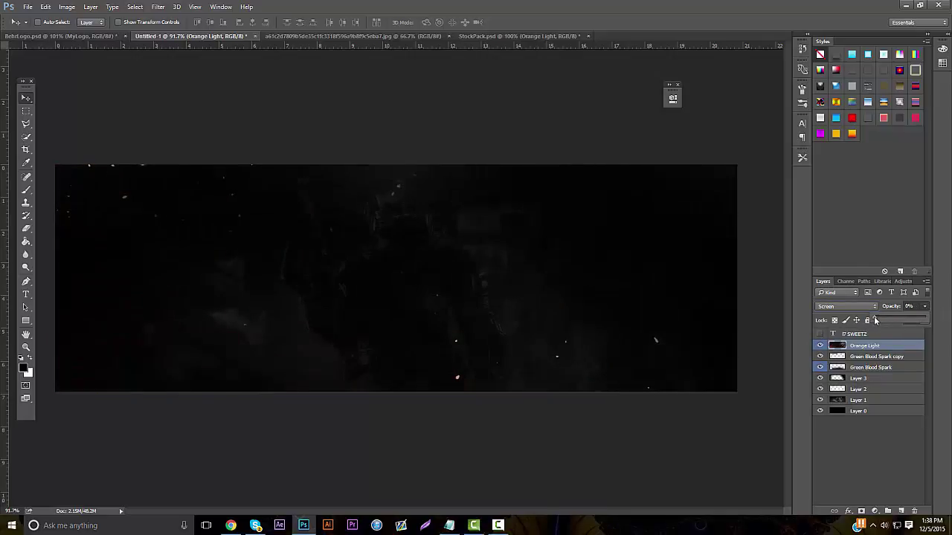
{"action": "left_click_drag", "start_coordinate": [852, 346], "coordinate": [861, 373]}
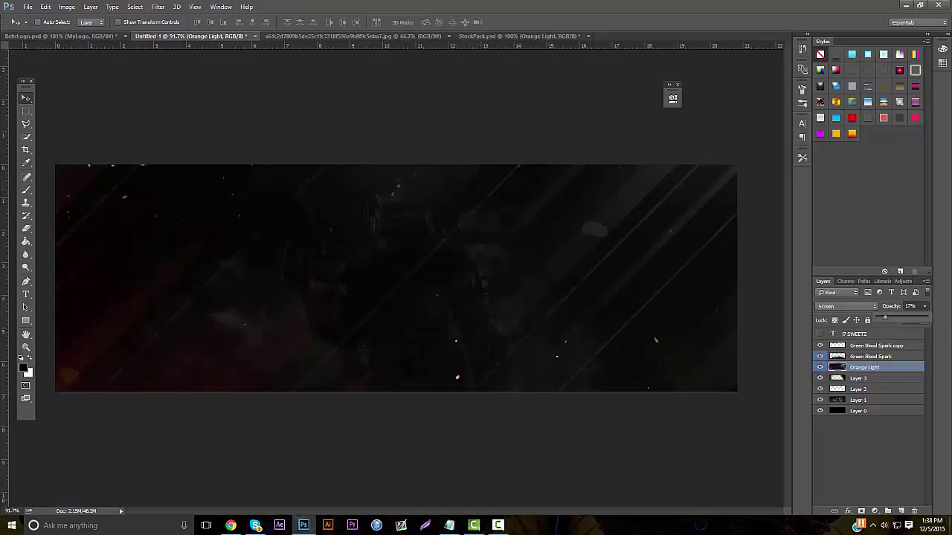
Erase most of the Orange Light layer except its corners, reduce it to 11% opacity, and compare with the reference banner in Chrome.
{"action": "left_click", "coordinate": [27, 227]}
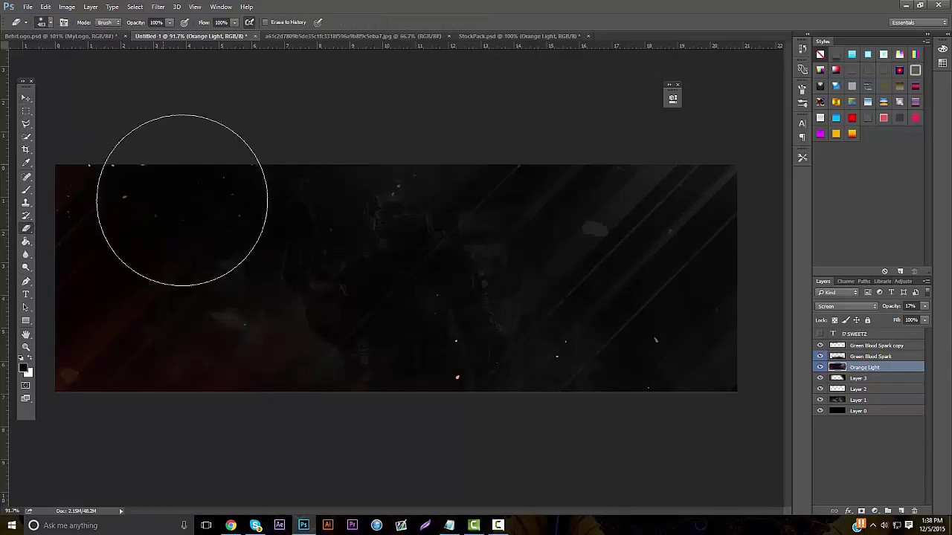
{"action": "mouse_move", "coordinate": [186, 246]}
{"action": "left_mouse_down"}
{"action": "mouse_move", "coordinate": [175, 301]}
{"action": "mouse_move", "coordinate": [149, 290]}
{"action": "mouse_move", "coordinate": [144, 309]}
{"action": "mouse_move", "coordinate": [193, 277]}
{"action": "mouse_move", "coordinate": [270, 313]}
{"action": "mouse_move", "coordinate": [377, 316]}
{"action": "mouse_move", "coordinate": [474, 248]}
{"action": "mouse_move", "coordinate": [583, 266]}
{"action": "mouse_move", "coordinate": [554, 264]}
{"action": "mouse_move", "coordinate": [586, 304]}
{"action": "mouse_move", "coordinate": [604, 251]}
{"action": "left_mouse_up"}
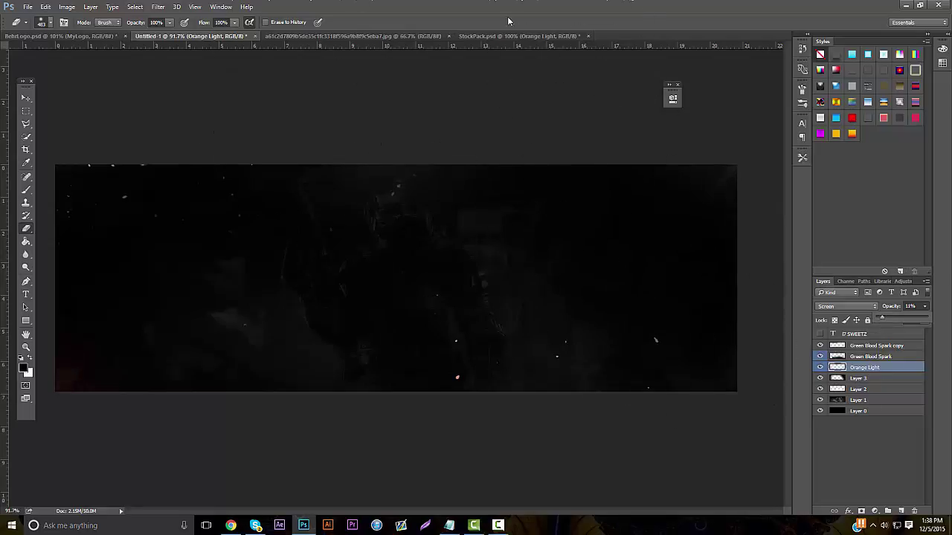
{"action": "left_click", "coordinate": [233, 526]}
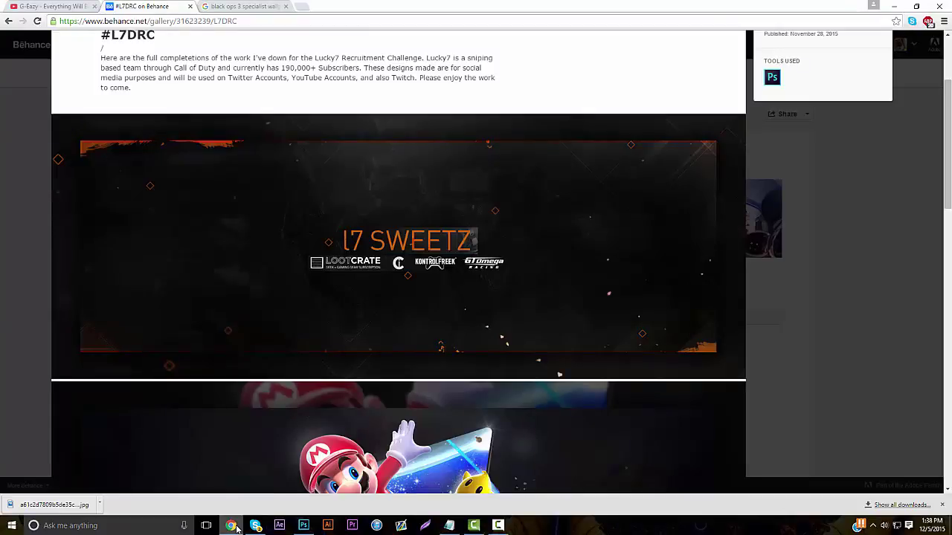
{"action": "left_click", "coordinate": [233, 526]}
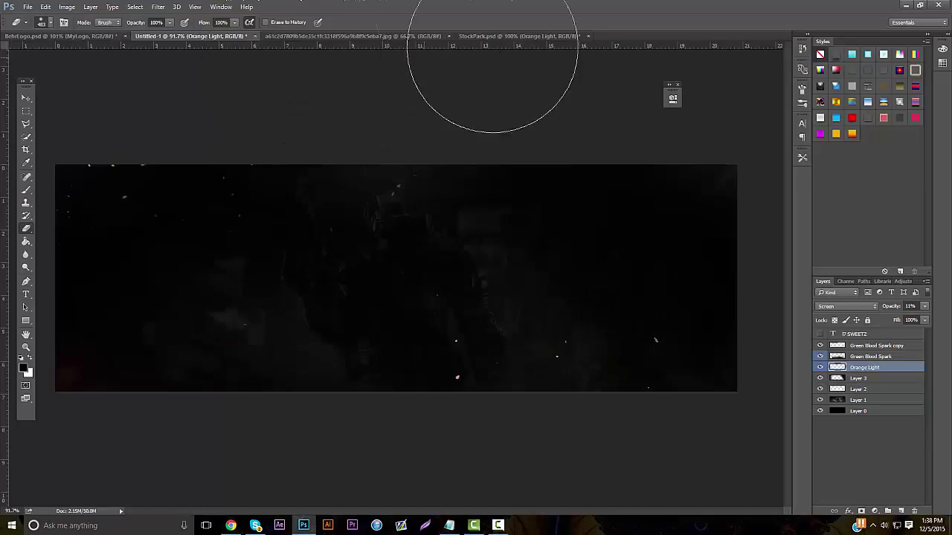
Hide Orange Light in StockPack.psd, show the Displacement layer, and copy it into the banner above the Orange Light layer.
{"action": "left_click", "coordinate": [496, 35]}
{"action": "left_click", "coordinate": [25, 97]}
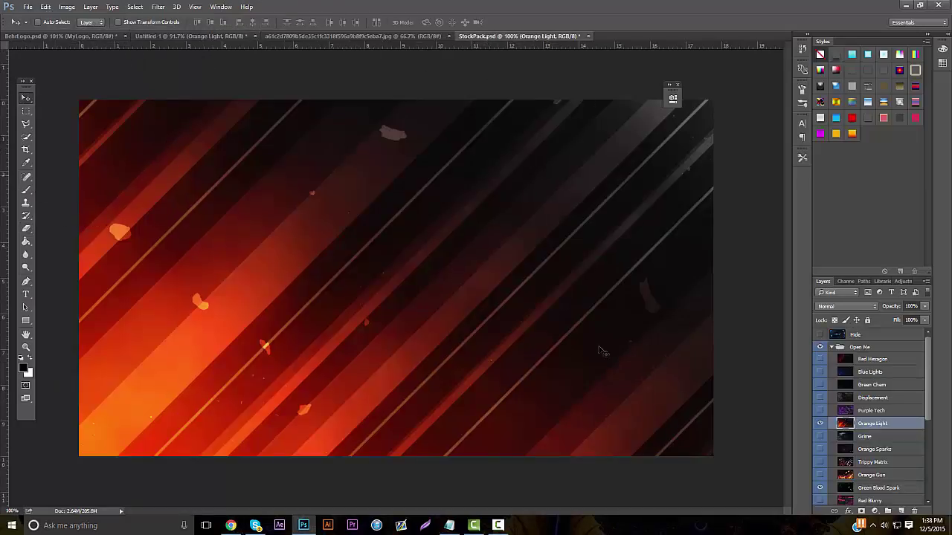
{"action": "left_click", "coordinate": [819, 423]}
{"action": "left_click", "coordinate": [819, 397]}
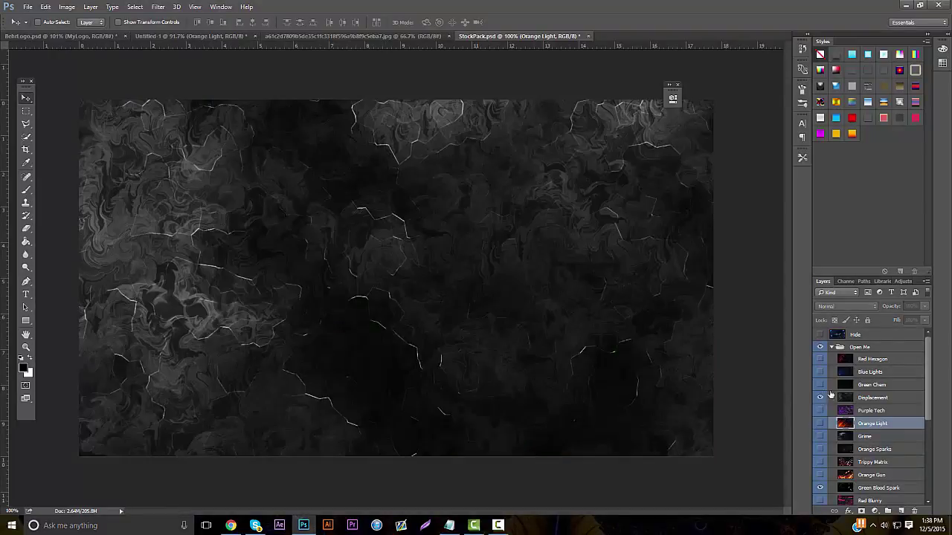
{"action": "left_click", "coordinate": [852, 397]}
{"action": "left_click_drag", "start_coordinate": [284, 170], "coordinate": [324, 280]}
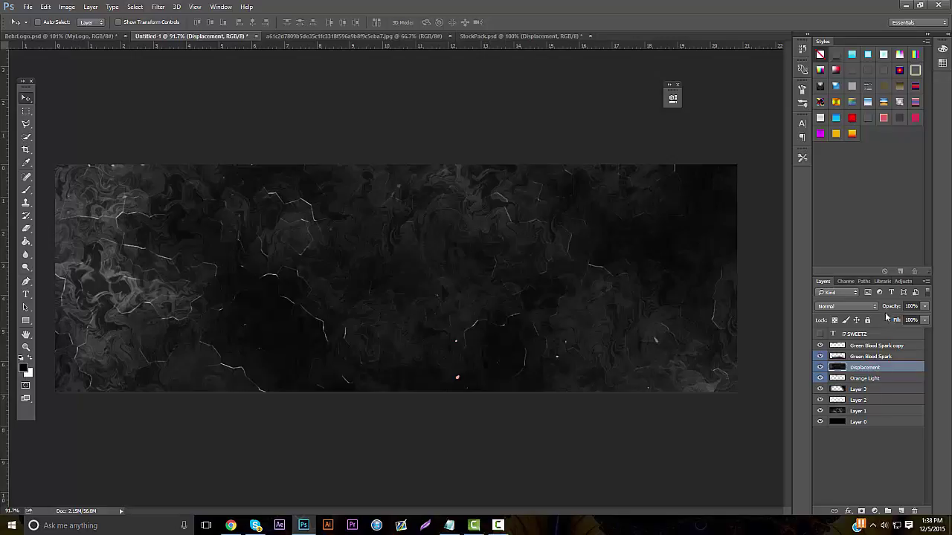
Set the Displacement layer's opacity to 16% and erase parts of it over the banner's left side and centre.
{"action": "left_click_drag", "start_coordinate": [913, 322], "coordinate": [874, 317]}
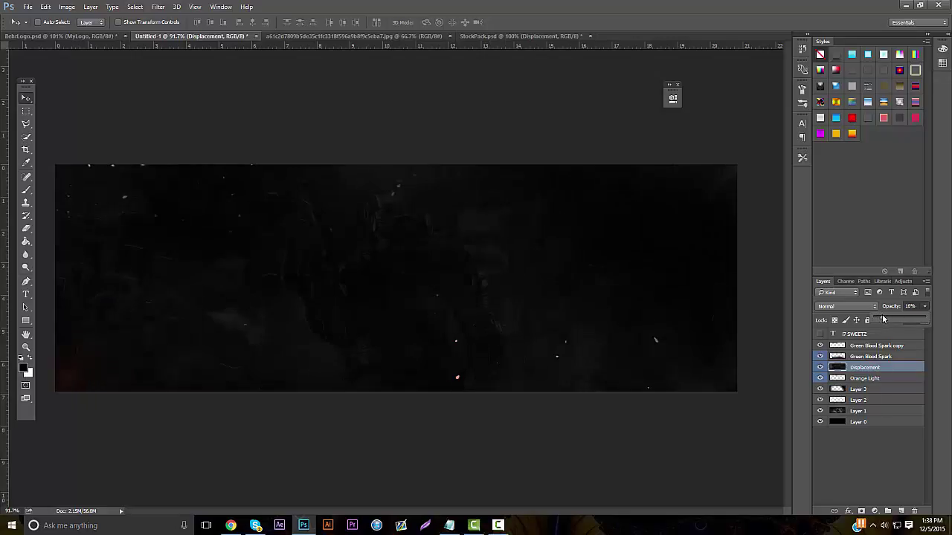
{"action": "left_click", "coordinate": [27, 229]}
{"action": "left_click", "coordinate": [100, 292]}
{"action": "left_click", "coordinate": [160, 186]}
{"action": "left_click", "coordinate": [413, 267]}
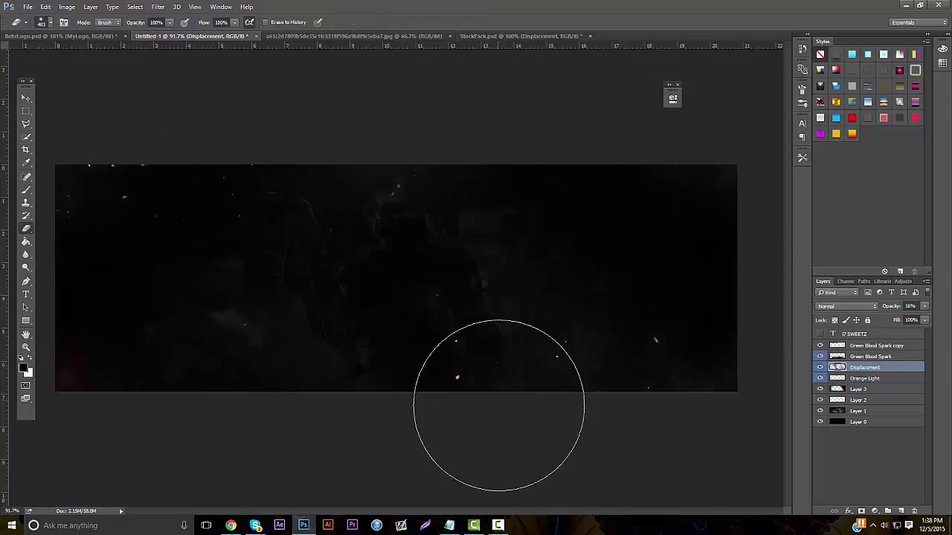
In StockPack.psd, hide the Displacement and Green Blood Spark layers, and show and select the Orange Sparks layer.
{"action": "left_click", "coordinate": [540, 37]}
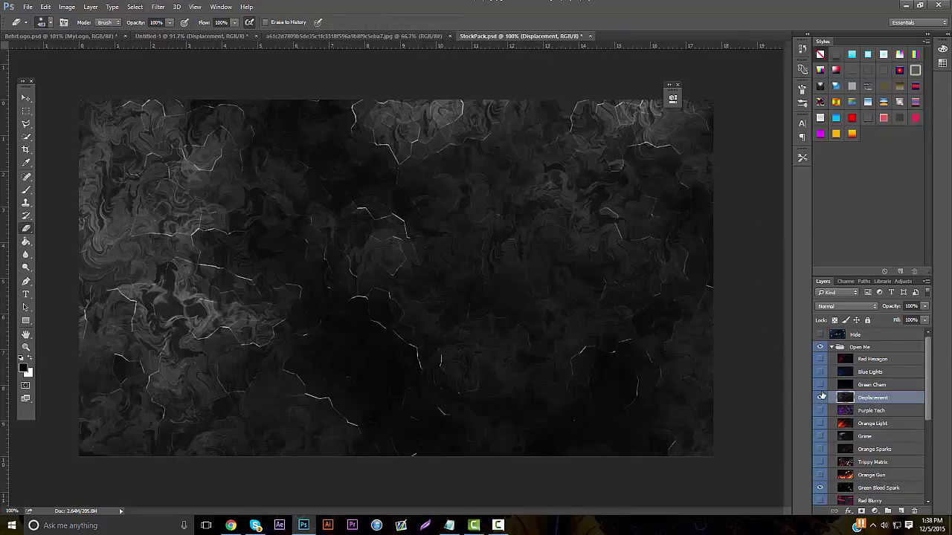
{"action": "left_click", "coordinate": [821, 397]}
{"action": "scroll", "coordinate": [821, 451], "scroll_direction": "down", "scroll_amount": 1}
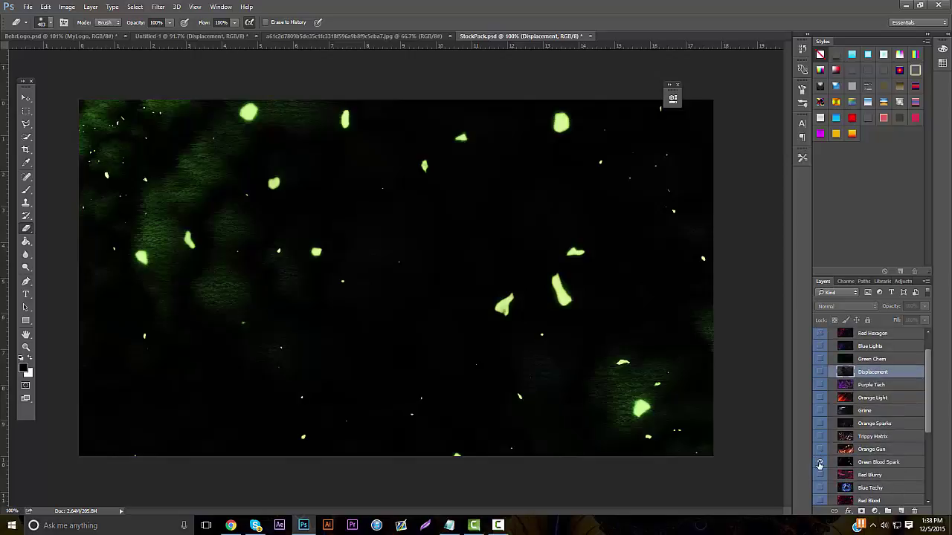
{"action": "left_click", "coordinate": [820, 463]}
{"action": "left_click", "coordinate": [821, 424]}
{"action": "left_click", "coordinate": [863, 426]}
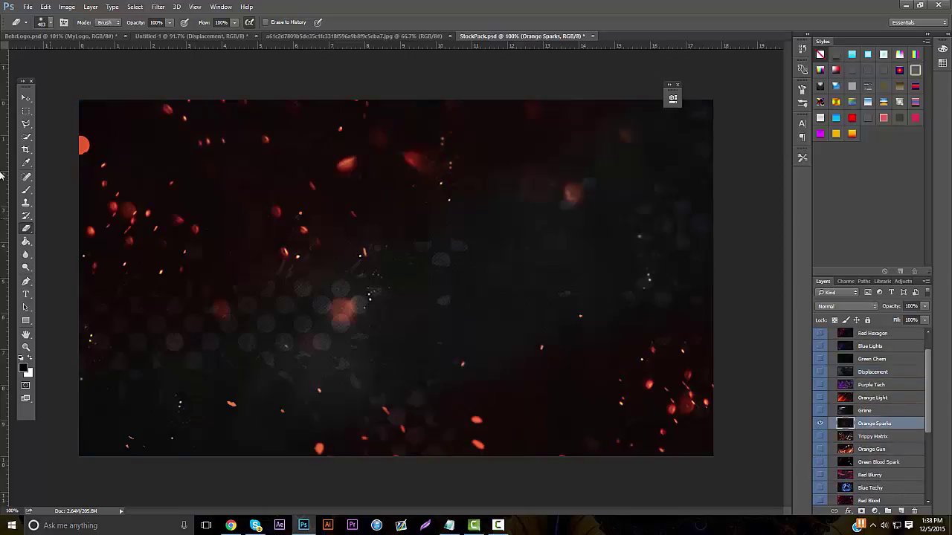
Copy the Orange Sparks layer from StockPack.psd into the Untitled-1 banner and position it to cover the canvas.
{"action": "left_click", "coordinate": [26, 99]}
{"action": "mouse_move", "coordinate": [313, 222]}
{"action": "left_mouse_down"}
{"action": "mouse_move", "coordinate": [420, 190]}
{"action": "mouse_move", "coordinate": [359, 152]}
{"action": "left_mouse_up"}
{"action": "left_click_drag", "start_coordinate": [468, 253], "coordinate": [321, 151]}
{"action": "mouse_move", "coordinate": [339, 204]}
{"action": "left_mouse_down"}
{"action": "mouse_move", "coordinate": [86, 29]}
{"action": "mouse_move", "coordinate": [80, 35]}
{"action": "left_mouse_up"}
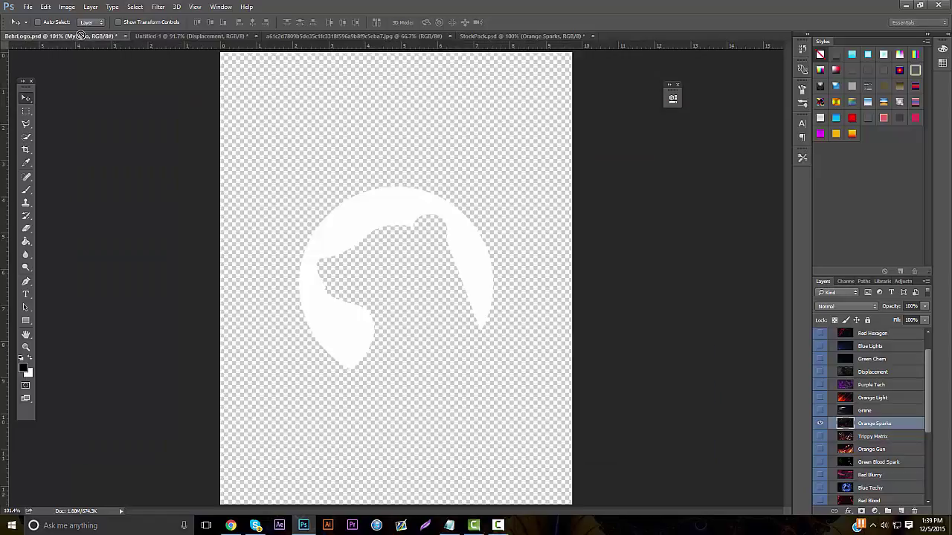
{"action": "left_click", "coordinate": [162, 36]}
{"action": "left_click_drag", "start_coordinate": [431, 261], "coordinate": [565, 372]}
Set the Orange Sparks layer to Screen blending and shift it slightly lower on the banner.
{"action": "left_click", "coordinate": [853, 307]}
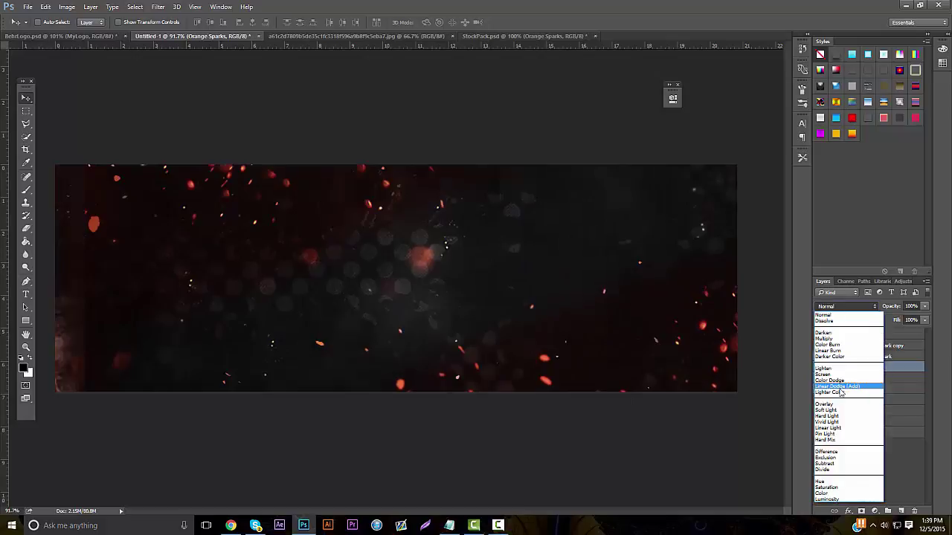
{"action": "left_click", "coordinate": [838, 376]}
{"action": "left_click_drag", "start_coordinate": [565, 239], "coordinate": [555, 275]}
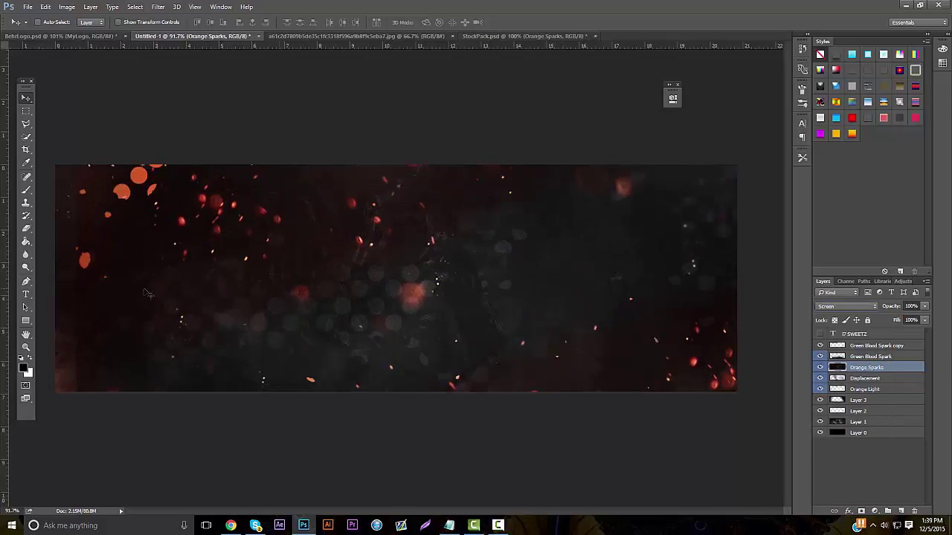
Erase most of the Orange Sparks layer with a large soft eraser and reposition the sparks that are left.
{"action": "left_click", "coordinate": [26, 228]}
{"action": "mouse_move", "coordinate": [121, 418]}
{"action": "left_mouse_down"}
{"action": "mouse_move", "coordinate": [409, 179]}
{"action": "mouse_move", "coordinate": [262, 412]}
{"action": "mouse_move", "coordinate": [350, 413]}
{"action": "mouse_move", "coordinate": [498, 265]}
{"action": "mouse_move", "coordinate": [612, 236]}
{"action": "mouse_move", "coordinate": [589, 273]}
{"action": "mouse_move", "coordinate": [735, 250]}
{"action": "mouse_move", "coordinate": [726, 451]}
{"action": "mouse_move", "coordinate": [753, 449]}
{"action": "left_mouse_up"}
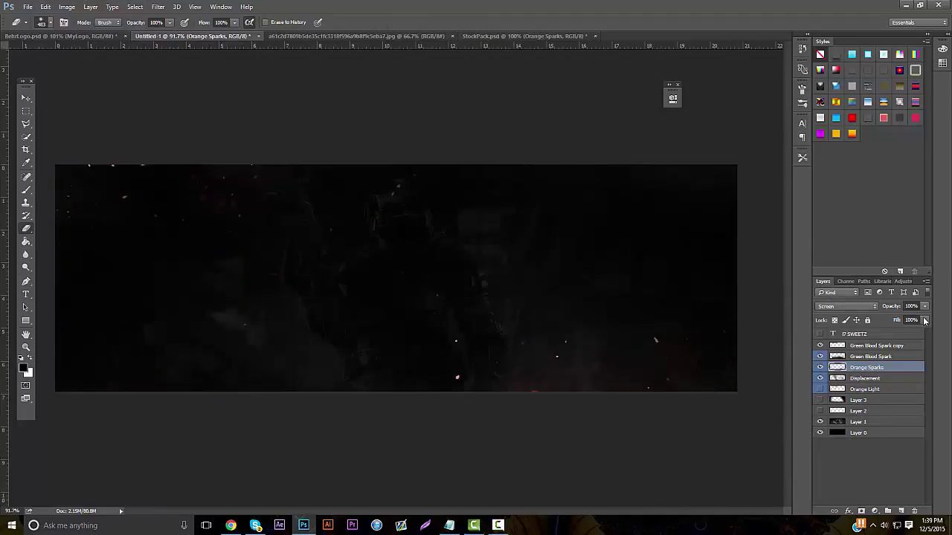
{"action": "left_click", "coordinate": [26, 98]}
{"action": "left_click_drag", "start_coordinate": [275, 110], "coordinate": [294, 169]}
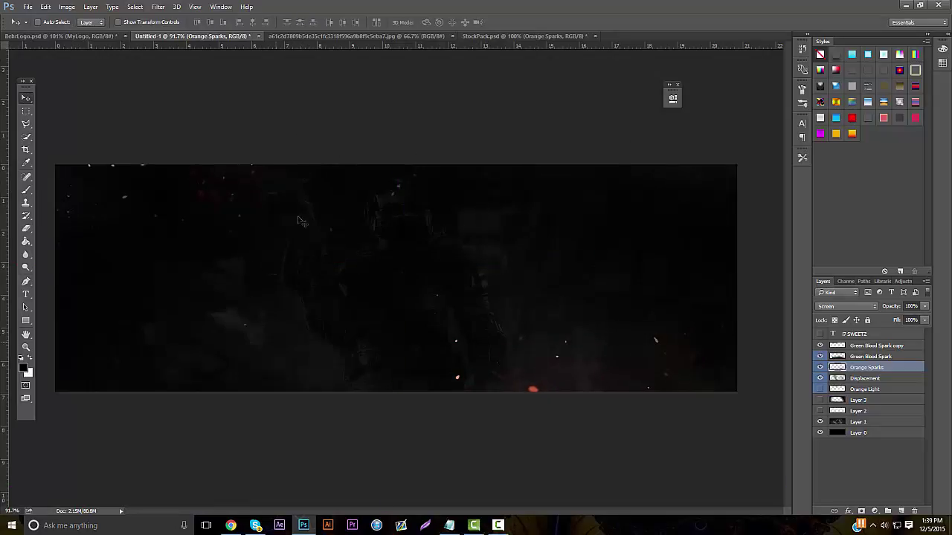
Add a new layer above Orange Sparks and set the foreground colour to orange-red ff4600, based on the spark at the banner's bottom edge.
{"action": "left_click", "coordinate": [900, 511]}
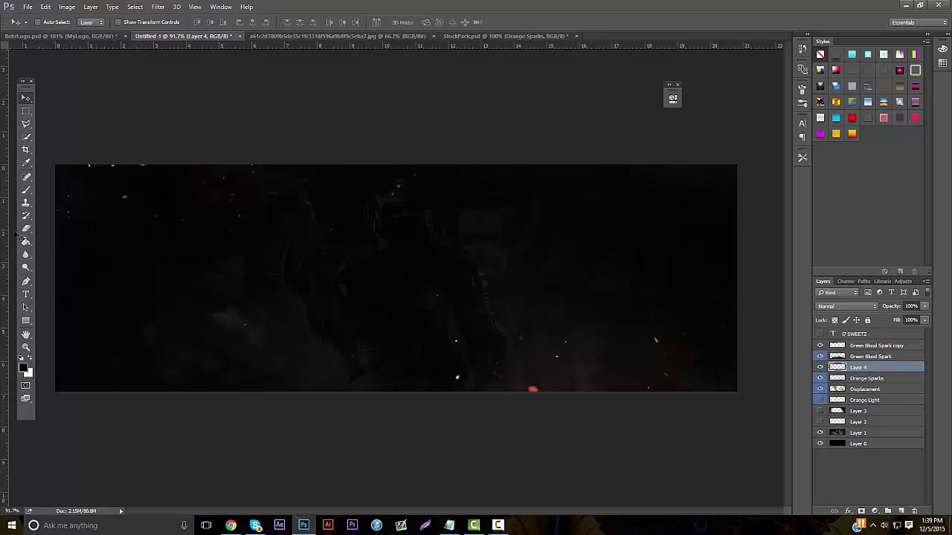
{"action": "left_click", "coordinate": [26, 192]}
{"action": "left_click", "coordinate": [24, 368]}
{"action": "left_click", "coordinate": [532, 388]}
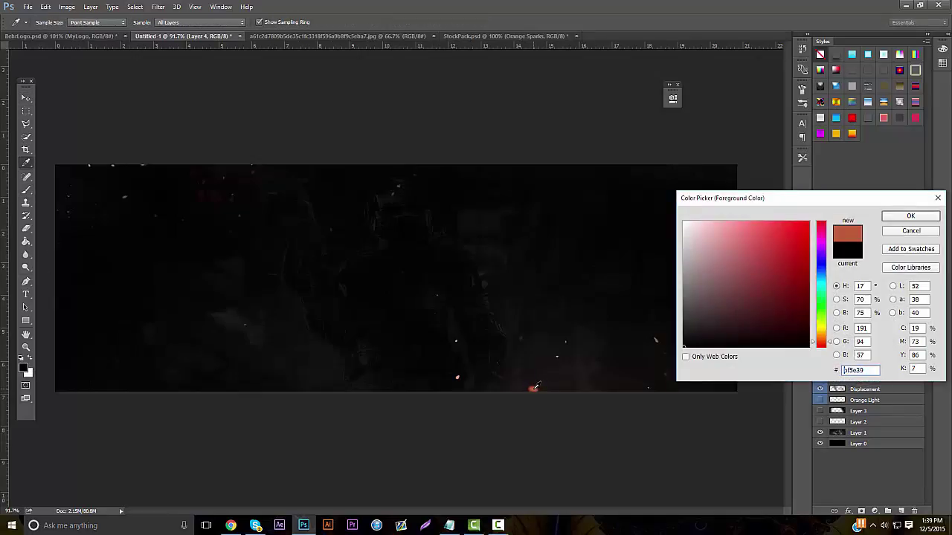
{"action": "left_click", "coordinate": [907, 215]}
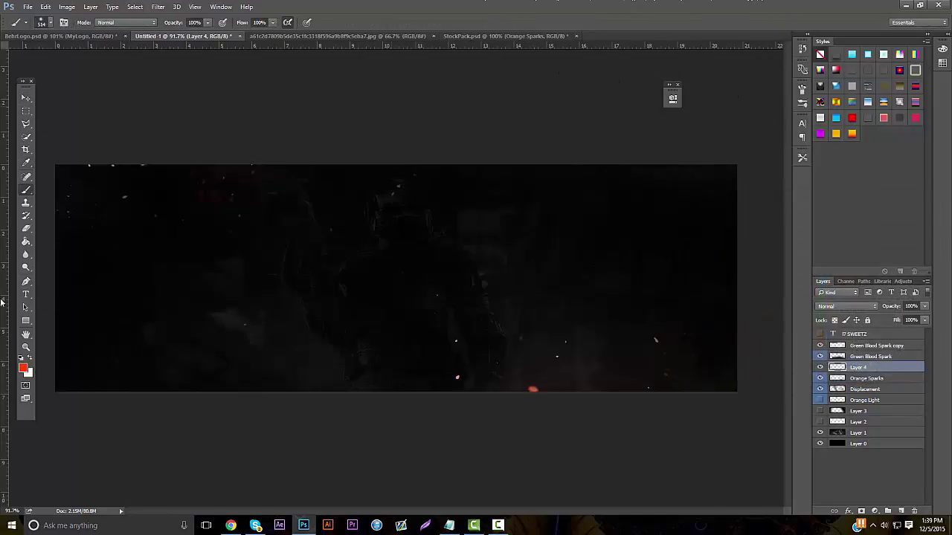
Brush a soft orange-red glow into the banner's bottom-left and top-right corners on Layer 4, with the layer at 16% opacity.
{"action": "mouse_move", "coordinate": [95, 487]}
{"action": "left_mouse_down"}
{"action": "mouse_move", "coordinate": [10, 475]}
{"action": "mouse_move", "coordinate": [0, 456]}
{"action": "mouse_move", "coordinate": [102, 521]}
{"action": "left_mouse_up"}
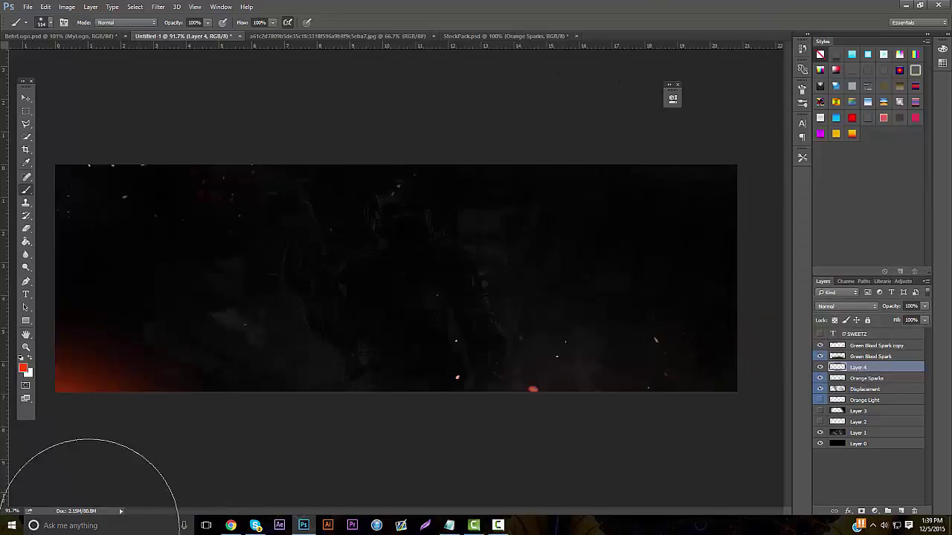
{"action": "left_click", "coordinate": [893, 320]}
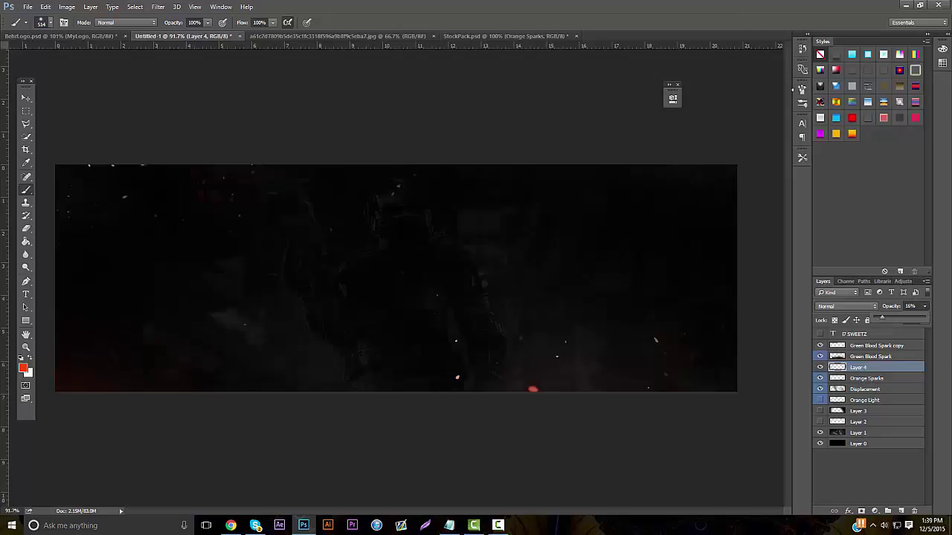
{"action": "left_click", "coordinate": [750, 86]}
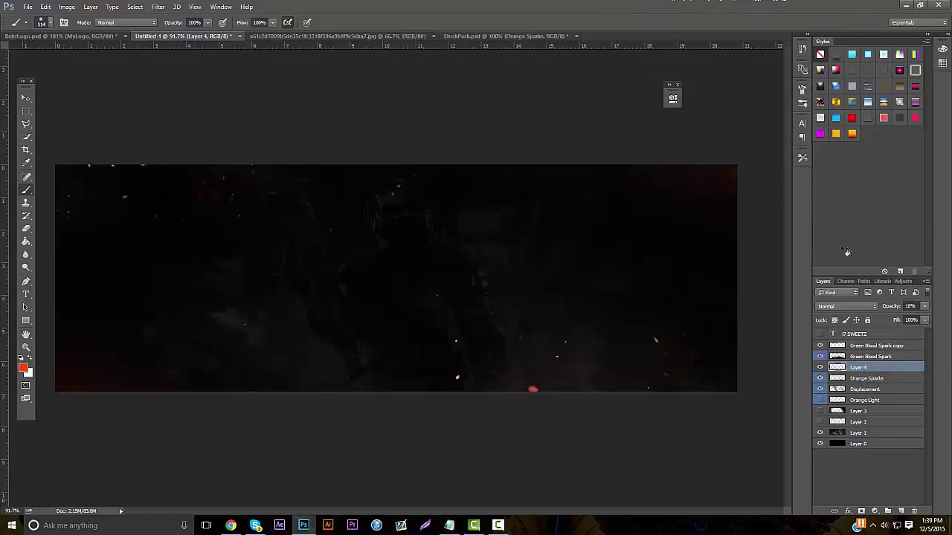
In StockPack.psd, hide Orange Sparks and preview the stock layers from Blue Techy and Red Blood down to Techy Blue.
{"action": "left_click", "coordinate": [463, 35]}
{"action": "scroll", "coordinate": [825, 447], "scroll_direction": "down", "scroll_amount": 1}
{"action": "left_click", "coordinate": [819, 423]}
{"action": "scroll", "coordinate": [820, 423], "scroll_direction": "down", "scroll_amount": 2}
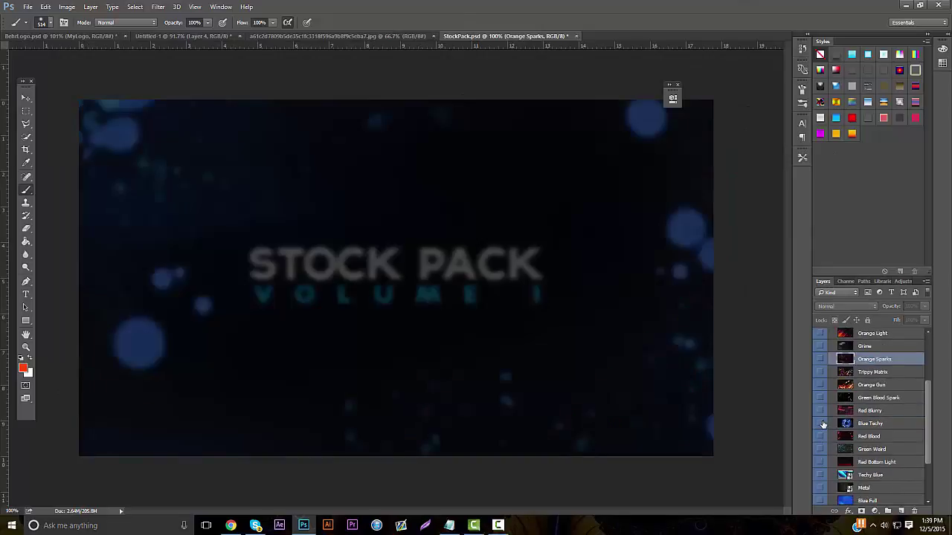
{"action": "left_click", "coordinate": [820, 423]}
{"action": "left_click", "coordinate": [820, 423]}
{"action": "left_click", "coordinate": [819, 437]}
{"action": "left_click", "coordinate": [820, 437]}
{"action": "left_click", "coordinate": [819, 451]}
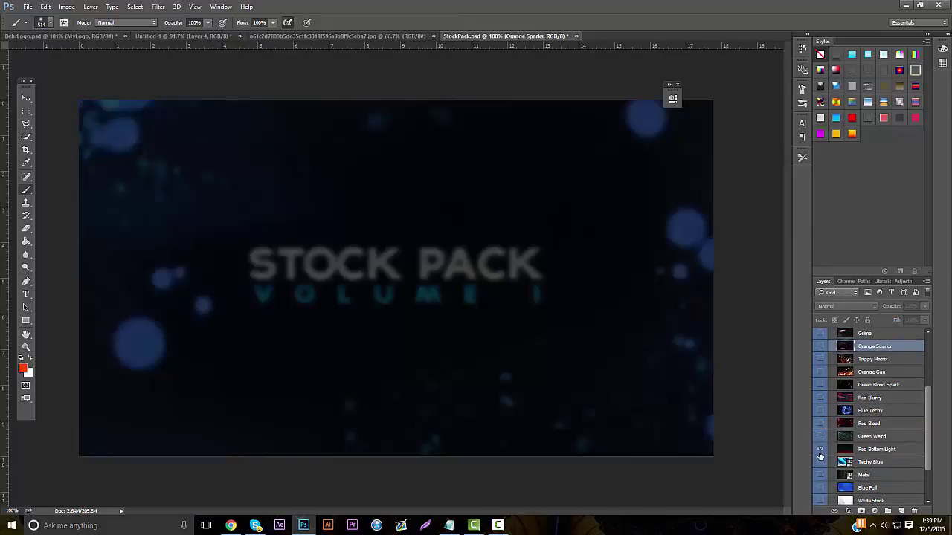
{"action": "left_click", "coordinate": [819, 450]}
{"action": "scroll", "coordinate": [819, 451], "scroll_direction": "down", "scroll_amount": 1}
{"action": "left_click", "coordinate": [819, 450]}
{"action": "left_click", "coordinate": [819, 450]}
Show the Red Bottom Light layer in StockPack.psd and copy it into the banner above Layer 4.
{"action": "left_click", "coordinate": [820, 437]}
{"action": "left_click", "coordinate": [820, 440]}
{"action": "left_click", "coordinate": [877, 437]}
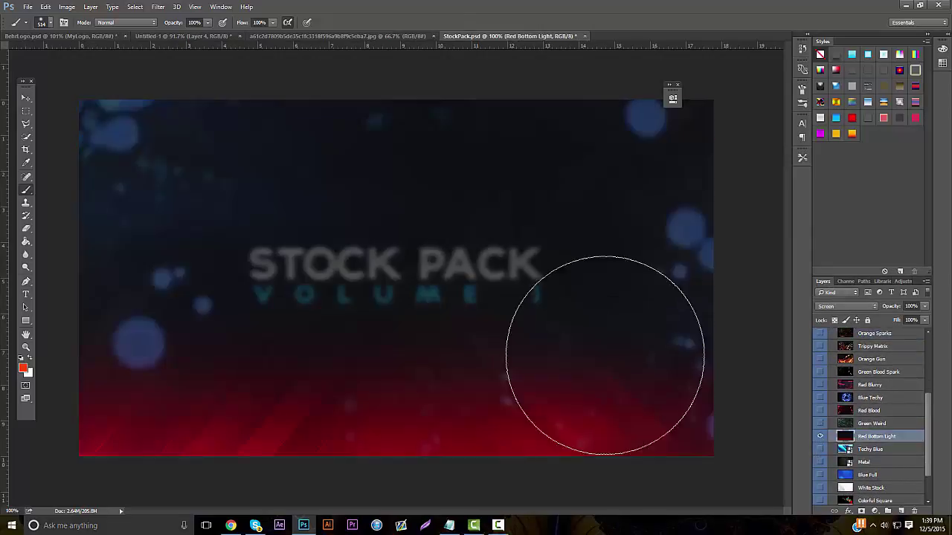
{"action": "left_click", "coordinate": [24, 99]}
{"action": "left_click_drag", "start_coordinate": [167, 119], "coordinate": [246, 182]}
{"action": "left_click", "coordinate": [66, 6]}
{"action": "mouse_move", "coordinate": [83, 32]}
{"action": "left_click", "coordinate": [189, 84]}
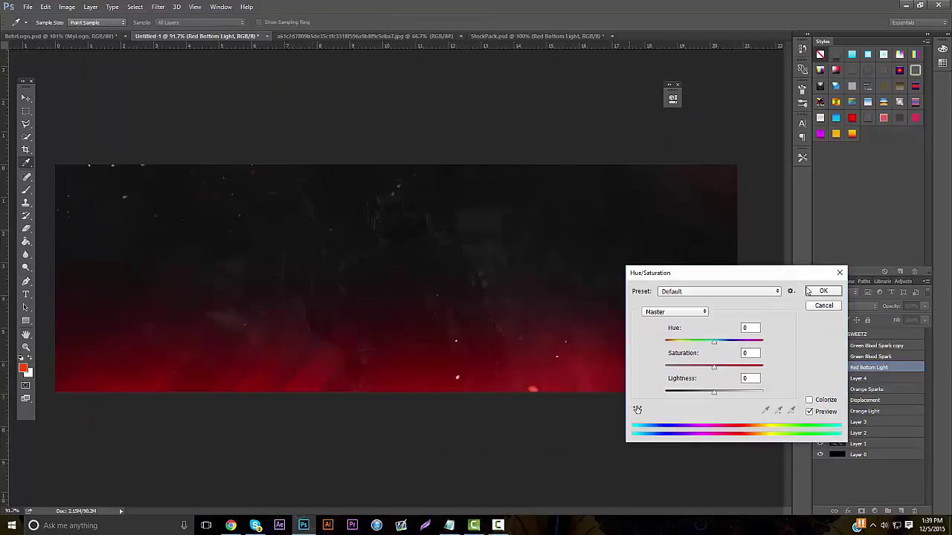
{"action": "left_click", "coordinate": [816, 306]}
Convert the Red Bottom Light layer to greyscale with a Black & White adjustment.
{"action": "left_click", "coordinate": [67, 7]}
{"action": "mouse_move", "coordinate": [83, 32]}
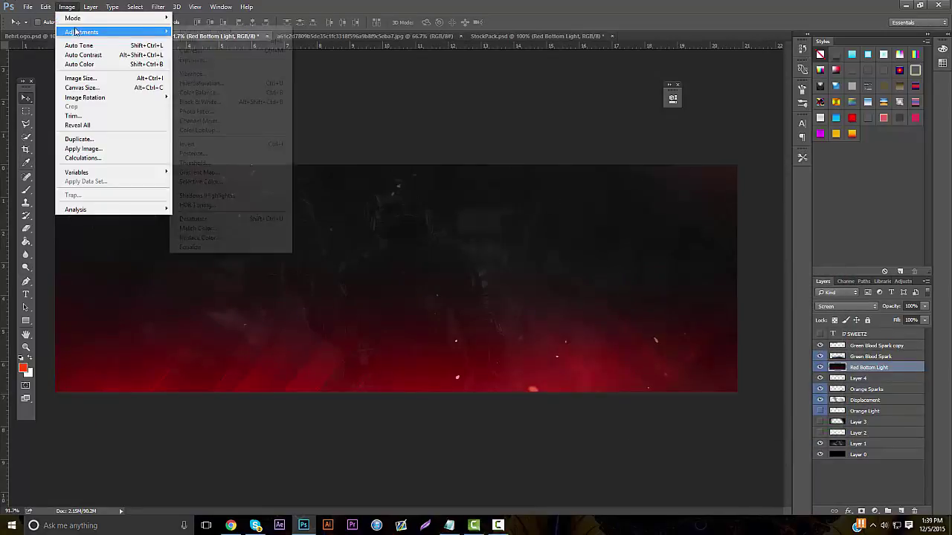
{"action": "left_click", "coordinate": [213, 105]}
{"action": "left_click", "coordinate": [740, 187]}
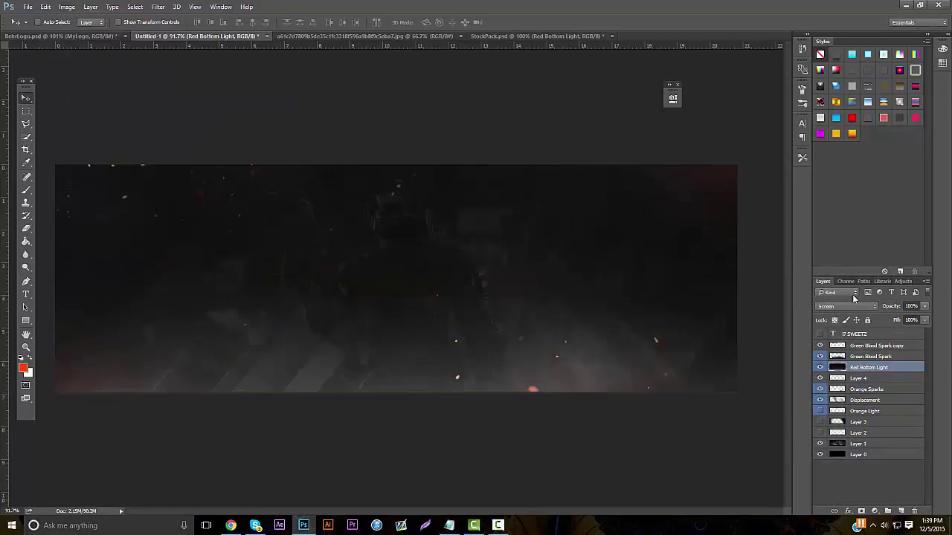
Lower the Red Bottom Light layer's opacity to 25% and move it over the banner's right half.
{"action": "left_click_drag", "start_coordinate": [894, 317], "coordinate": [881, 318]}
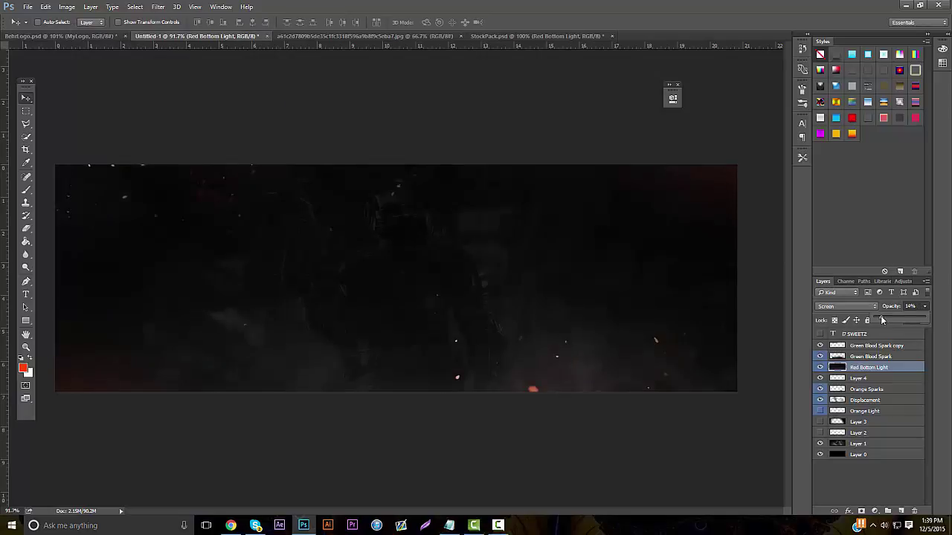
{"action": "left_click_drag", "start_coordinate": [584, 331], "coordinate": [675, 325]}
{"action": "left_click_drag", "start_coordinate": [446, 308], "coordinate": [662, 322]}
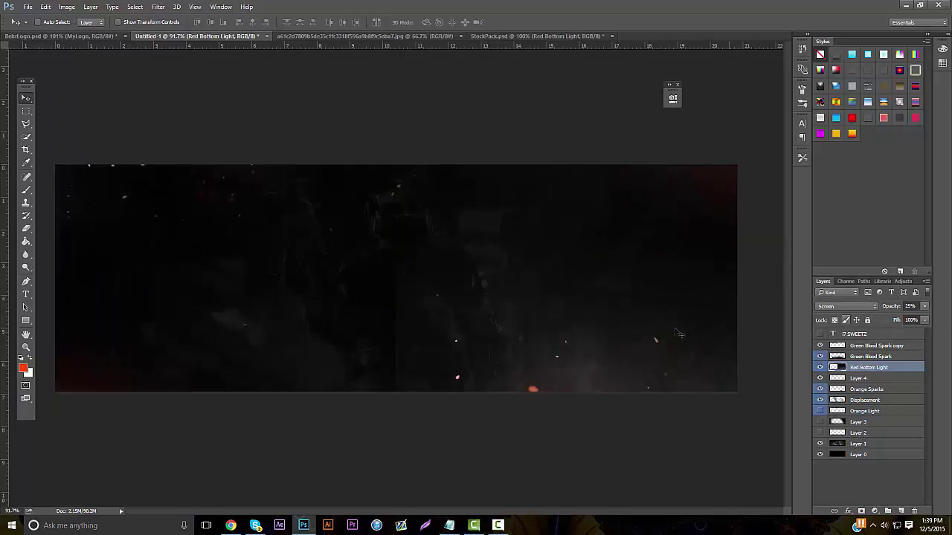
Raise the Red Bottom Light layer's opacity to 47% and erase its hard left edge and upper area.
{"action": "left_click", "coordinate": [924, 308]}
{"action": "left_click_drag", "start_coordinate": [887, 318], "coordinate": [899, 315]}
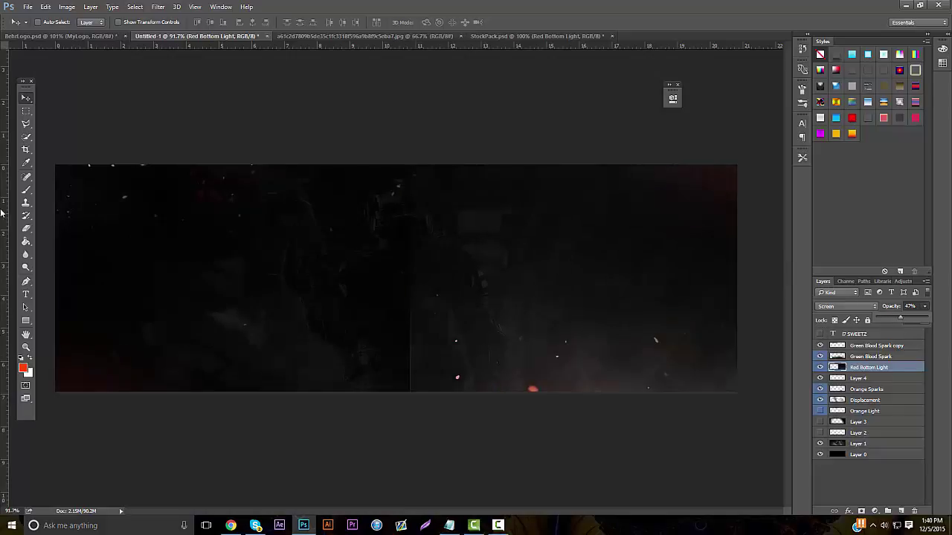
{"action": "left_click", "coordinate": [25, 229]}
{"action": "mouse_move", "coordinate": [476, 307]}
{"action": "left_mouse_down"}
{"action": "mouse_move", "coordinate": [498, 275]}
{"action": "mouse_move", "coordinate": [598, 232]}
{"action": "mouse_move", "coordinate": [629, 233]}
{"action": "left_mouse_up"}
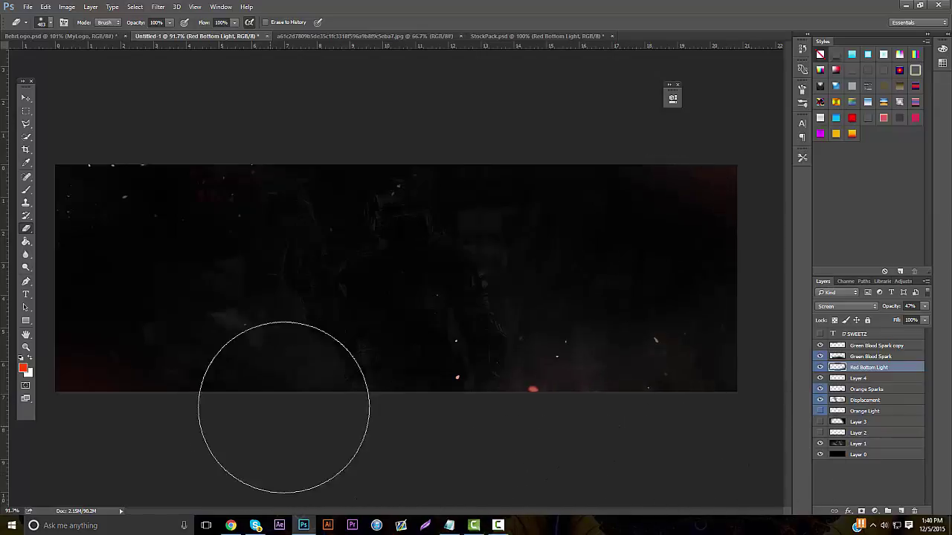
Duplicate the Red Bottom Light layer over the banner's left end and erase the copy's hard edges.
{"action": "key", "text": "ctrl+j"}
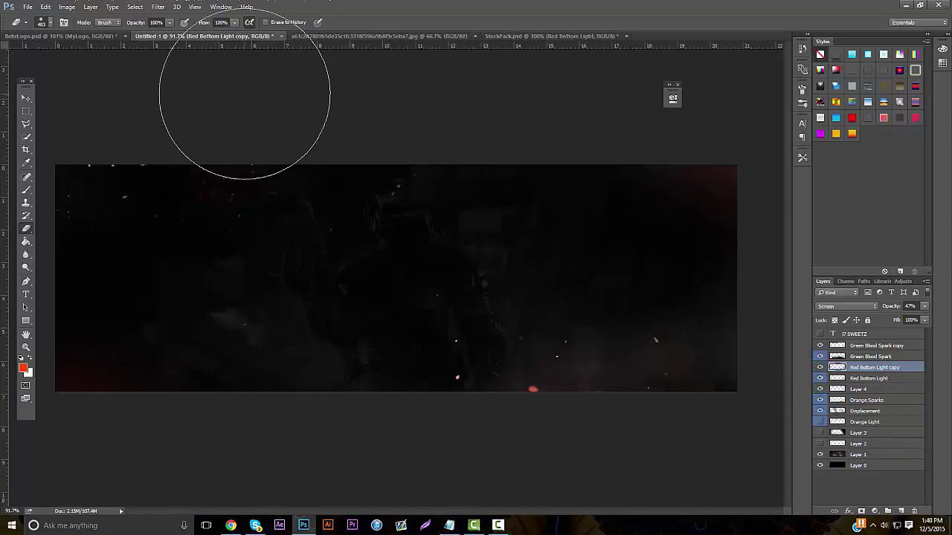
{"action": "left_click", "coordinate": [25, 99]}
{"action": "left_click_drag", "start_coordinate": [195, 205], "coordinate": [132, 182]}
{"action": "left_click_drag", "start_coordinate": [639, 268], "coordinate": [214, 236]}
{"action": "left_click_drag", "start_coordinate": [304, 254], "coordinate": [231, 280]}
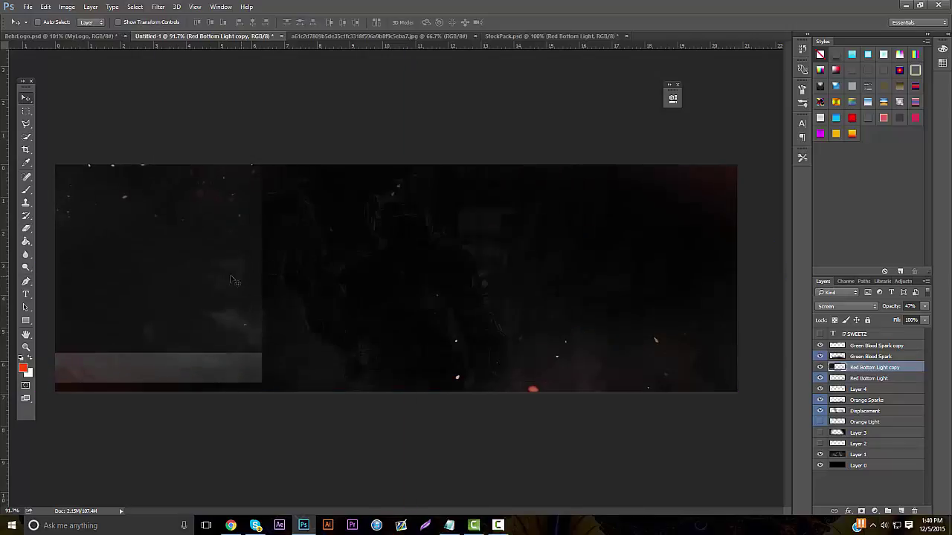
{"action": "left_click", "coordinate": [27, 227]}
{"action": "mouse_move", "coordinate": [200, 341]}
{"action": "left_mouse_down"}
{"action": "mouse_move", "coordinate": [272, 157]}
{"action": "mouse_move", "coordinate": [120, 411]}
{"action": "mouse_move", "coordinate": [148, 477]}
{"action": "left_mouse_up"}
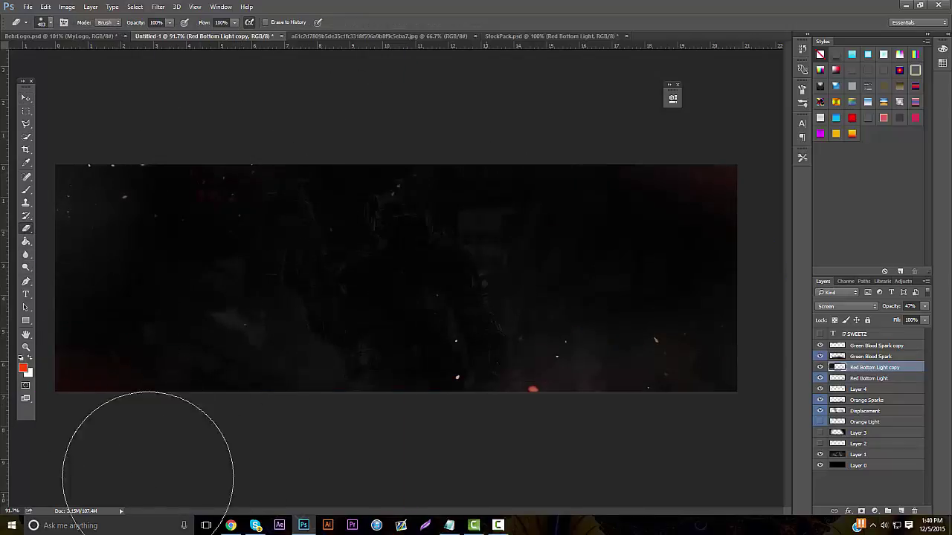
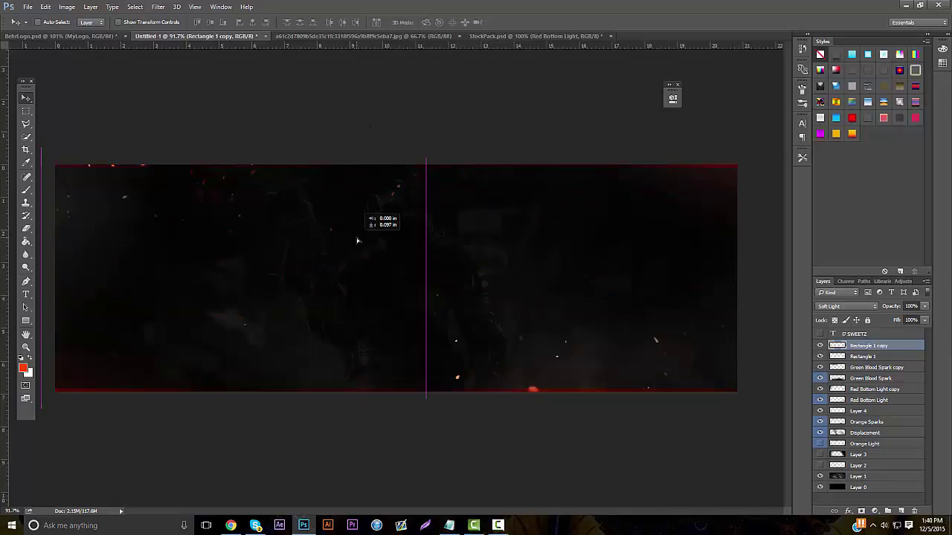
Check the reference banner in Chrome, and delete the Rectangle 1 copy and Rectangle 1 layers from the Photoshop banner.
{"action": "left_click", "coordinate": [231, 524]}
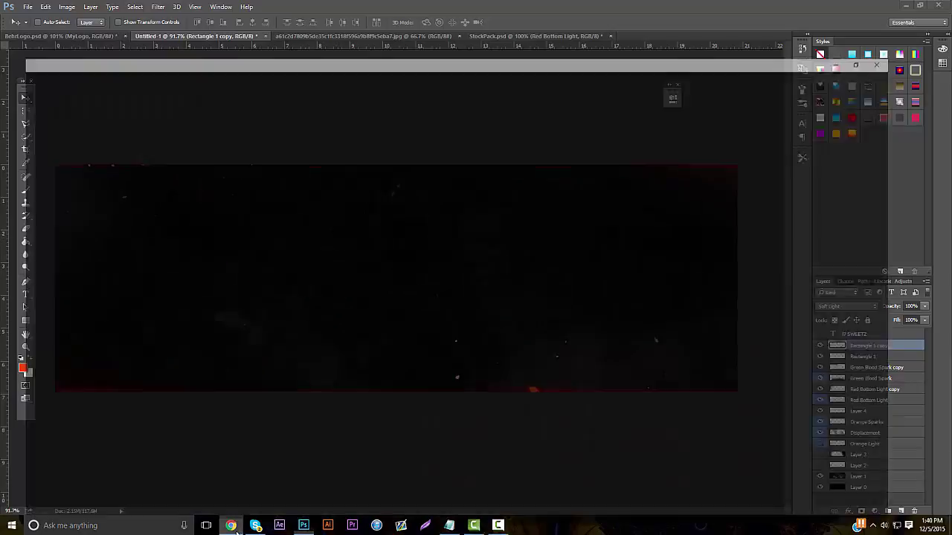
{"action": "left_click", "coordinate": [234, 526]}
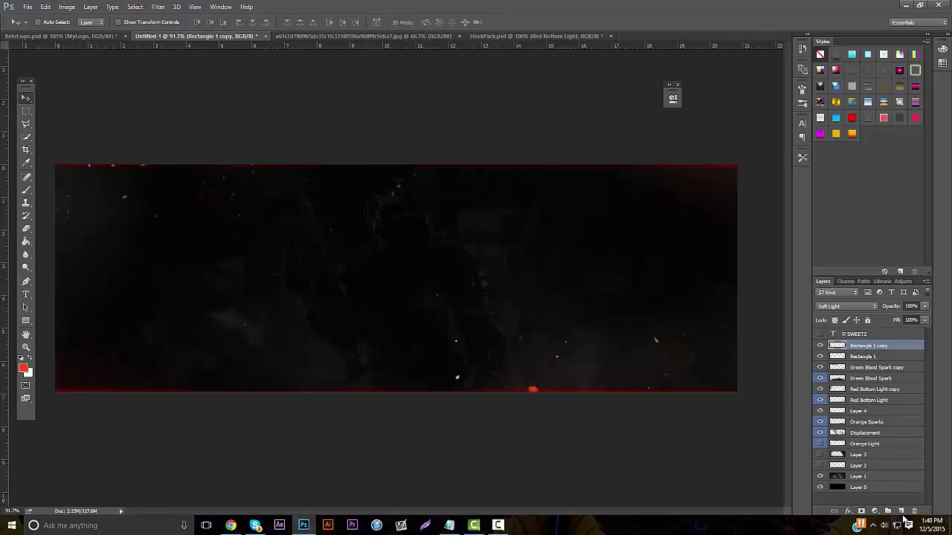
{"action": "key", "text": "Delete"}
{"action": "key", "text": "Delete"}
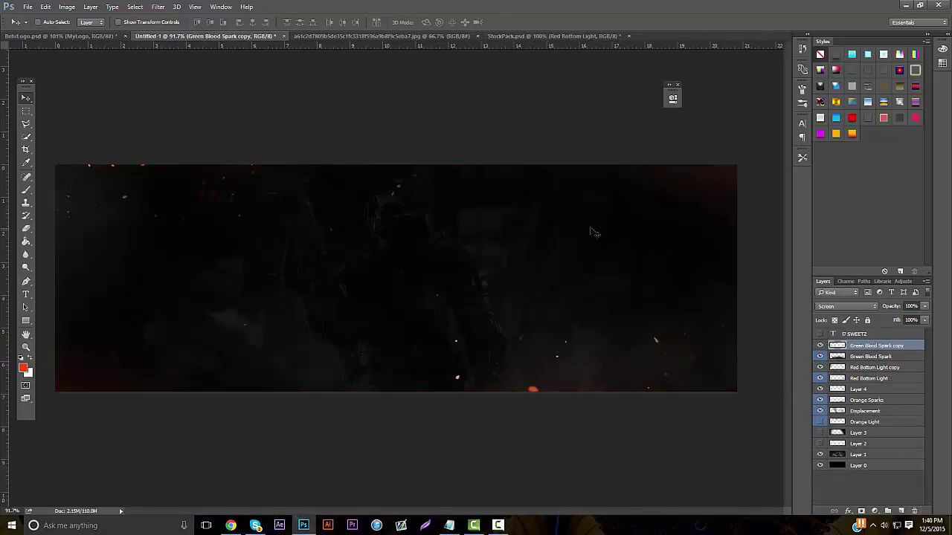
Set the foreground colour to orange ff8400 and draw a rectangle of about 1876 × 32 px along the banner's bottom edge.
{"action": "left_click", "coordinate": [24, 368]}
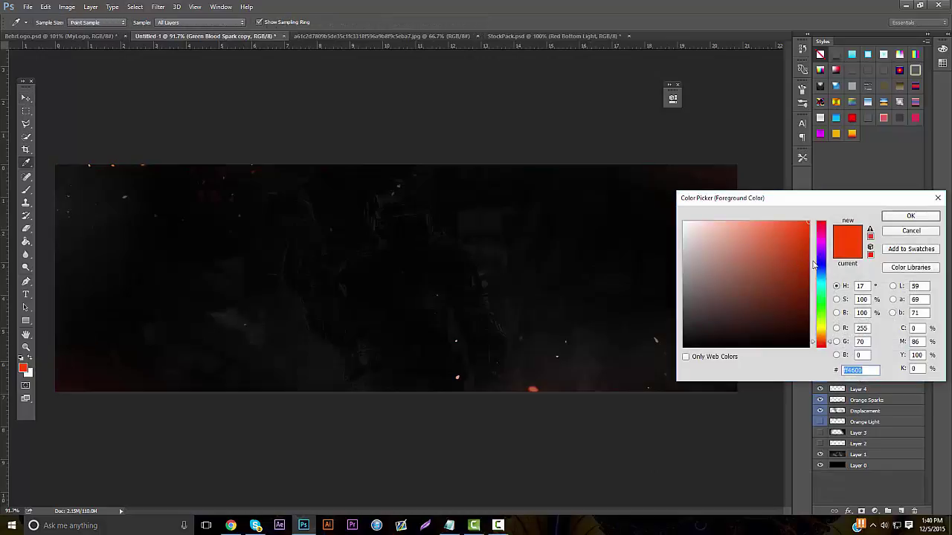
{"action": "mouse_move", "coordinate": [821, 354]}
{"action": "left_mouse_down"}
{"action": "mouse_move", "coordinate": [822, 329]}
{"action": "mouse_move", "coordinate": [822, 340]}
{"action": "left_mouse_up"}
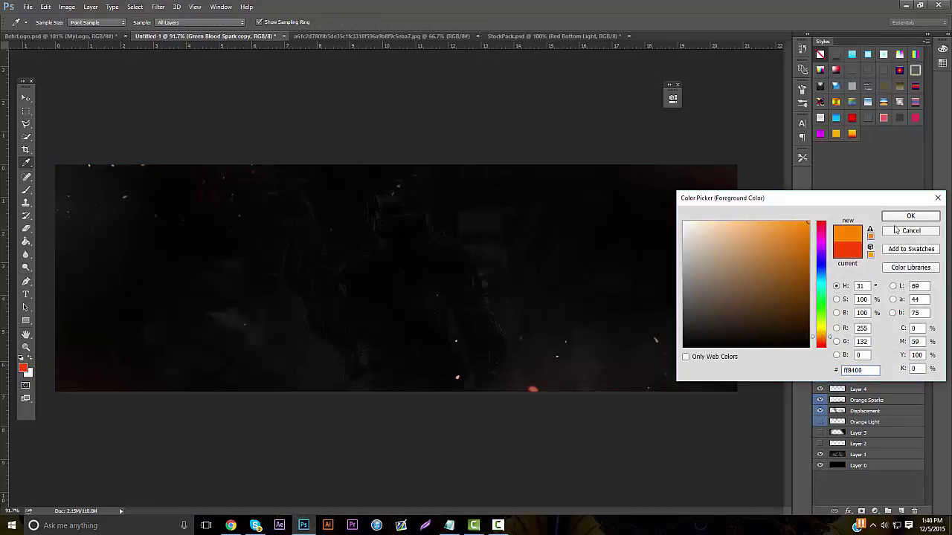
{"action": "left_click", "coordinate": [904, 217]}
{"action": "left_click", "coordinate": [26, 320]}
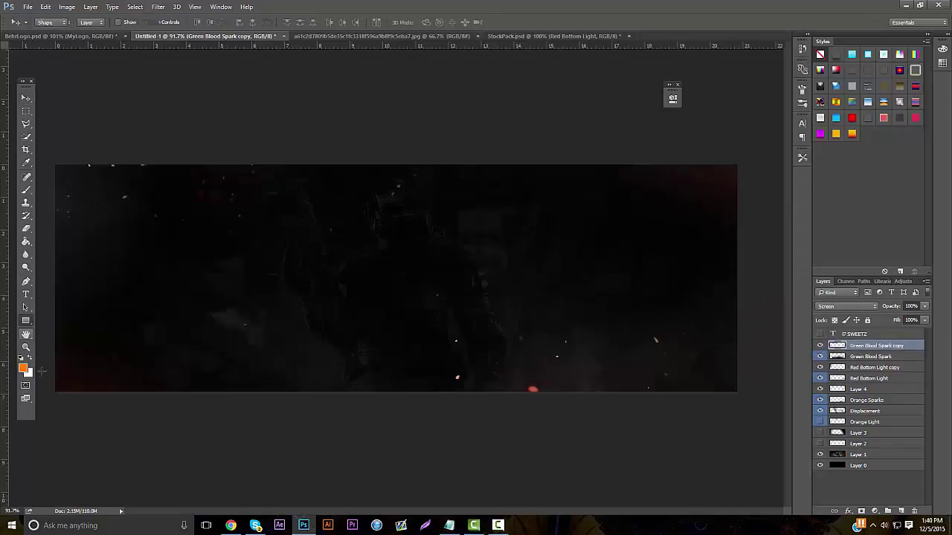
{"action": "left_click_drag", "start_coordinate": [52, 401], "coordinate": [903, 389]}
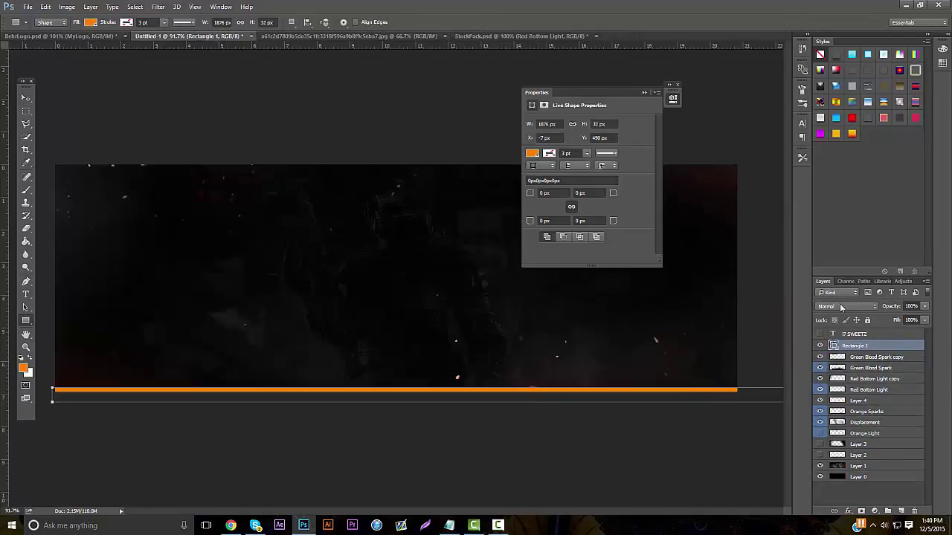
Set the orange bottom bar's blend mode to Soft Light and rasterize its shape layer.
{"action": "left_click", "coordinate": [846, 306]}
{"action": "left_click", "coordinate": [825, 410]}
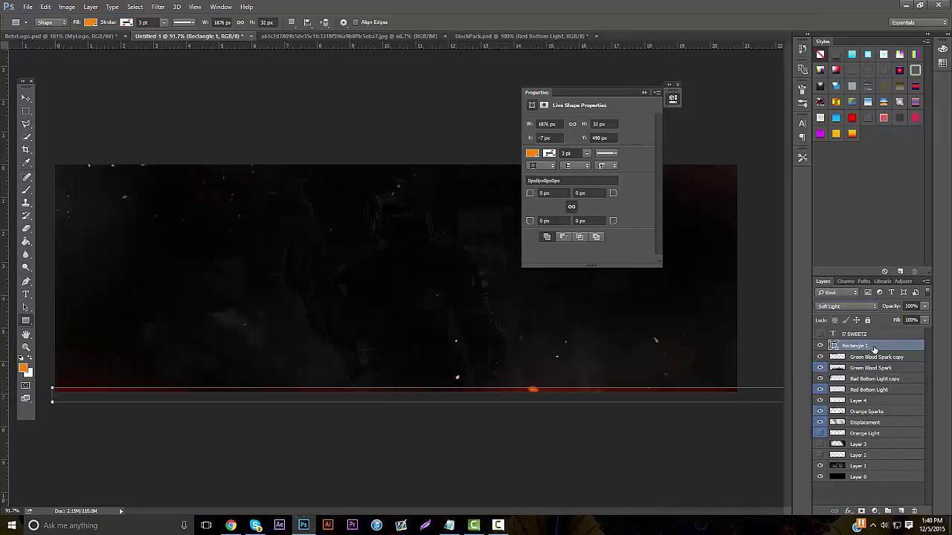
{"action": "right_click", "coordinate": [875, 349]}
{"action": "left_click", "coordinate": [780, 197]}
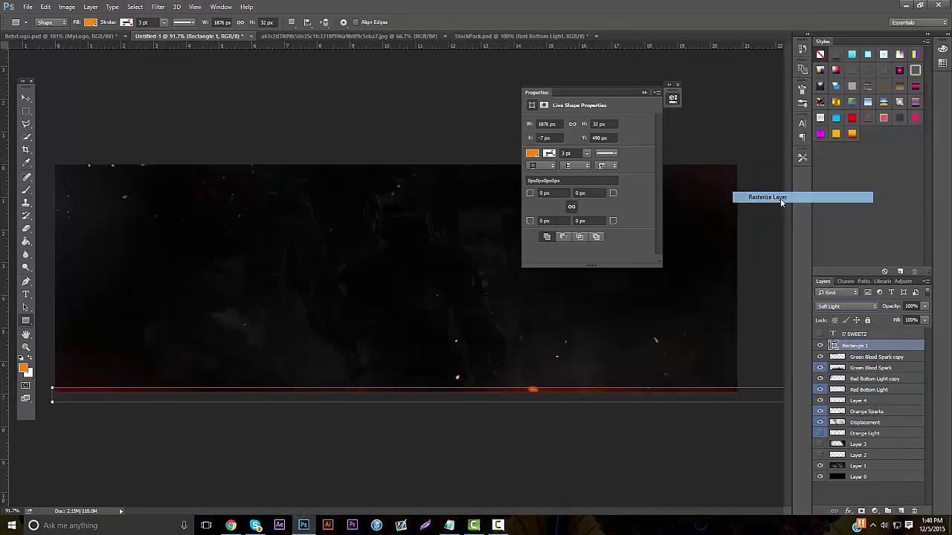
Shift the rasterized bar down slightly so only a thin strip of it lines the banner's bottom edge.
{"action": "left_click", "coordinate": [27, 98]}
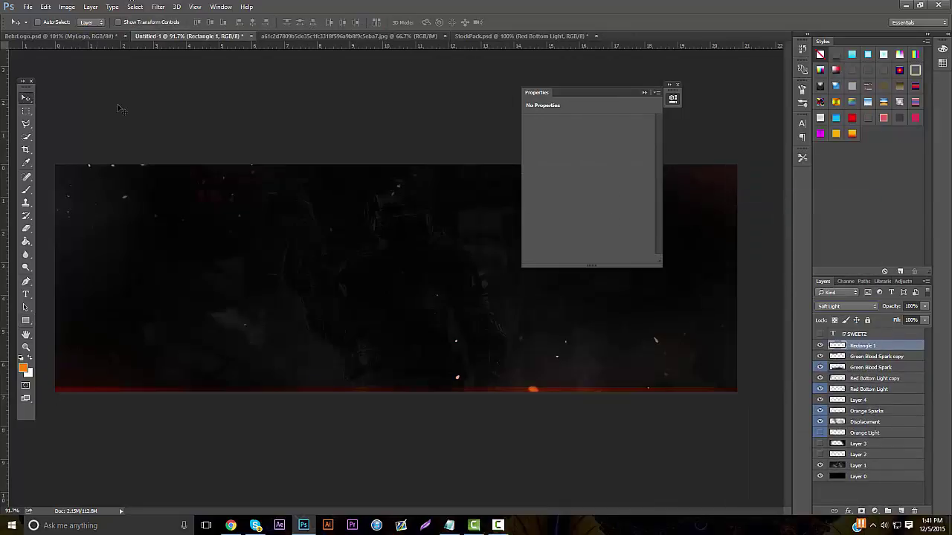
{"action": "left_click_drag", "start_coordinate": [119, 113], "coordinate": [119, 105]}
{"action": "left_click", "coordinate": [25, 347]}
{"action": "left_click_drag", "start_coordinate": [92, 364], "coordinate": [128, 346]}
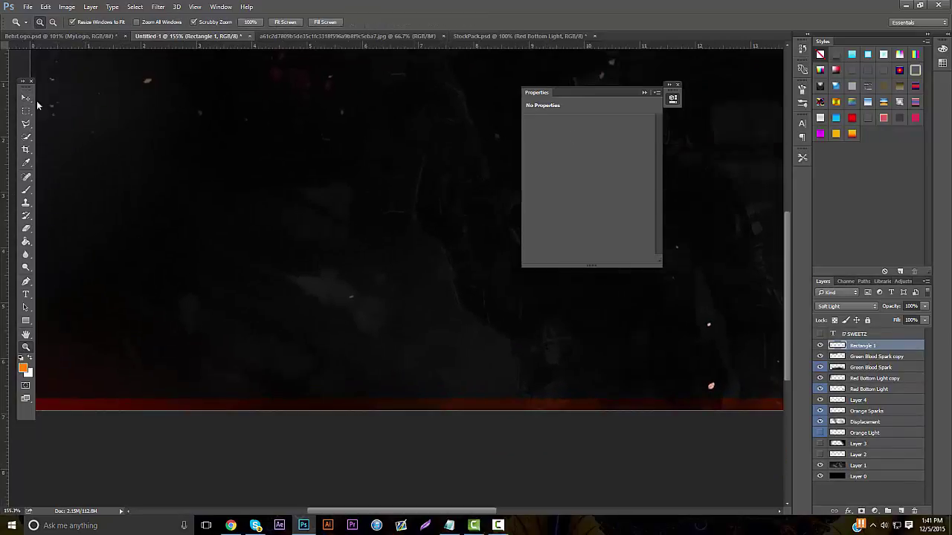
{"action": "left_click", "coordinate": [148, 154], "text": "shift"}
{"action": "left_click", "coordinate": [25, 98]}
{"action": "scroll", "coordinate": [163, 198], "scroll_direction": "down", "scroll_amount": 4}
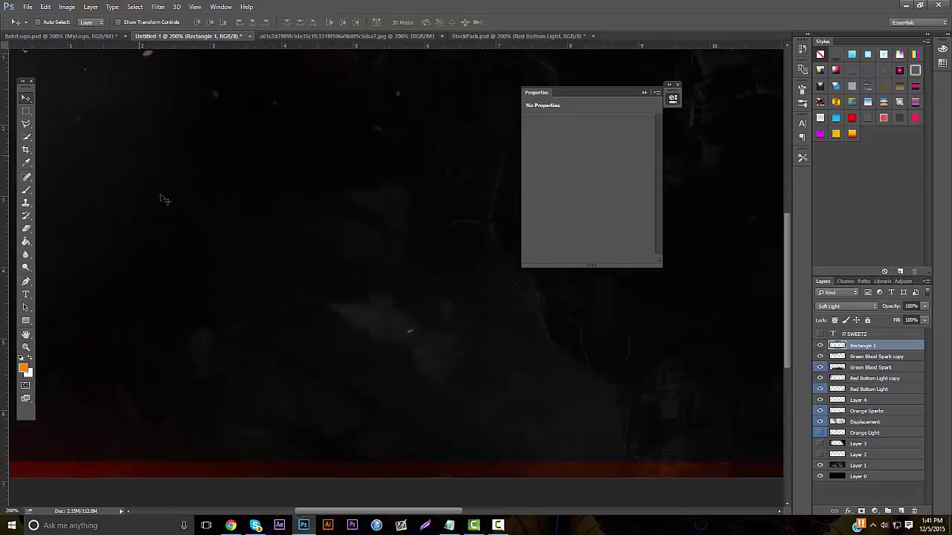
{"action": "left_click_drag", "start_coordinate": [217, 238], "coordinate": [217, 246]}
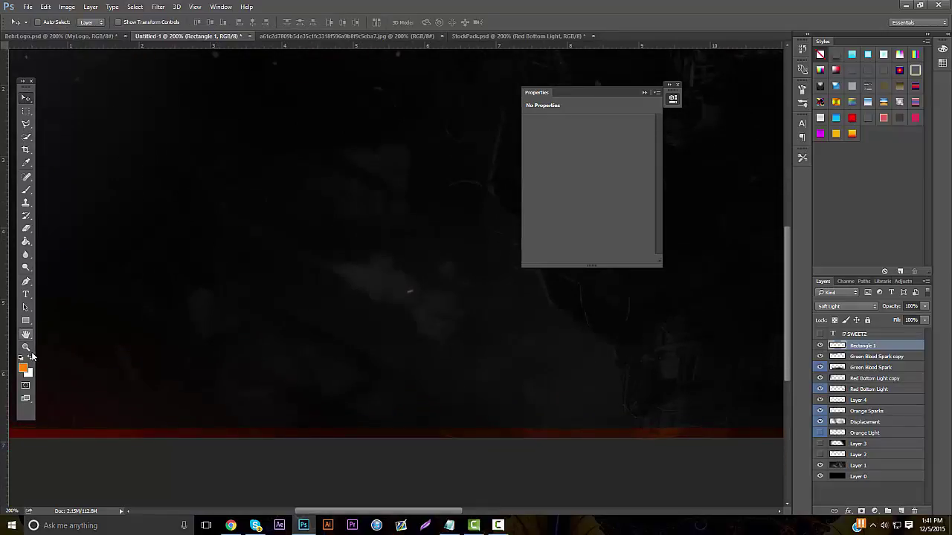
{"action": "left_click", "coordinate": [26, 347]}
{"action": "left_click_drag", "start_coordinate": [318, 292], "coordinate": [216, 271]}
{"action": "left_click_drag", "start_coordinate": [347, 252], "coordinate": [410, 223]}
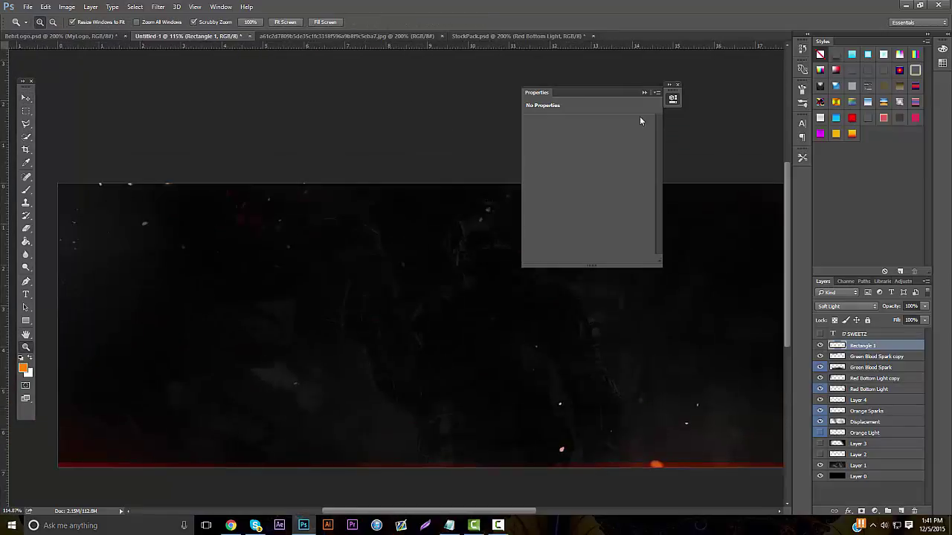
{"action": "left_click", "coordinate": [644, 93]}
Duplicate the edge bar and move the copy up to form a thin strip along the banner's top edge.
{"action": "key", "text": "ctrl+j"}
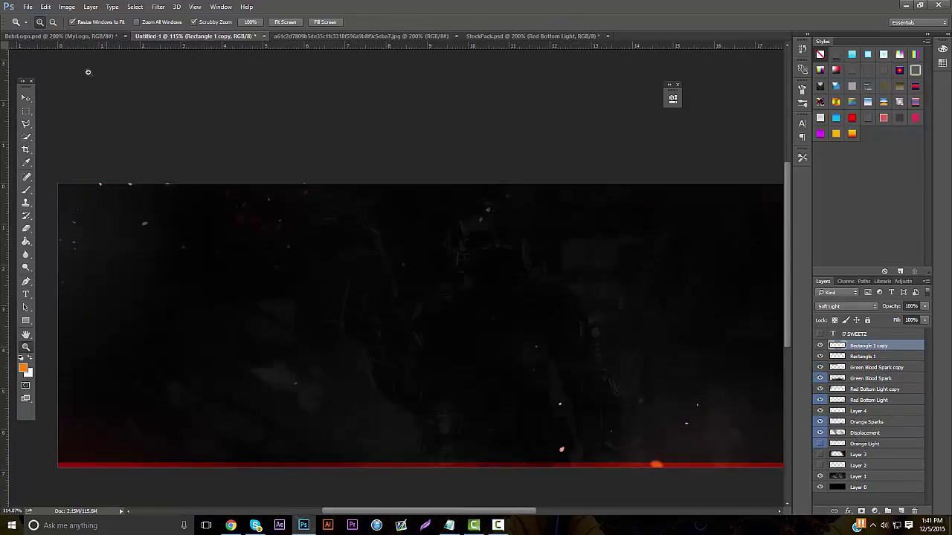
{"action": "left_click", "coordinate": [27, 97]}
{"action": "left_click_drag", "start_coordinate": [342, 311], "coordinate": [342, 136]}
{"action": "left_click_drag", "start_coordinate": [365, 300], "coordinate": [374, 199]}
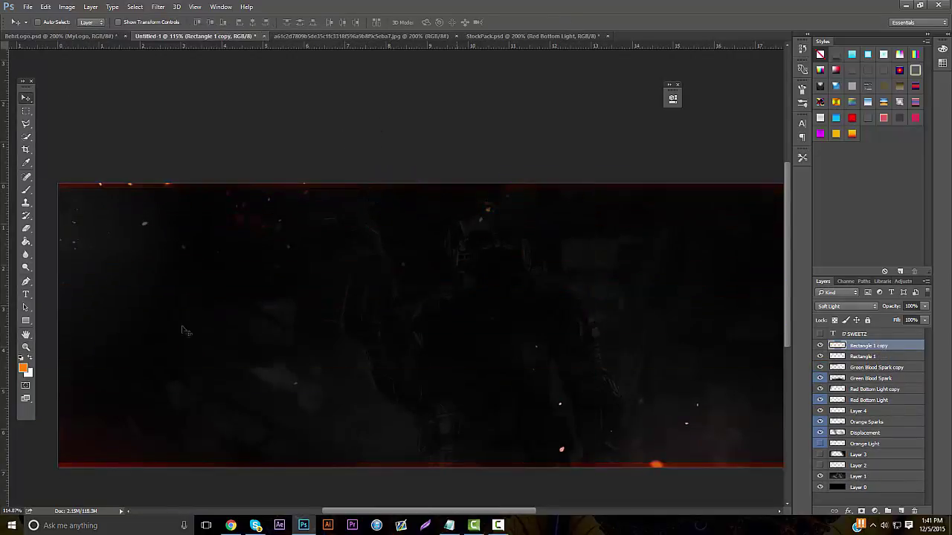
Inspect the whole banner and compare it with the l7 SWEETZ reference banner in Chrome.
{"action": "left_click", "coordinate": [27, 347]}
{"action": "left_click_drag", "start_coordinate": [437, 317], "coordinate": [376, 321]}
{"action": "left_click_drag", "start_coordinate": [416, 265], "coordinate": [440, 298]}
{"action": "left_click_drag", "start_coordinate": [476, 254], "coordinate": [326, 348]}
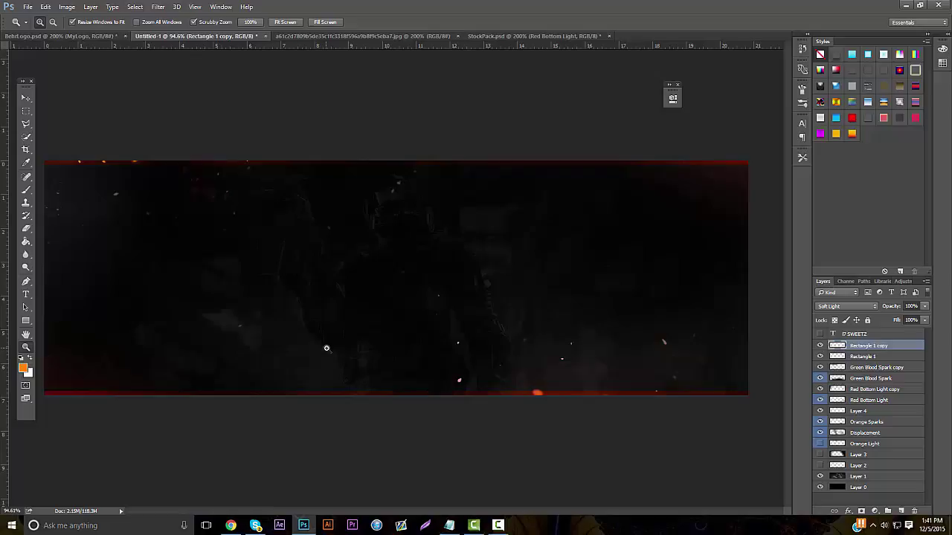
{"action": "left_click", "coordinate": [230, 526]}
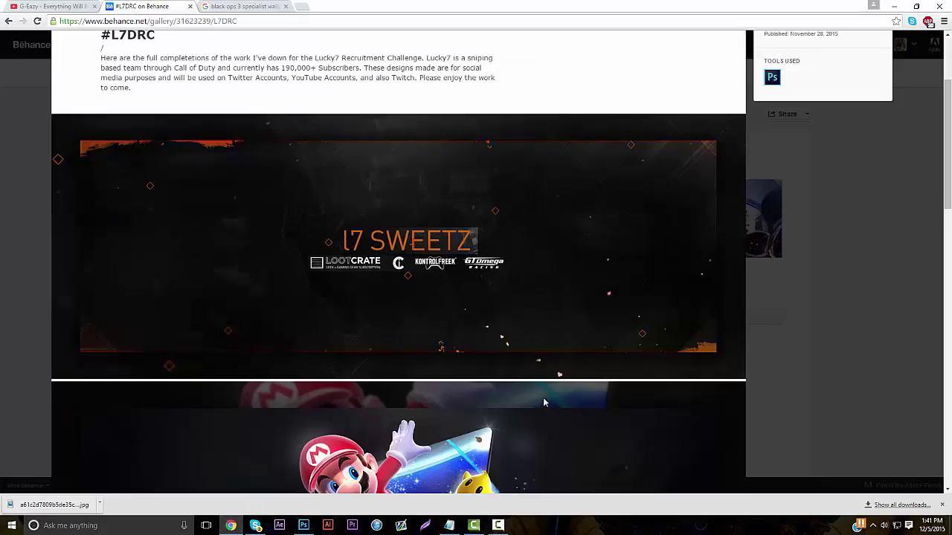
{"action": "left_click", "coordinate": [230, 526]}
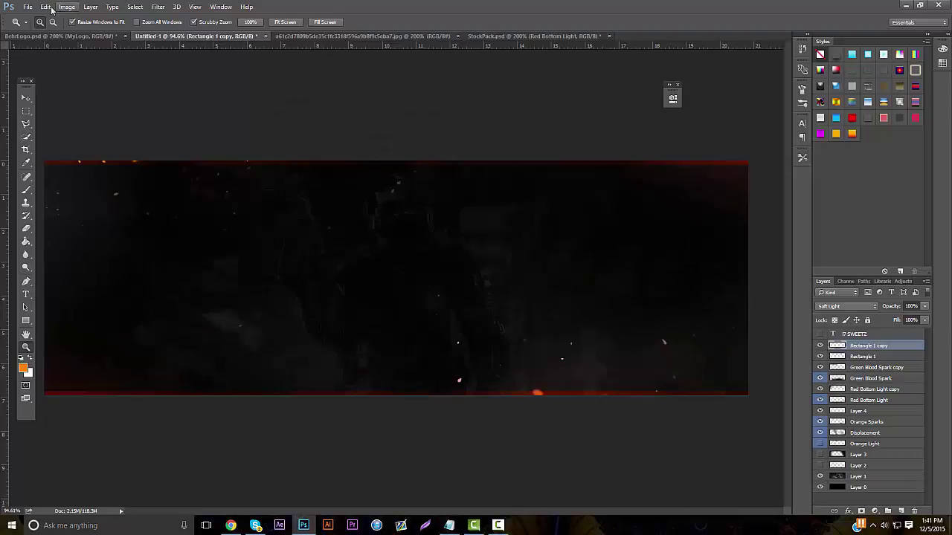
Create a new 1500 × 2000 px document at 72 pixels/inch and invert its white background to black.
{"action": "left_click", "coordinate": [27, 7]}
{"action": "left_click", "coordinate": [37, 19]}
{"action": "double_click", "coordinate": [453, 172]}
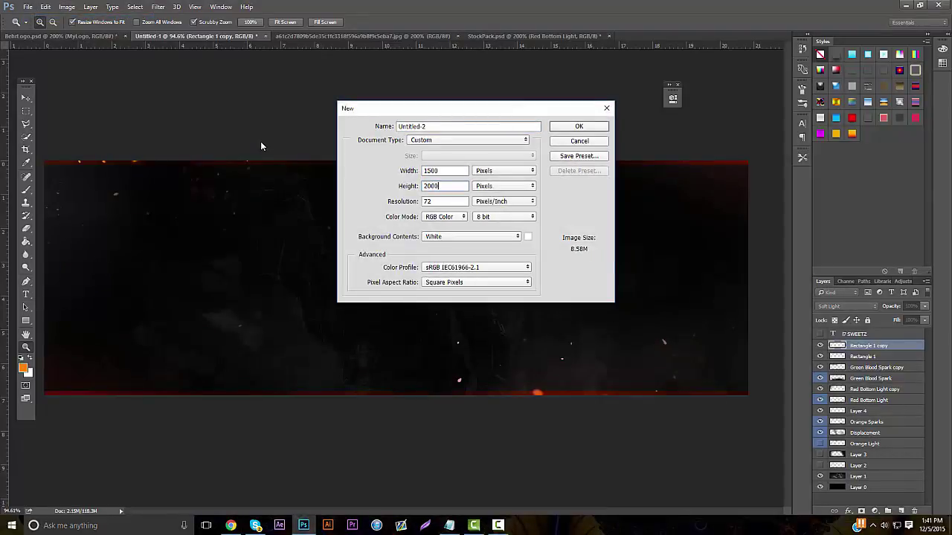
{"action": "key", "text": "Return"}
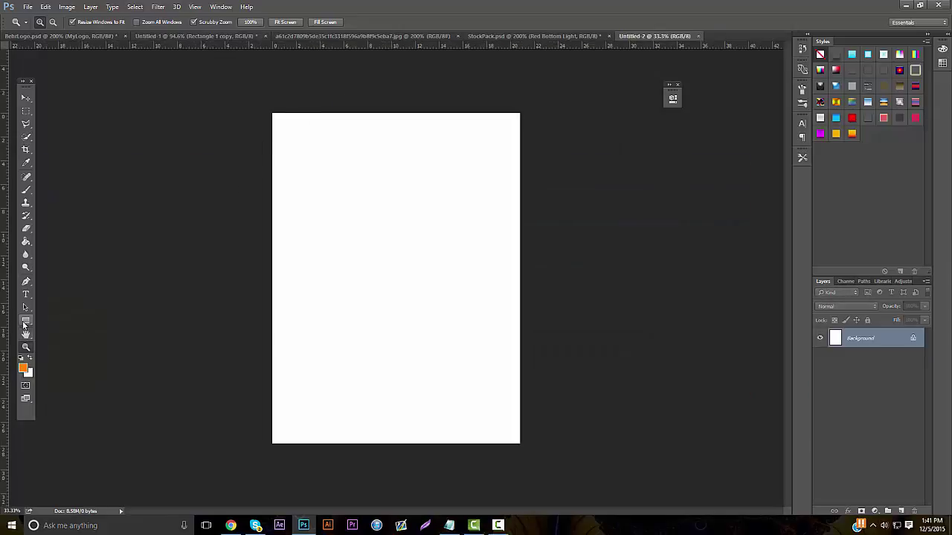
{"action": "left_click", "coordinate": [25, 322]}
{"action": "key", "text": "ctrl+i"}
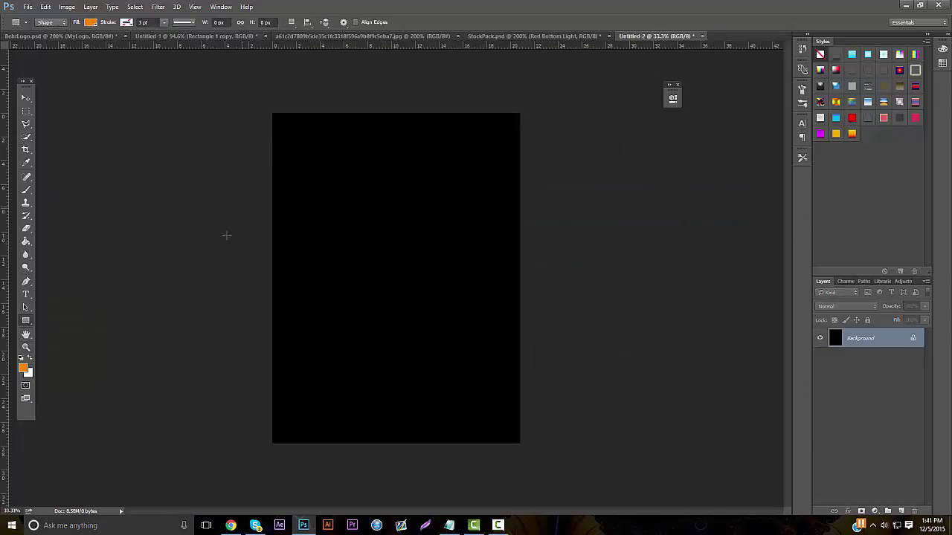
Draw a white square of about 447 × 447 px on the black canvas and set its layer fill to 0%.
{"action": "left_click_drag", "start_coordinate": [327, 280], "coordinate": [401, 355]}
{"action": "right_click", "coordinate": [865, 346]}
{"action": "left_click", "coordinate": [921, 310]}
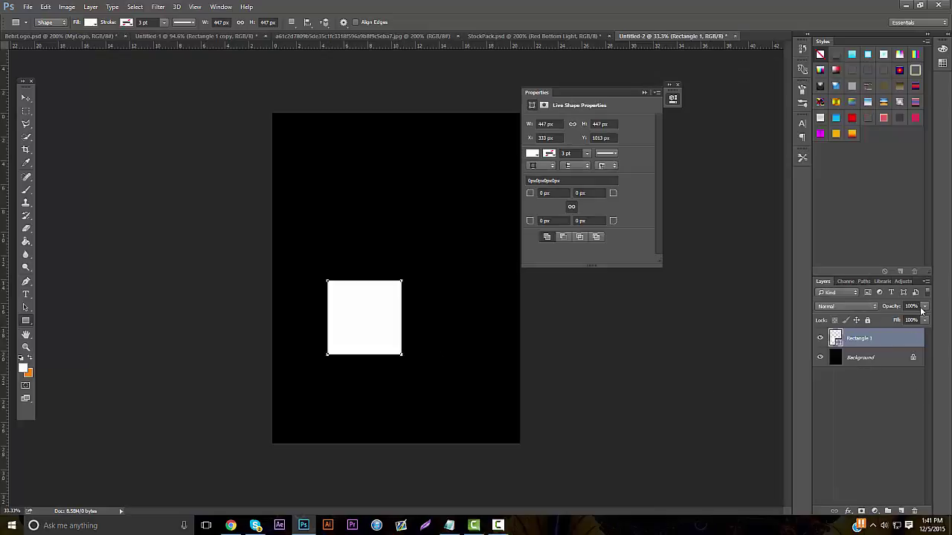
{"action": "left_click_drag", "start_coordinate": [924, 321], "coordinate": [845, 334]}
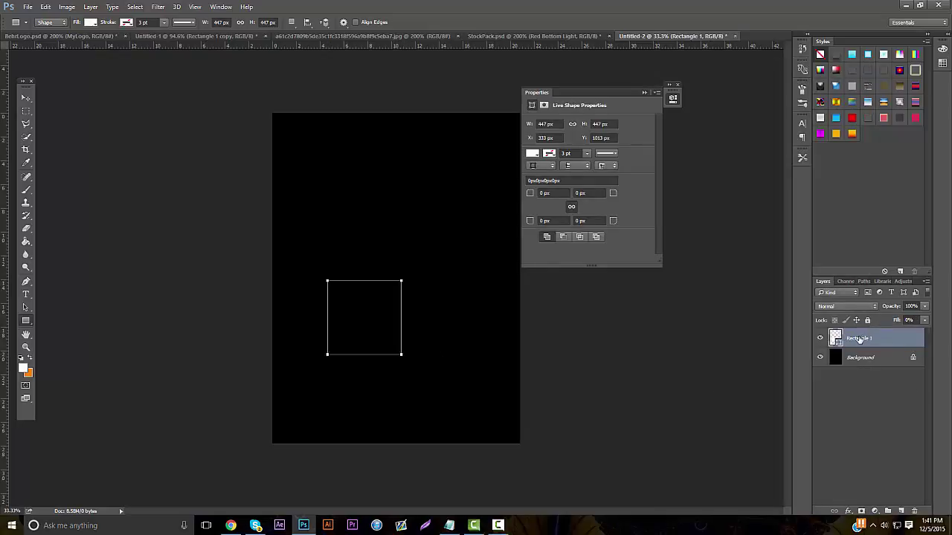
Add a 6 px white inside Stroke layer style to the square.
{"action": "right_click", "coordinate": [862, 340]}
{"action": "left_click", "coordinate": [773, 72]}
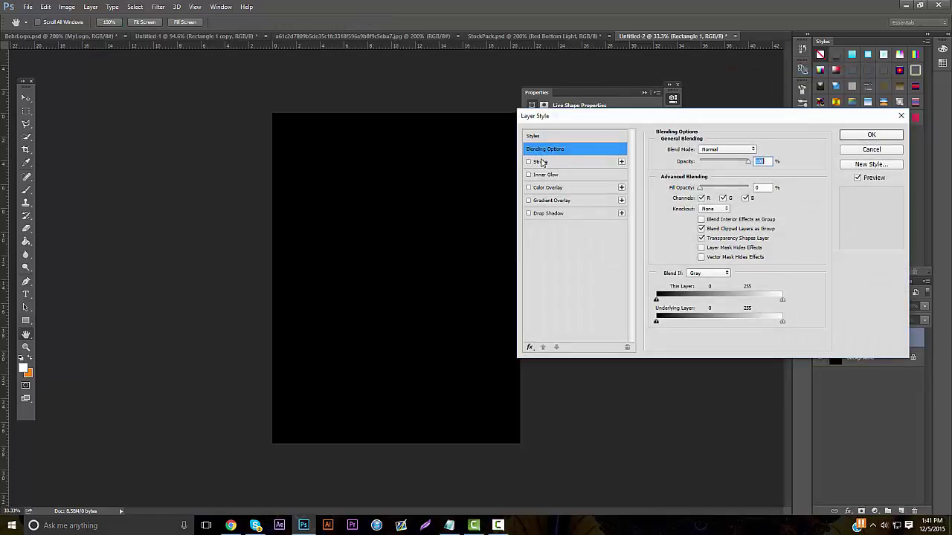
{"action": "left_click", "coordinate": [540, 161]}
{"action": "left_click", "coordinate": [870, 134]}
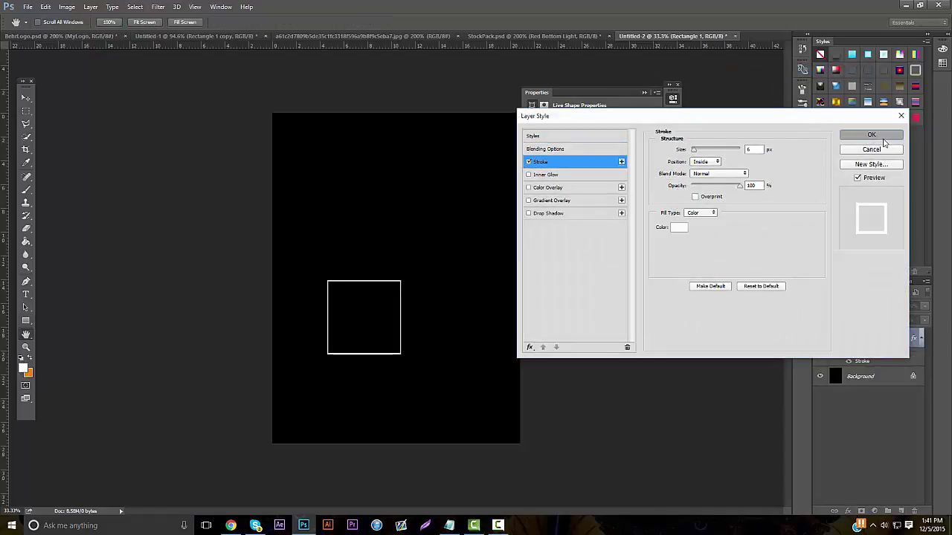
Rotate the outlined square 45° into a diamond and accept its conversion to a regular path.
{"action": "key", "text": "ctrl+t"}
{"action": "left_click_drag", "start_coordinate": [446, 190], "coordinate": [481, 283]}
{"action": "key", "text": "Return"}
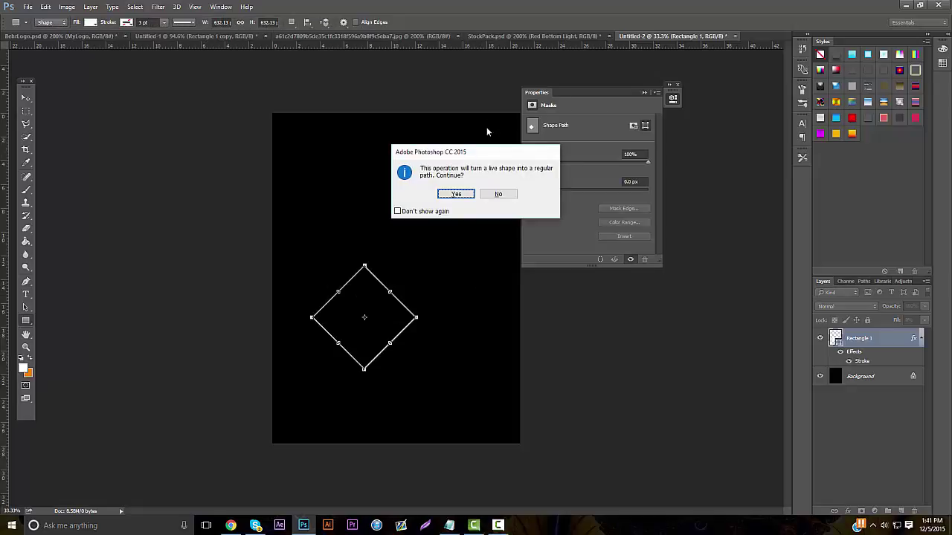
{"action": "left_click", "coordinate": [456, 194]}
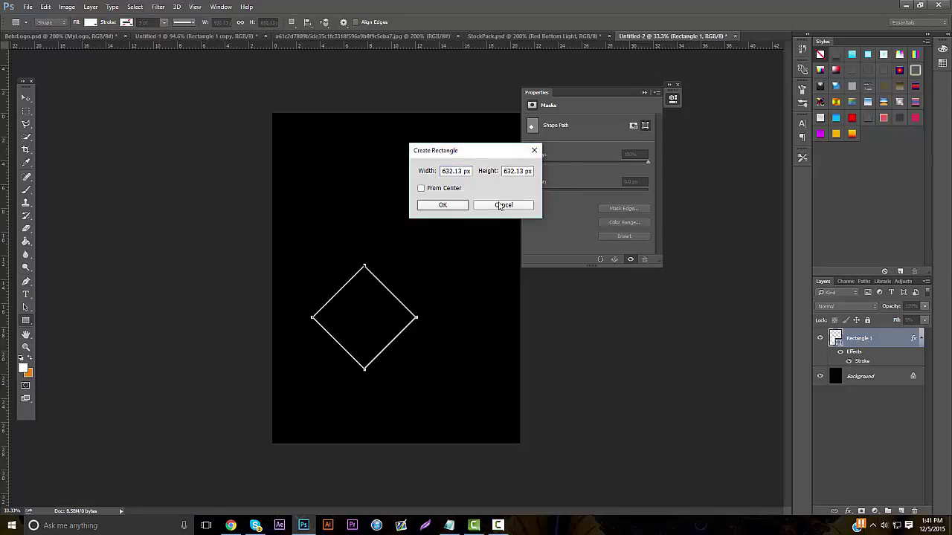
{"action": "left_click", "coordinate": [501, 206]}
{"action": "left_click", "coordinate": [643, 92]}
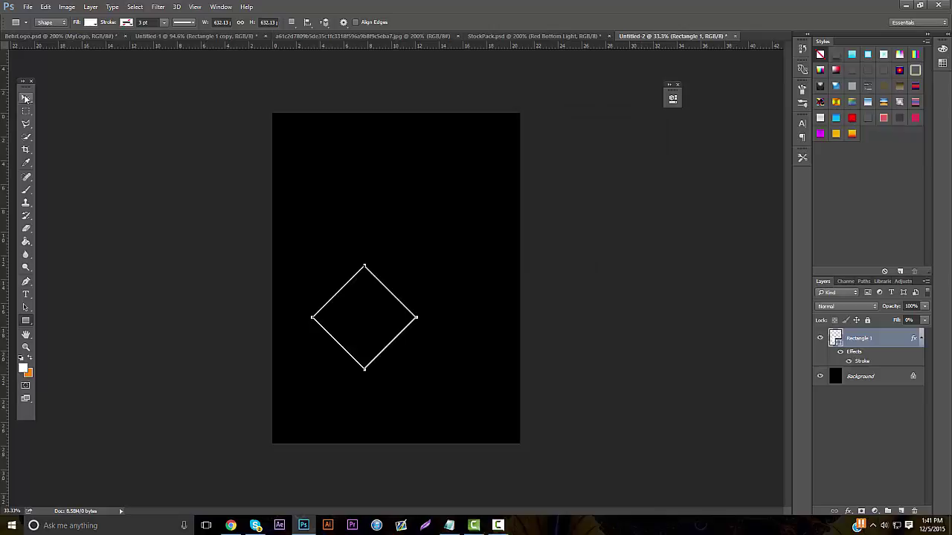
Centre the diamond horizontally on the canvas and place a duplicate directly above it, overlapping its upper part.
{"action": "left_click", "coordinate": [25, 98]}
{"action": "left_click_drag", "start_coordinate": [243, 126], "coordinate": [275, 121]}
{"action": "key", "text": "ctrl+j"}
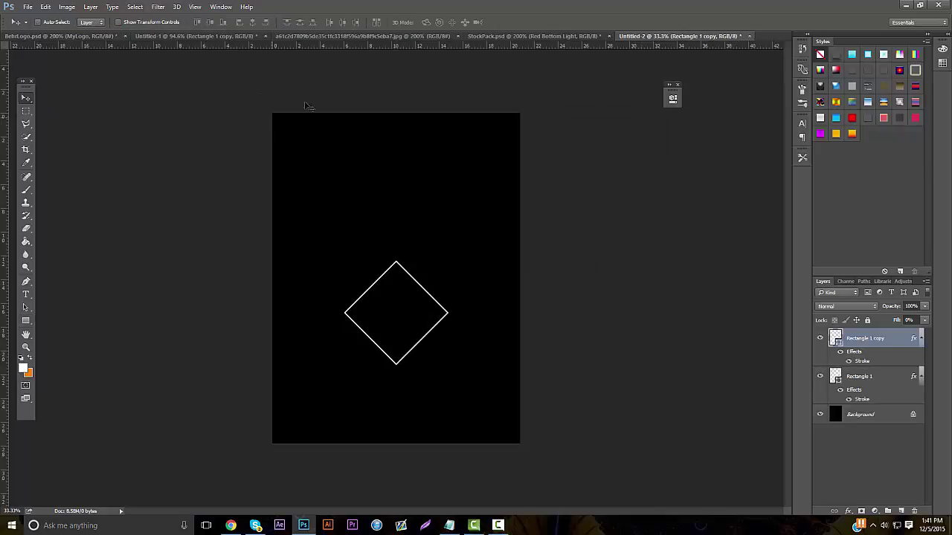
{"action": "left_click_drag", "start_coordinate": [435, 337], "coordinate": [429, 273]}
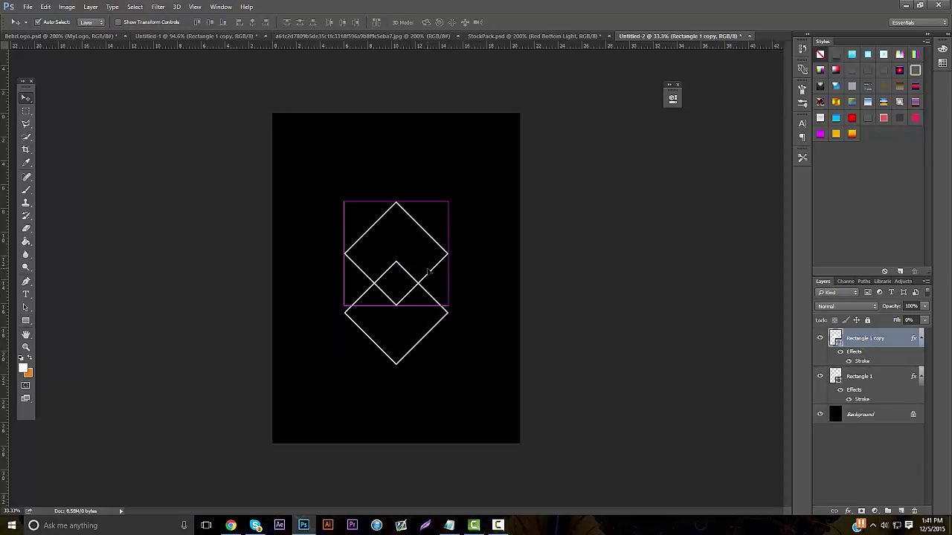
Duplicate the upper diamond, scale the copy to about half size, and place it left of the large pair.
{"action": "key", "text": "ctrl+j"}
{"action": "key", "text": "ctrl+t"}
{"action": "left_click_drag", "start_coordinate": [449, 202], "coordinate": [404, 248]}
{"action": "left_click_drag", "start_coordinate": [369, 301], "coordinate": [319, 306]}
{"action": "key", "text": "Return"}
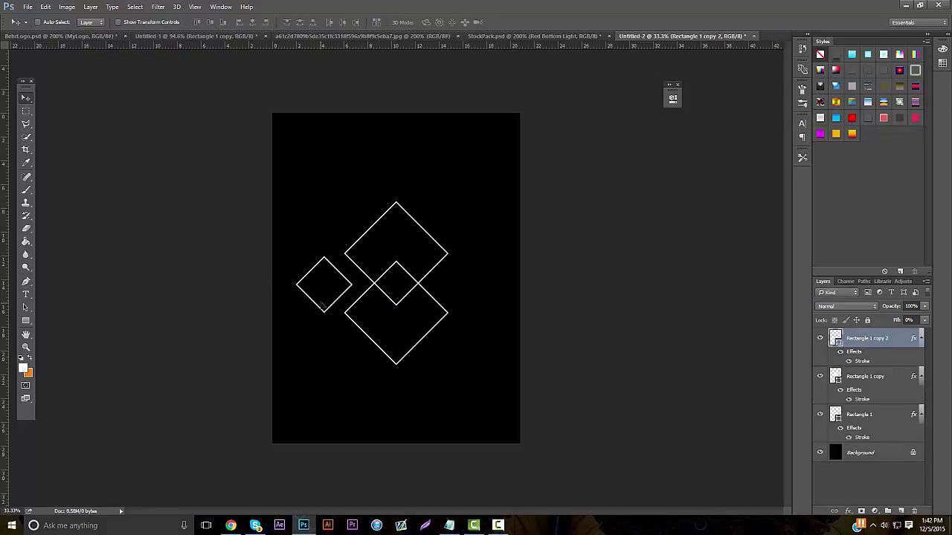
Duplicate the small diamond and place the copy at the lower right of the large pair.
{"action": "key", "text": "ctrl+j"}
{"action": "left_click_drag", "start_coordinate": [342, 258], "coordinate": [364, 285]}
{"action": "left_click_drag", "start_coordinate": [422, 325], "coordinate": [525, 367]}
Duplicate the lower-right small diamond, scale the copy to about 75%, and reposition it beside the large diamonds.
{"action": "key", "text": "ctrl+j"}
{"action": "key", "text": "ctrl+t"}
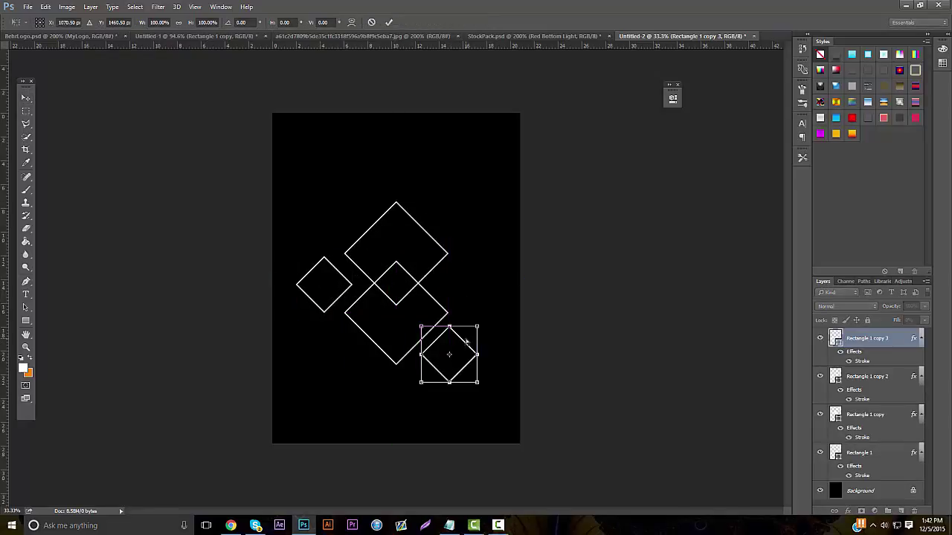
{"action": "key", "text": "Return"}
{"action": "left_click_drag", "start_coordinate": [466, 343], "coordinate": [354, 361]}
{"action": "key", "text": "ctrl+t"}
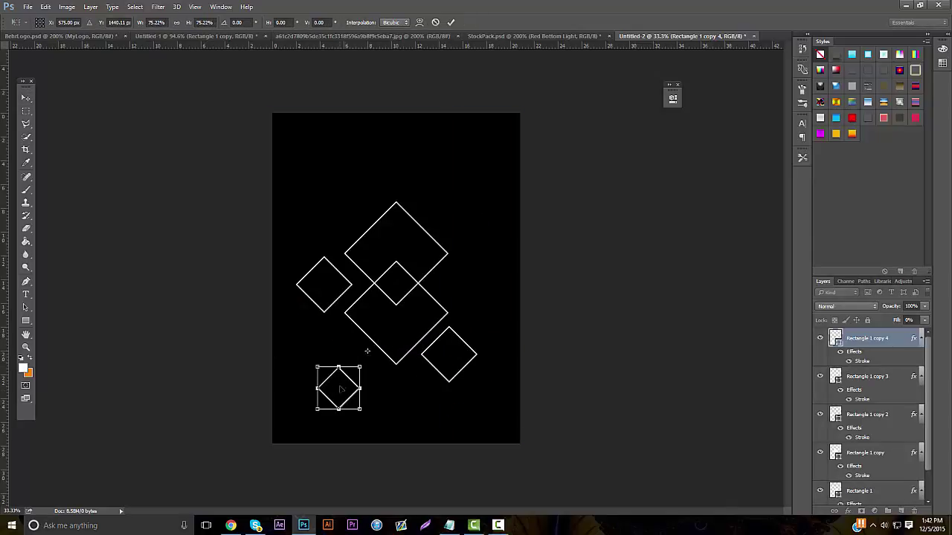
{"action": "left_click_drag", "start_coordinate": [341, 394], "coordinate": [313, 206]}
{"action": "key", "text": "Return"}
Scatter further scaled-down diamond copies around the large pair, placing the last one at the lower left.
{"action": "key", "text": "ctrl+t"}
{"action": "left_click_drag", "start_coordinate": [360, 182], "coordinate": [478, 373]}
{"action": "key", "text": "Return"}
{"action": "key", "text": "ctrl+j"}
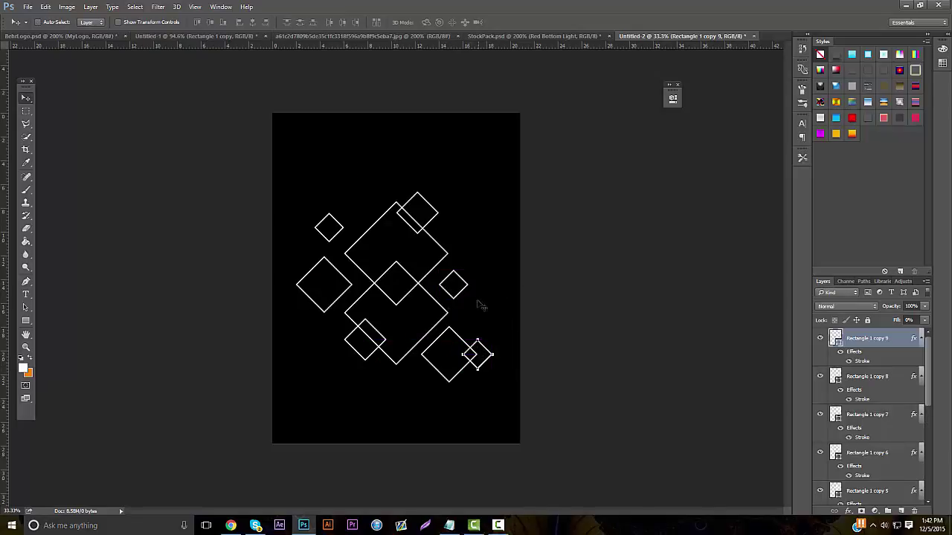
{"action": "left_click_drag", "start_coordinate": [479, 305], "coordinate": [317, 322]}
Add a new empty layer above the diamonds and merge it with all the diamond shape layers.
{"action": "left_click", "coordinate": [900, 512]}
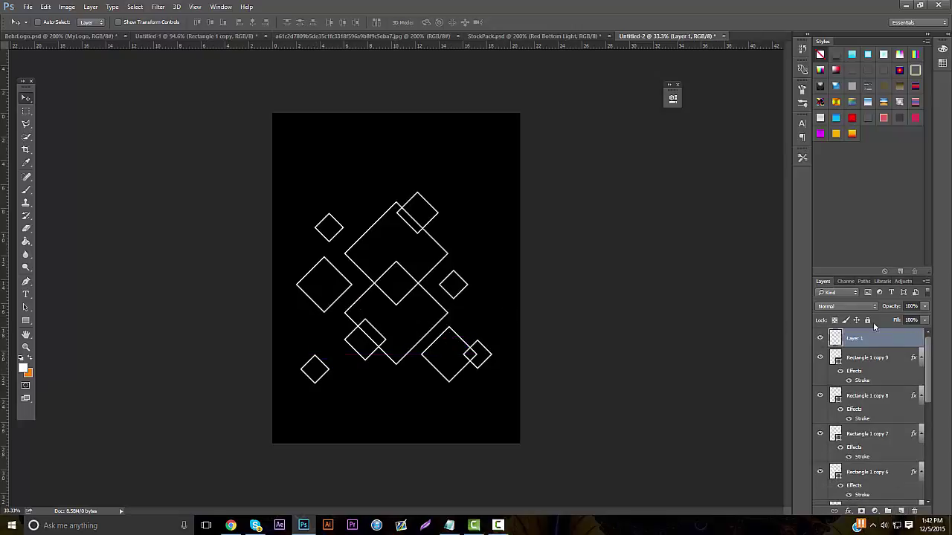
{"action": "scroll", "coordinate": [865, 338], "scroll_direction": "down", "scroll_amount": 5}
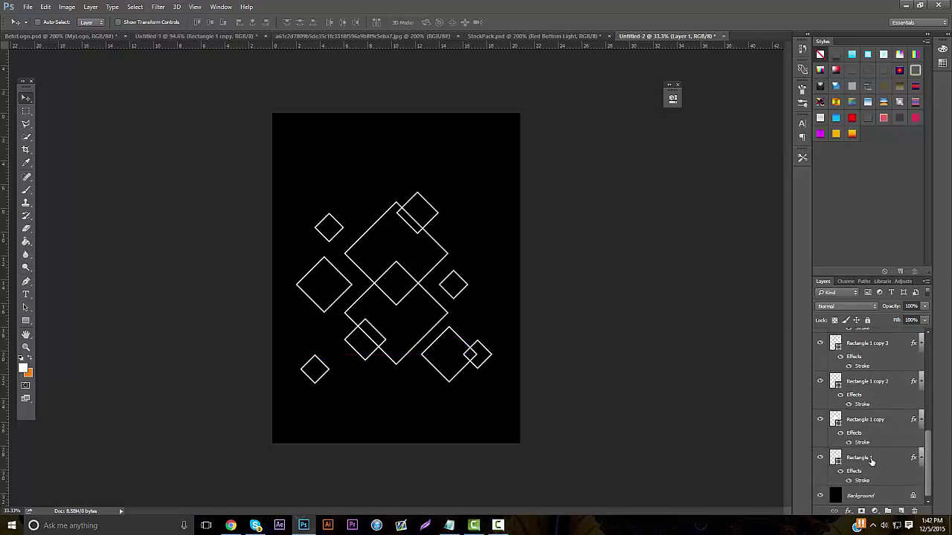
{"action": "left_click", "coordinate": [871, 462], "text": "shift"}
{"action": "right_click", "coordinate": [871, 462]}
{"action": "left_click", "coordinate": [864, 302]}
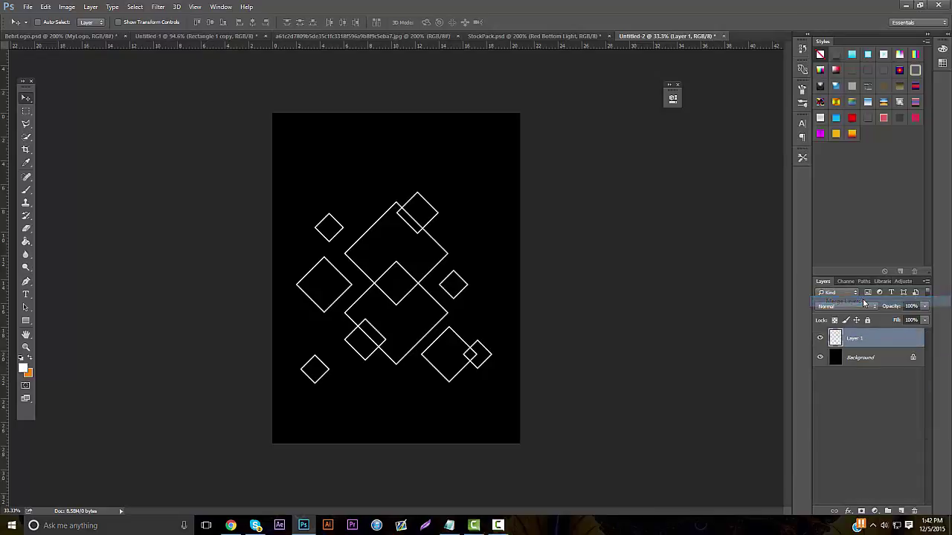
Bring the merged diamond pattern into the Untitled-1 banner, positioned over its right end with Soft Light blending.
{"action": "left_click_drag", "start_coordinate": [363, 237], "coordinate": [543, 54]}
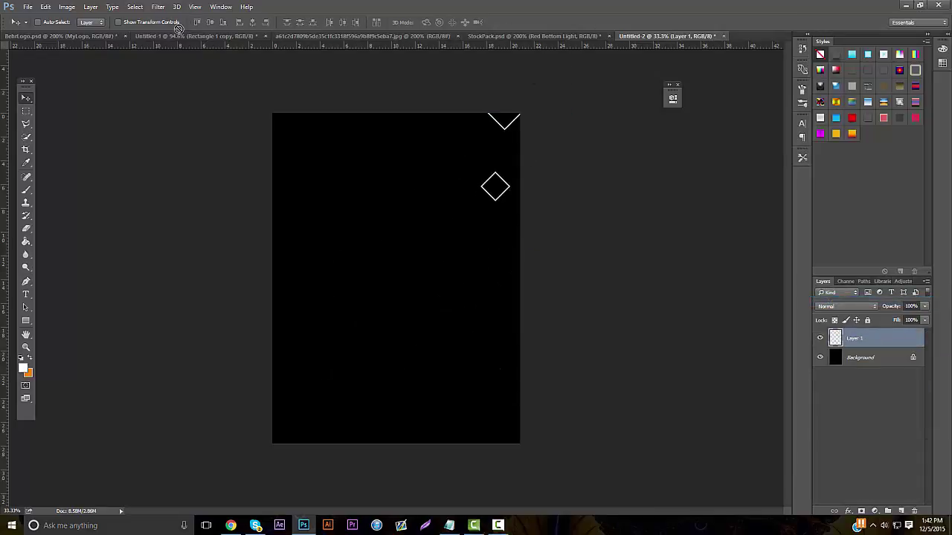
{"action": "left_click_drag", "start_coordinate": [179, 29], "coordinate": [339, 271]}
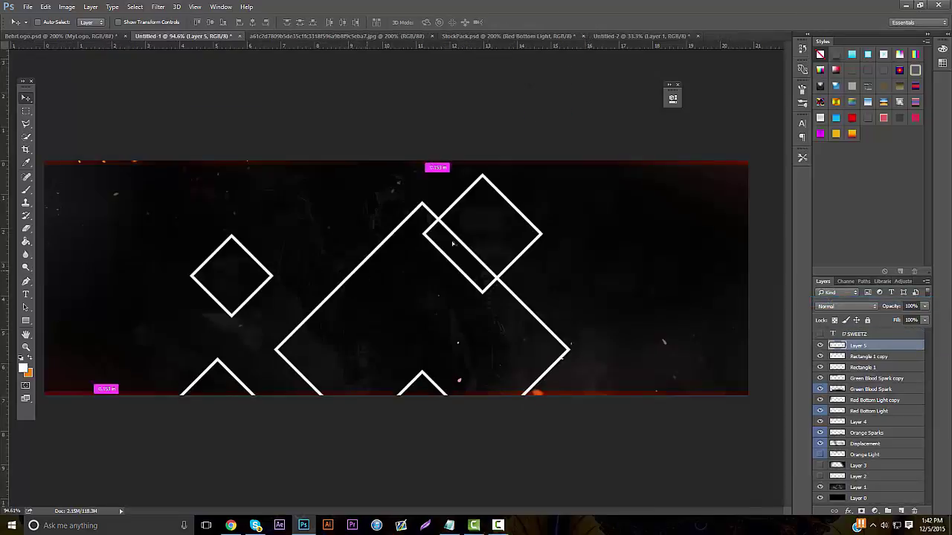
{"action": "left_click_drag", "start_coordinate": [453, 242], "coordinate": [708, 158]}
{"action": "left_click_drag", "start_coordinate": [536, 323], "coordinate": [739, 177]}
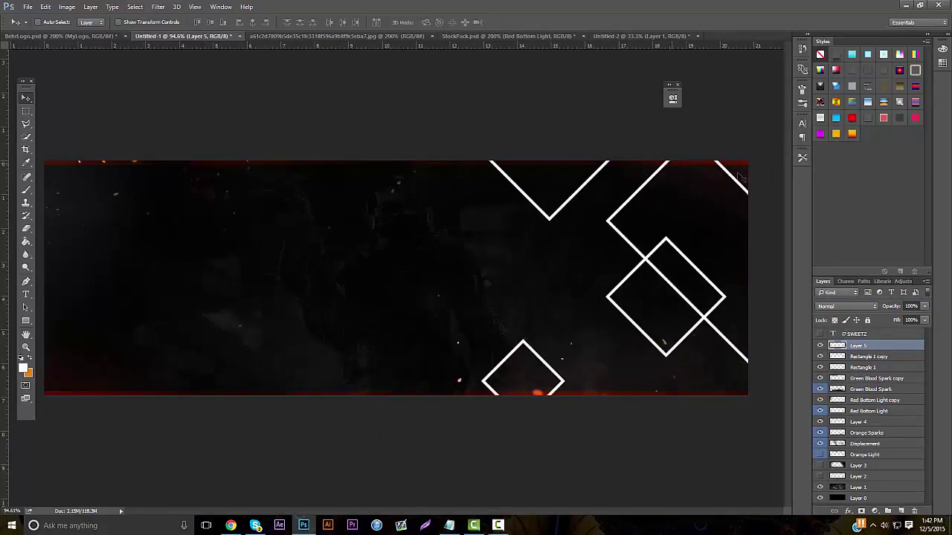
{"action": "left_click", "coordinate": [834, 306]}
{"action": "left_click", "coordinate": [837, 405]}
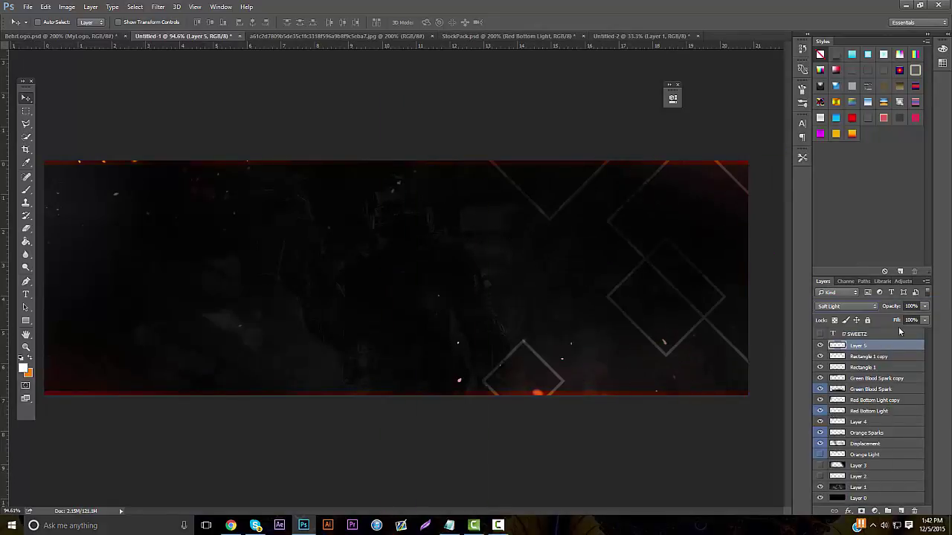
Set the diamond pattern's opacity to 30%, scale it well down, and place it at the banner's lower-right corner.
{"action": "left_click_drag", "start_coordinate": [910, 322], "coordinate": [889, 315]}
{"action": "key", "text": "ctrl+t"}
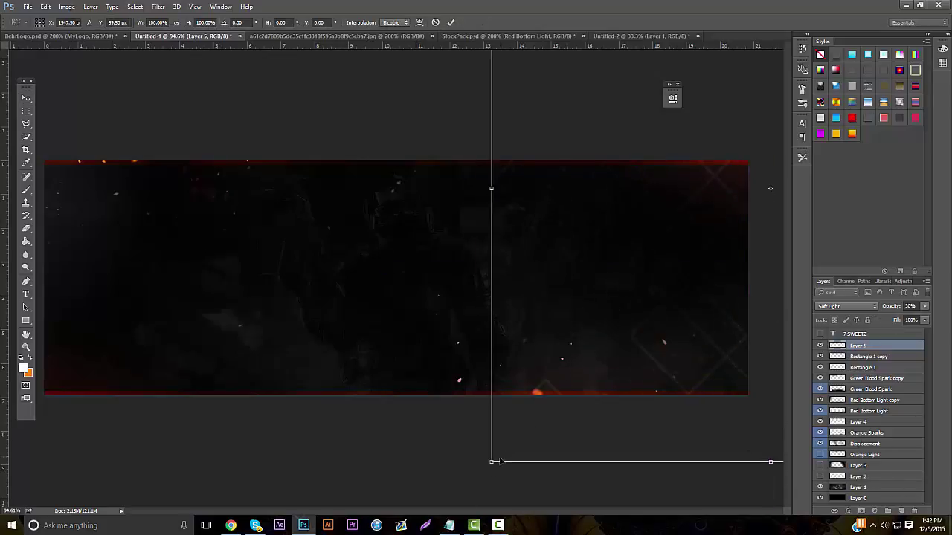
{"action": "left_click_drag", "start_coordinate": [492, 461], "coordinate": [684, 272]}
{"action": "left_click_drag", "start_coordinate": [717, 216], "coordinate": [571, 377]}
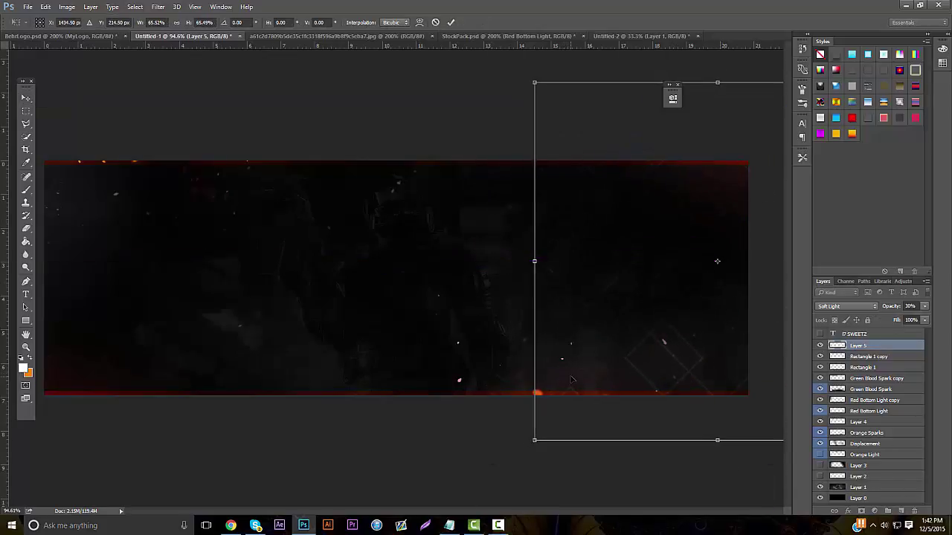
{"action": "left_click_drag", "start_coordinate": [536, 438], "coordinate": [633, 340]}
{"action": "left_click_drag", "start_coordinate": [696, 259], "coordinate": [646, 323]}
{"action": "key", "text": "Return"}
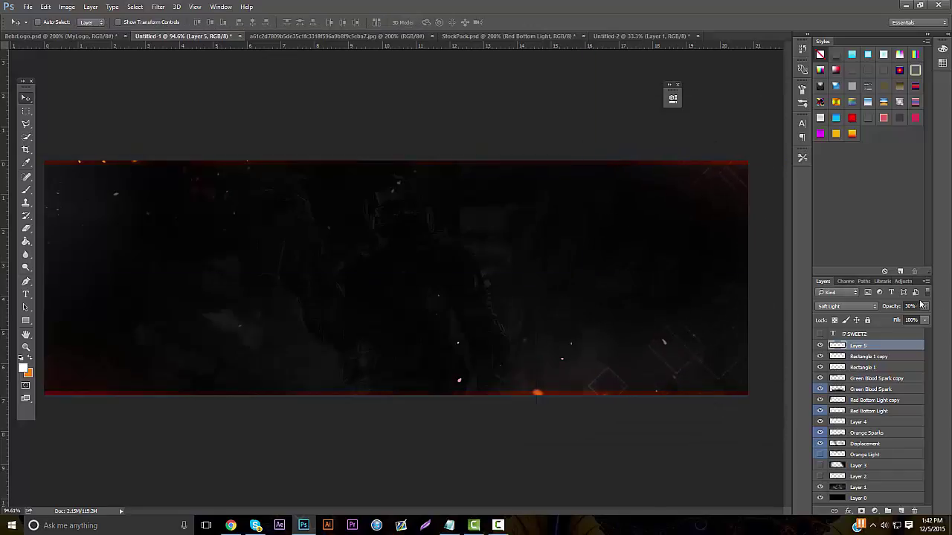
Duplicate the diamond pattern twice, placing one copy at the banner's upper right and the other over its left half.
{"action": "key", "text": "ctrl+j"}
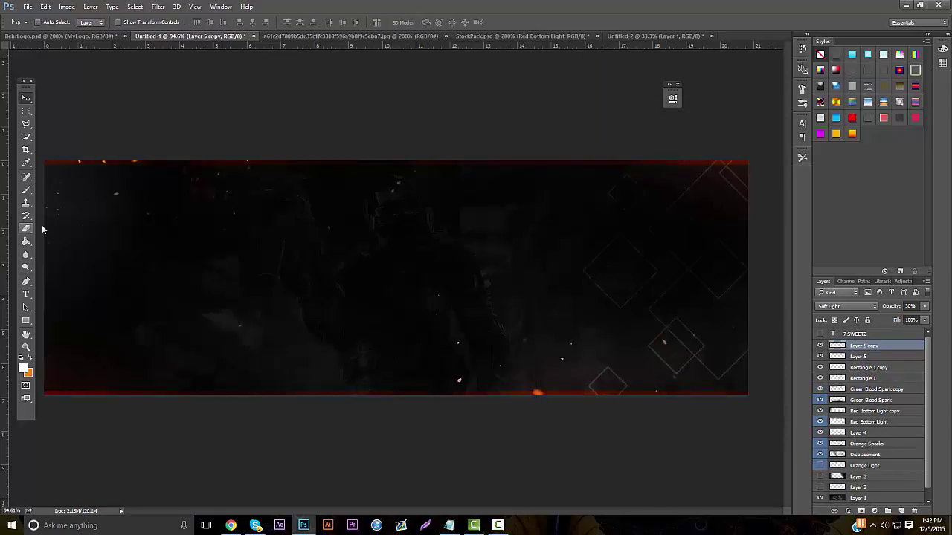
{"action": "left_click_drag", "start_coordinate": [375, 189], "coordinate": [406, 184]}
{"action": "key", "text": "ctrl+j"}
{"action": "left_click_drag", "start_coordinate": [395, 279], "coordinate": [228, 364]}
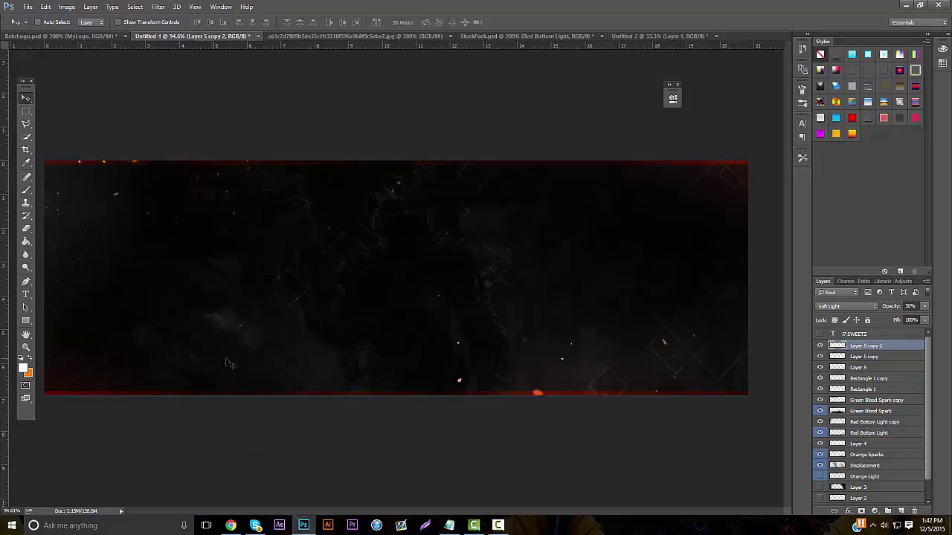
Partly erase the diamond patterns on Layer 5 copy 2, Layer 5 copy and Layer 5 with a large soft Eraser.
{"action": "left_click", "coordinate": [26, 230]}
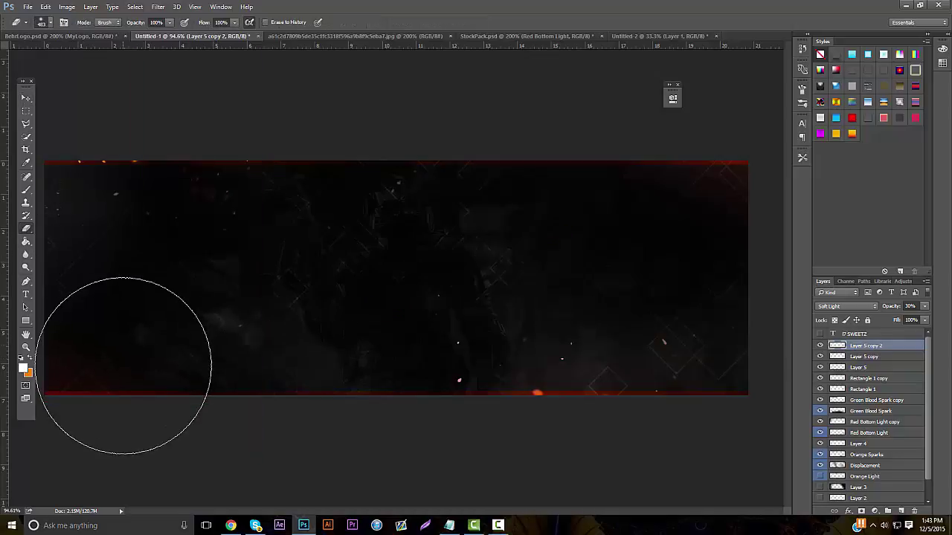
{"action": "left_click", "coordinate": [885, 358]}
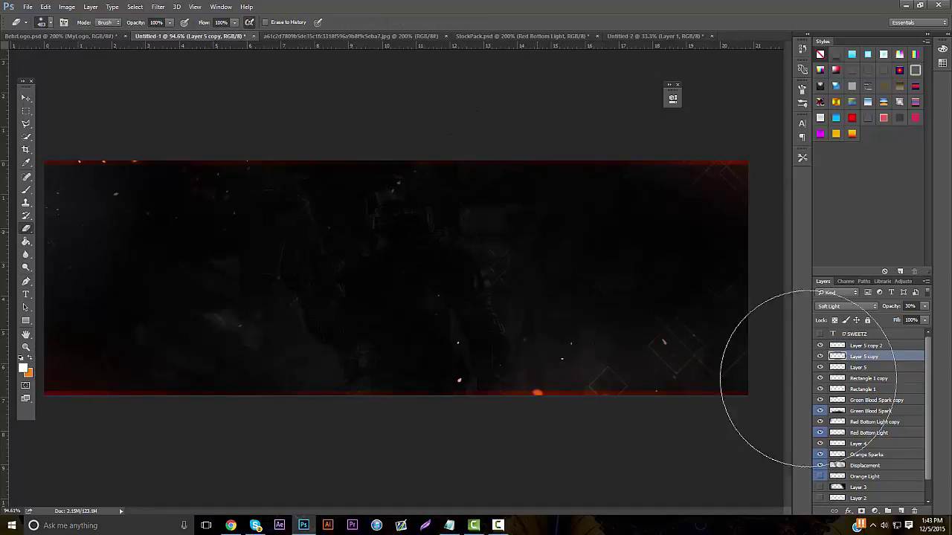
{"action": "left_click", "coordinate": [878, 367]}
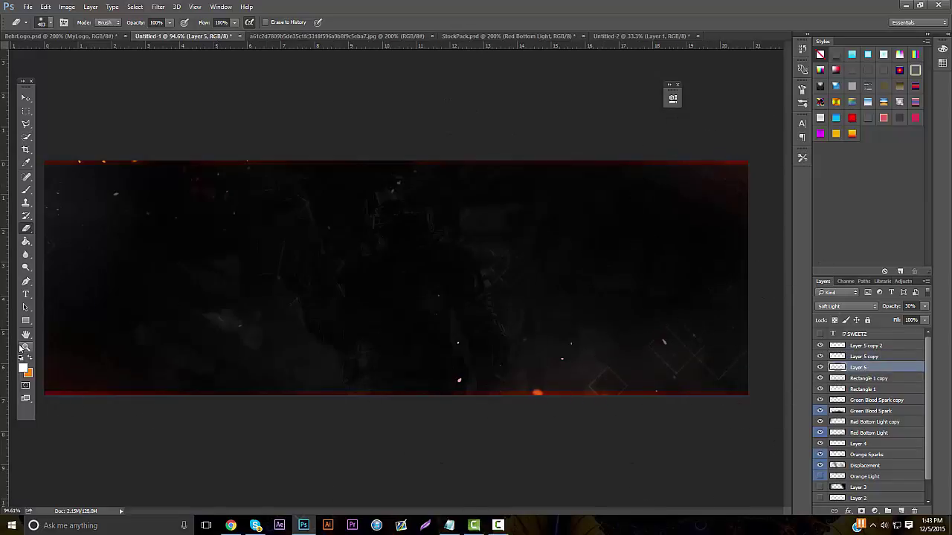
{"action": "left_click", "coordinate": [26, 348]}
{"action": "left_click_drag", "start_coordinate": [446, 287], "coordinate": [266, 251]}
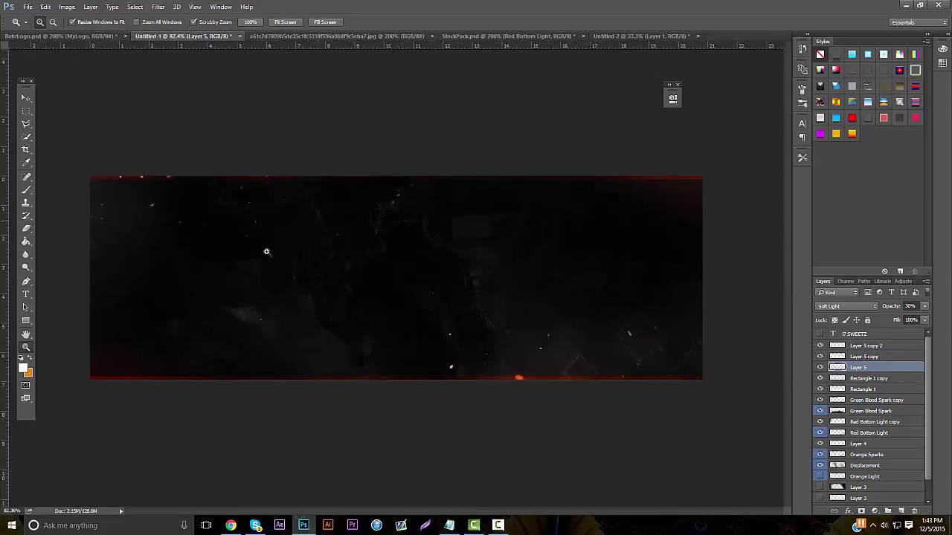
Switch to Chrome, search Google Images for "grunge banner png" and preview the transparent image with black torn edges.
{"action": "left_click", "coordinate": [236, 529]}
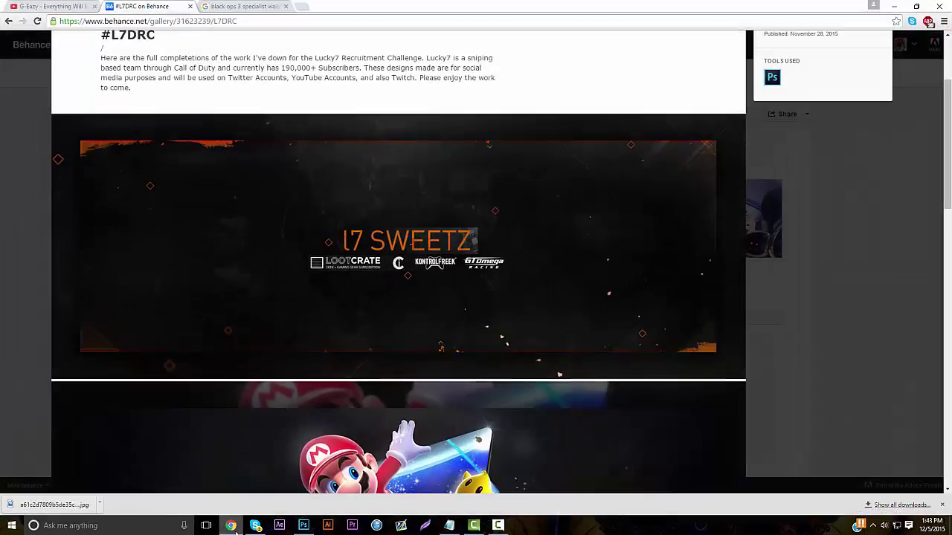
{"action": "left_click", "coordinate": [256, 6]}
{"action": "left_click", "coordinate": [232, 23]}
{"action": "type", "text": "grunge banner png"}
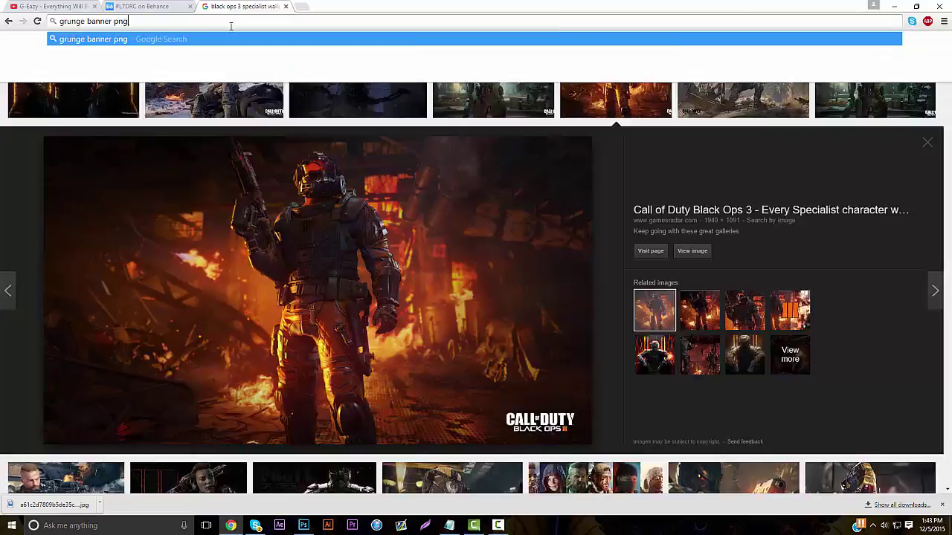
{"action": "key", "text": "Return"}
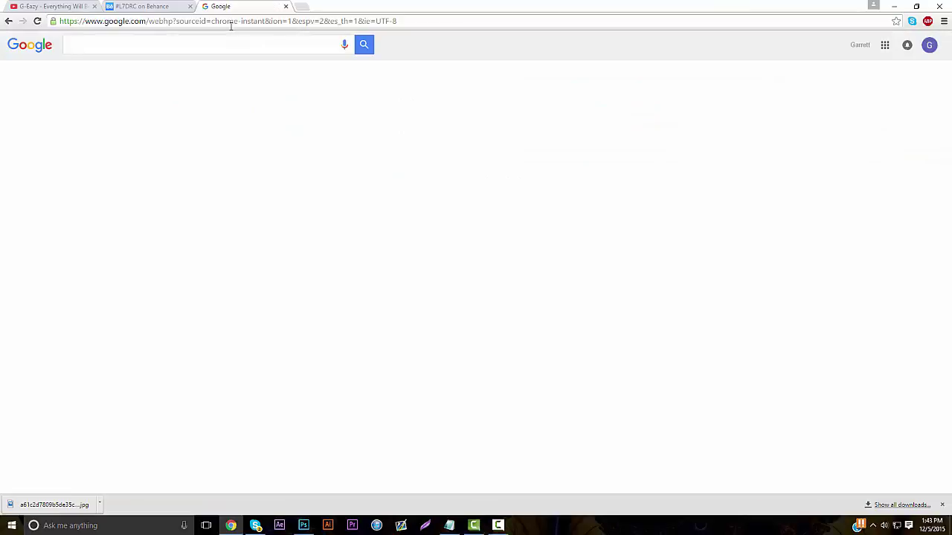
{"action": "left_click", "coordinate": [116, 80]}
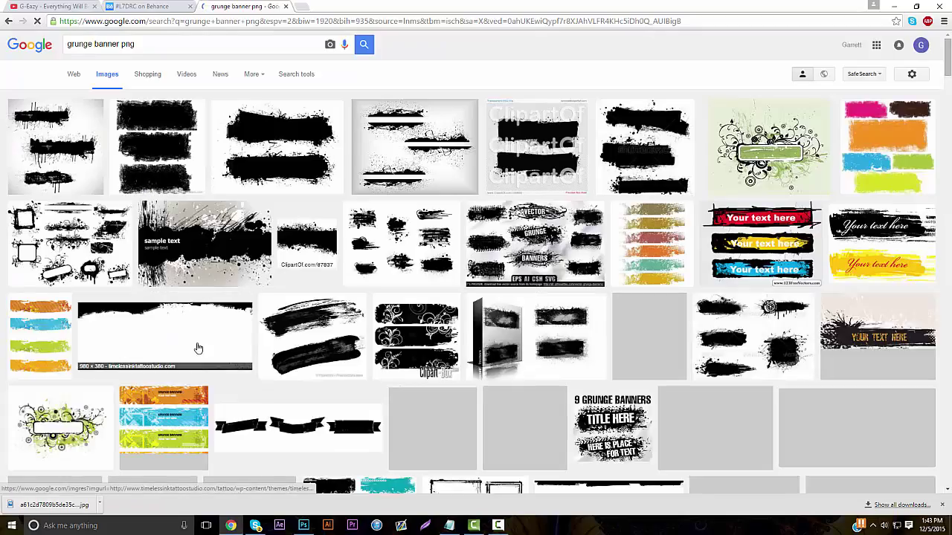
{"action": "left_click", "coordinate": [197, 347]}
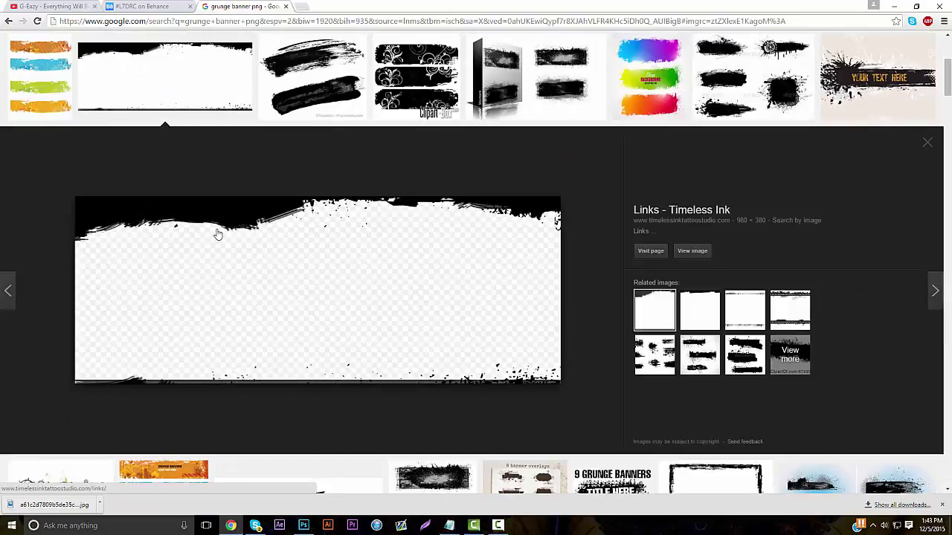
Switch to Photoshop, open BannerGrunge (1).png and bring the grunge border into the Untitled-1 banner at the upper left, above Layer 5.
{"action": "left_click", "coordinate": [232, 527]}
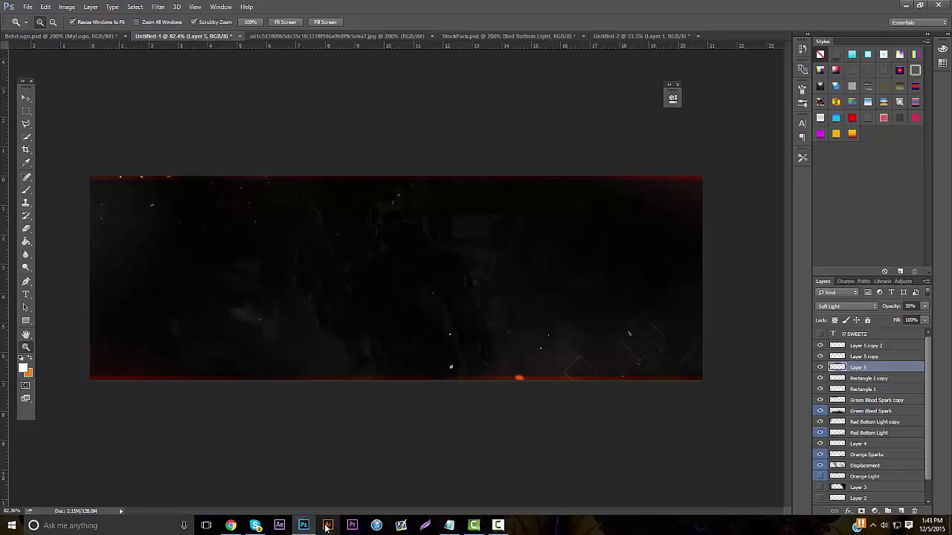
{"action": "left_click", "coordinate": [307, 525]}
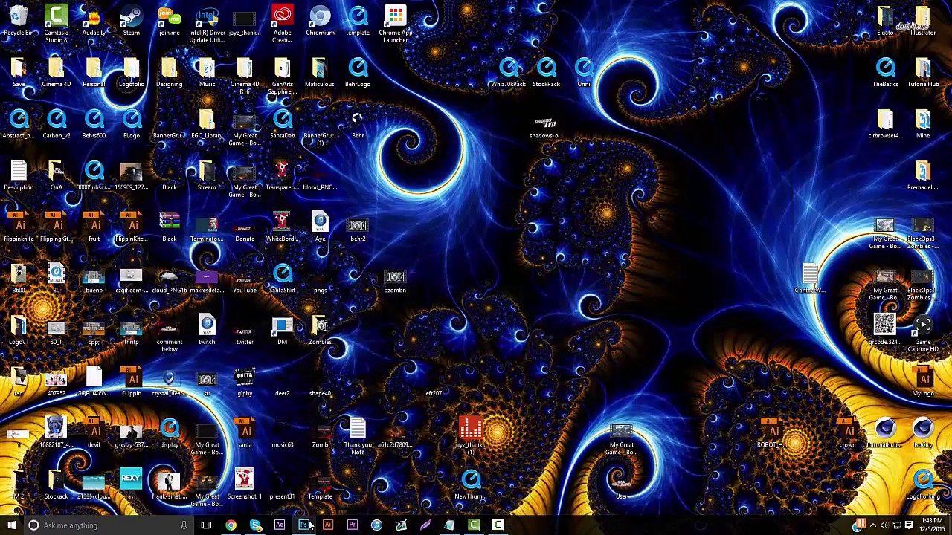
{"action": "left_click", "coordinate": [303, 525]}
{"action": "left_click", "coordinate": [28, 9]}
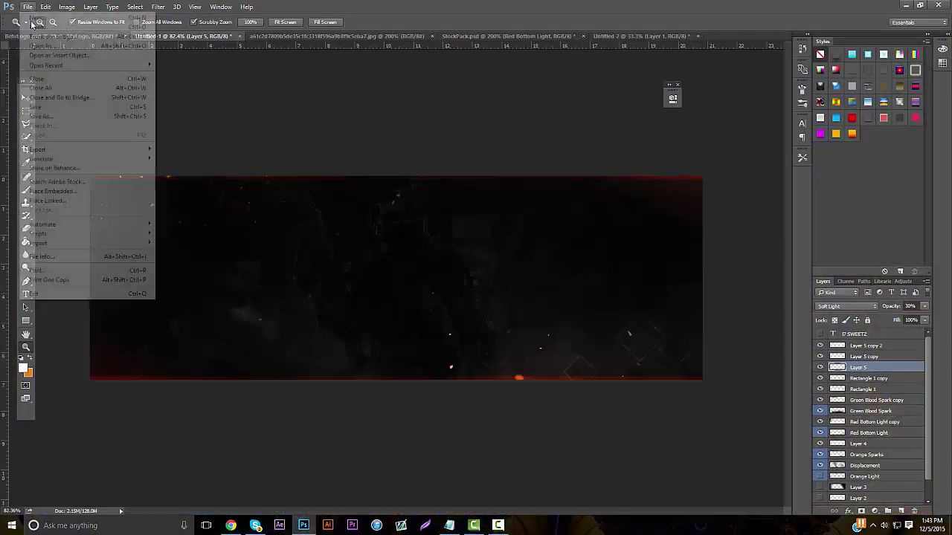
{"action": "left_click", "coordinate": [32, 27]}
{"action": "type", "text": "ba"}
{"action": "key", "text": "Down"}
{"action": "key", "text": "Return"}
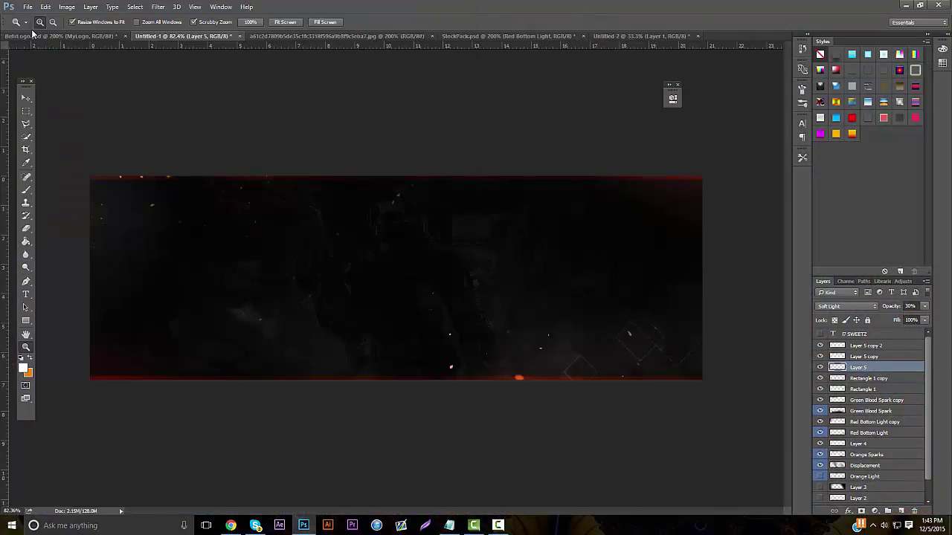
{"action": "left_click", "coordinate": [26, 97]}
{"action": "left_click_drag", "start_coordinate": [184, 133], "coordinate": [208, 186]}
Apply an orange-red #ff3c00 Color Overlay to the grunge border layer without saving it as a new style.
{"action": "right_click", "coordinate": [858, 369]}
{"action": "left_click", "coordinate": [751, 69]}
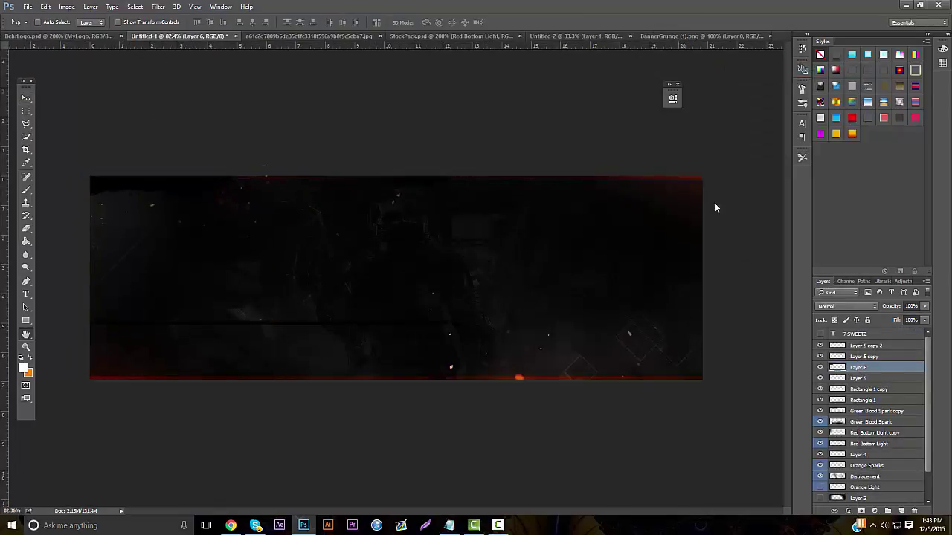
{"action": "left_click", "coordinate": [565, 187]}
{"action": "left_click", "coordinate": [766, 151]}
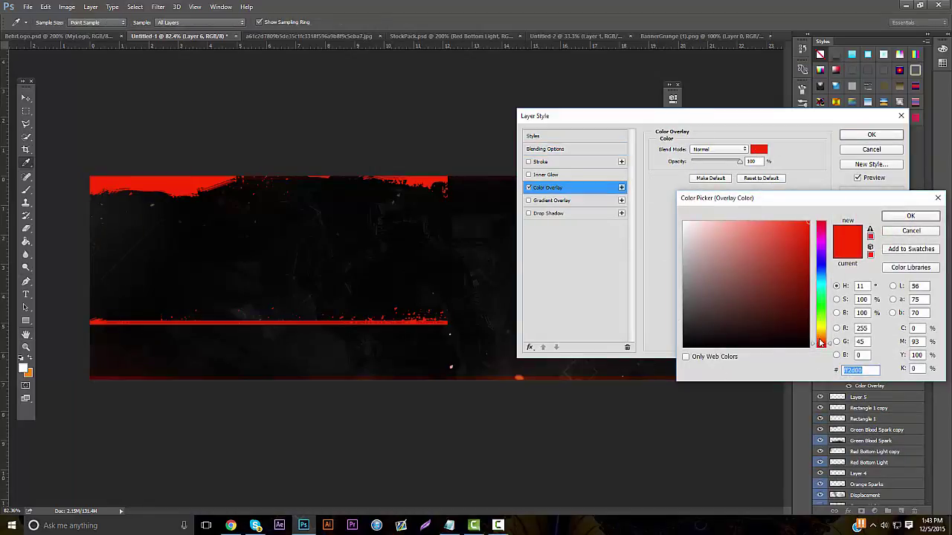
{"action": "left_click_drag", "start_coordinate": [821, 342], "coordinate": [821, 346]}
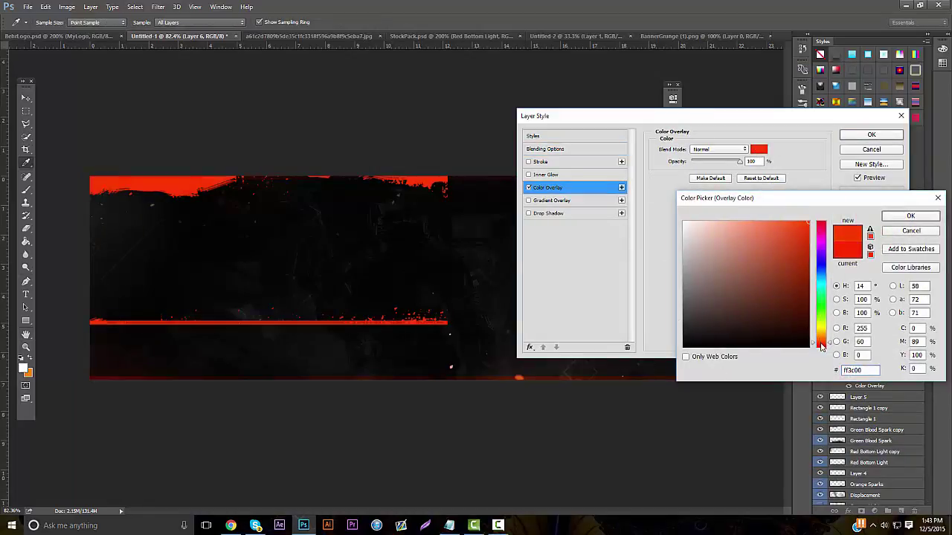
{"action": "left_click", "coordinate": [908, 216]}
{"action": "left_click", "coordinate": [870, 164]}
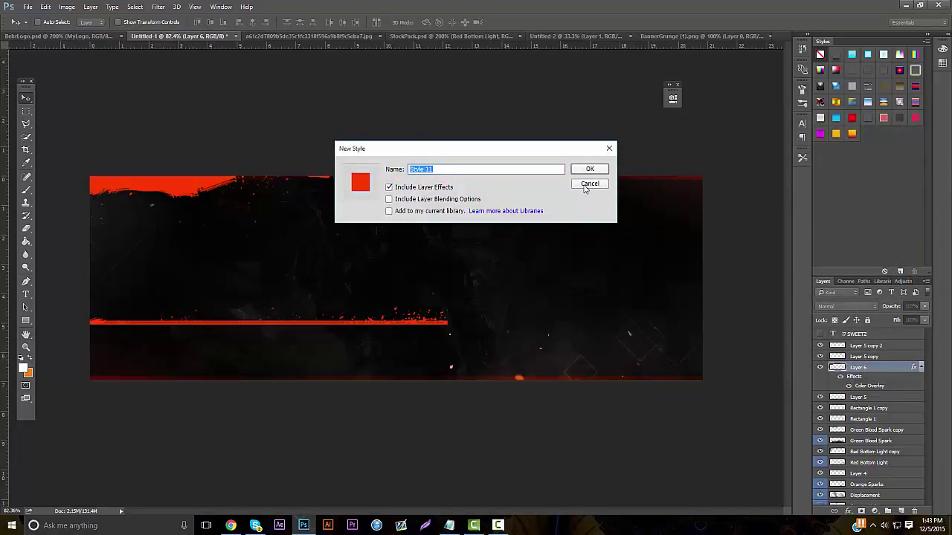
{"action": "left_click", "coordinate": [588, 184]}
Shift the grunge border slightly up and left, and erase its lower stripe so only the top edge remains.
{"action": "left_click_drag", "start_coordinate": [309, 119], "coordinate": [304, 112]}
{"action": "left_click", "coordinate": [26, 229]}
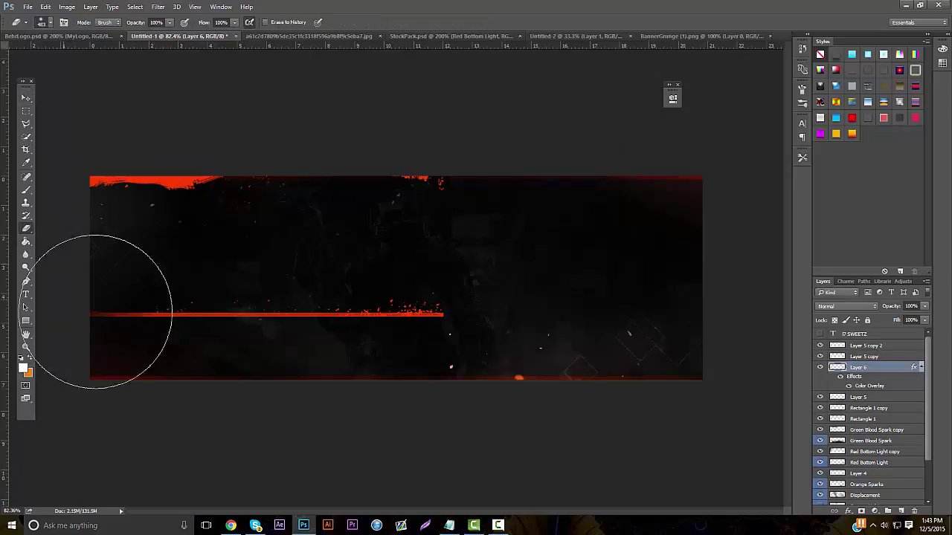
{"action": "left_click_drag", "start_coordinate": [149, 314], "coordinate": [520, 319]}
Set the grunge border layer to Soft Light blending with 39% opacity.
{"action": "left_click_drag", "start_coordinate": [925, 307], "coordinate": [884, 319]}
{"action": "left_click", "coordinate": [846, 307]}
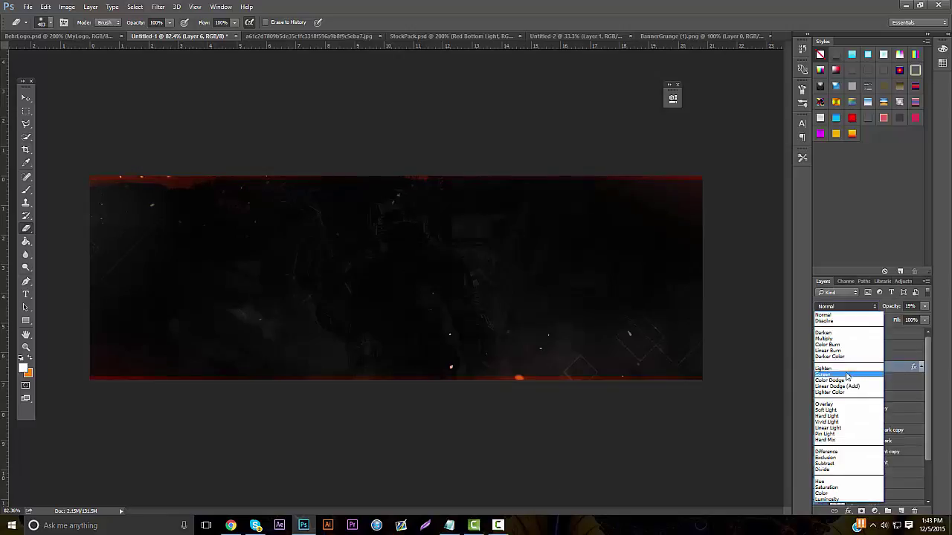
{"action": "left_click", "coordinate": [834, 410]}
{"action": "left_click", "coordinate": [924, 306]}
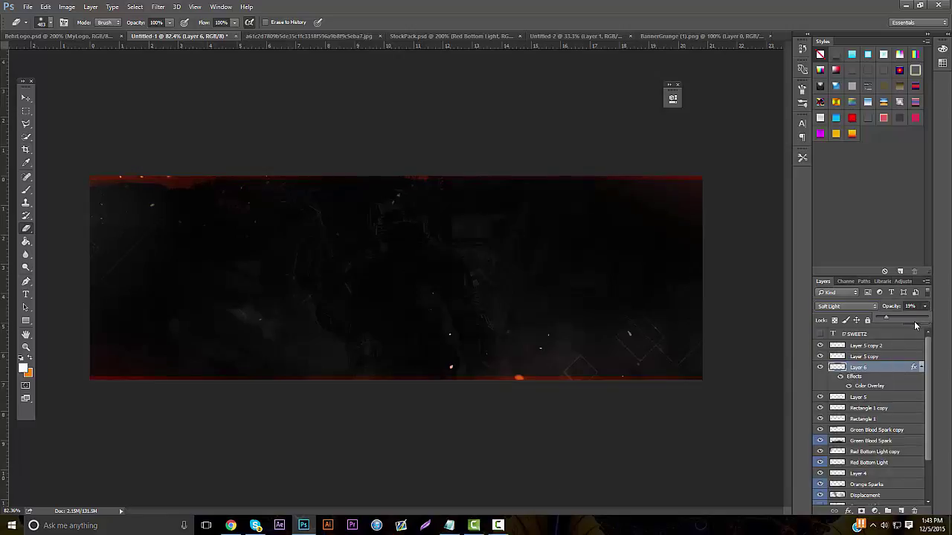
{"action": "left_click", "coordinate": [914, 320]}
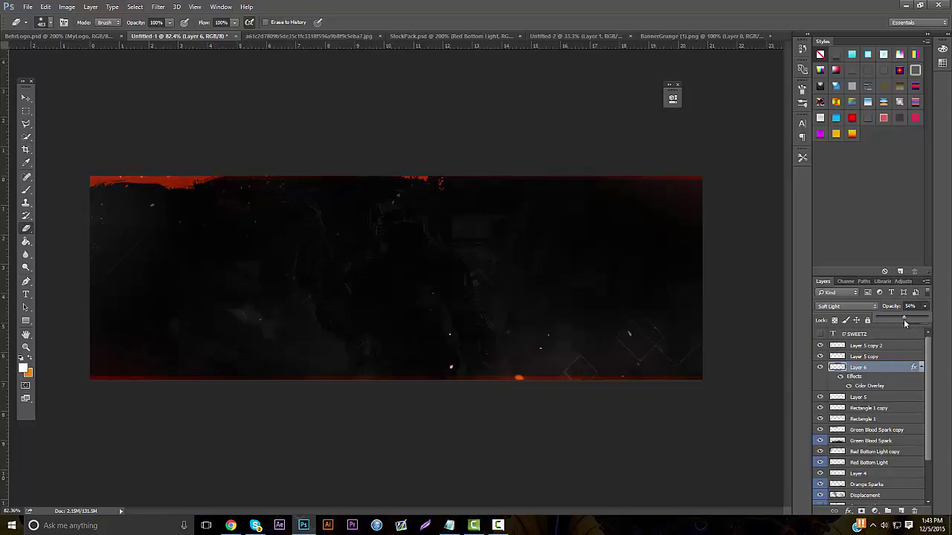
{"action": "left_click_drag", "start_coordinate": [899, 320], "coordinate": [896, 319]}
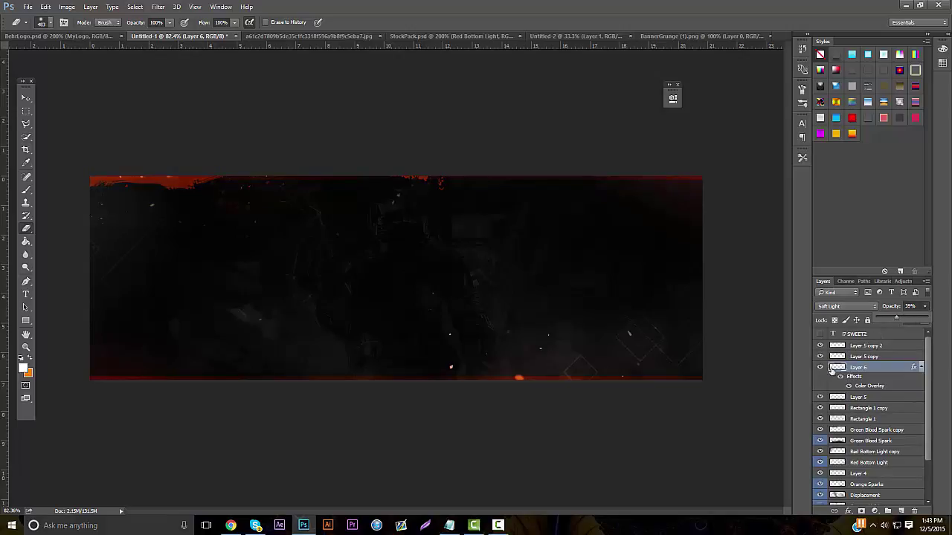
Move the grunge border layer directly below Green Blood Spark and set its opacity to 21%.
{"action": "left_click_drag", "start_coordinate": [857, 367], "coordinate": [849, 444]}
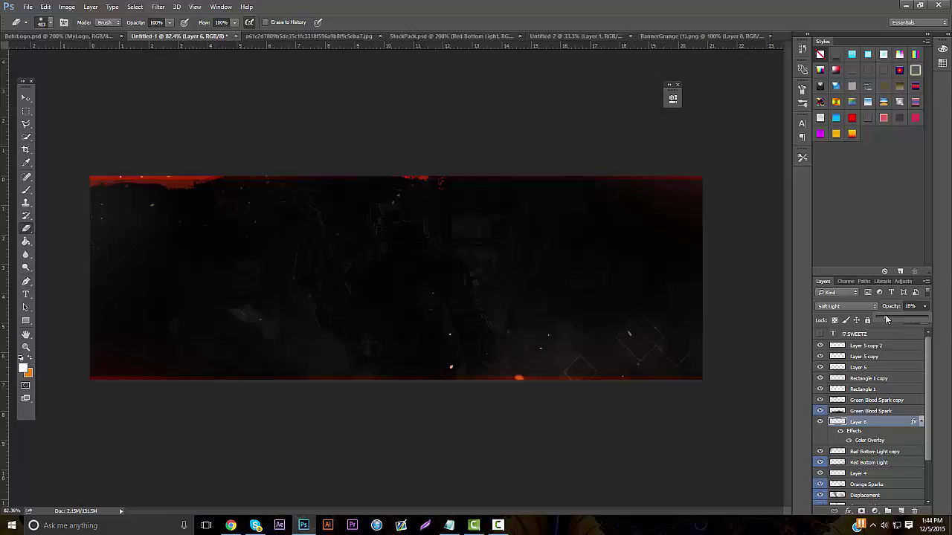
{"action": "left_click_drag", "start_coordinate": [885, 319], "coordinate": [886, 317]}
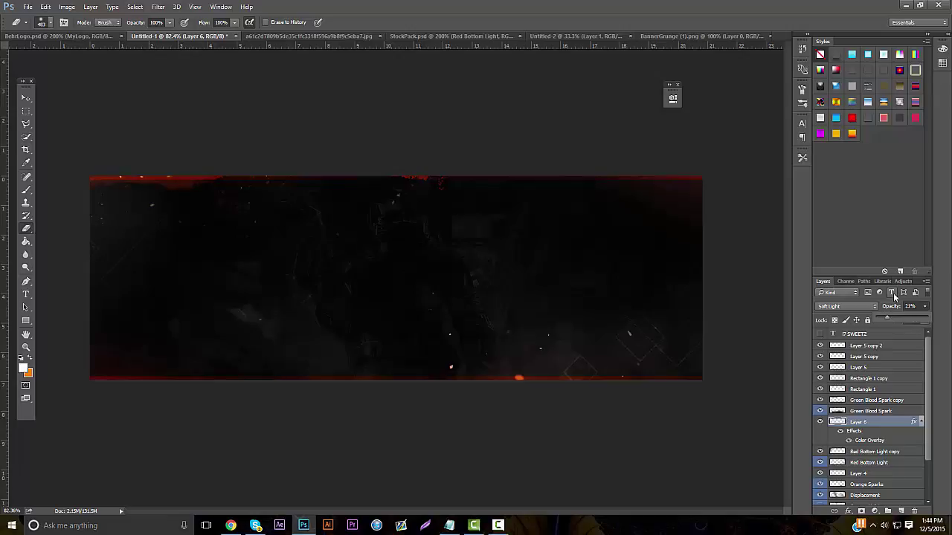
{"action": "left_click", "coordinate": [892, 292]}
Duplicate the grunge border, rotate the copy 180°, and place it along the banner's bottom edge at the right end.
{"action": "key", "text": "ctrl+j"}
{"action": "left_click", "coordinate": [46, 6]}
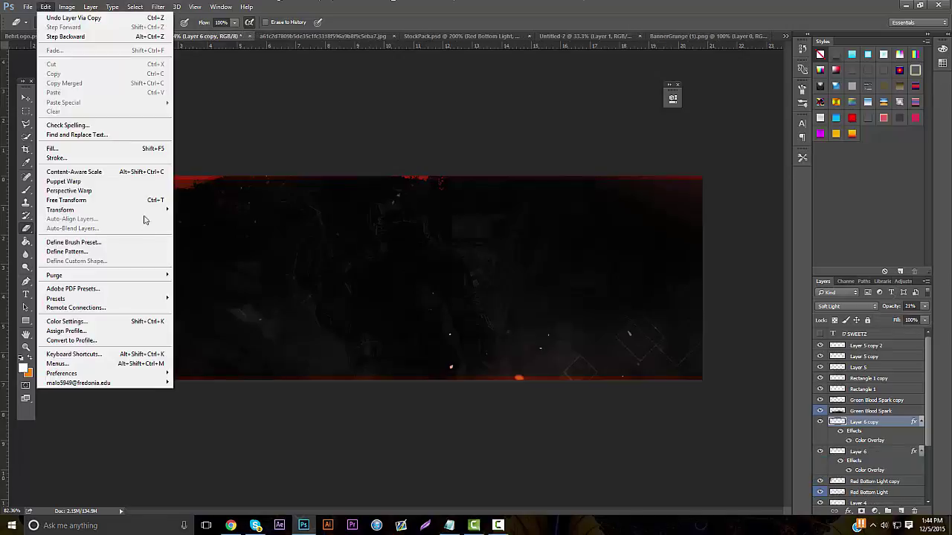
{"action": "mouse_move", "coordinate": [60, 210]}
{"action": "left_click", "coordinate": [199, 285]}
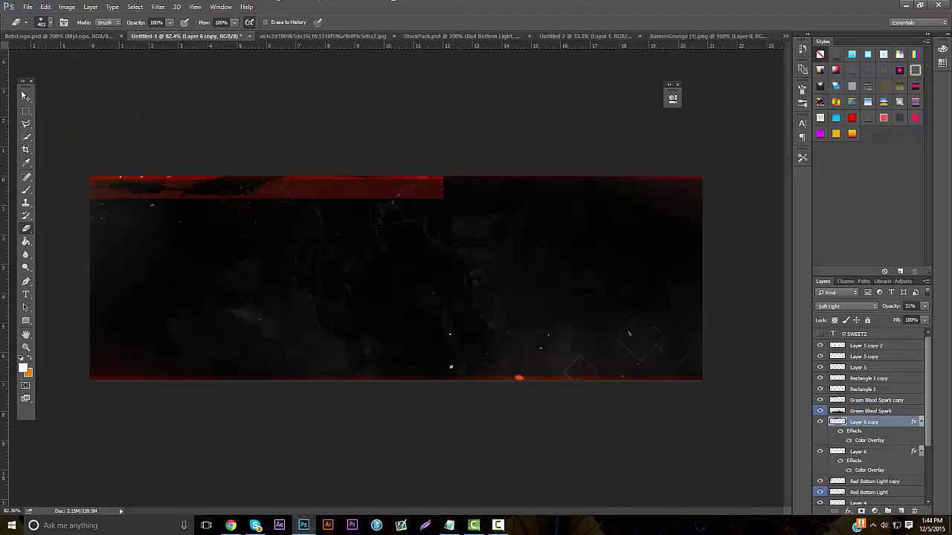
{"action": "left_click_drag", "start_coordinate": [25, 87], "coordinate": [29, 97]}
{"action": "left_click", "coordinate": [29, 108]}
{"action": "left_click_drag", "start_coordinate": [223, 157], "coordinate": [597, 390]}
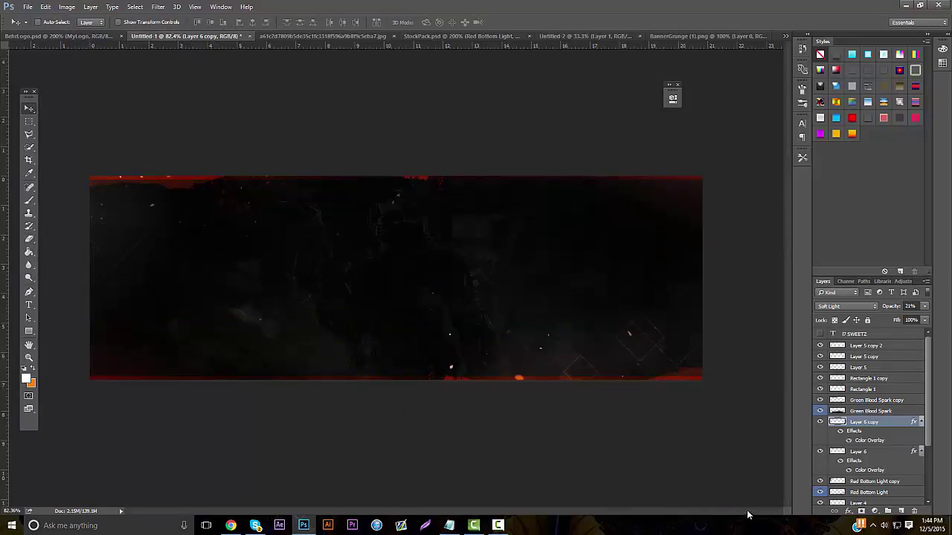
Switch to Chrome to examine the l7 SWEETZ reference banner on Behance, and return to Photoshop.
{"action": "left_click", "coordinate": [230, 526]}
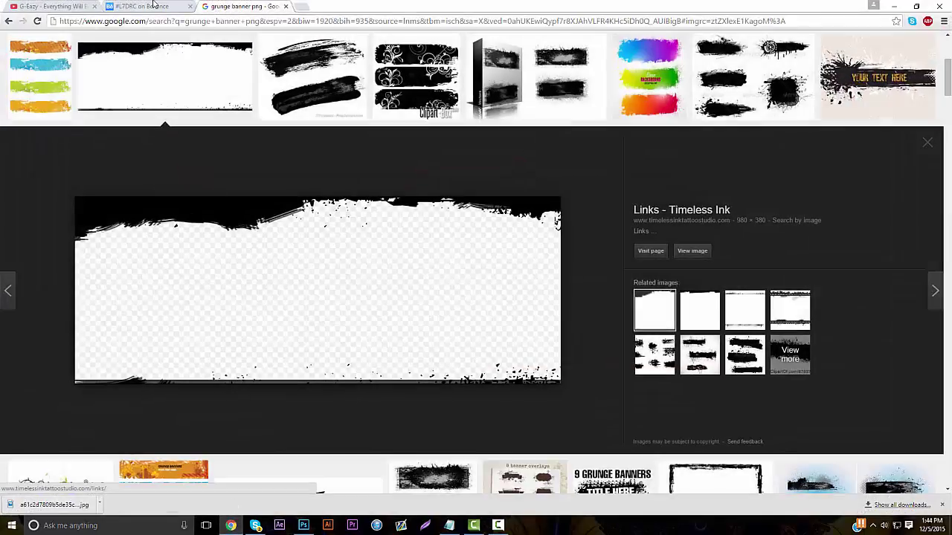
{"action": "left_click", "coordinate": [152, 6]}
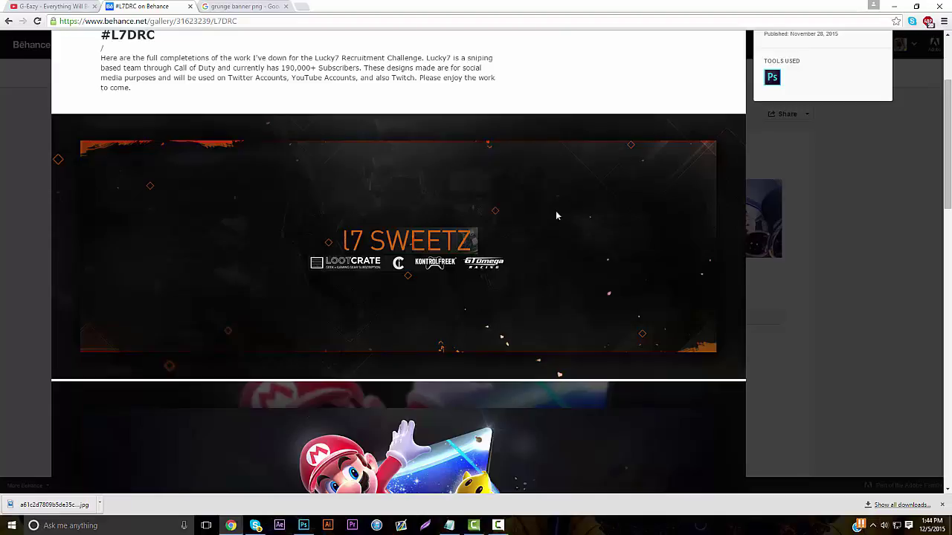
{"action": "left_click", "coordinate": [304, 525]}
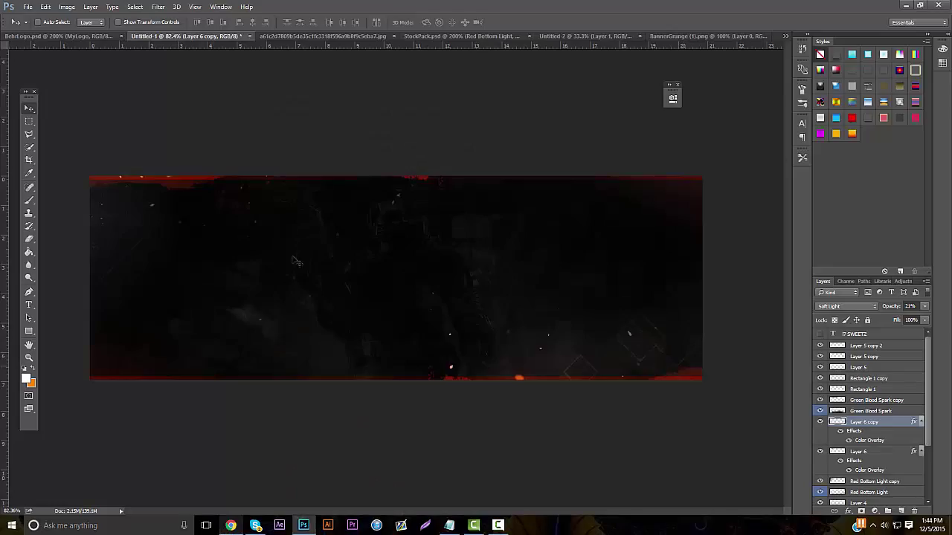
Show the l7 SWEETZ text layer and move the text to the centre of the banner.
{"action": "left_click", "coordinate": [29, 357]}
{"action": "left_click_drag", "start_coordinate": [333, 280], "coordinate": [355, 257]}
{"action": "scroll", "coordinate": [474, 378], "scroll_direction": "down", "scroll_amount": 1}
{"action": "left_click_drag", "start_coordinate": [422, 511], "coordinate": [463, 512]}
{"action": "scroll", "coordinate": [895, 385], "scroll_direction": "down", "scroll_amount": 1}
{"action": "scroll", "coordinate": [895, 384], "scroll_direction": "up", "scroll_amount": 1}
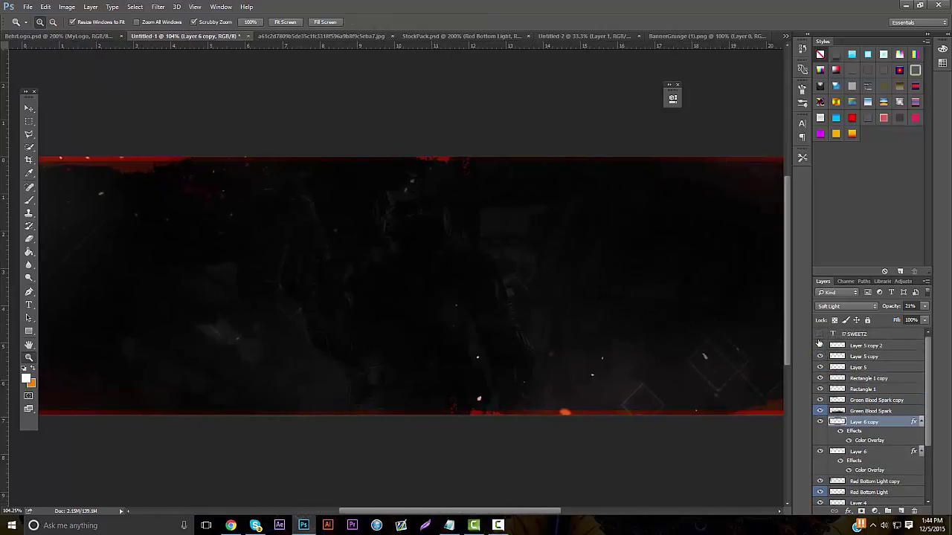
{"action": "left_click", "coordinate": [819, 334]}
{"action": "left_click", "coordinate": [858, 337]}
{"action": "left_click", "coordinate": [29, 108]}
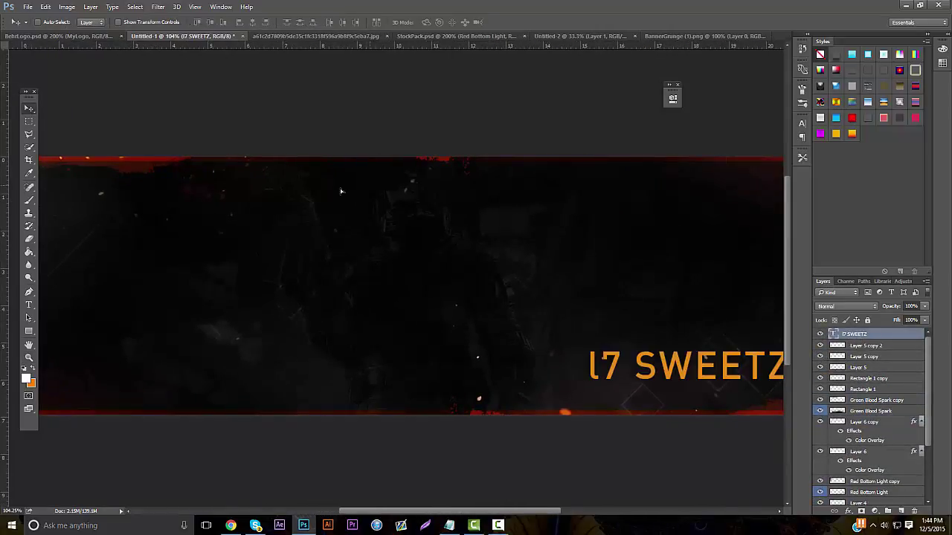
{"action": "left_click_drag", "start_coordinate": [667, 215], "coordinate": [406, 149]}
Set the tracking of the l7 SWEETZ text to -30 and keep it centred on the banner.
{"action": "left_click", "coordinate": [29, 305]}
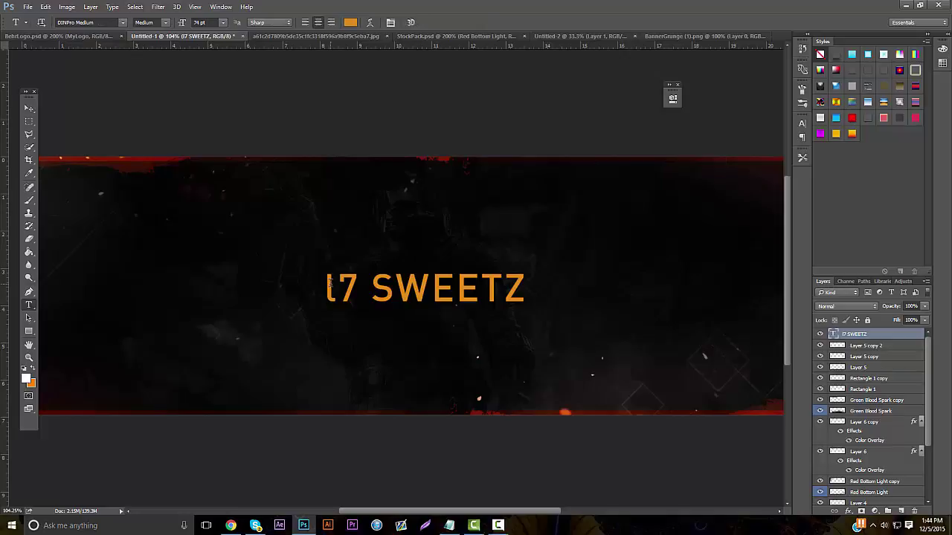
{"action": "left_click", "coordinate": [326, 283]}
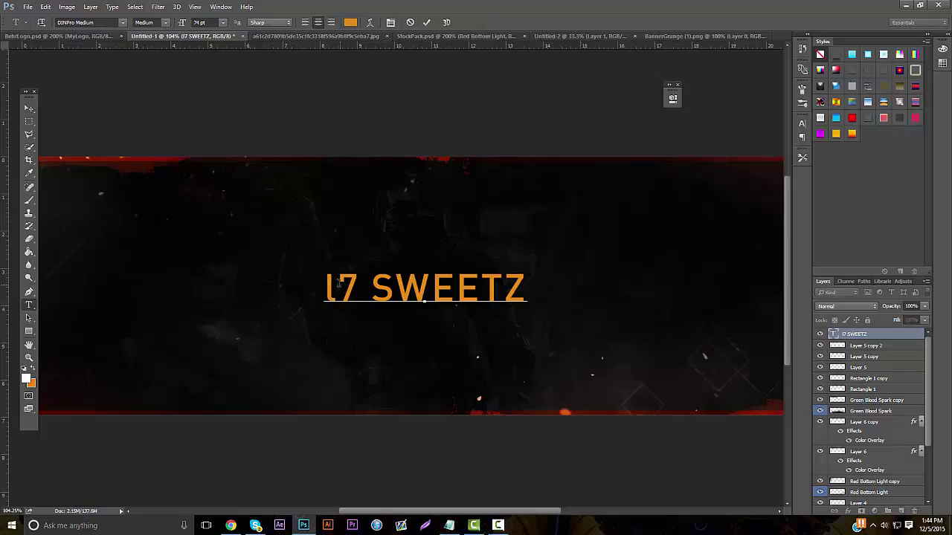
{"action": "key", "text": "ctrl+a"}
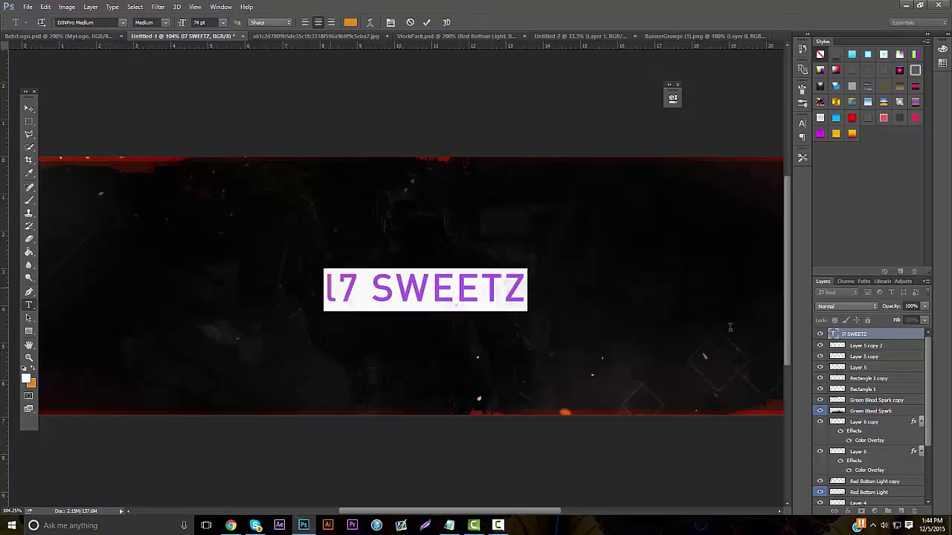
{"action": "left_click", "coordinate": [390, 22]}
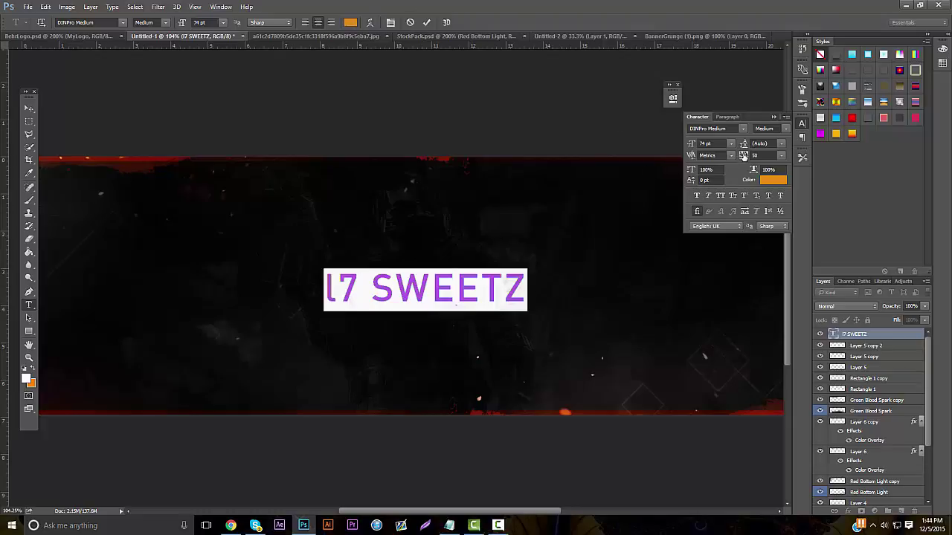
{"action": "left_click_drag", "start_coordinate": [743, 154], "coordinate": [742, 155]}
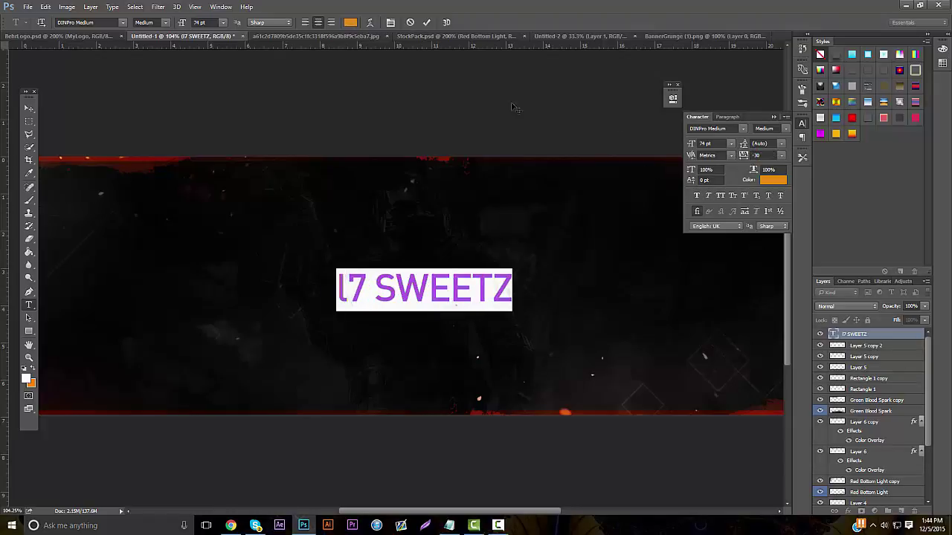
{"action": "left_click", "coordinate": [29, 108]}
{"action": "left_click_drag", "start_coordinate": [380, 191], "coordinate": [383, 191]}
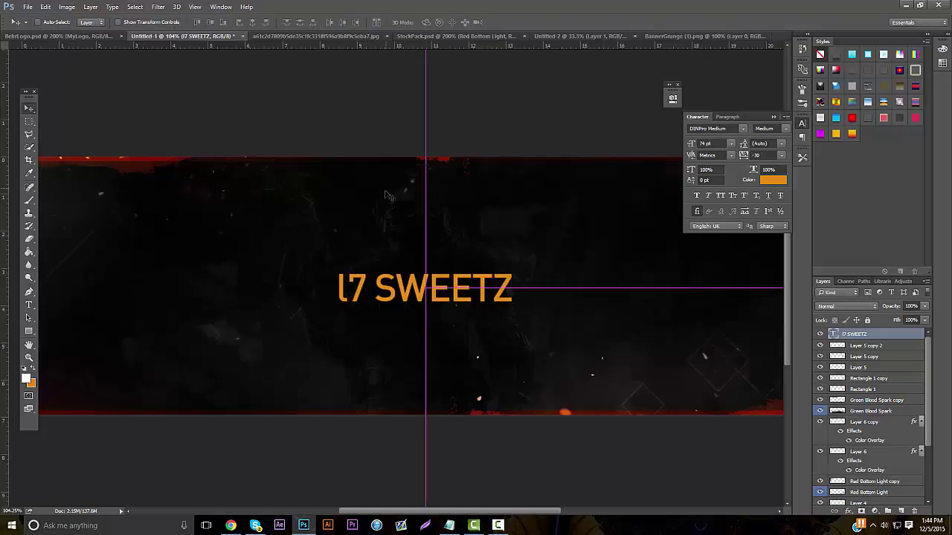
Check the reference banner in Chrome, and give the l7 SWEETZ text layer an orange ff5a00 Color Overlay in Photoshop.
{"action": "left_click", "coordinate": [230, 526]}
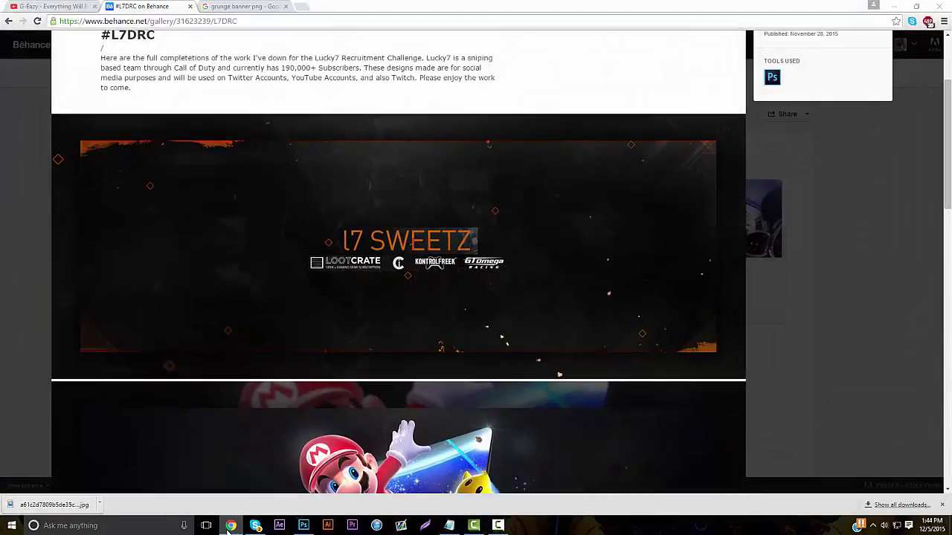
{"action": "left_click", "coordinate": [231, 526]}
{"action": "right_click", "coordinate": [862, 333]}
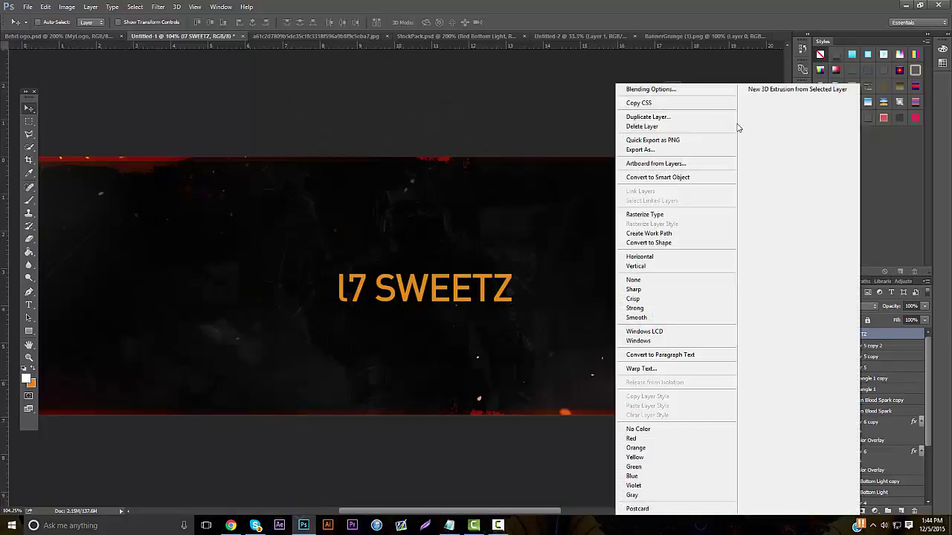
{"action": "left_click", "coordinate": [681, 91]}
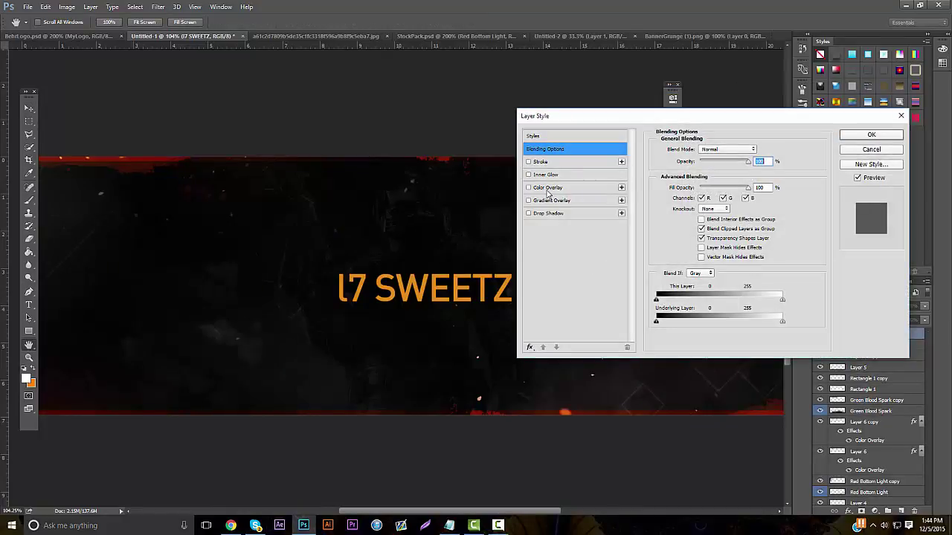
{"action": "left_click", "coordinate": [548, 189]}
{"action": "left_click", "coordinate": [758, 149]}
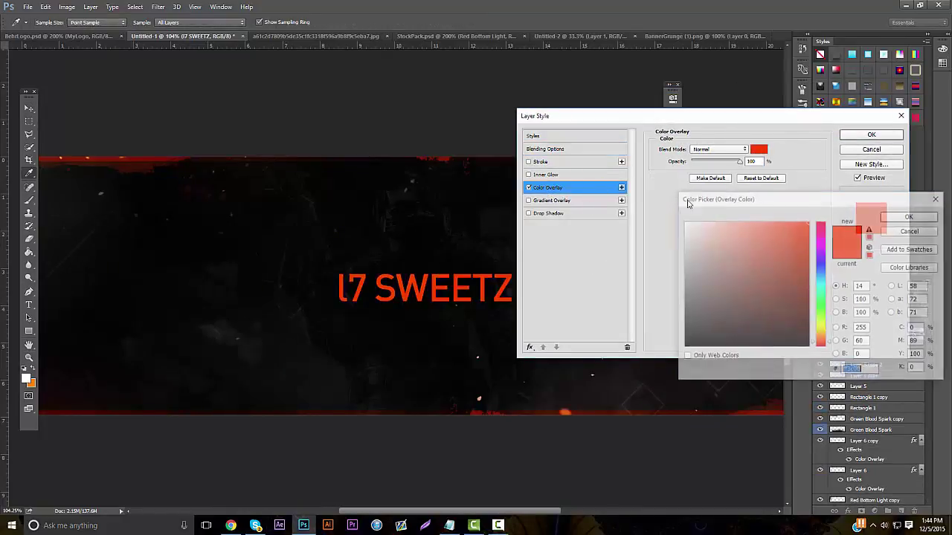
{"action": "type", "text": "ff6600"}
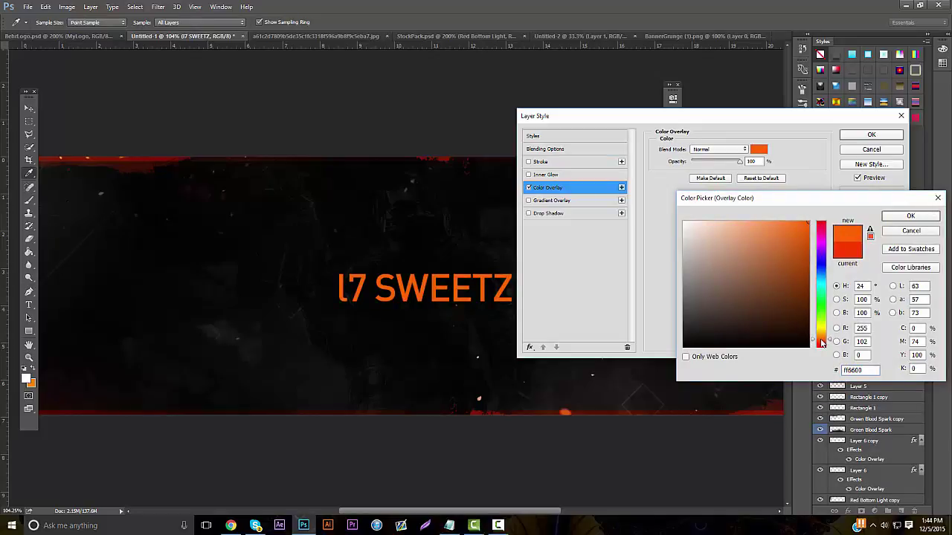
{"action": "left_click_drag", "start_coordinate": [822, 342], "coordinate": [824, 338]}
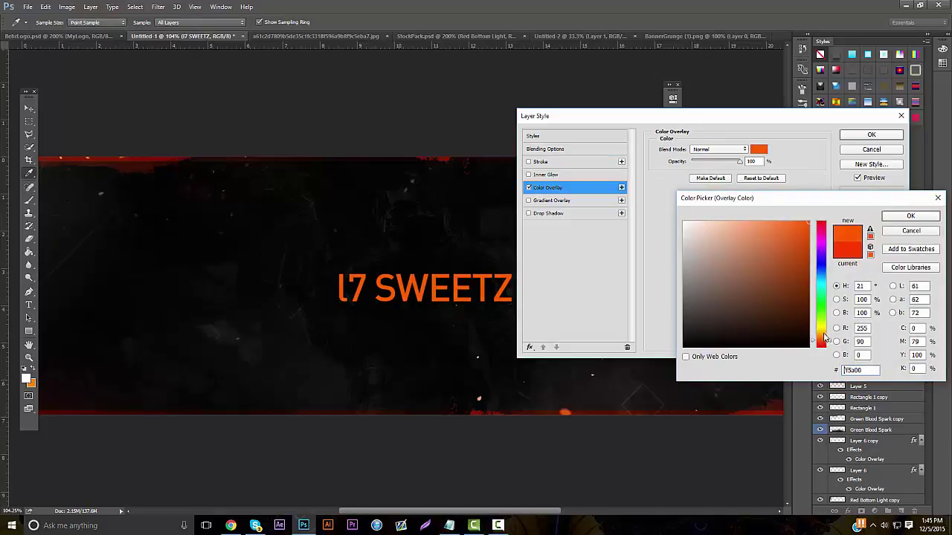
{"action": "left_click", "coordinate": [910, 216]}
{"action": "left_click", "coordinate": [870, 135]}
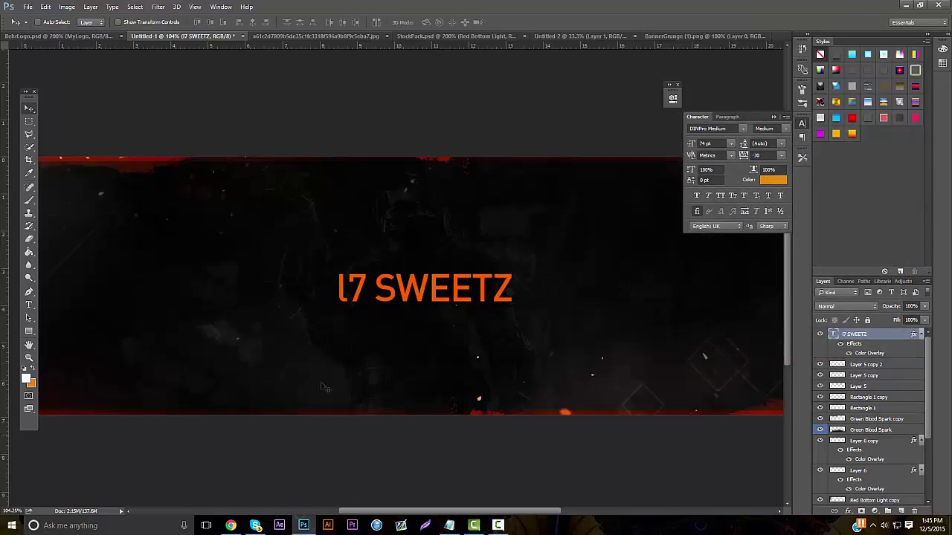
Check the Chrome reference again, then in Photoshop duplicate Layer 1 and place the copy above the l7 SWEETZ text layer.
{"action": "left_click", "coordinate": [231, 526]}
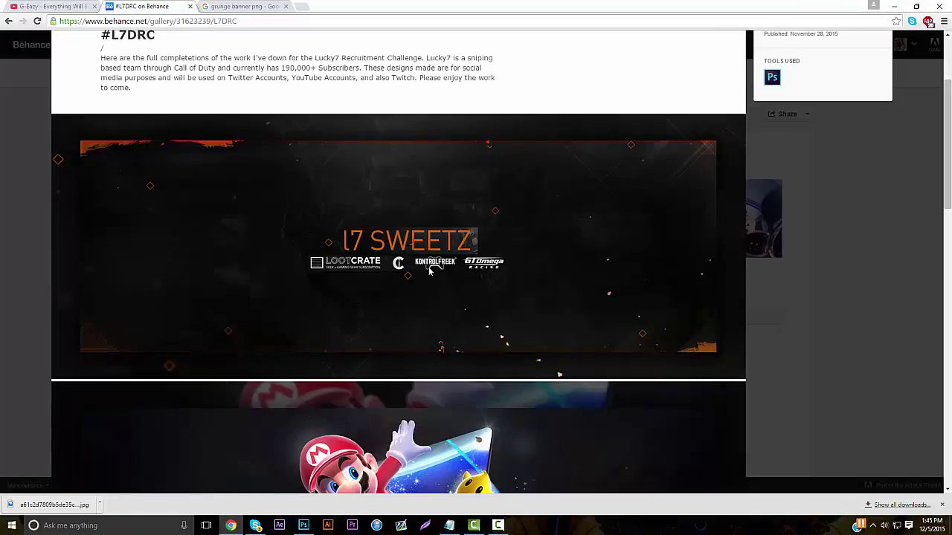
{"action": "left_click", "coordinate": [231, 525]}
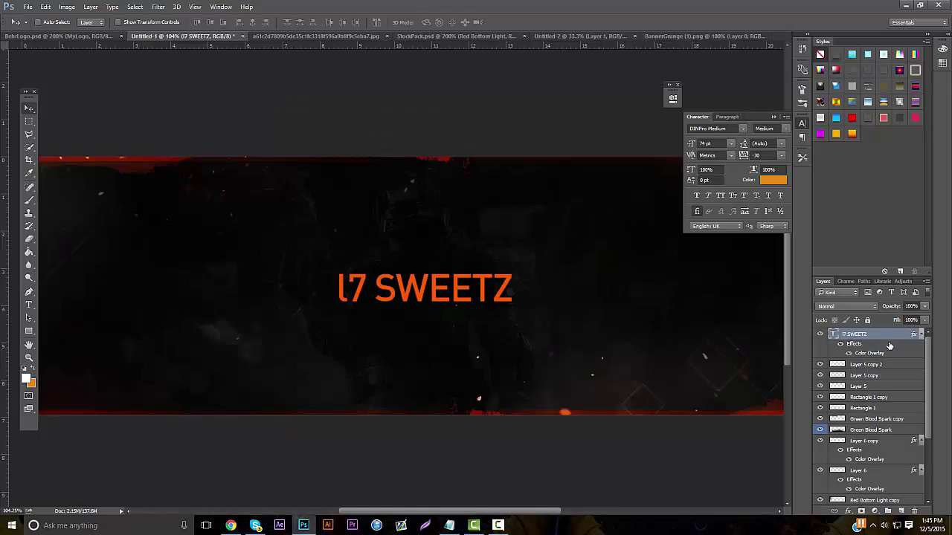
{"action": "scroll", "coordinate": [868, 418], "scroll_direction": "down", "scroll_amount": 3}
{"action": "left_click", "coordinate": [853, 491]}
{"action": "key", "text": "ctrl+j"}
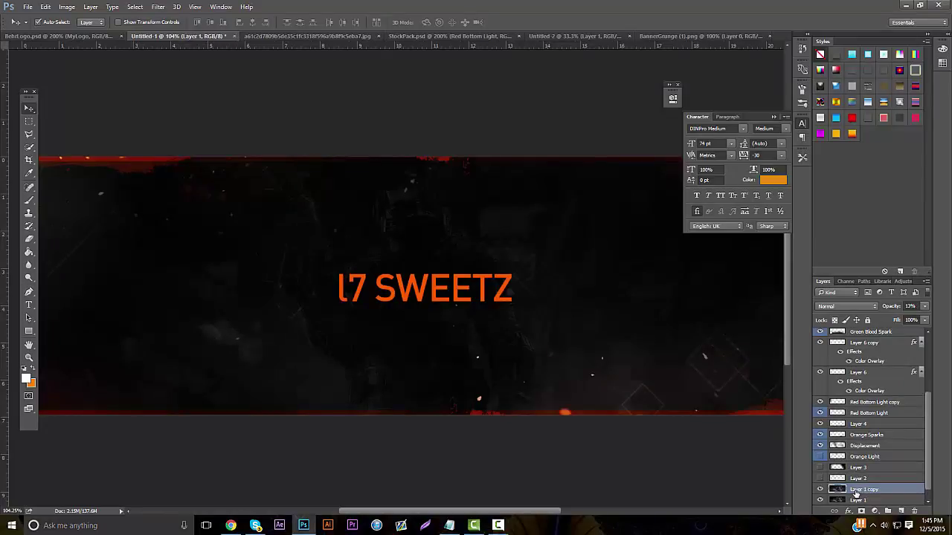
{"action": "scroll", "coordinate": [856, 470], "scroll_direction": "up", "scroll_amount": 6}
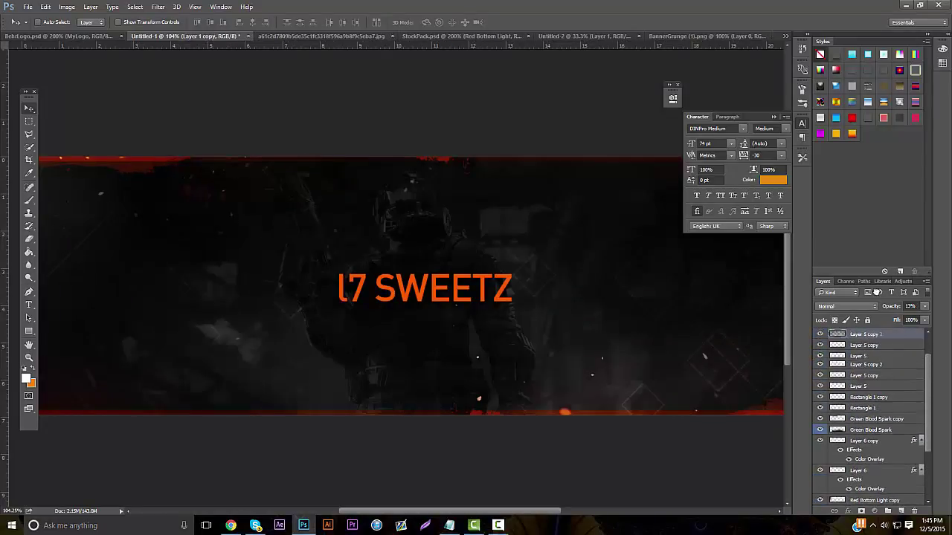
{"action": "left_click_drag", "start_coordinate": [874, 334], "coordinate": [874, 337]}
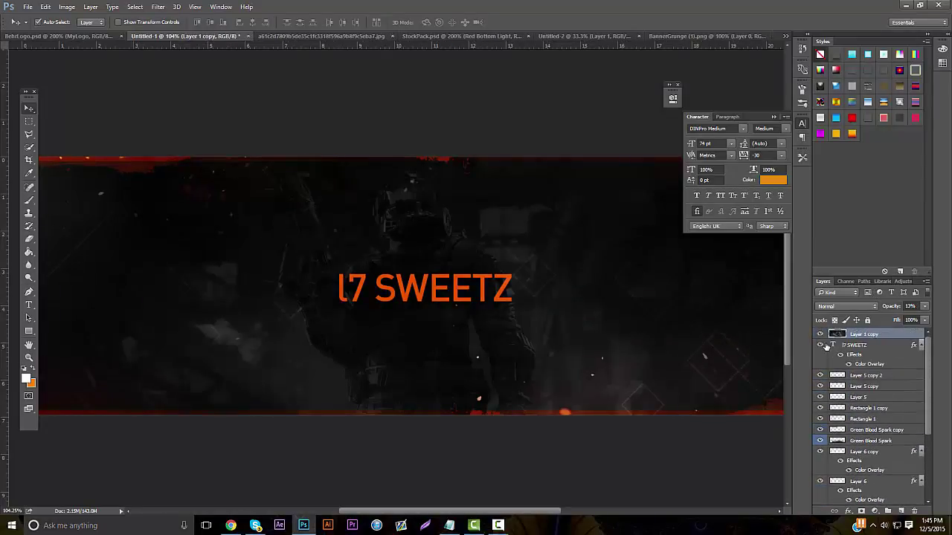
Copy the l7 SWEETZ letter shapes out of Layer 1 copy onto a new layer, deselect, and hide Layer 1 copy.
{"action": "left_click", "coordinate": [821, 345]}
{"action": "left_click", "coordinate": [821, 345]}
{"action": "left_click", "coordinate": [835, 347], "text": "ctrl"}
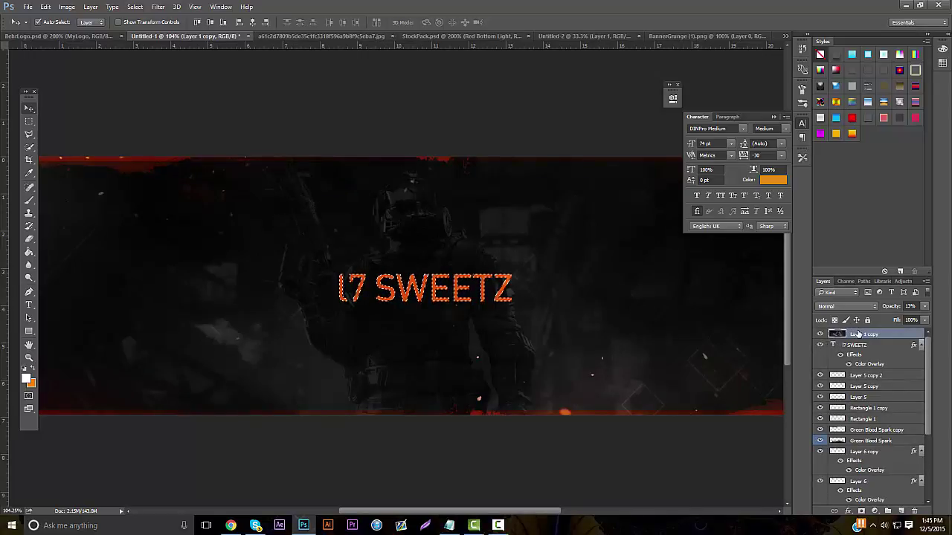
{"action": "key", "text": "ctrl+shift+alt+n"}
{"action": "key", "text": "ctrl+d"}
{"action": "left_click", "coordinate": [820, 345]}
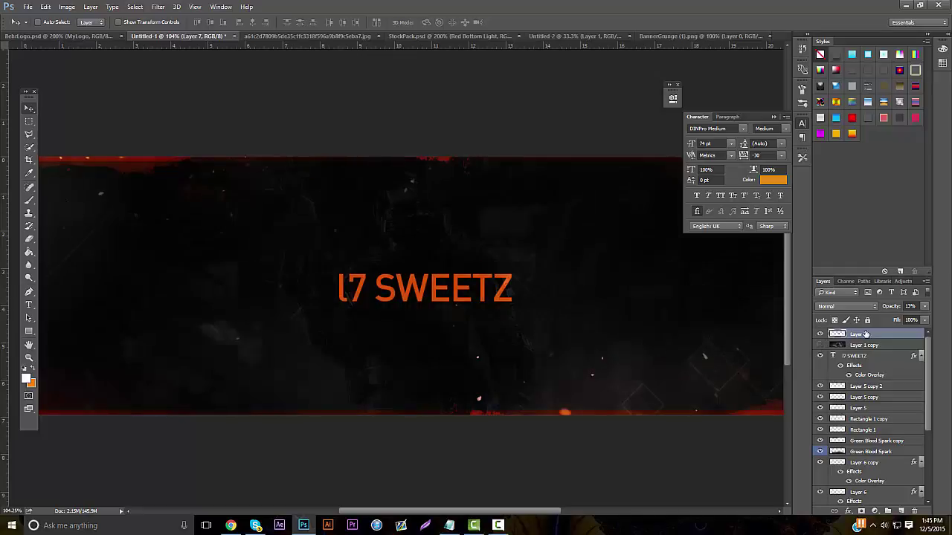
Try Overlay blending at 100% opacity on the letter-shaped texture layer.
{"action": "left_click_drag", "start_coordinate": [925, 312], "coordinate": [905, 322]}
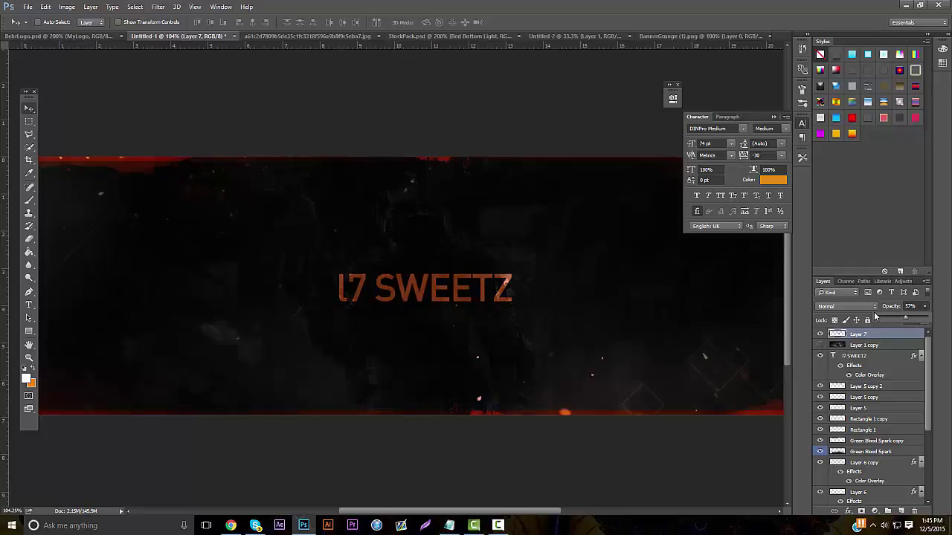
{"action": "left_click", "coordinate": [860, 307]}
{"action": "left_click", "coordinate": [832, 407]}
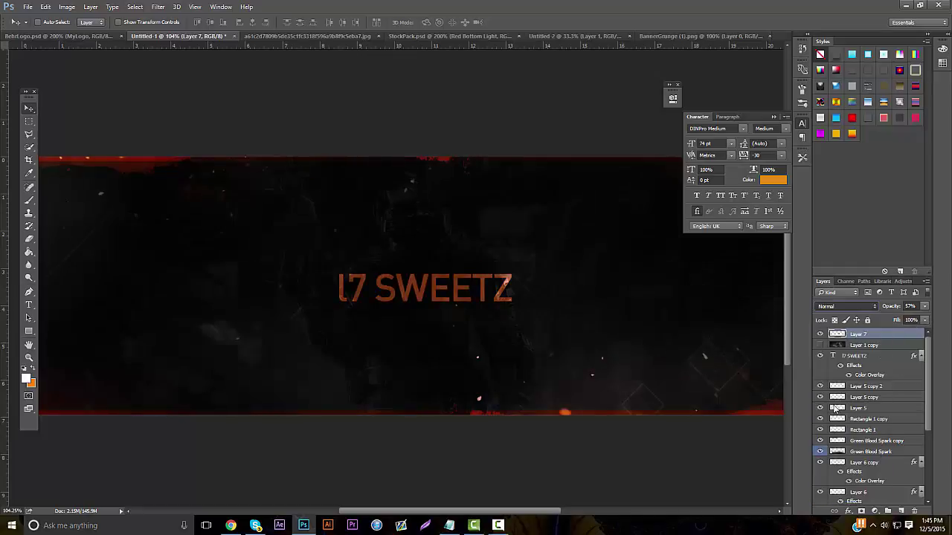
{"action": "key", "text": "shift+alt+o"}
{"action": "left_click", "coordinate": [924, 308]}
{"action": "mouse_move", "coordinate": [915, 320]}
{"action": "left_mouse_down"}
{"action": "mouse_move", "coordinate": [924, 319]}
{"action": "mouse_move", "coordinate": [888, 320]}
{"action": "mouse_move", "coordinate": [927, 320]}
{"action": "left_mouse_up"}
{"action": "left_click", "coordinate": [848, 305]}
{"action": "left_click", "coordinate": [854, 310]}
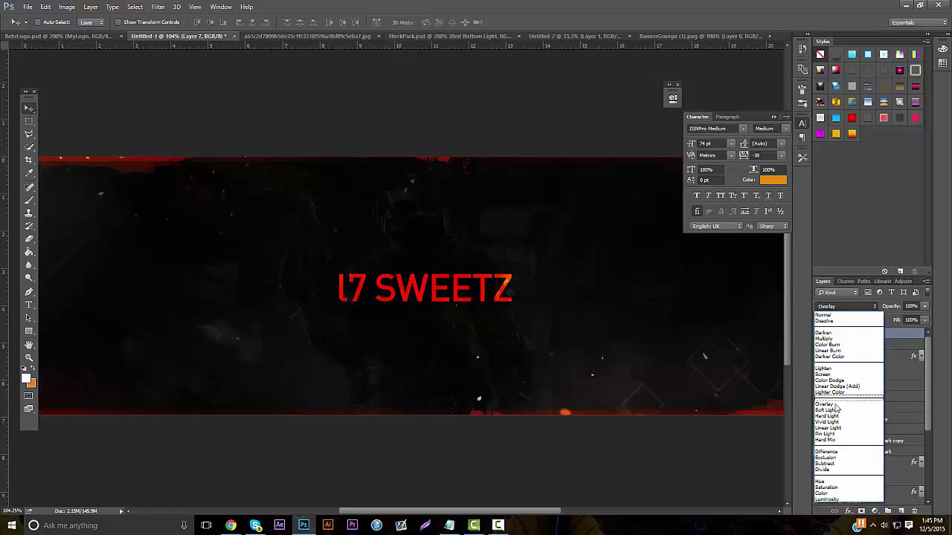
{"action": "left_click", "coordinate": [834, 408]}
Try Multiply and Linear Burn blending at 33% opacity on the letter-shaped texture layer.
{"action": "left_click", "coordinate": [846, 309]}
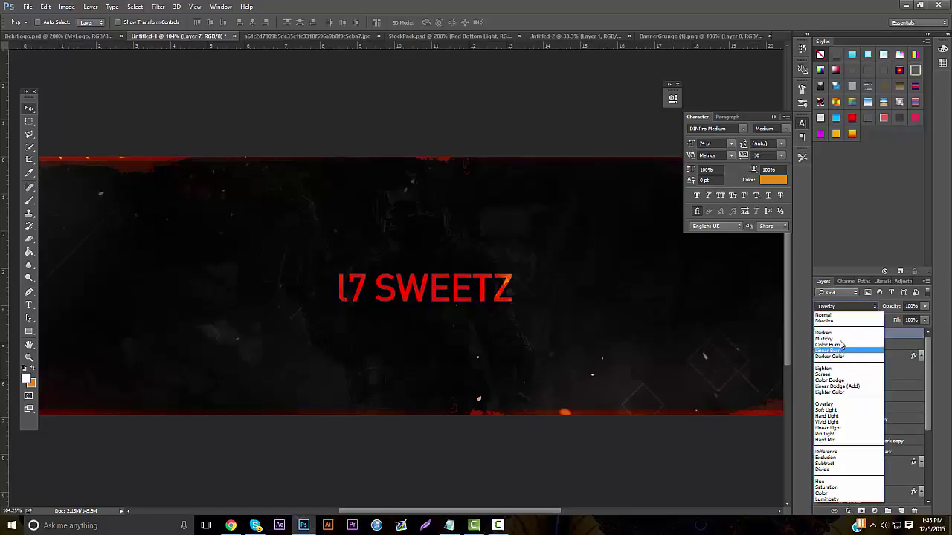
{"action": "left_click", "coordinate": [847, 330]}
{"action": "left_click_drag", "start_coordinate": [924, 307], "coordinate": [894, 318]}
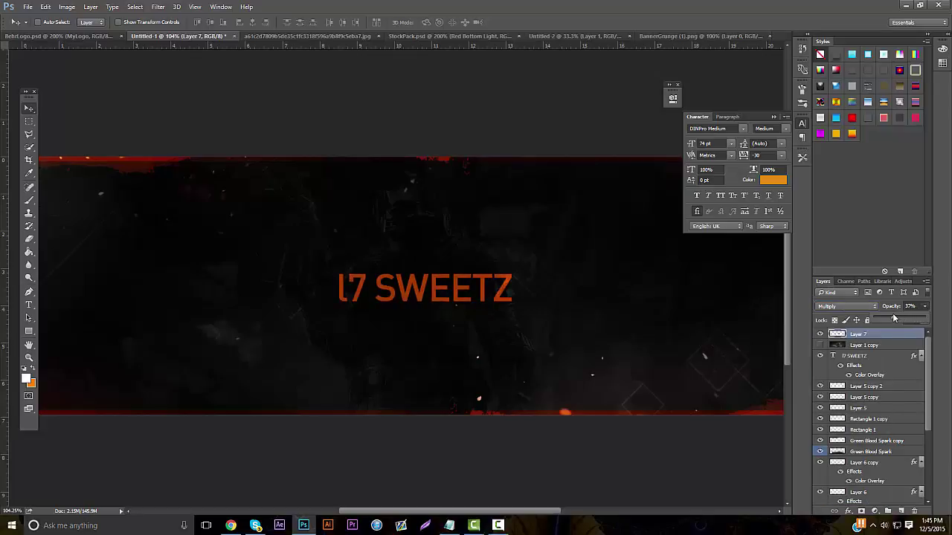
{"action": "left_click", "coordinate": [847, 307]}
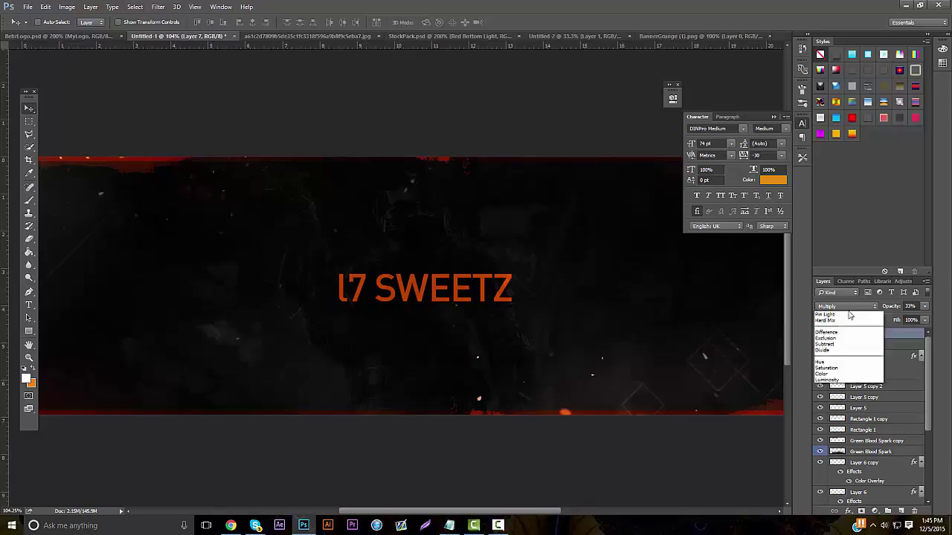
{"action": "left_click", "coordinate": [839, 354]}
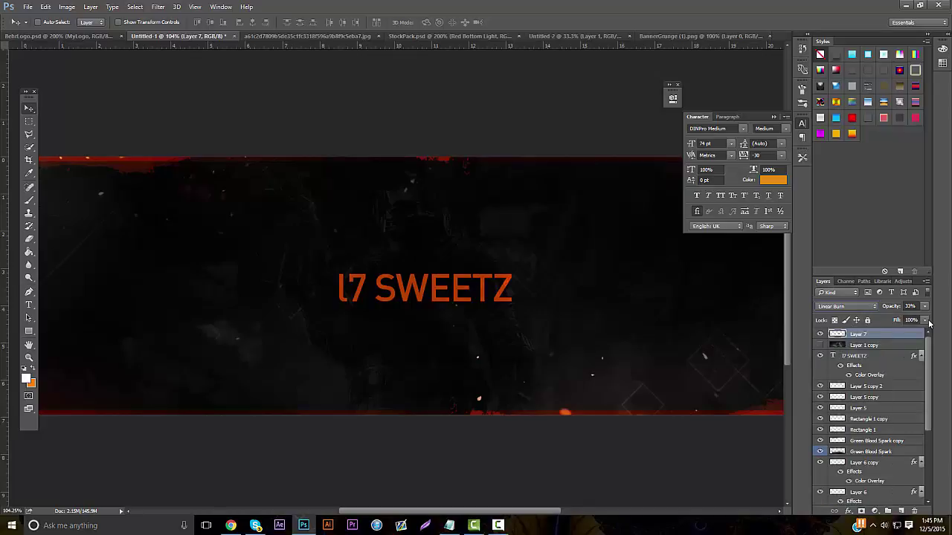
Set the letter-shaped texture layer to Hard Light blending with 44% opacity.
{"action": "left_click", "coordinate": [848, 306]}
{"action": "left_click", "coordinate": [843, 415]}
{"action": "left_click_drag", "start_coordinate": [929, 309], "coordinate": [898, 320]}
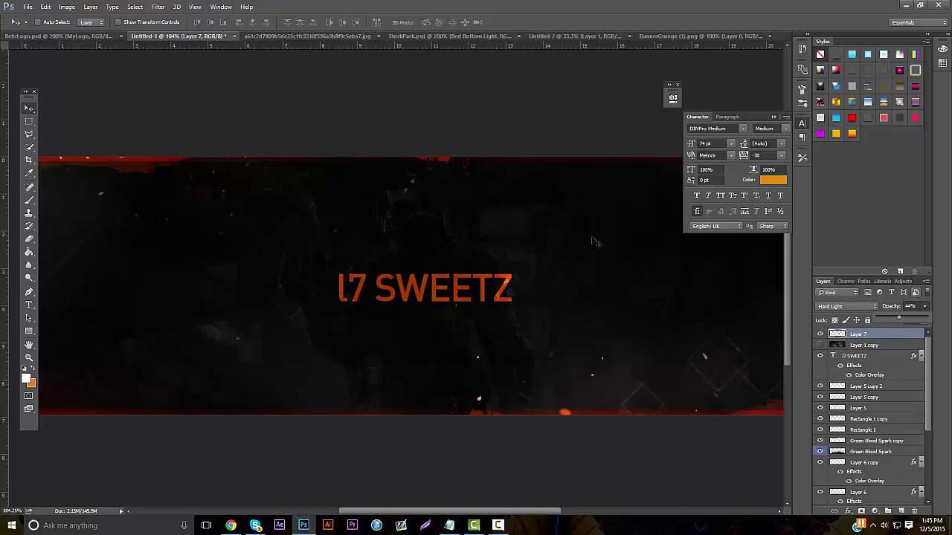
Clear all the lettering from the l7 SWEETZ title text layer, keeping the text open for editing.
{"action": "left_click", "coordinate": [29, 358]}
{"action": "left_click_drag", "start_coordinate": [385, 301], "coordinate": [348, 307]}
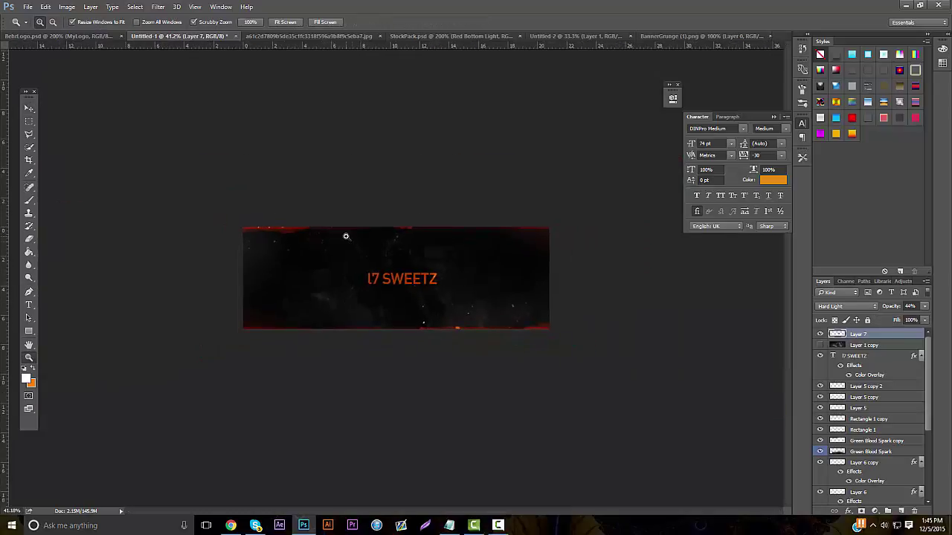
{"action": "key", "text": "ctrl+0"}
{"action": "left_click", "coordinate": [28, 305]}
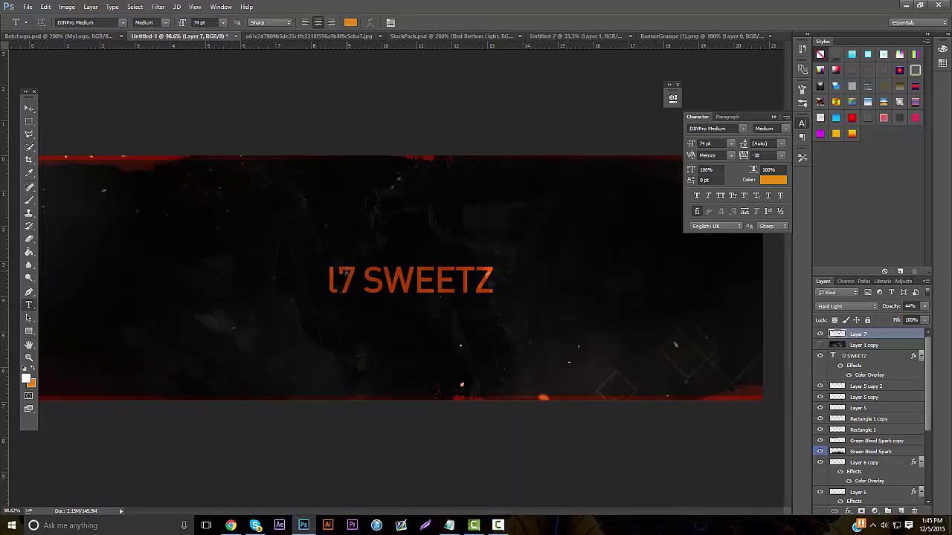
{"action": "left_click", "coordinate": [325, 279]}
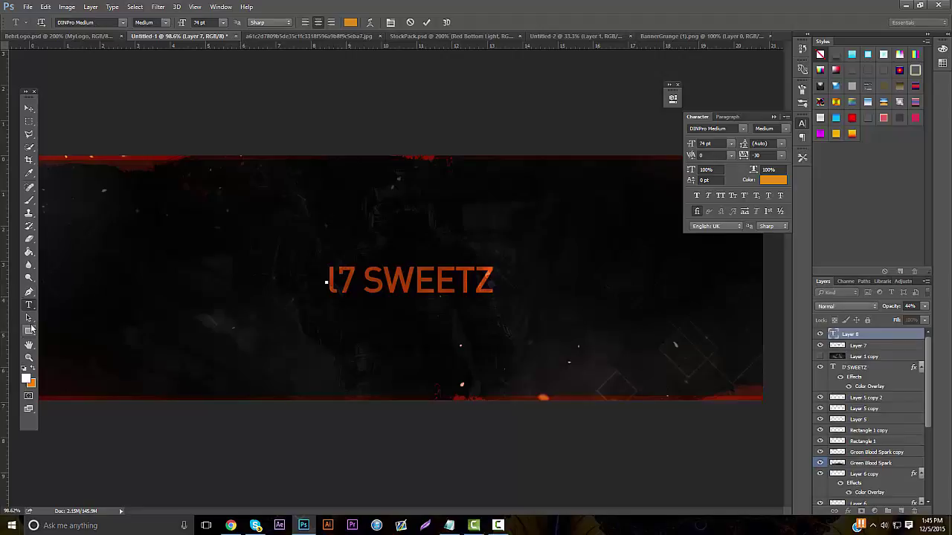
{"action": "triple_click", "coordinate": [329, 275]}
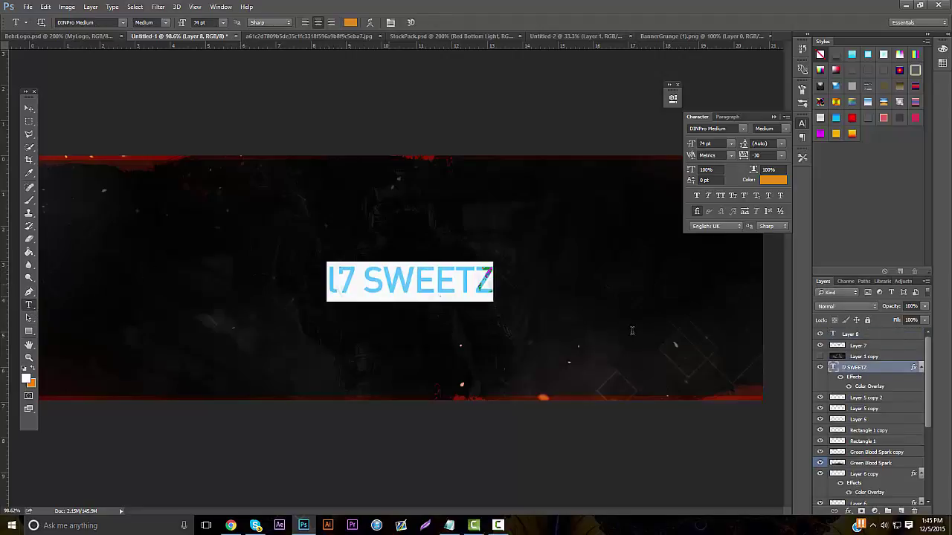
{"action": "type", "text": "TEMPLA"}
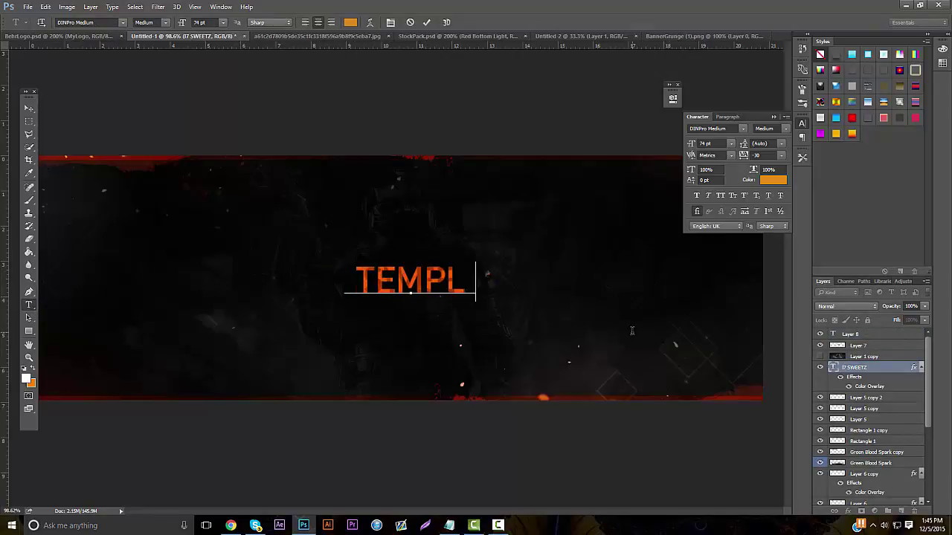
{"action": "key", "text": "BackSpace"}
{"action": "key", "text": "BackSpace"}
{"action": "key", "text": "BackSpace"}
{"action": "key", "text": "BackSpace"}
{"action": "key", "text": "BackSpace"}
{"action": "key", "text": "BackSpace"}
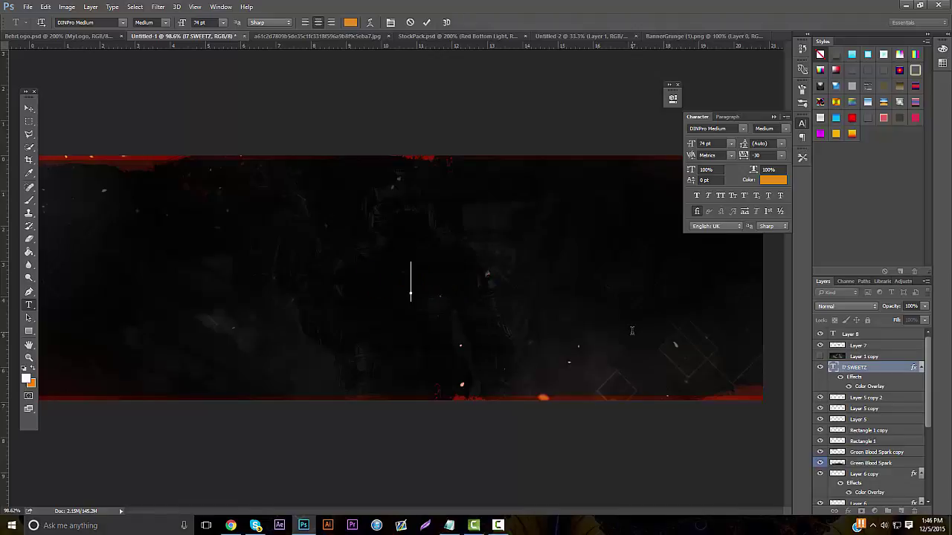
Enter Template as the title text and shift it slightly up and to the left.
{"action": "type", "text": "6Template"}
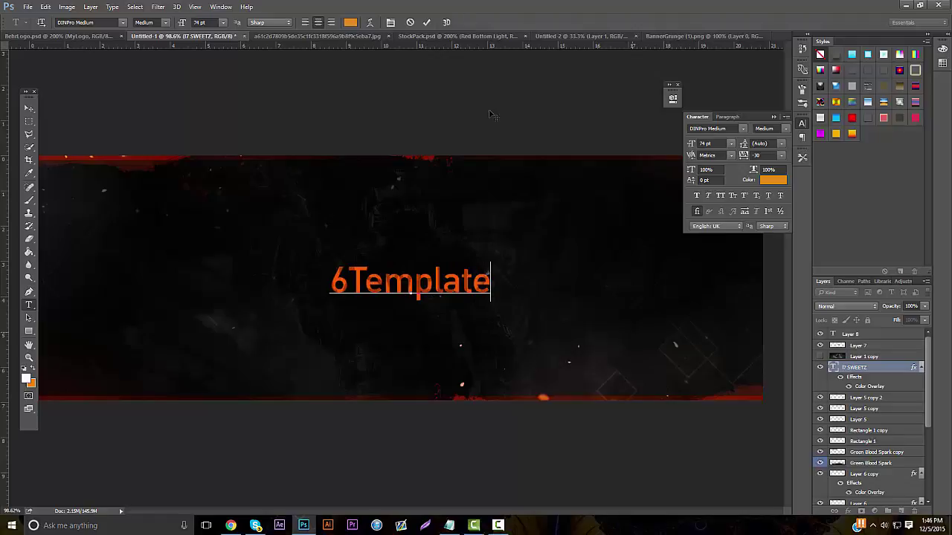
{"action": "left_click", "coordinate": [347, 282]}
{"action": "key", "text": "BackSpace"}
{"action": "left_click", "coordinate": [28, 108]}
{"action": "mouse_move", "coordinate": [492, 220]}
{"action": "left_mouse_down"}
{"action": "mouse_move", "coordinate": [469, 219]}
{"action": "mouse_move", "coordinate": [479, 215]}
{"action": "left_mouse_up"}
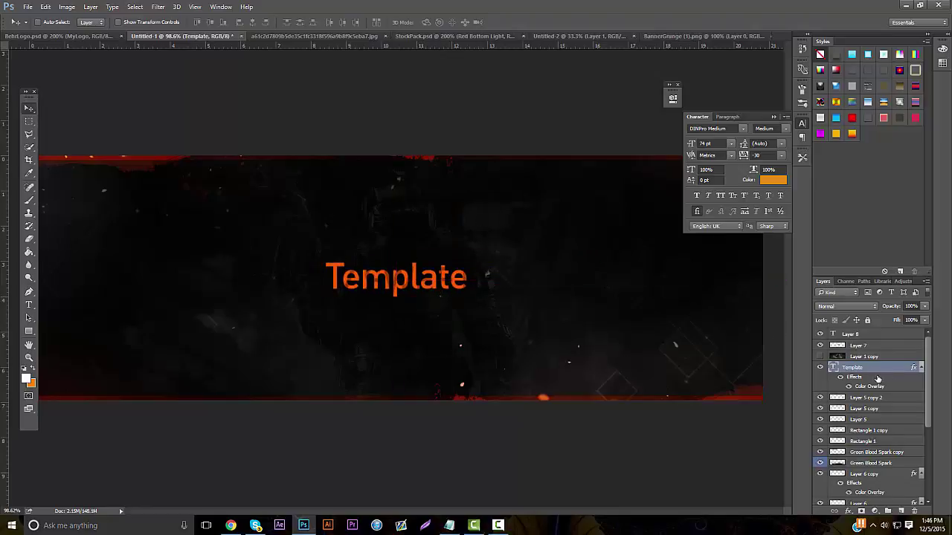
Show Layer 1 copy, hide Layer 7, copy the Template letter shapes from Layer 1 copy onto a new layer, and hide Layer 1 copy.
{"action": "left_click", "coordinate": [820, 356]}
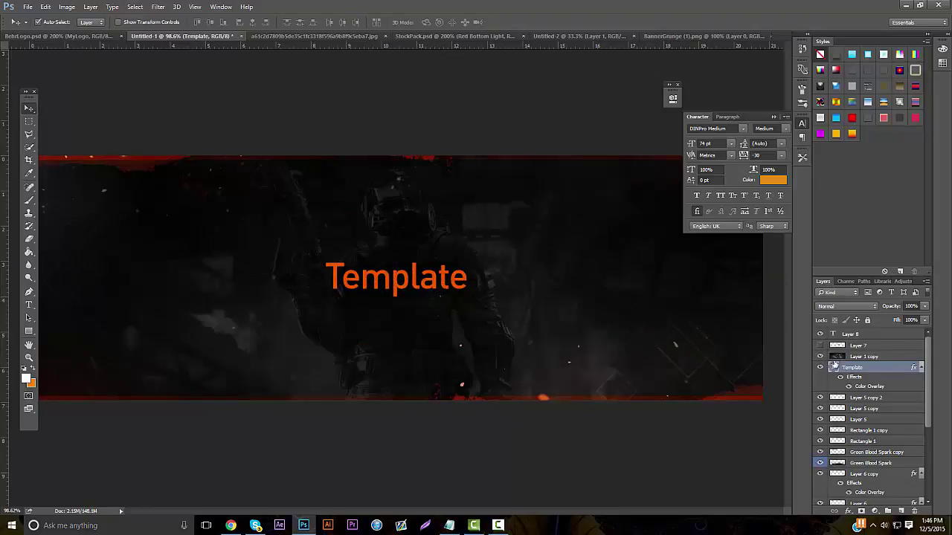
{"action": "left_click", "coordinate": [834, 366], "text": "ctrl"}
{"action": "left_click", "coordinate": [859, 355]}
{"action": "key", "text": "ctrl+j"}
{"action": "left_click", "coordinate": [819, 367]}
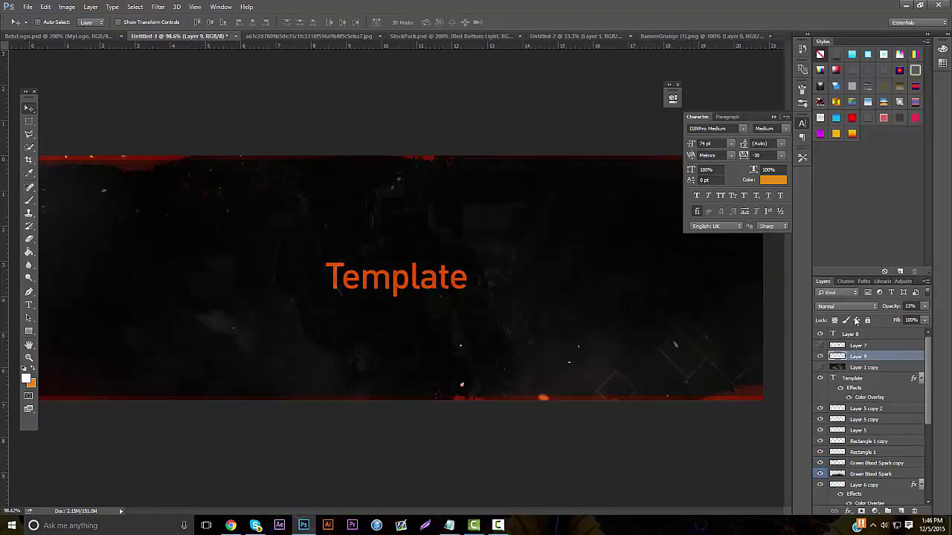
Set the new Template letter-texture layer to Hard Light blending with 37% opacity.
{"action": "left_click", "coordinate": [847, 306]}
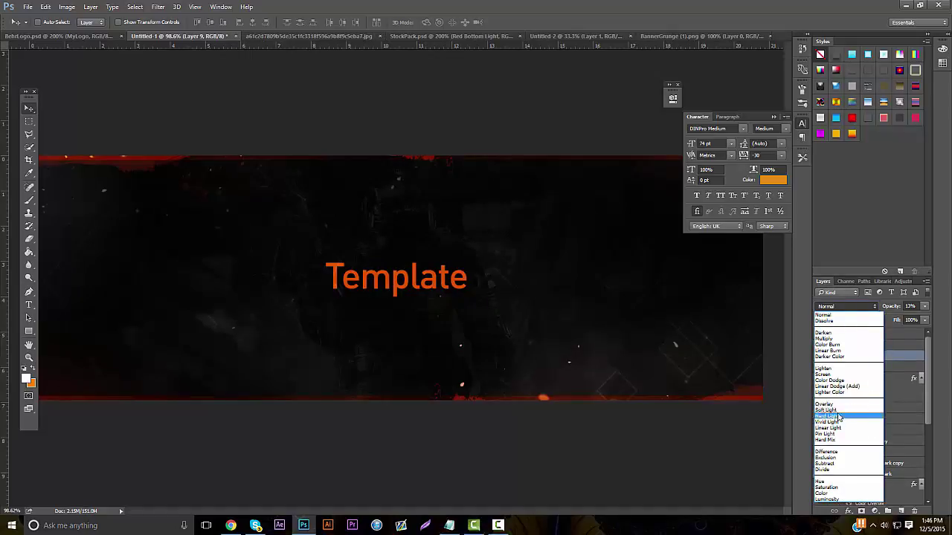
{"action": "left_click", "coordinate": [838, 417]}
{"action": "left_click", "coordinate": [925, 306]}
{"action": "left_click", "coordinate": [901, 320]}
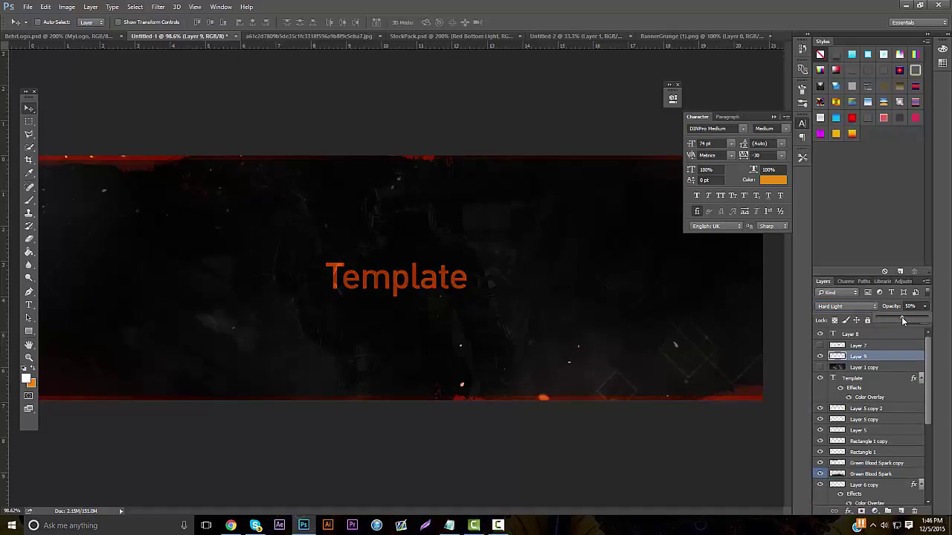
{"action": "left_click_drag", "start_coordinate": [895, 316], "coordinate": [891, 317]}
Rewrite the title text in capitals as TEMPLATE, keeping it at its current place on the banner.
{"action": "left_click", "coordinate": [29, 358]}
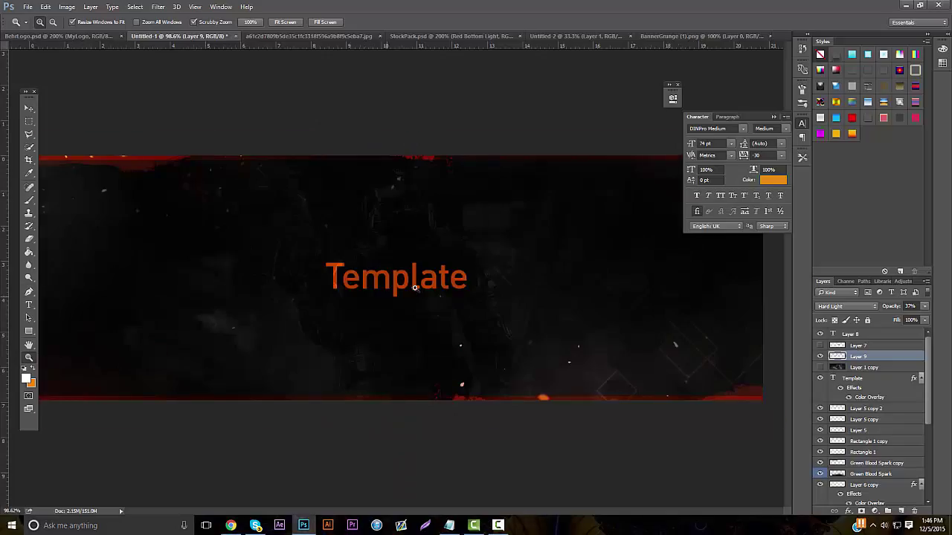
{"action": "mouse_move", "coordinate": [414, 288]}
{"action": "left_mouse_down"}
{"action": "mouse_move", "coordinate": [450, 275]}
{"action": "mouse_move", "coordinate": [425, 278]}
{"action": "left_mouse_up"}
{"action": "left_click", "coordinate": [29, 305]}
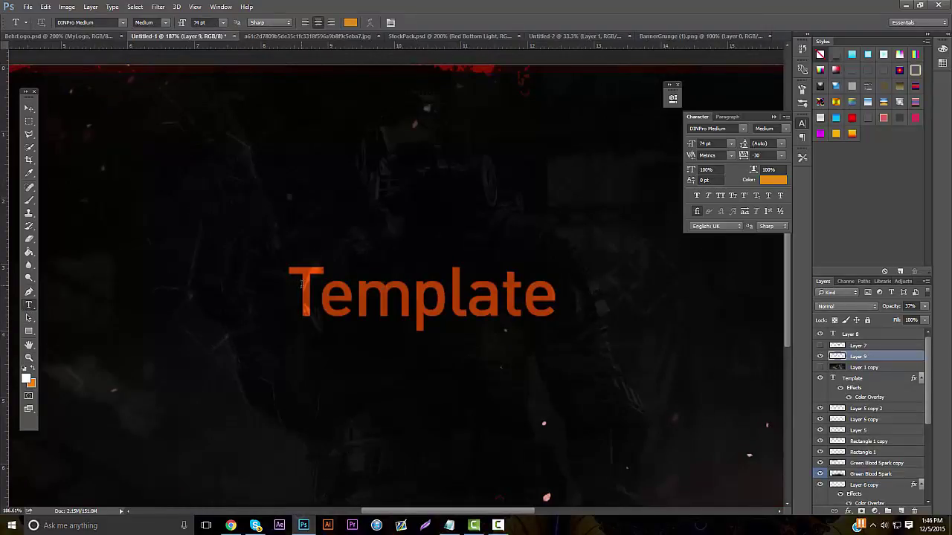
{"action": "double_click", "coordinate": [301, 284]}
{"action": "type", "text": "TEMPLAT"}
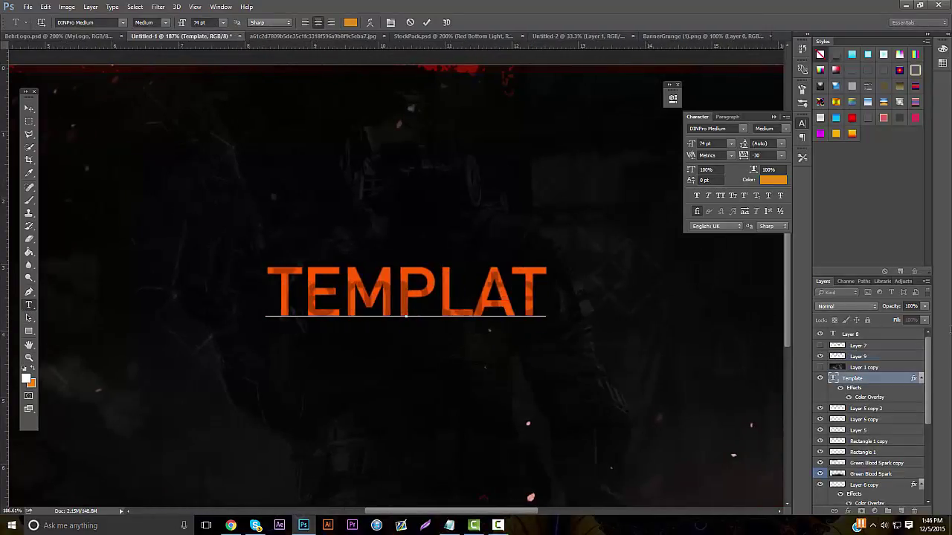
{"action": "type", "text": "E"}
{"action": "left_click", "coordinate": [29, 108]}
{"action": "mouse_move", "coordinate": [408, 199]}
{"action": "left_mouse_down"}
{"action": "mouse_move", "coordinate": [422, 199]}
{"action": "mouse_move", "coordinate": [407, 199]}
{"action": "left_mouse_up"}
Show Layer 1 copy and copy the TEMPLATE letter shapes out of it onto a new layer.
{"action": "left_click", "coordinate": [819, 367]}
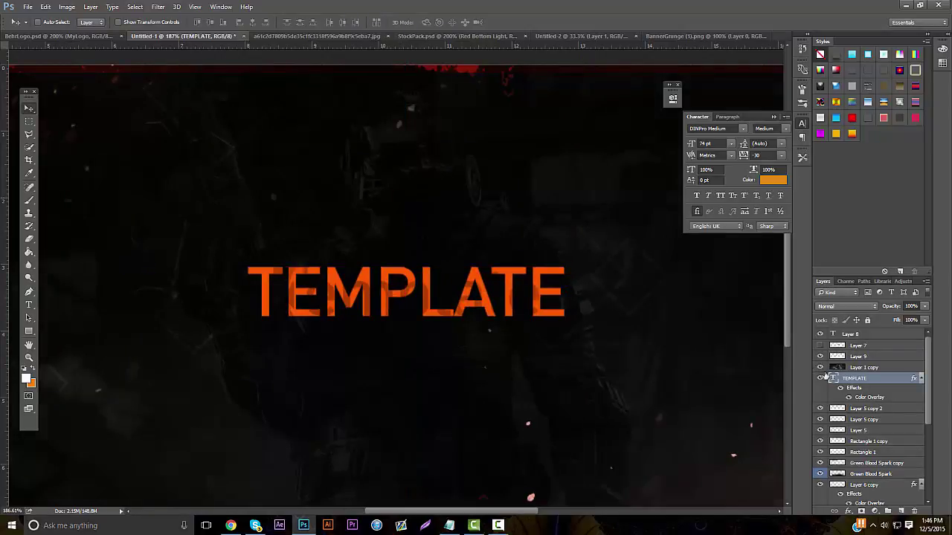
{"action": "left_click", "coordinate": [833, 378], "text": "ctrl"}
{"action": "left_click", "coordinate": [851, 368]}
{"action": "key", "text": "ctrl+j"}
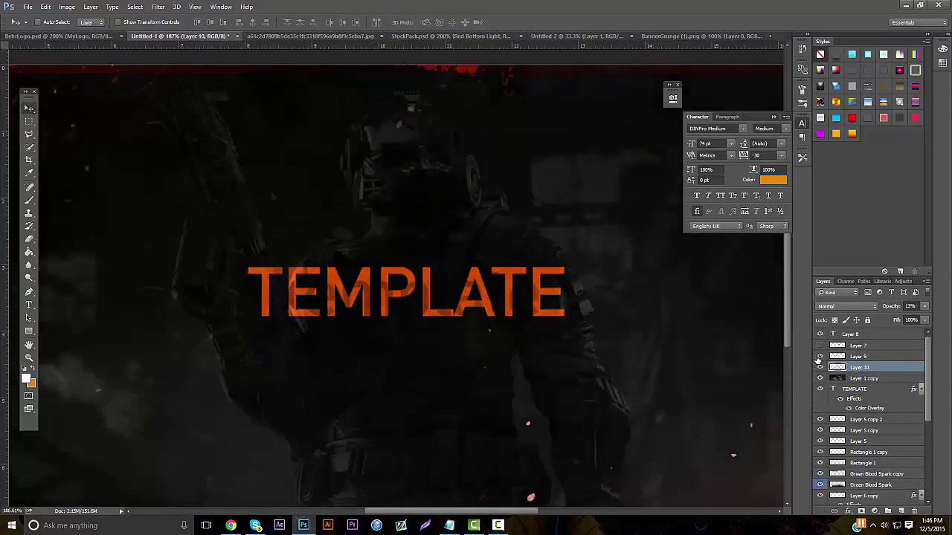
Hide Layer 9 and set the new TEMPLATE letter-texture layer to Soft Light blending with 54% opacity.
{"action": "left_click", "coordinate": [847, 306]}
{"action": "left_click", "coordinate": [847, 412]}
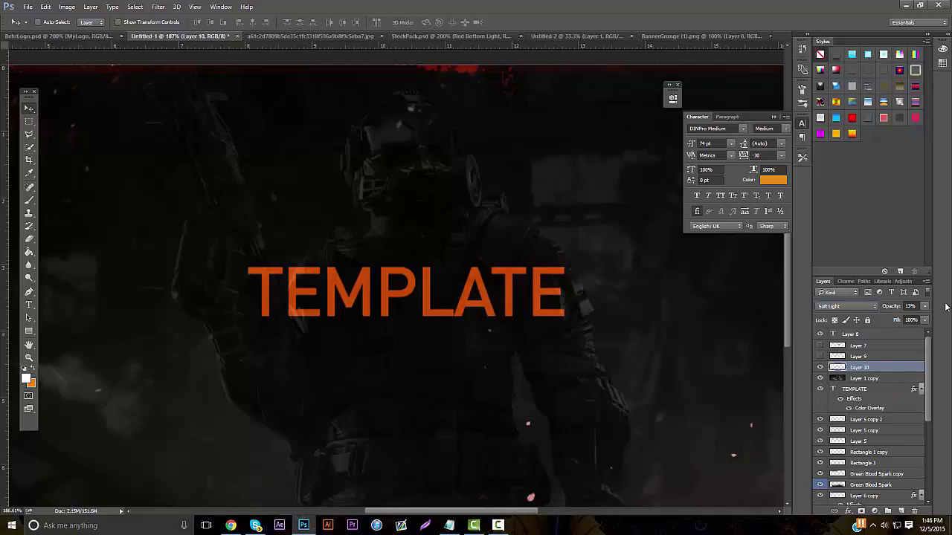
{"action": "left_click_drag", "start_coordinate": [925, 307], "coordinate": [904, 316]}
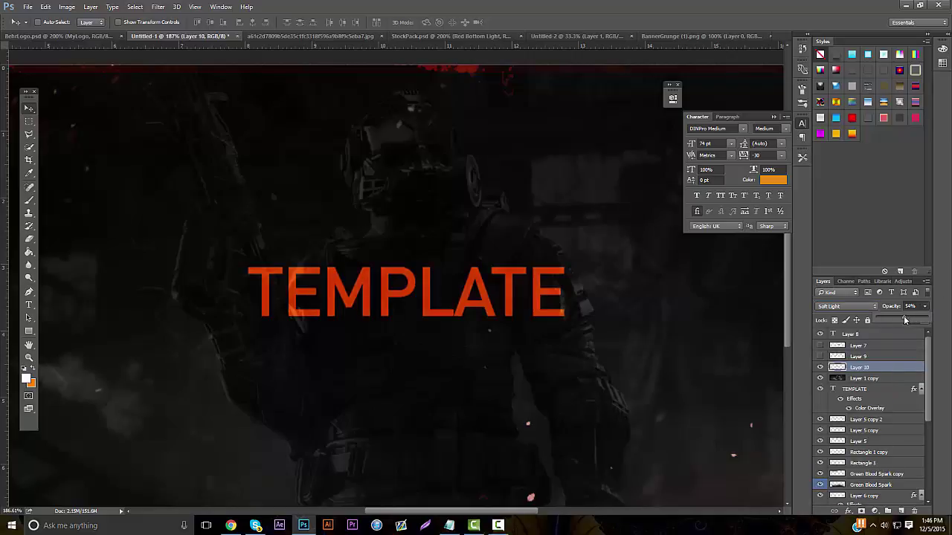
Compare the banner with and without Layer 1 copy, and reduce that layer's opacity to 0%.
{"action": "left_click", "coordinate": [28, 357]}
{"action": "left_click_drag", "start_coordinate": [446, 287], "coordinate": [373, 273]}
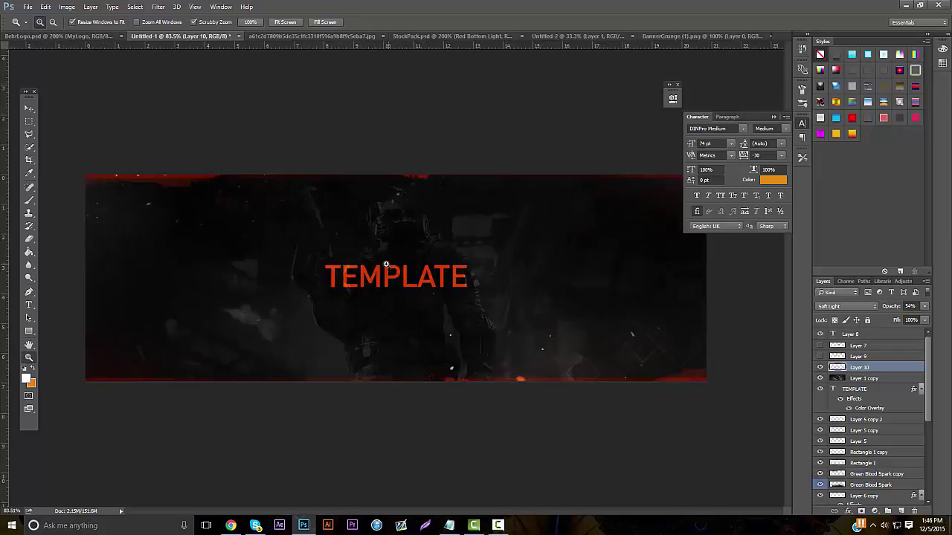
{"action": "left_click", "coordinate": [389, 263]}
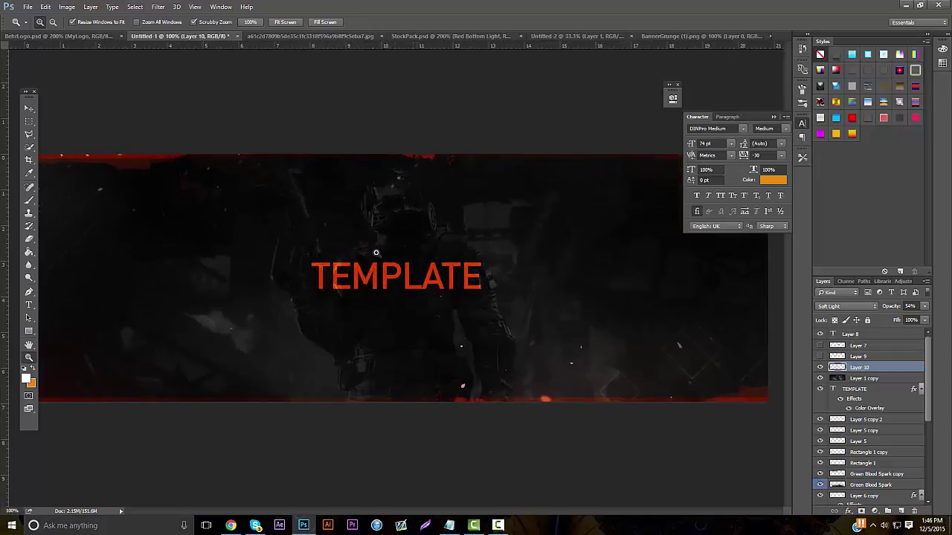
{"action": "left_click", "coordinate": [866, 379]}
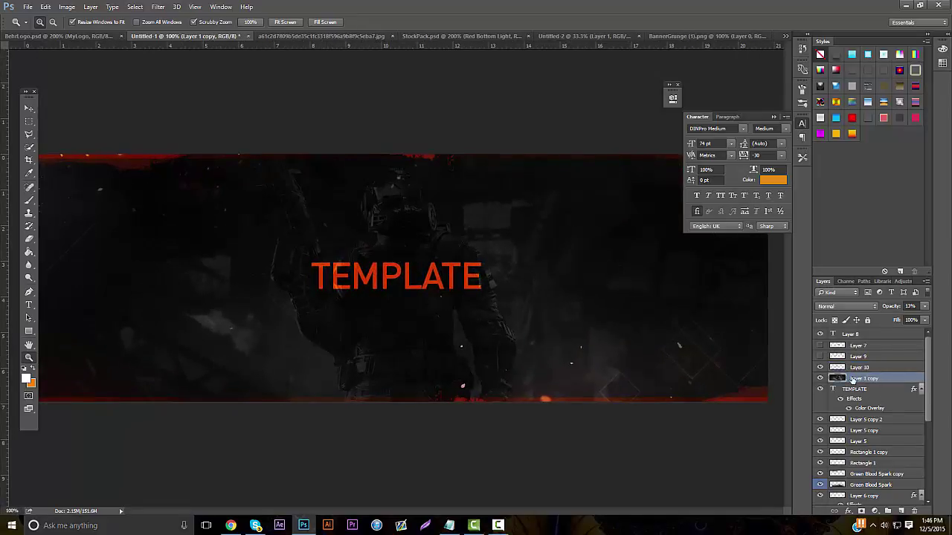
{"action": "left_click", "coordinate": [819, 379]}
{"action": "left_click", "coordinate": [819, 379]}
{"action": "left_click_drag", "start_coordinate": [925, 305], "coordinate": [842, 322]}
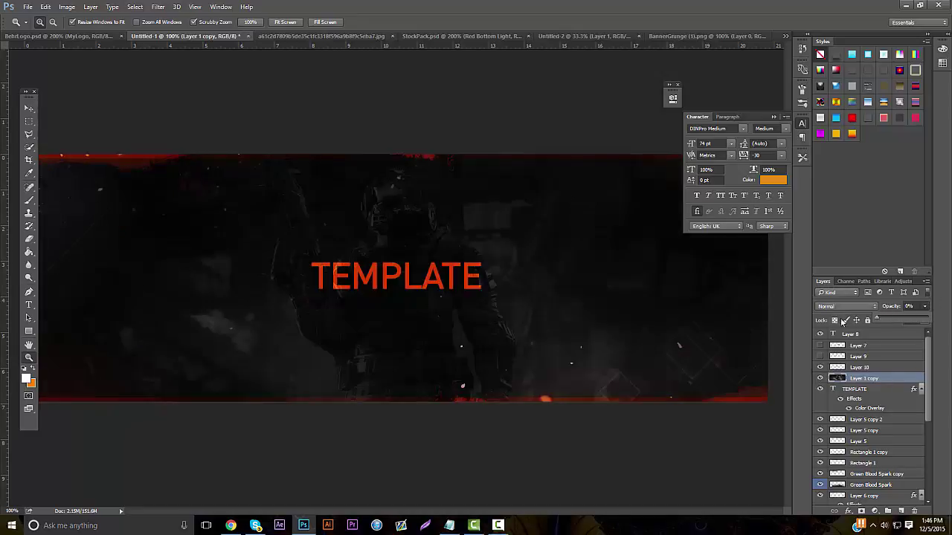
Raise the opacity of the Soft Light TEMPLATE letter-texture layer, Layer 10, to 90%.
{"action": "left_click", "coordinate": [862, 367]}
{"action": "left_click", "coordinate": [924, 305]}
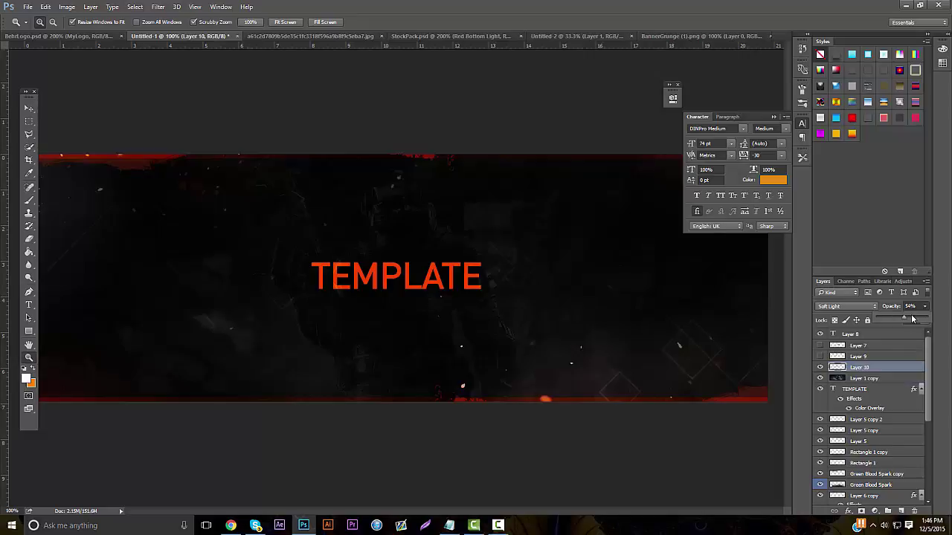
{"action": "left_click_drag", "start_coordinate": [911, 318], "coordinate": [923, 323]}
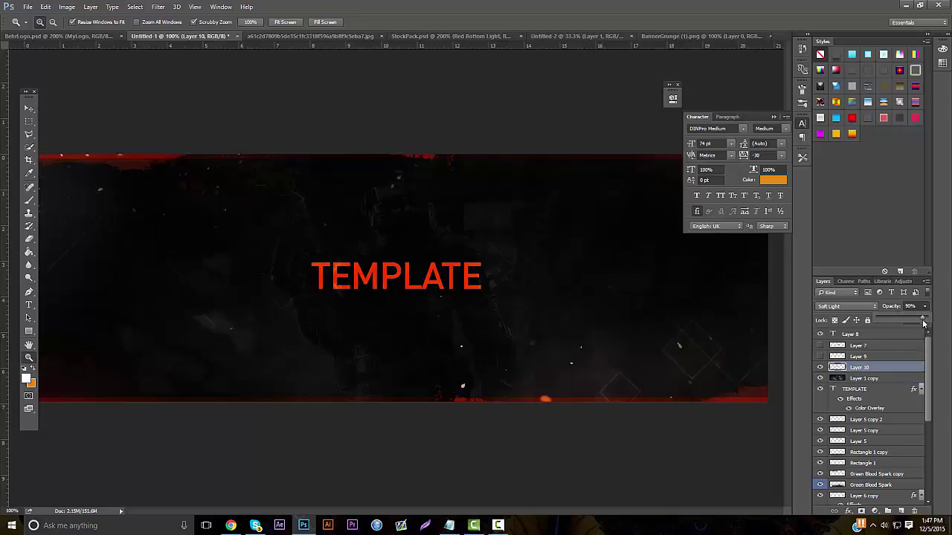
Change the TEMPLATE text layer's Color Overlay to a more muted reddish orange.
{"action": "left_click", "coordinate": [864, 389]}
{"action": "right_click", "coordinate": [866, 391]}
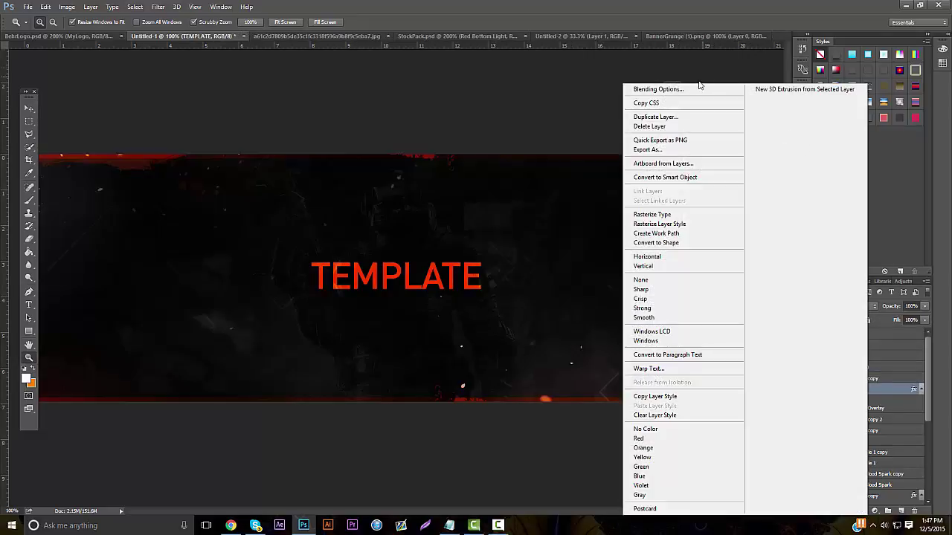
{"action": "left_click", "coordinate": [696, 90]}
{"action": "left_click", "coordinate": [553, 188]}
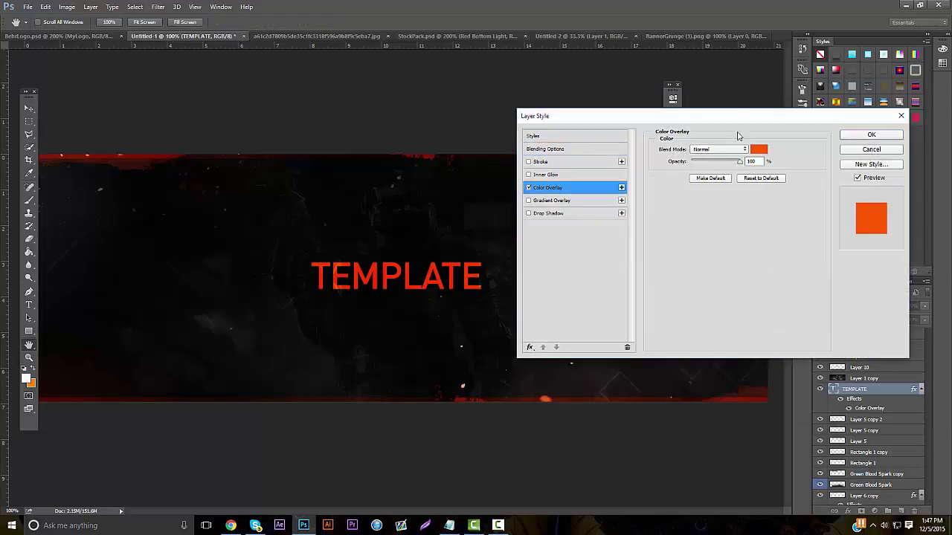
{"action": "left_click", "coordinate": [758, 150]}
{"action": "left_click", "coordinate": [821, 339]}
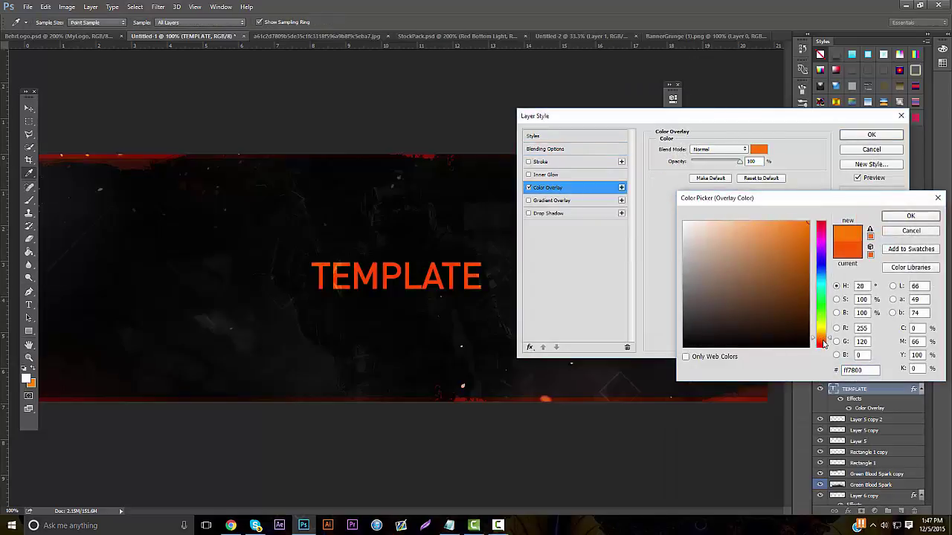
{"action": "mouse_move", "coordinate": [782, 279]}
{"action": "left_mouse_down"}
{"action": "mouse_move", "coordinate": [773, 294]}
{"action": "mouse_move", "coordinate": [748, 263]}
{"action": "mouse_move", "coordinate": [781, 249]}
{"action": "mouse_move", "coordinate": [784, 238]}
{"action": "left_mouse_up"}
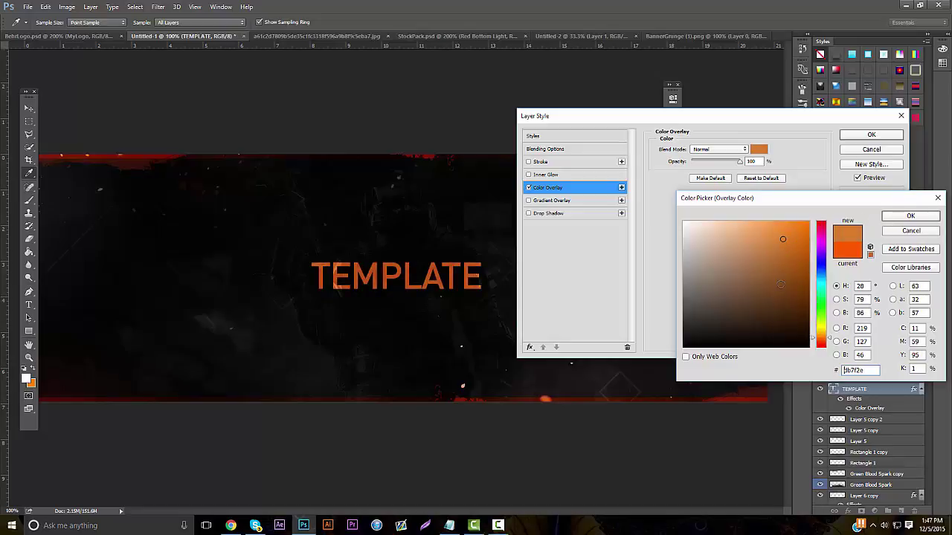
{"action": "left_click_drag", "start_coordinate": [823, 350], "coordinate": [825, 341]}
{"action": "left_click", "coordinate": [909, 217]}
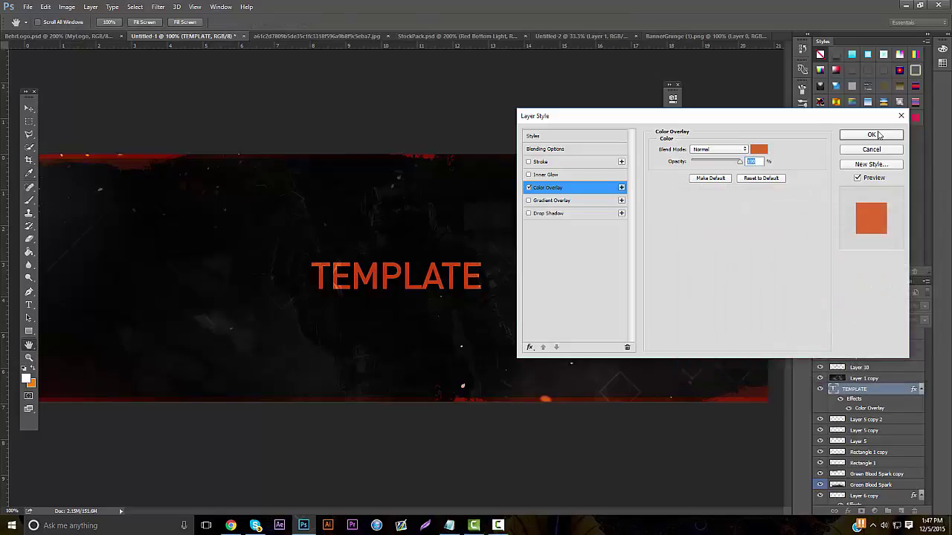
{"action": "left_click", "coordinate": [884, 135]}
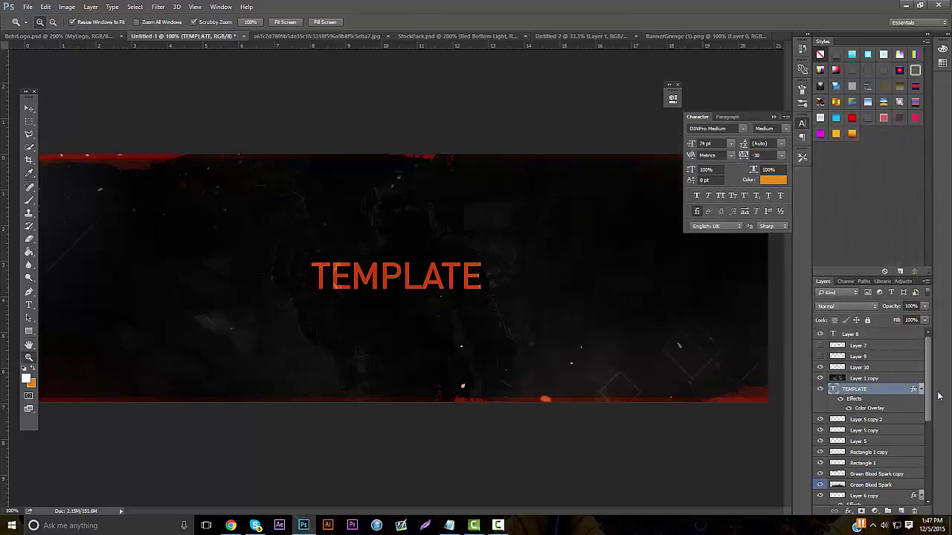
Check Layer 1 copy's visibility, and set Layer 10 to Lighter Color blending with 73% opacity.
{"action": "left_click", "coordinate": [896, 379]}
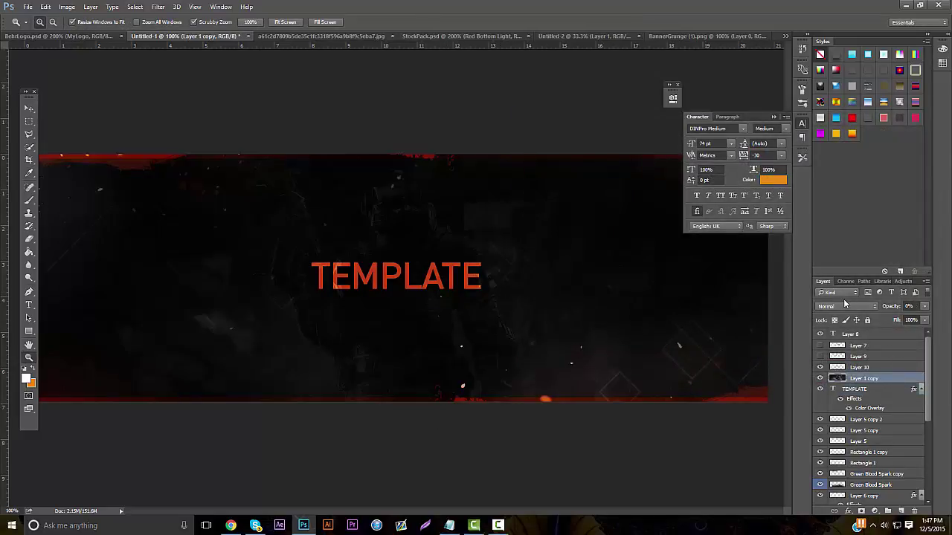
{"action": "left_click", "coordinate": [820, 378]}
{"action": "left_click", "coordinate": [821, 378]}
{"action": "left_click", "coordinate": [855, 368]}
{"action": "left_click", "coordinate": [846, 306]}
{"action": "left_click", "coordinate": [836, 392]}
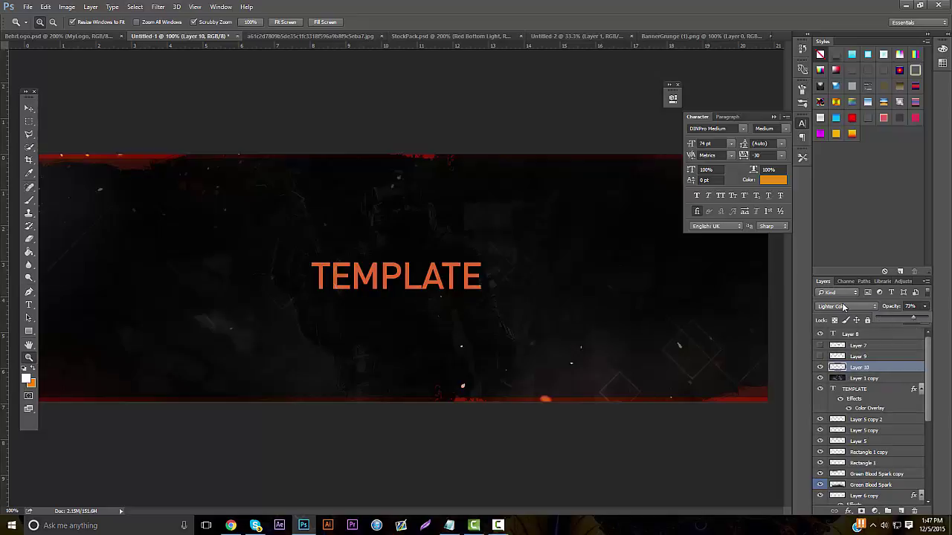
Try Color Burn and Darker Color blending on Layer 10, and drop its opacity to 2%.
{"action": "left_click", "coordinate": [843, 307]}
{"action": "left_click", "coordinate": [837, 346]}
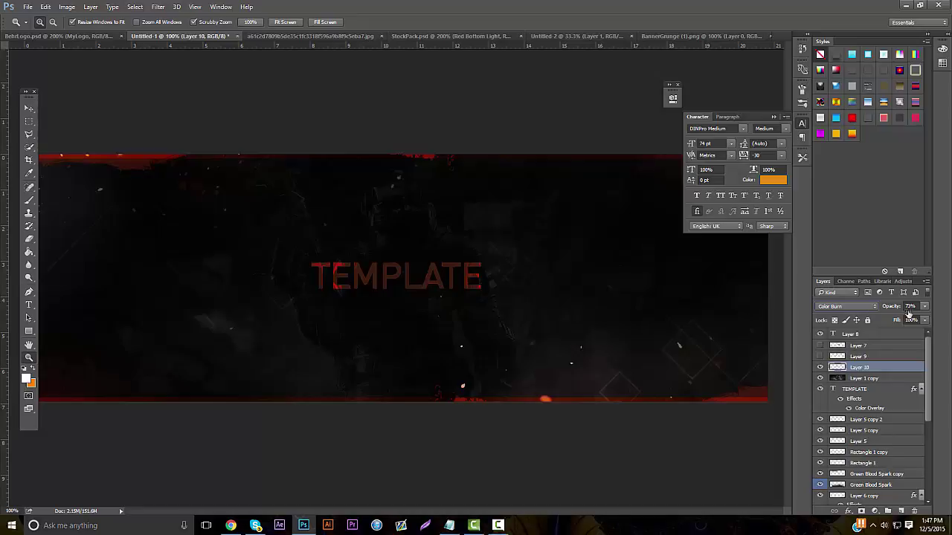
{"action": "left_click", "coordinate": [874, 307]}
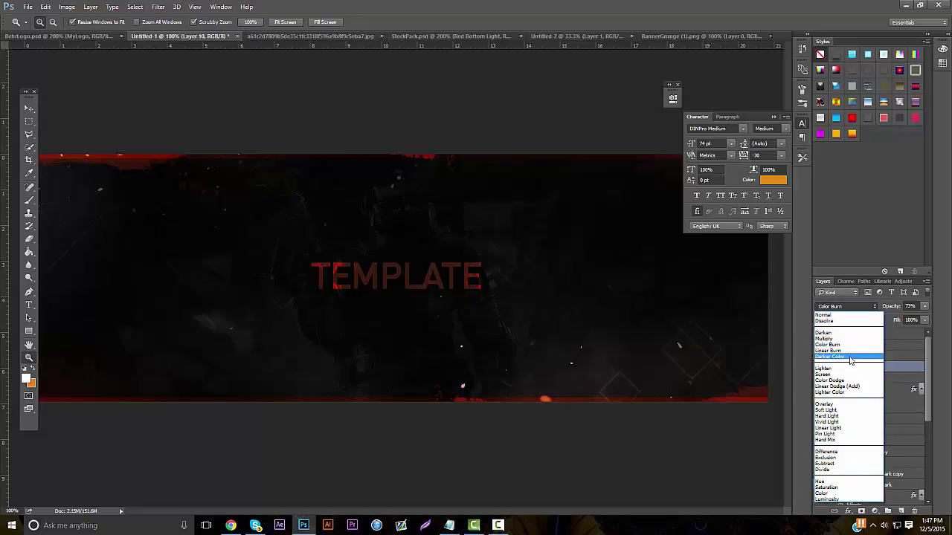
{"action": "left_click", "coordinate": [854, 347]}
{"action": "left_click_drag", "start_coordinate": [917, 318], "coordinate": [878, 324]}
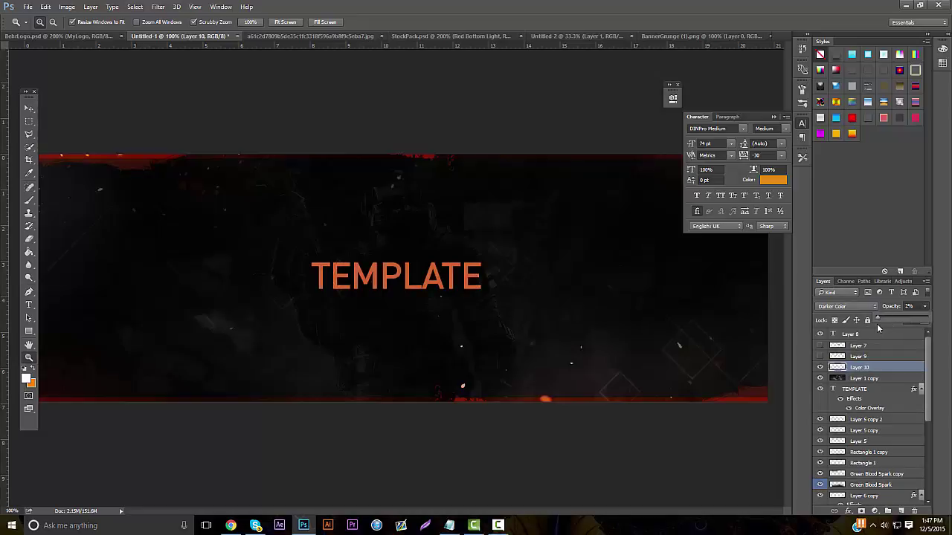
Set Layer 10 to Soft Light blending with 52% opacity, leaving the layer unlocked.
{"action": "left_click", "coordinate": [846, 309]}
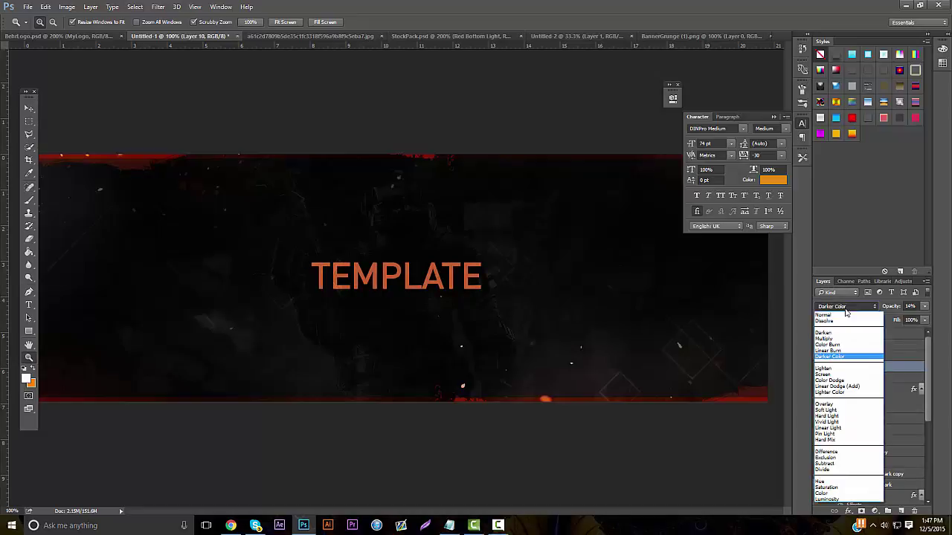
{"action": "left_click", "coordinate": [836, 408]}
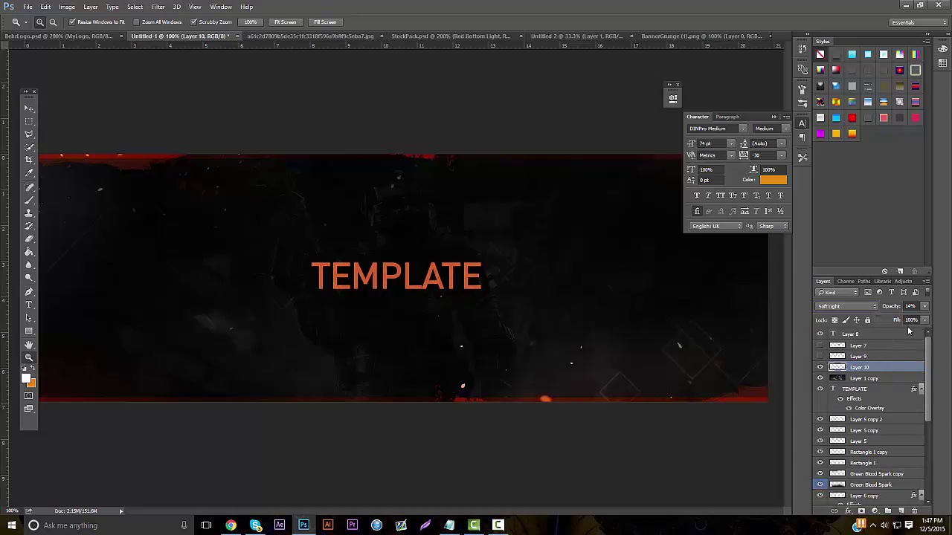
{"action": "left_click", "coordinate": [867, 319]}
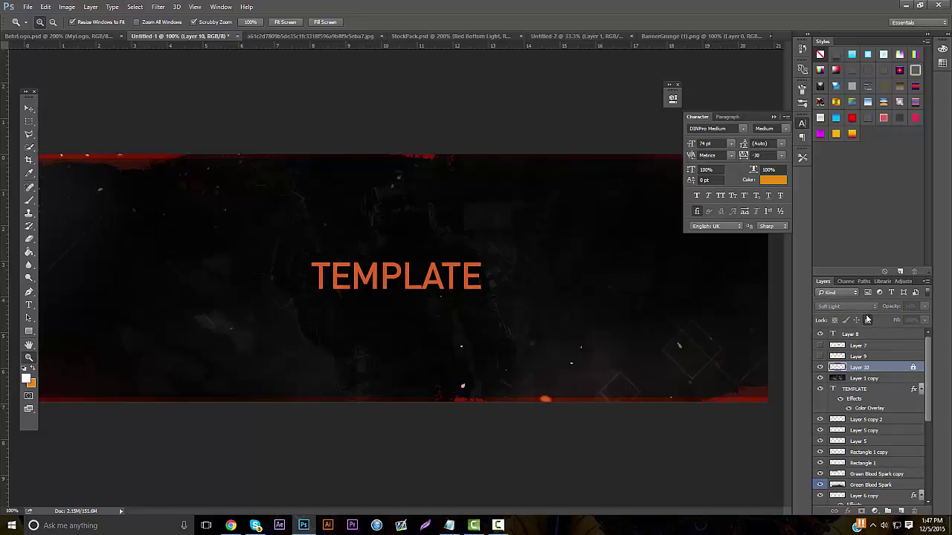
{"action": "left_click", "coordinate": [866, 320]}
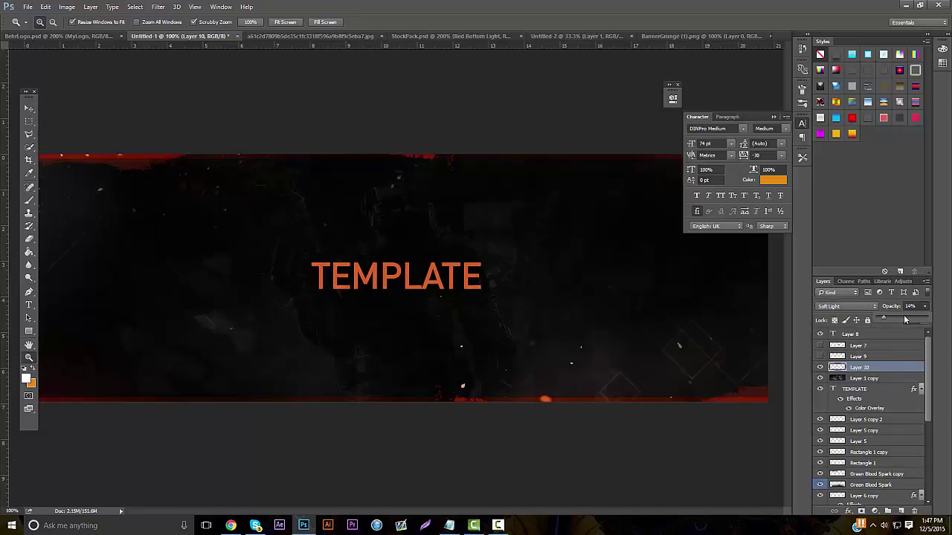
{"action": "left_click_drag", "start_coordinate": [904, 318], "coordinate": [902, 320]}
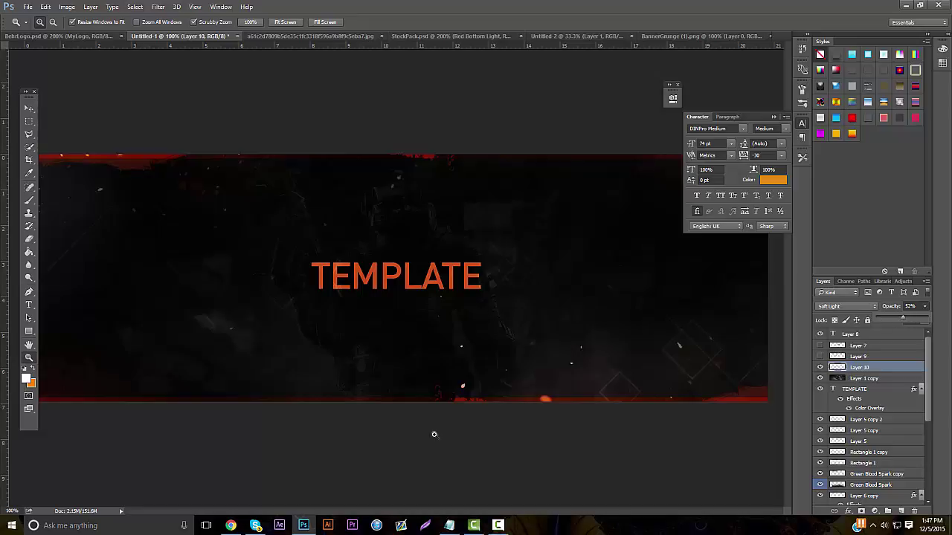
Add a white filled rectangle about 369 × 68 px behind the TEMPLATE title, above Layer 5 copy 2.
{"action": "left_click", "coordinate": [862, 412]}
{"action": "left_click", "coordinate": [862, 420]}
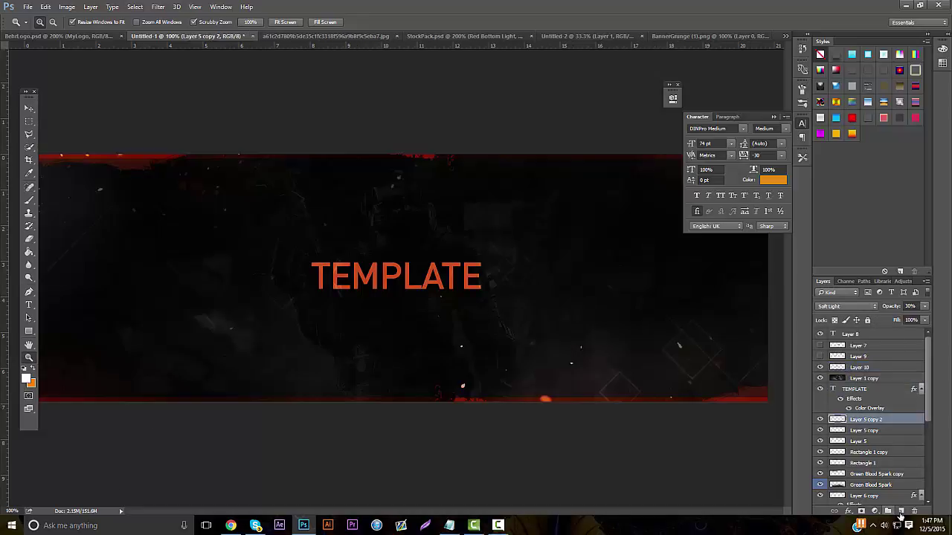
{"action": "left_click", "coordinate": [900, 511]}
{"action": "left_click", "coordinate": [29, 331]}
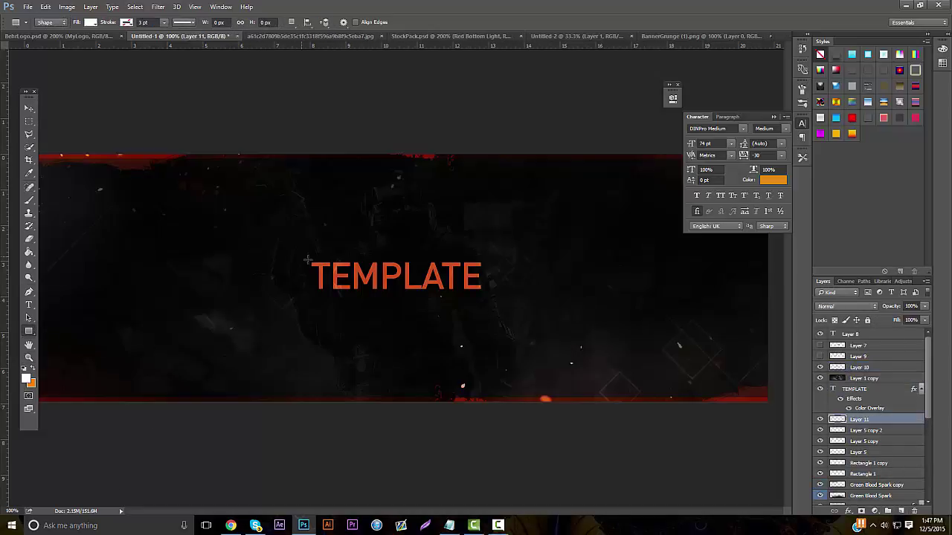
{"action": "left_click_drag", "start_coordinate": [304, 260], "coordinate": [489, 294]}
{"action": "left_click", "coordinate": [643, 92]}
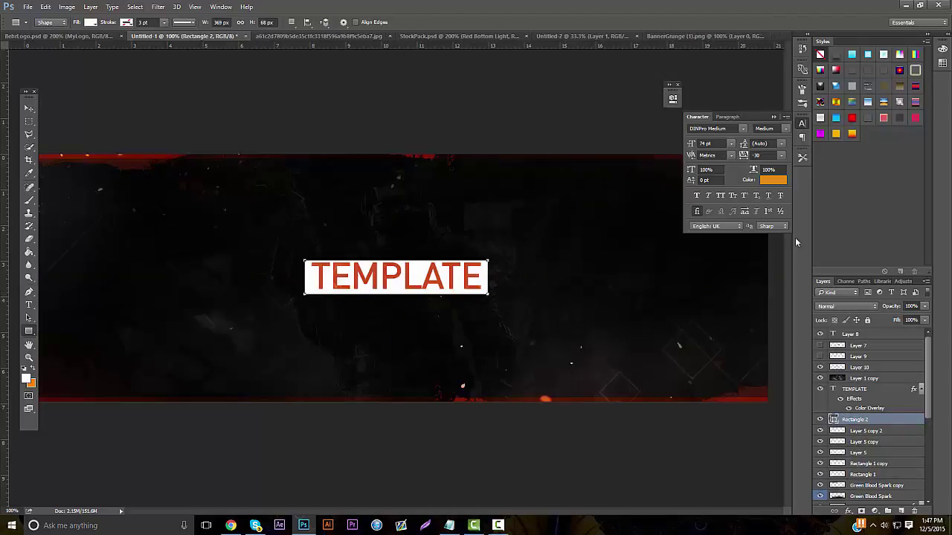
Set the white rectangle behind the title to Soft Light blending and rasterize it.
{"action": "left_click", "coordinate": [829, 306]}
{"action": "left_click", "coordinate": [844, 407]}
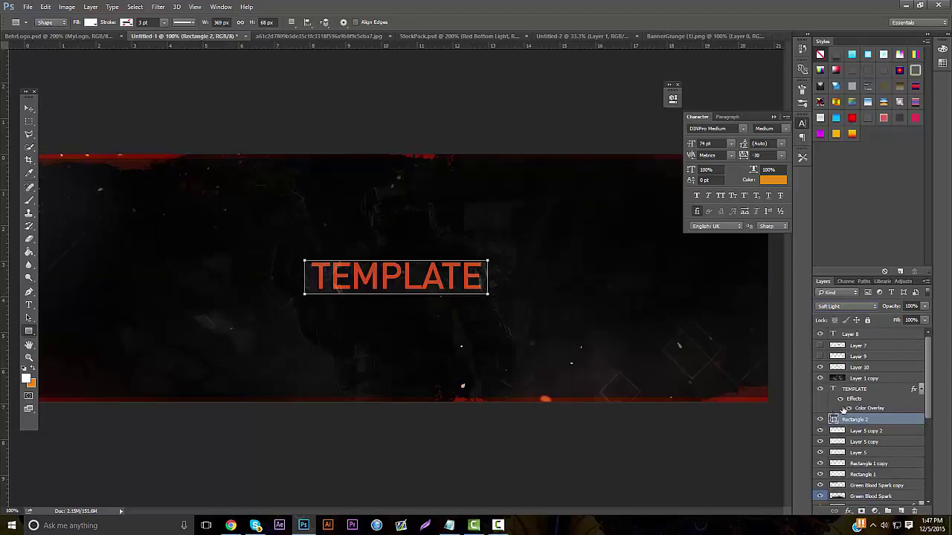
{"action": "right_click", "coordinate": [864, 421]}
{"action": "left_click", "coordinate": [743, 198]}
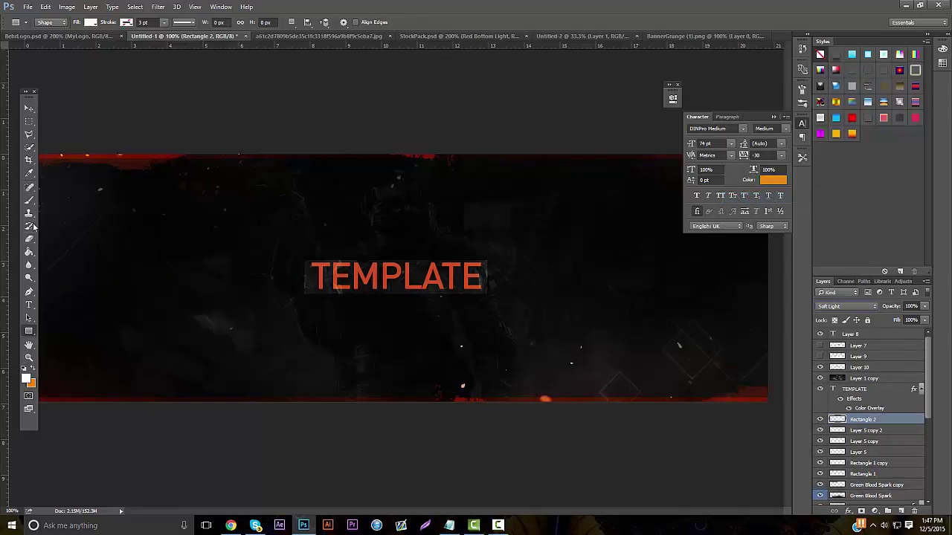
Nudge the Rectangle 2 layer slightly and fade out its left end with a large soft eraser.
{"action": "left_click", "coordinate": [30, 109]}
{"action": "left_click_drag", "start_coordinate": [339, 191], "coordinate": [341, 194]}
{"action": "left_click", "coordinate": [30, 239]}
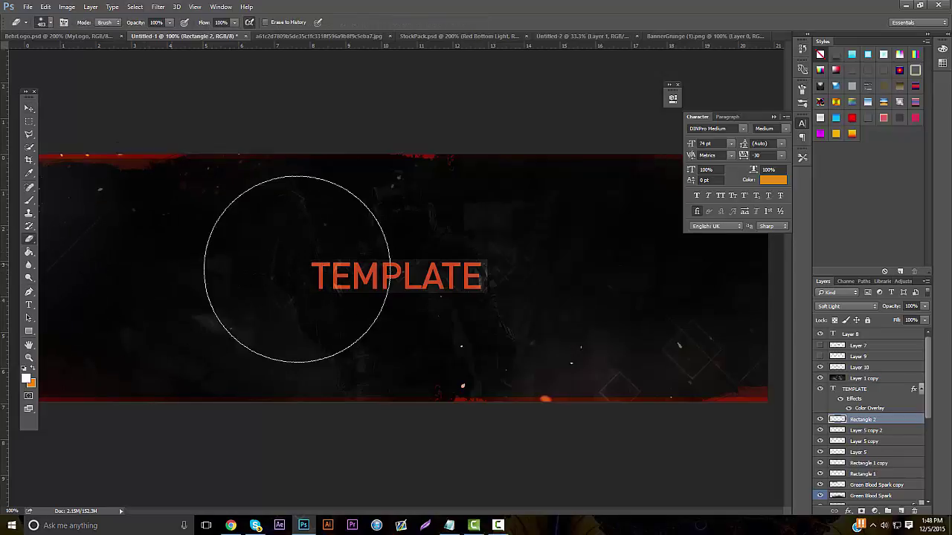
Duplicate the faded Rectangle 2 layer and set the copy's opacity to 34%.
{"action": "key", "text": "ctrl+j"}
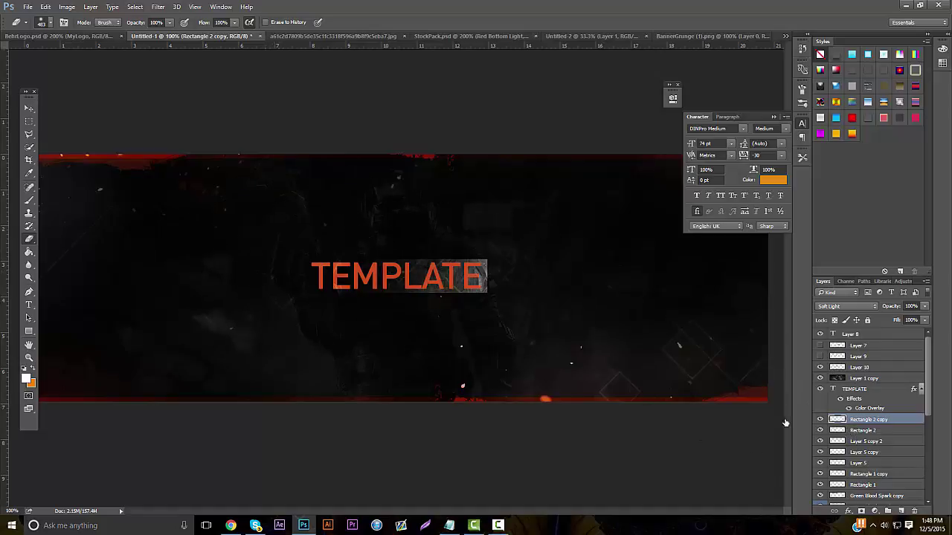
{"action": "key", "text": "alt+bracketleft"}
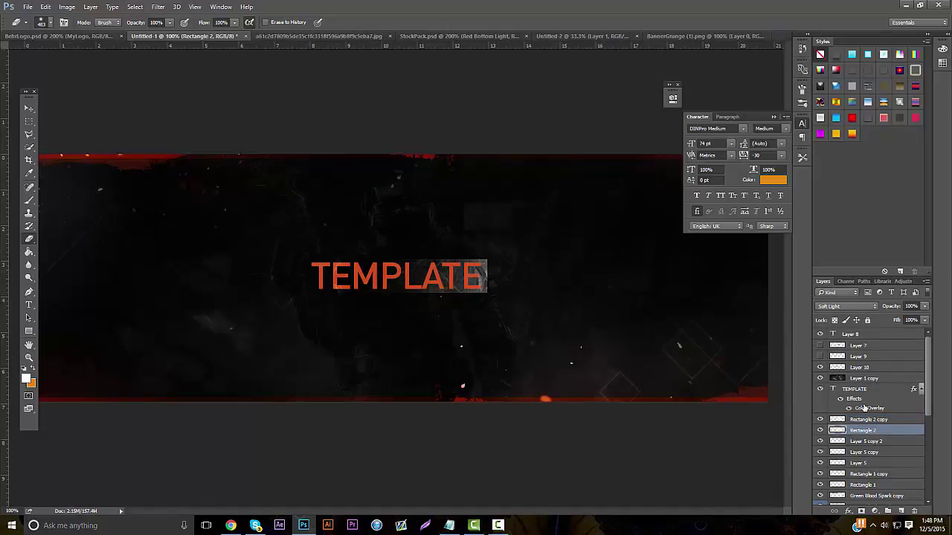
{"action": "key", "text": "alt+bracketright"}
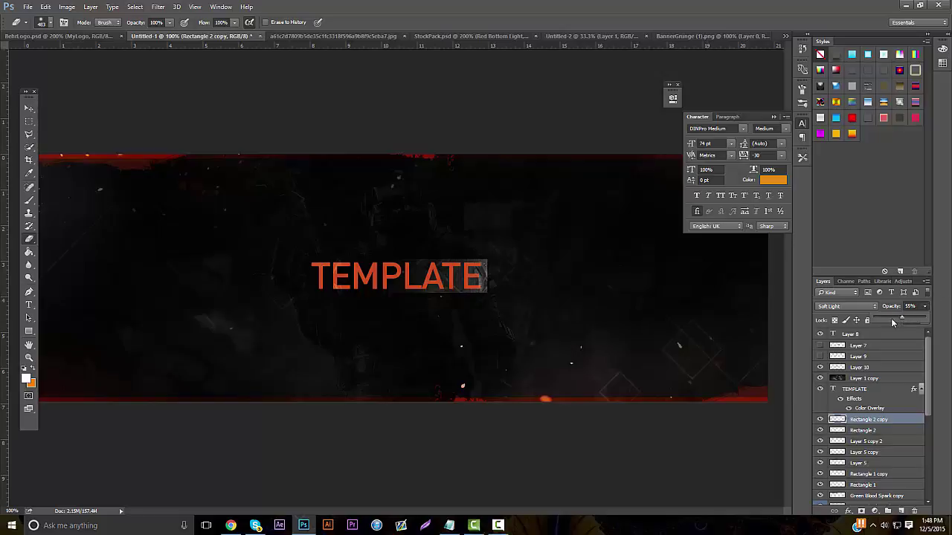
{"action": "left_click_drag", "start_coordinate": [893, 322], "coordinate": [882, 321]}
{"action": "left_click", "coordinate": [28, 357]}
{"action": "mouse_move", "coordinate": [396, 280]}
{"action": "left_mouse_down"}
{"action": "mouse_move", "coordinate": [364, 272]}
{"action": "mouse_move", "coordinate": [461, 275]}
{"action": "mouse_move", "coordinate": [448, 291]}
{"action": "mouse_move", "coordinate": [346, 285]}
{"action": "mouse_move", "coordinate": [423, 268]}
{"action": "mouse_move", "coordinate": [403, 281]}
{"action": "left_mouse_up"}
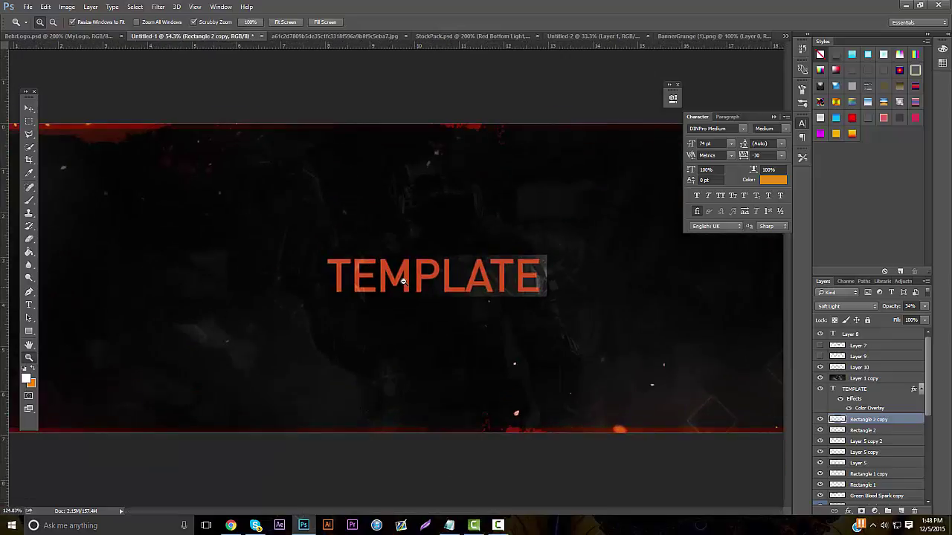
Switch to Chrome, search Google Images for "redbull logo png", and narrow the results to transparent backgrounds.
{"action": "mouse_move", "coordinate": [231, 525]}
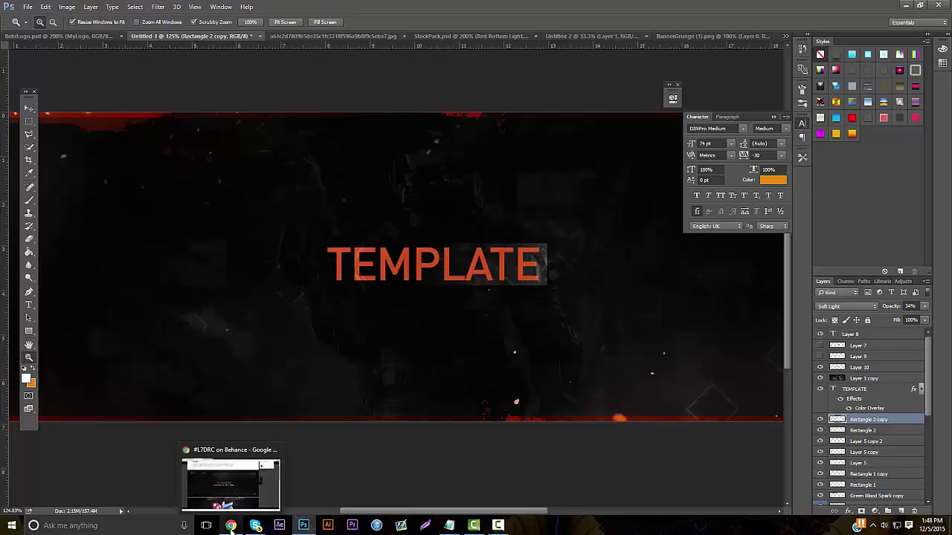
{"action": "left_click", "coordinate": [231, 525]}
{"action": "left_click", "coordinate": [253, 7]}
{"action": "scroll", "coordinate": [216, 52], "scroll_direction": "up", "scroll_amount": 4}
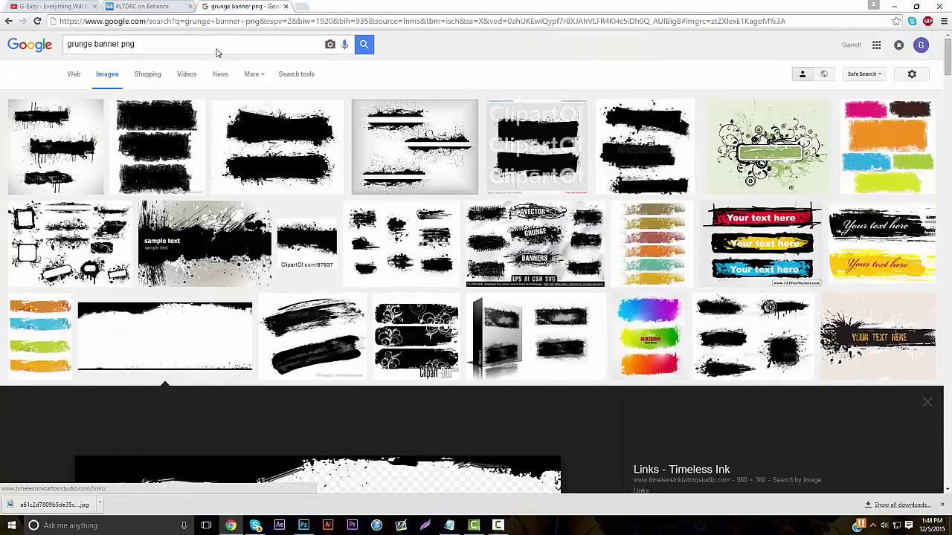
{"action": "triple_click", "coordinate": [216, 49]}
{"action": "type", "text": "redbull l"}
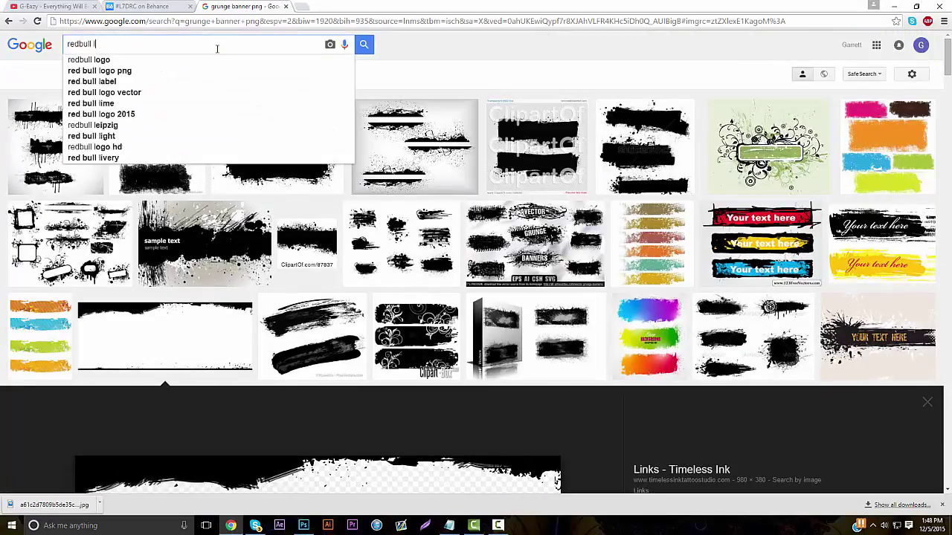
{"action": "type", "text": "ogo png"}
{"action": "key", "text": "Return"}
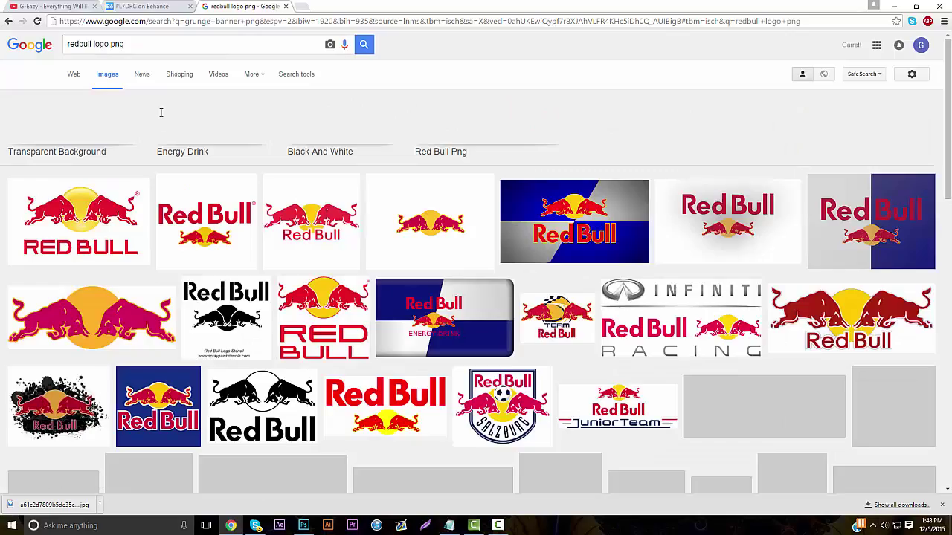
{"action": "left_click", "coordinate": [93, 139]}
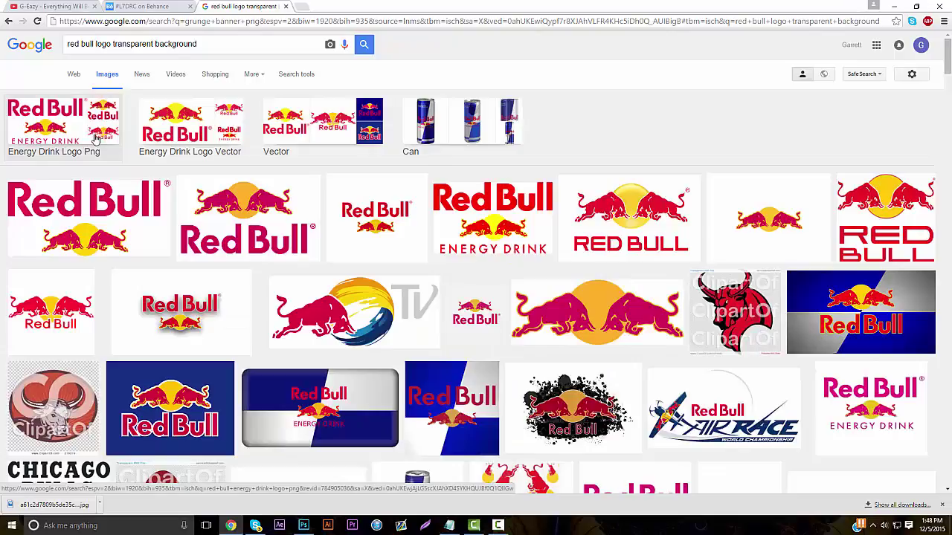
Search Google Images for "kontroll freek png".
{"action": "double_click", "coordinate": [217, 41]}
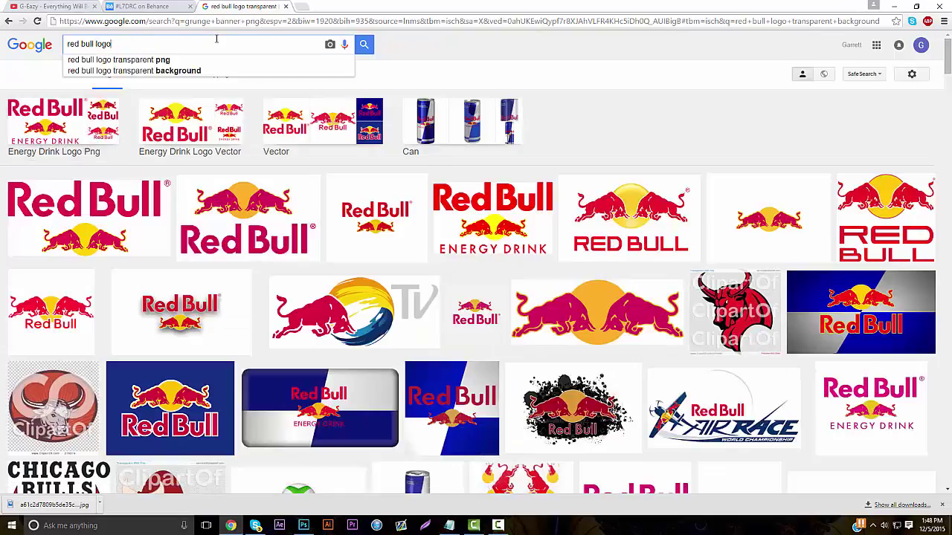
{"action": "key", "text": "ctrl+a"}
{"action": "type", "text": "rkontrol"}
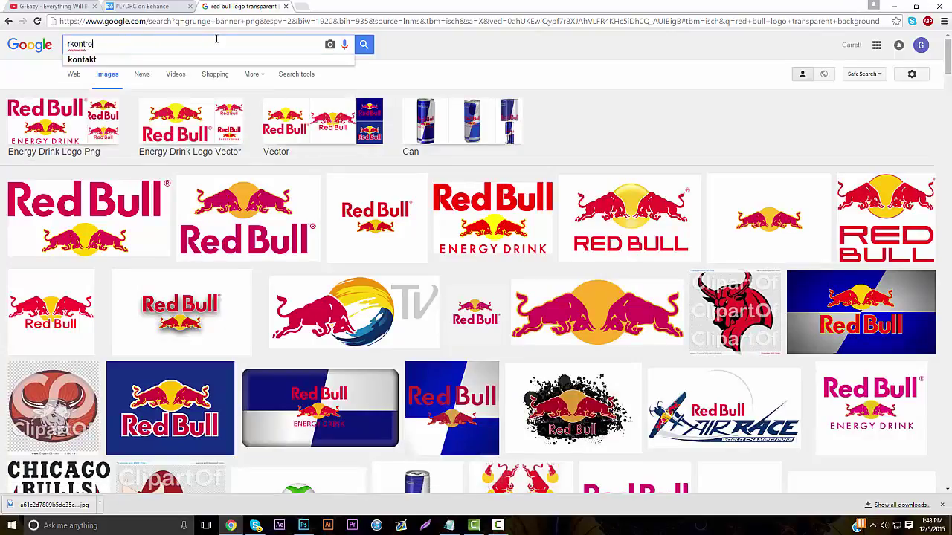
{"action": "key", "text": "ctrl+a"}
{"action": "type", "text": "kongt"}
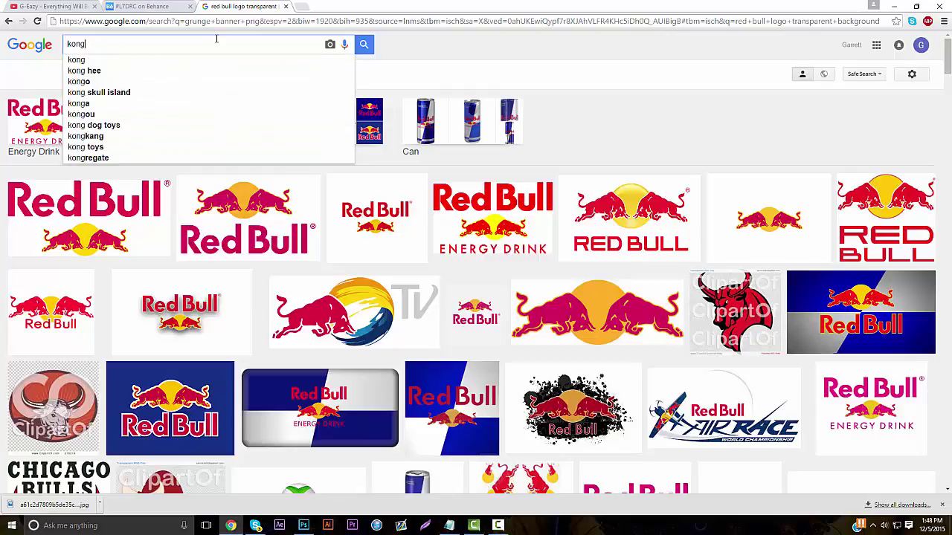
{"action": "key", "text": "BackSpace"}
{"action": "key", "text": "BackSpace"}
{"action": "type", "text": "troll fr"}
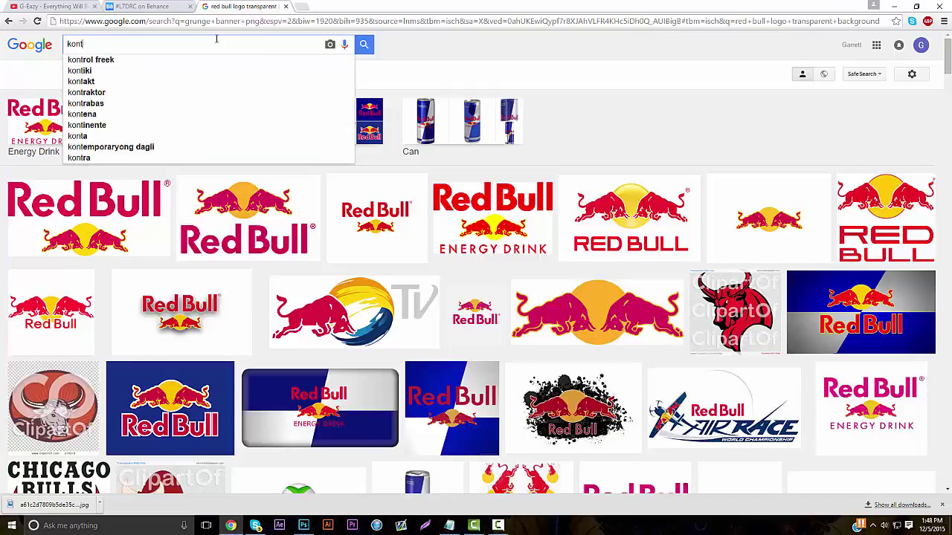
{"action": "type", "text": "eek png"}
{"action": "key", "text": "Return"}
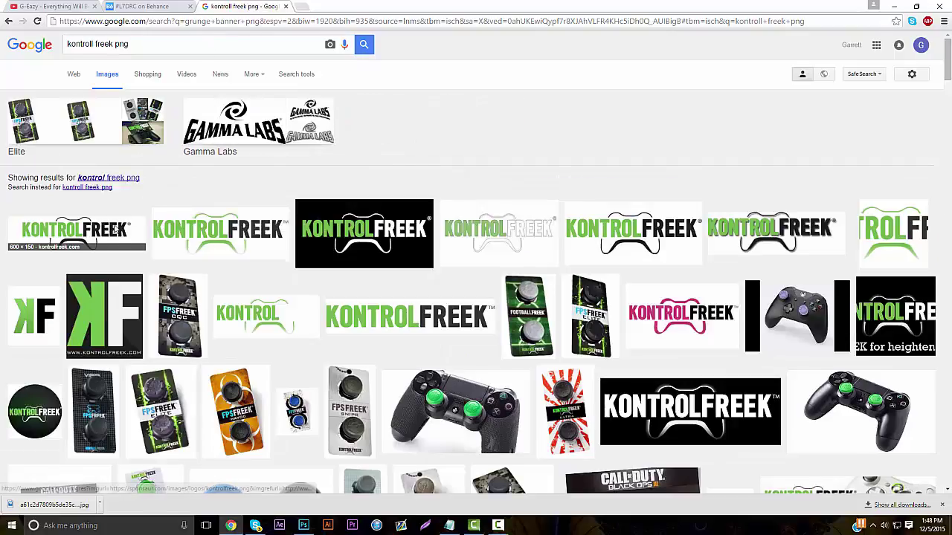
Preview several KontrolFreek logo results to find one with a transparent background.
{"action": "left_click", "coordinate": [76, 234]}
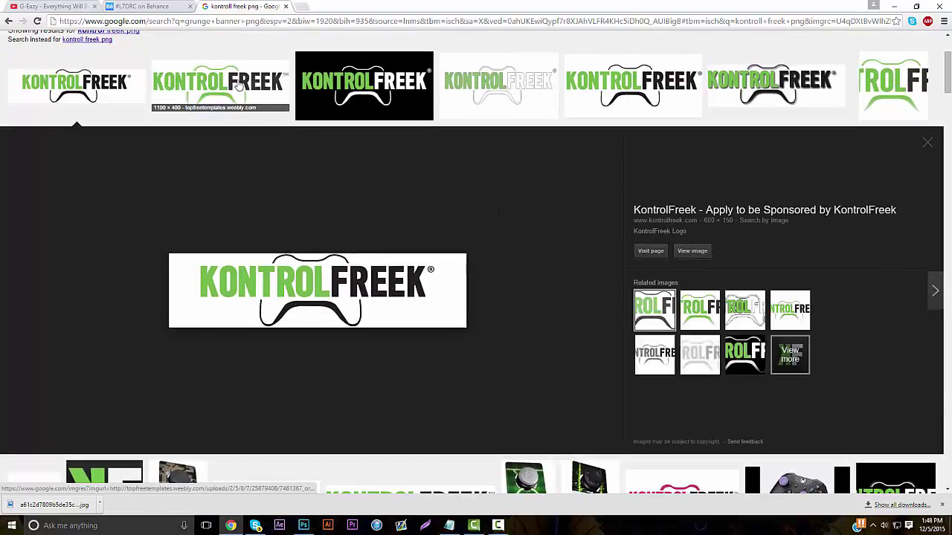
{"action": "left_click", "coordinate": [219, 83]}
{"action": "left_click", "coordinate": [491, 89]}
{"action": "left_click", "coordinate": [632, 85]}
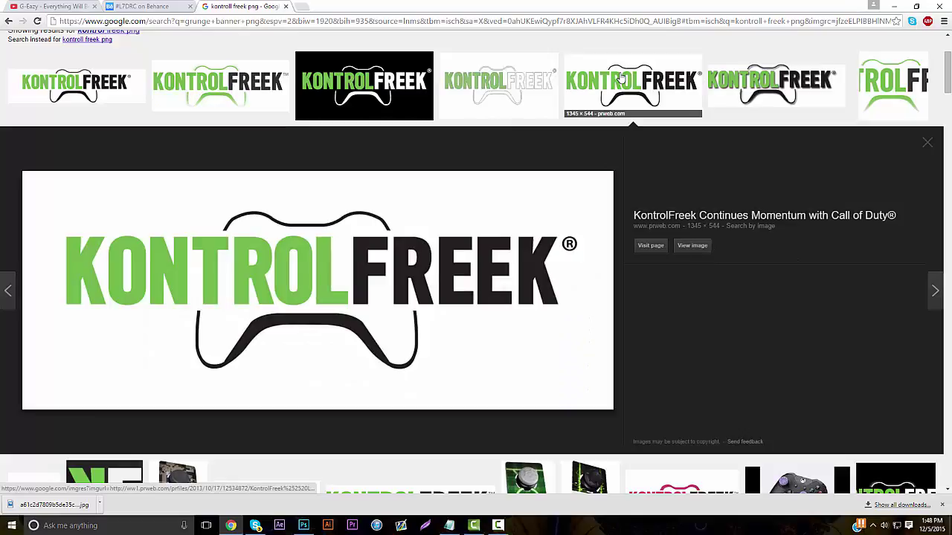
{"action": "left_click", "coordinate": [777, 89]}
{"action": "scroll", "coordinate": [695, 119], "scroll_direction": "down", "scroll_amount": 5}
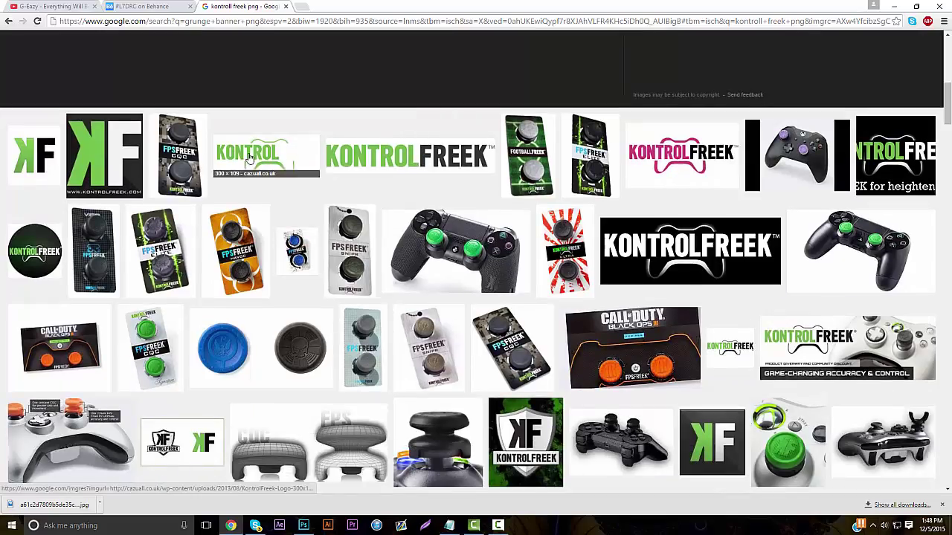
Open the transparent KontrolFreek wordmark from upperedgeracing.com at full size, also in a second browser tab.
{"action": "left_click", "coordinate": [446, 152]}
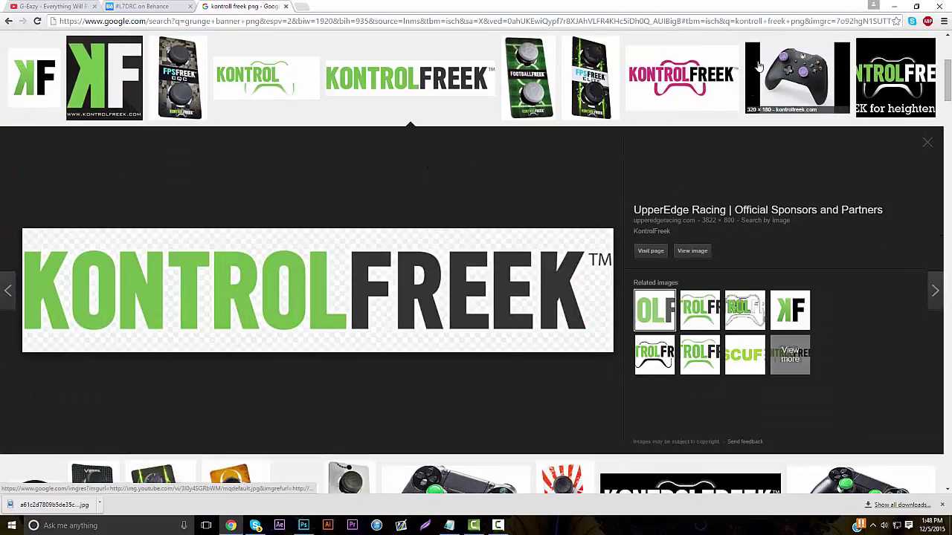
{"action": "left_click", "coordinate": [692, 250]}
{"action": "right_click", "coordinate": [352, 155]}
{"action": "left_click", "coordinate": [387, 158]}
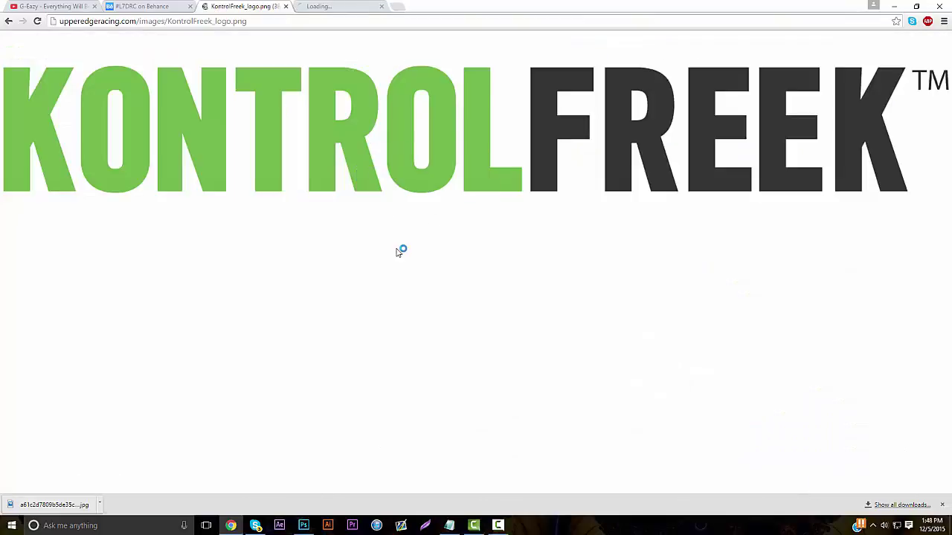
{"action": "left_click", "coordinate": [322, 7]}
Copy the full-size KontrolFreek logo and save it to the Desktop as the PNG image KontrolFreek_logo.
{"action": "right_click", "coordinate": [363, 141]}
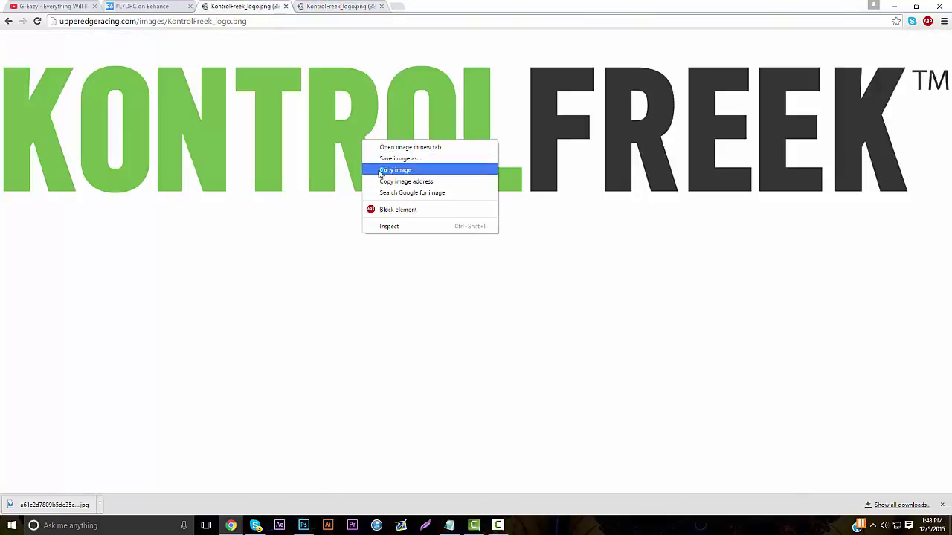
{"action": "left_click", "coordinate": [383, 170]}
{"action": "right_click", "coordinate": [326, 126]}
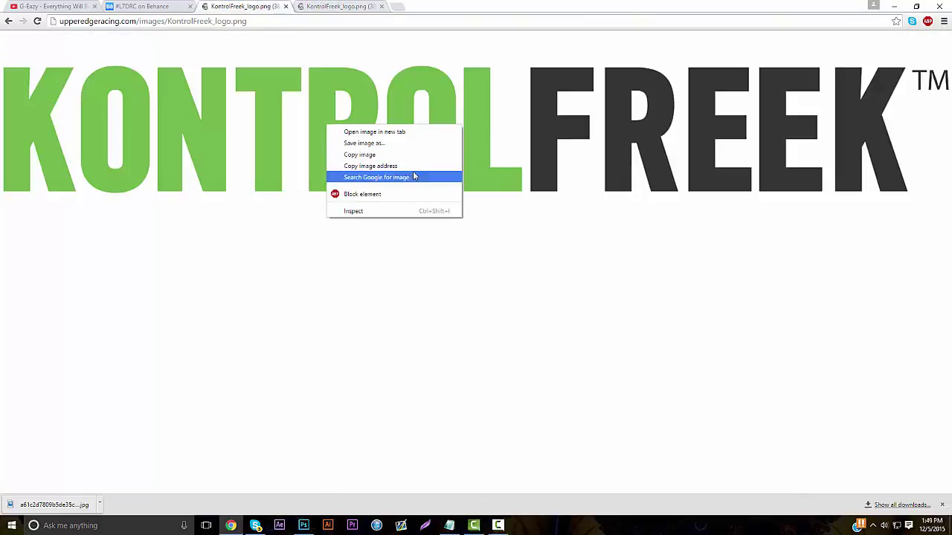
{"action": "left_click", "coordinate": [357, 143]}
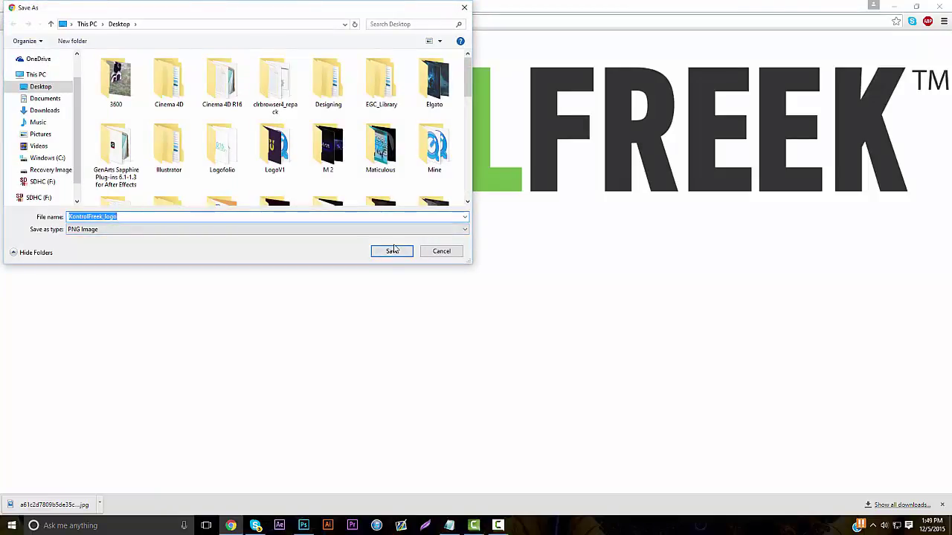
{"action": "left_click", "coordinate": [394, 248]}
Switch to Photoshop and open KontrolFreek_logo.png from the Desktop.
{"action": "left_click", "coordinate": [303, 525]}
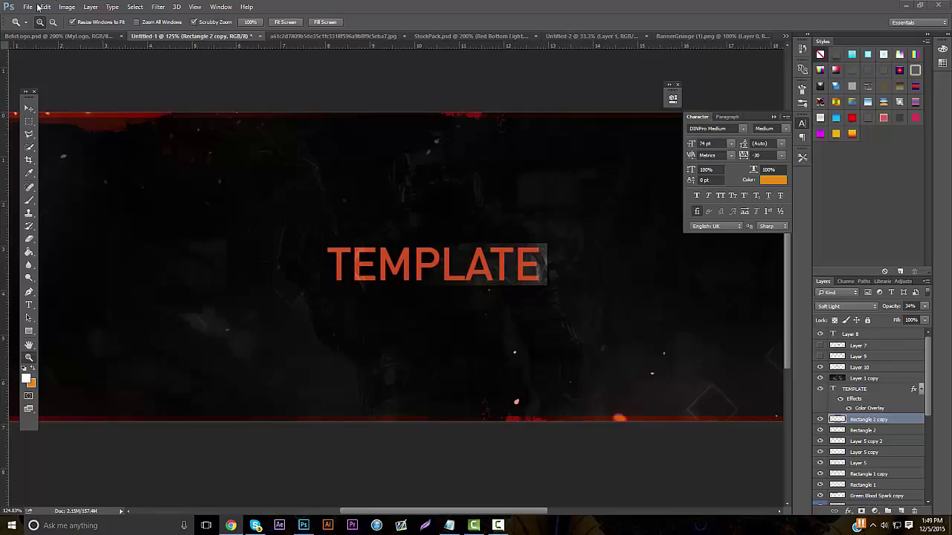
{"action": "left_click", "coordinate": [28, 6]}
{"action": "left_click", "coordinate": [30, 25]}
{"action": "type", "text": "k"}
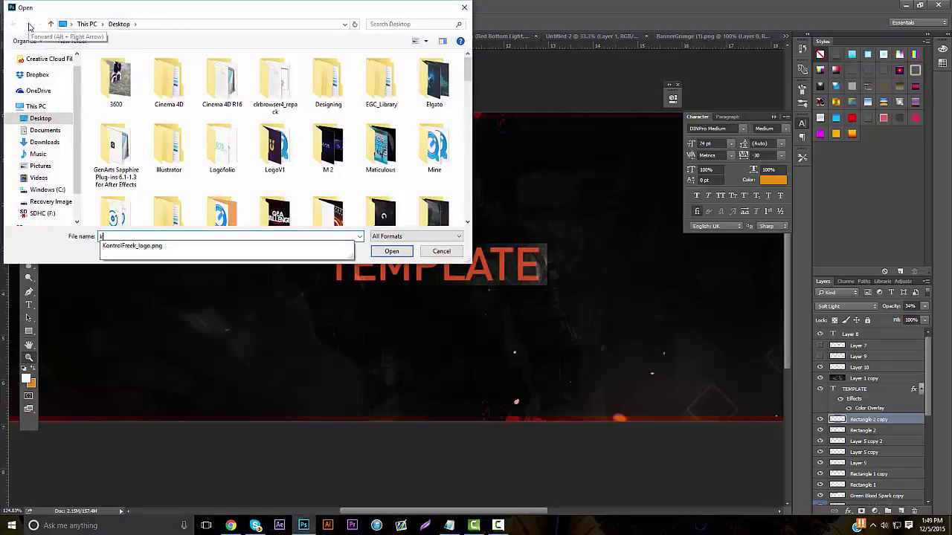
{"action": "type", "text": "ong"}
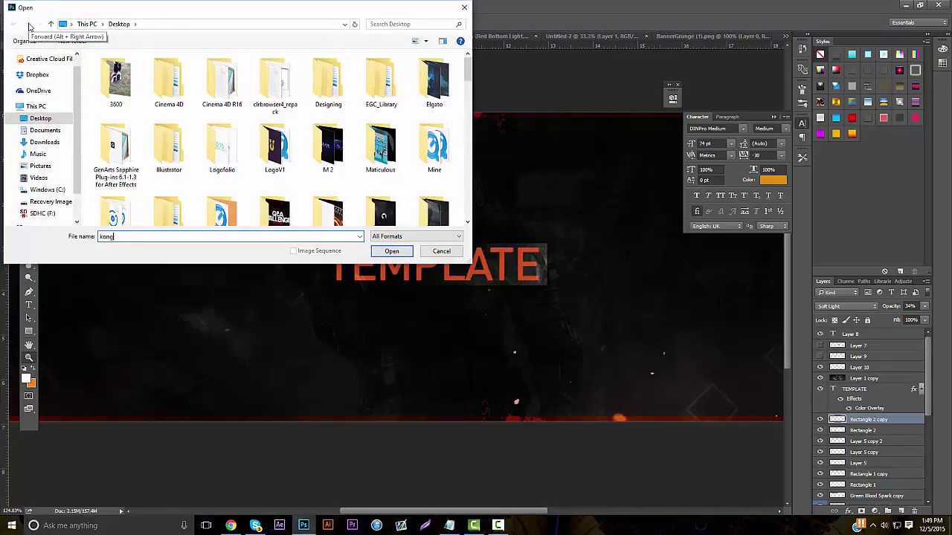
{"action": "key", "text": "BackSpace"}
{"action": "key", "text": "Down"}
{"action": "key", "text": "Return"}
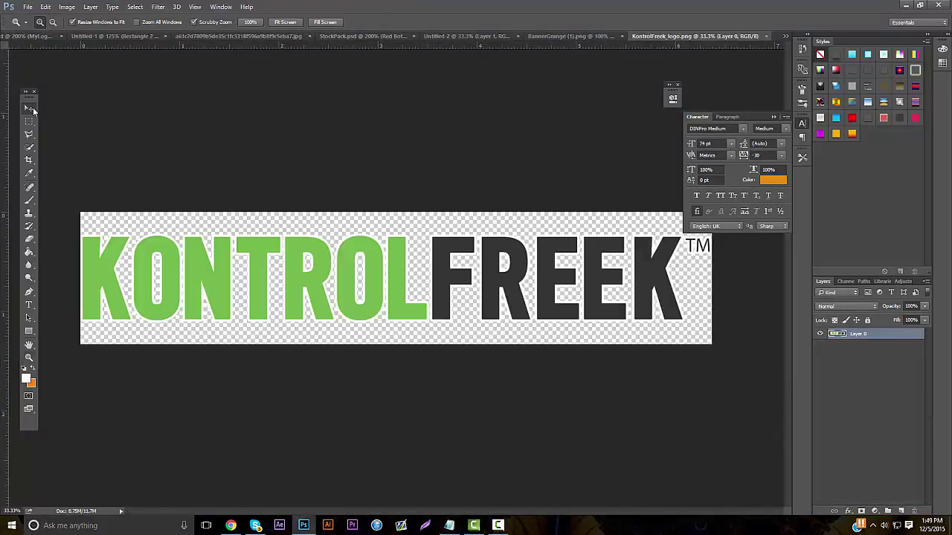
Bring the KontrolFreek logo into the banner document and scale it down to a small wordmark below the start of the TEMPLATE title.
{"action": "left_click", "coordinate": [30, 110]}
{"action": "left_click_drag", "start_coordinate": [307, 210], "coordinate": [325, 196]}
{"action": "key", "text": "ctrl+t"}
{"action": "left_click_drag", "start_coordinate": [322, 253], "coordinate": [592, 221]}
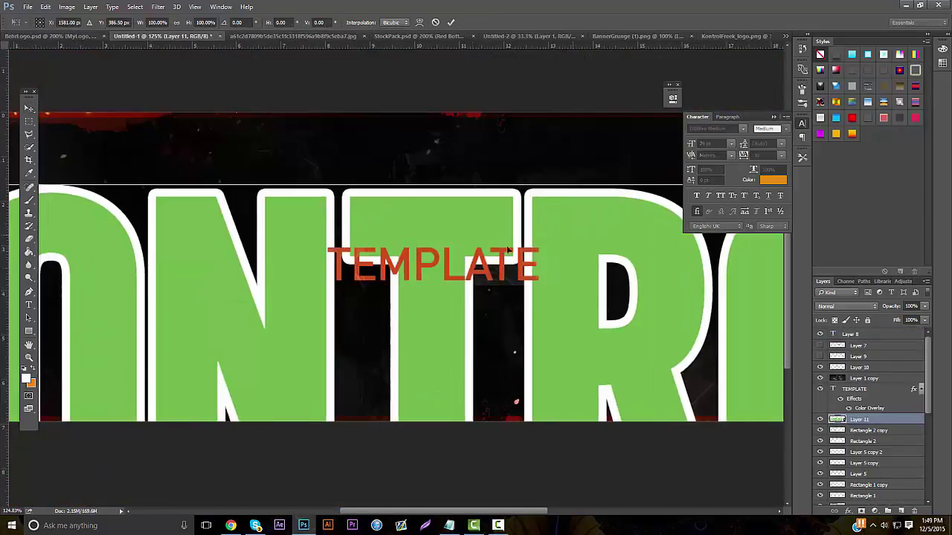
{"action": "left_click_drag", "start_coordinate": [210, 221], "coordinate": [537, 206]}
{"action": "left_click_drag", "start_coordinate": [140, 183], "coordinate": [513, 226]}
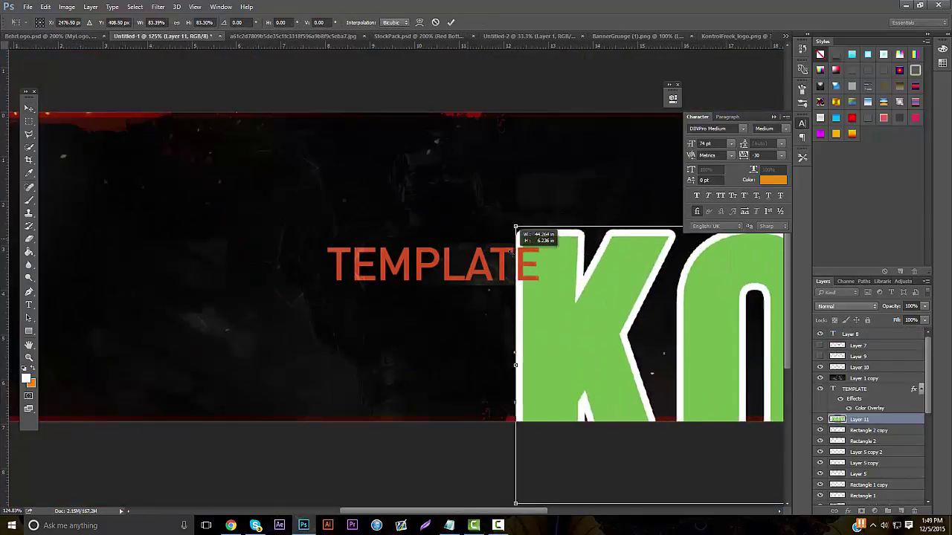
{"action": "left_click_drag", "start_coordinate": [543, 284], "coordinate": [229, 224]}
{"action": "left_click_drag", "start_coordinate": [369, 209], "coordinate": [153, 291]}
{"action": "left_click_drag", "start_coordinate": [119, 190], "coordinate": [197, 331]}
{"action": "left_click_drag", "start_coordinate": [190, 235], "coordinate": [660, 311]}
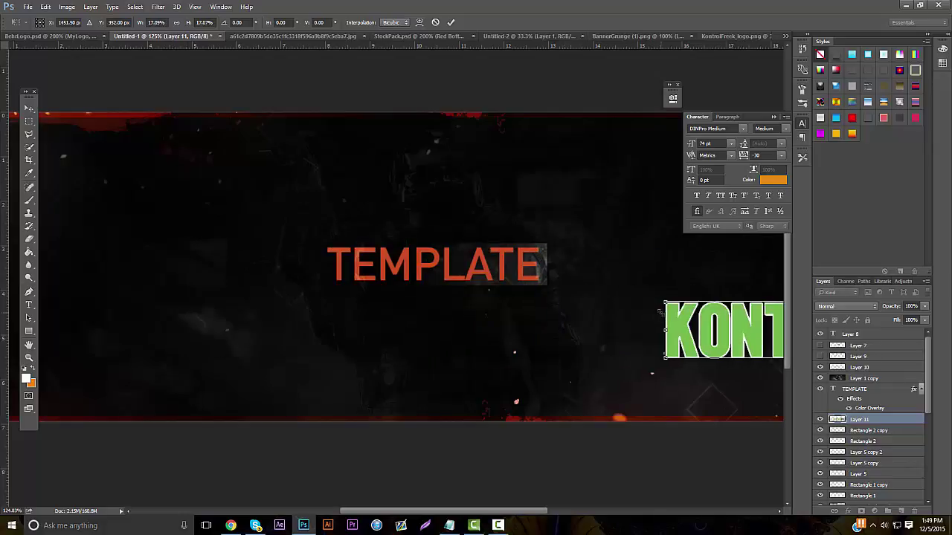
{"action": "left_click_drag", "start_coordinate": [589, 311], "coordinate": [303, 271]}
{"action": "key", "text": "Return"}
Apply a Color Overlay in white (ffffff) to the KontrolFreek logo layer.
{"action": "right_click", "coordinate": [875, 422]}
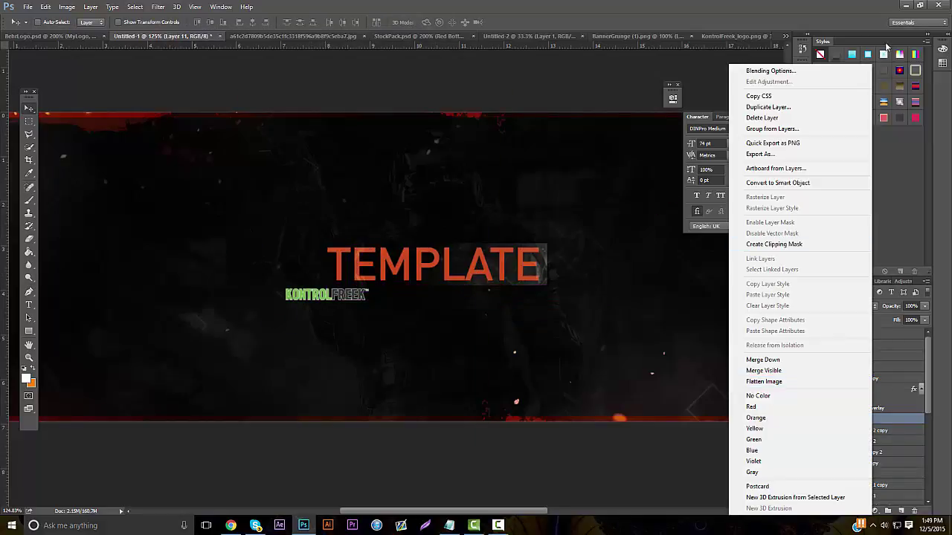
{"action": "left_click", "coordinate": [818, 71]}
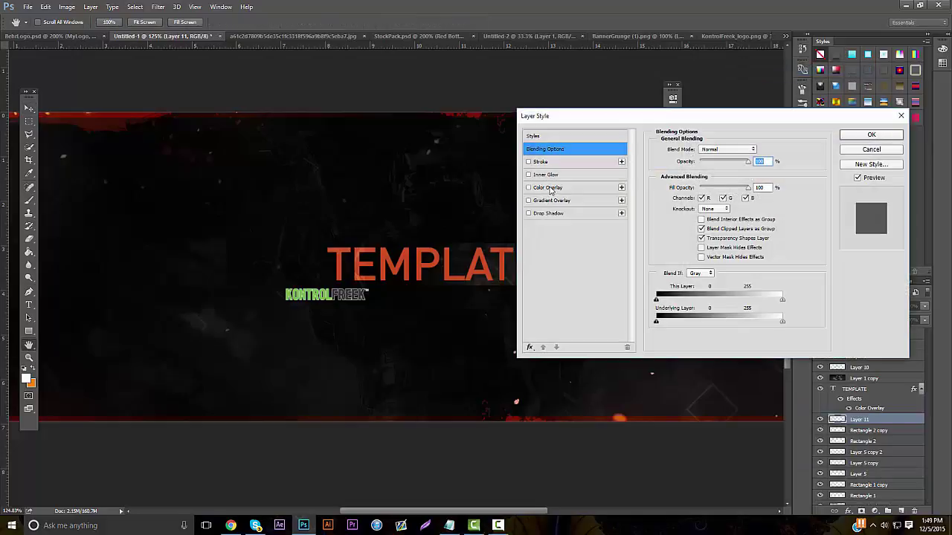
{"action": "left_click", "coordinate": [548, 188]}
{"action": "left_click", "coordinate": [760, 150]}
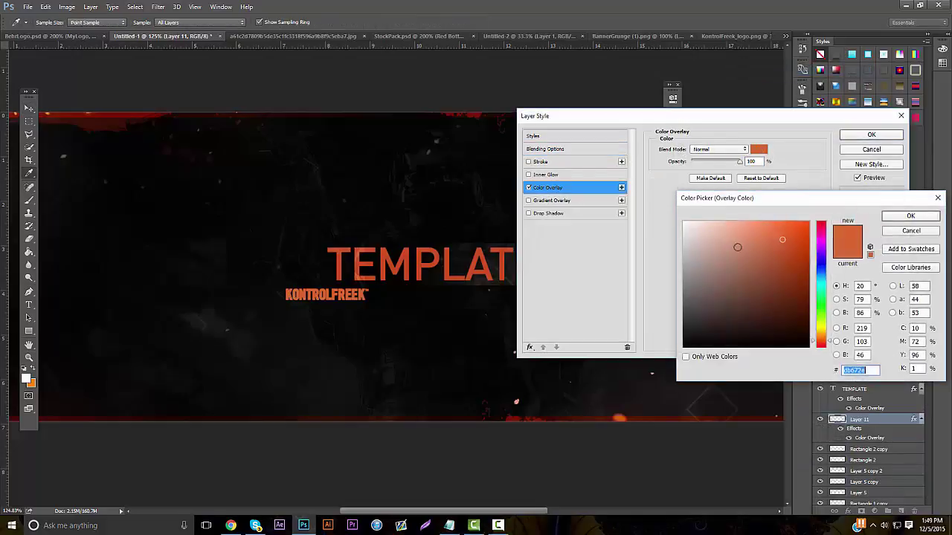
{"action": "type", "text": "ffffff"}
{"action": "left_click", "coordinate": [910, 215]}
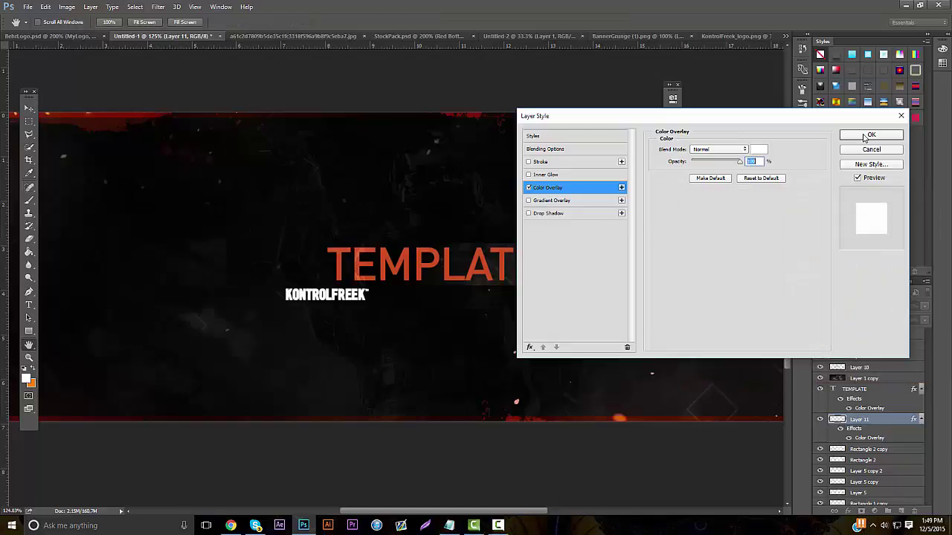
{"action": "left_click", "coordinate": [870, 134]}
Switch to Chrome and search Google Images for "monster logo png".
{"action": "left_click", "coordinate": [230, 525]}
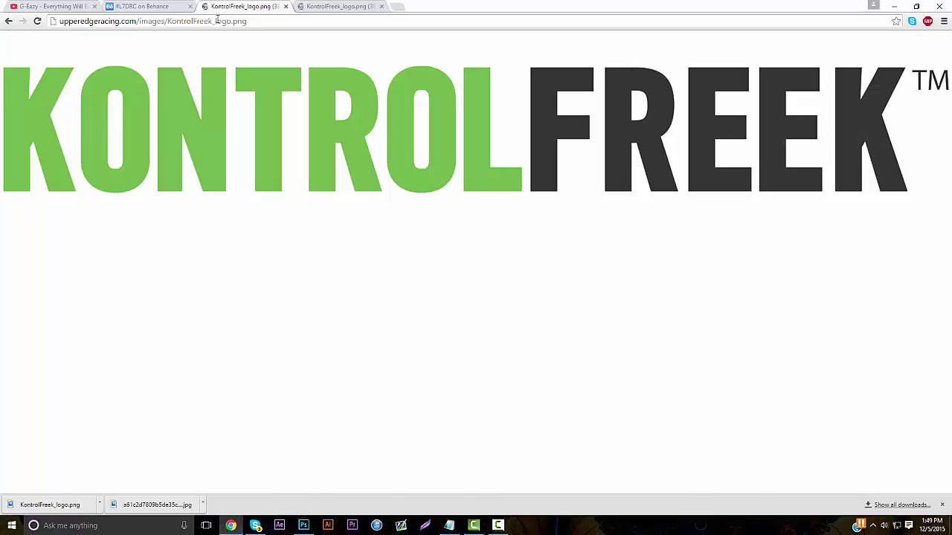
{"action": "left_click", "coordinate": [209, 23]}
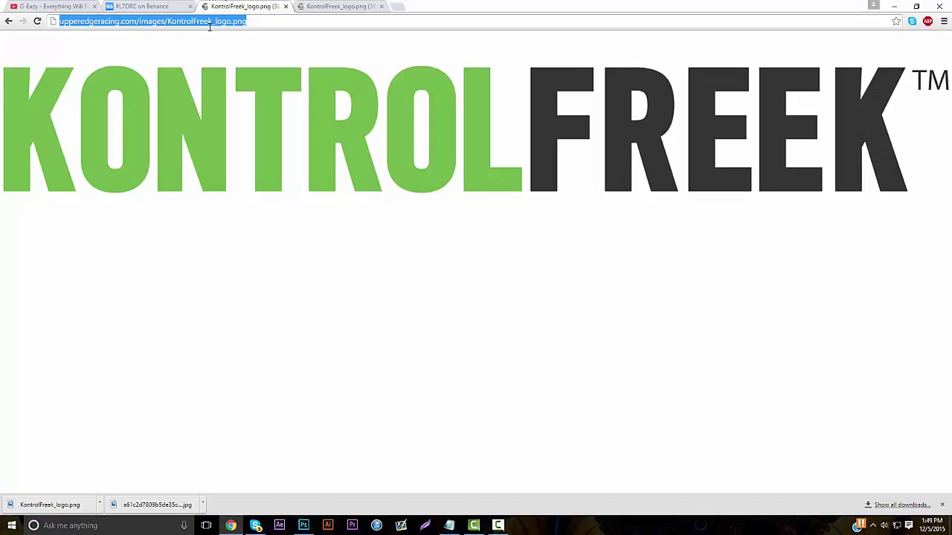
{"action": "type", "text": "monster logo"}
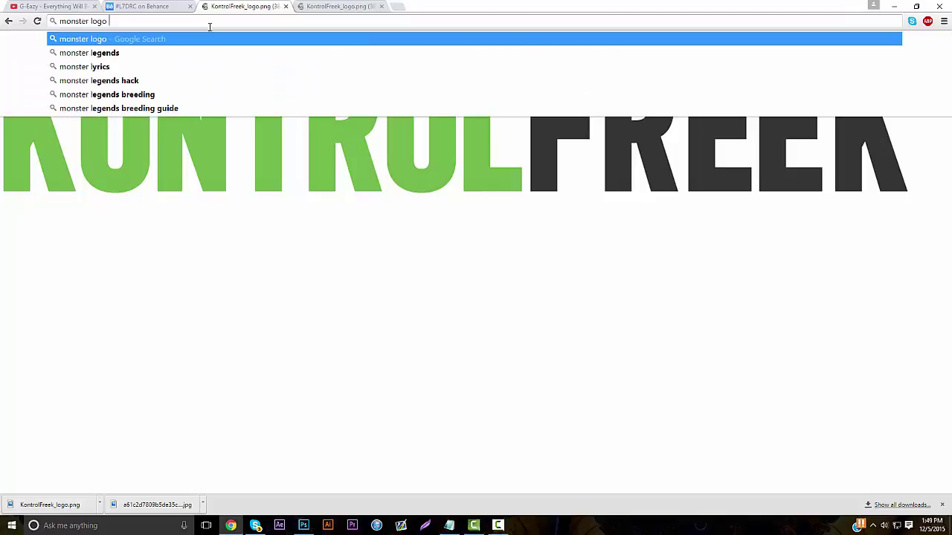
{"action": "type", "text": " png"}
{"action": "key", "text": "Return"}
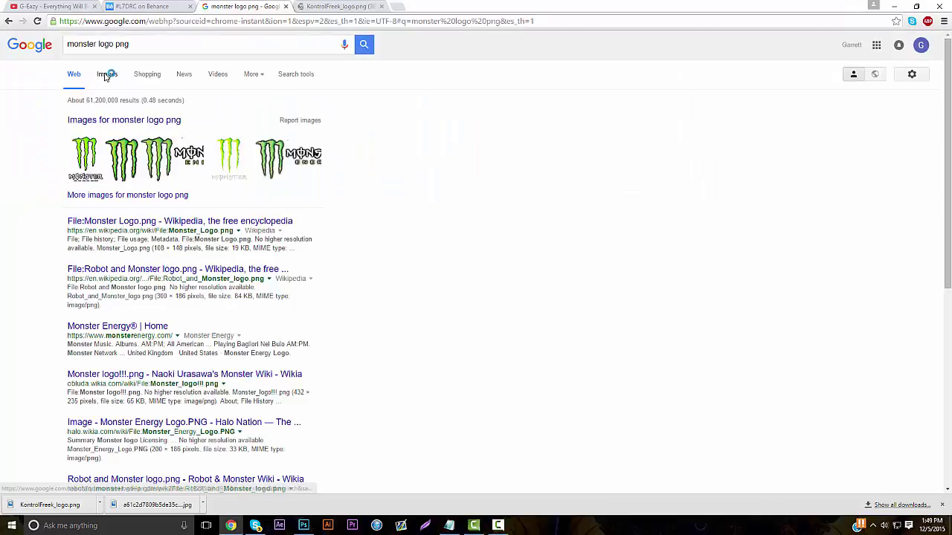
{"action": "left_click", "coordinate": [105, 75]}
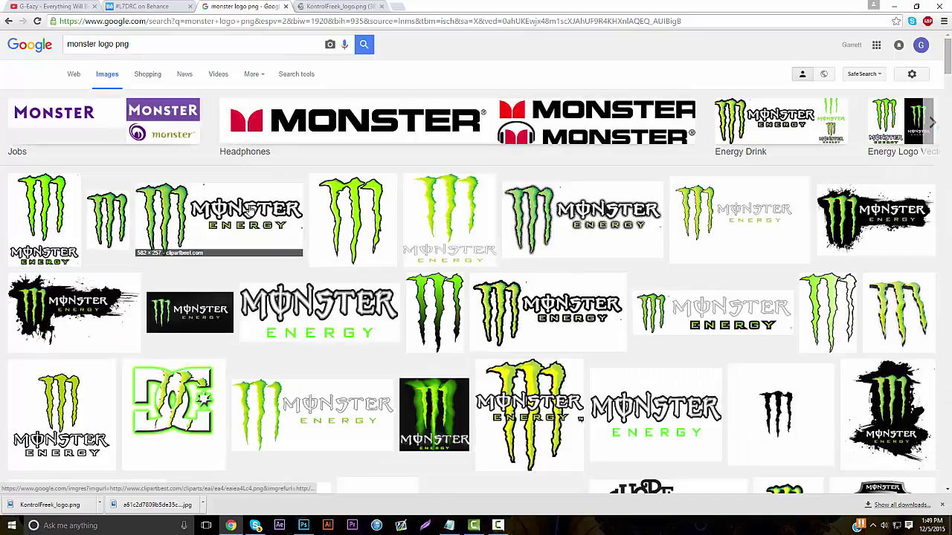
Preview the Monster Energy logo results, open the augustacountyfairva.com version at full size and save it to the Desktop as a PNG.
{"action": "left_click", "coordinate": [655, 252]}
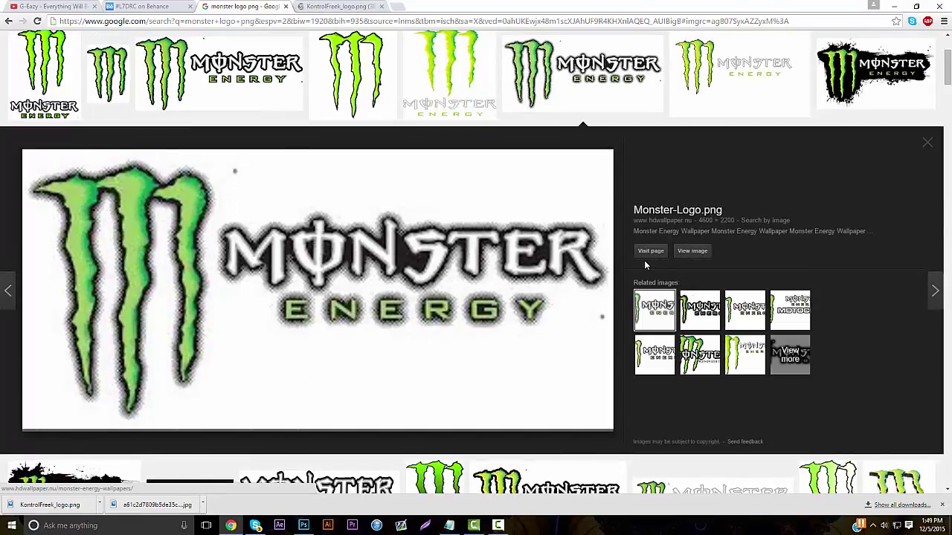
{"action": "left_click", "coordinate": [743, 89]}
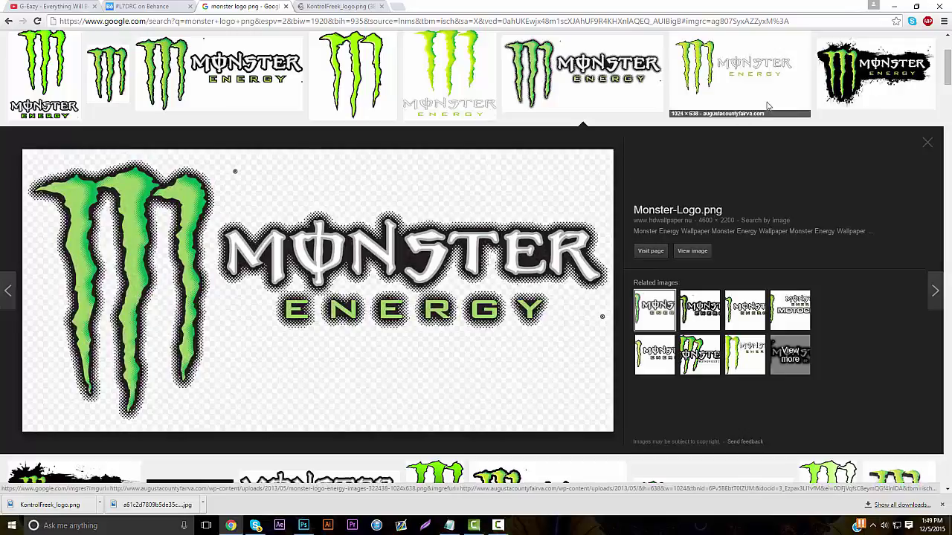
{"action": "left_click", "coordinate": [690, 251]}
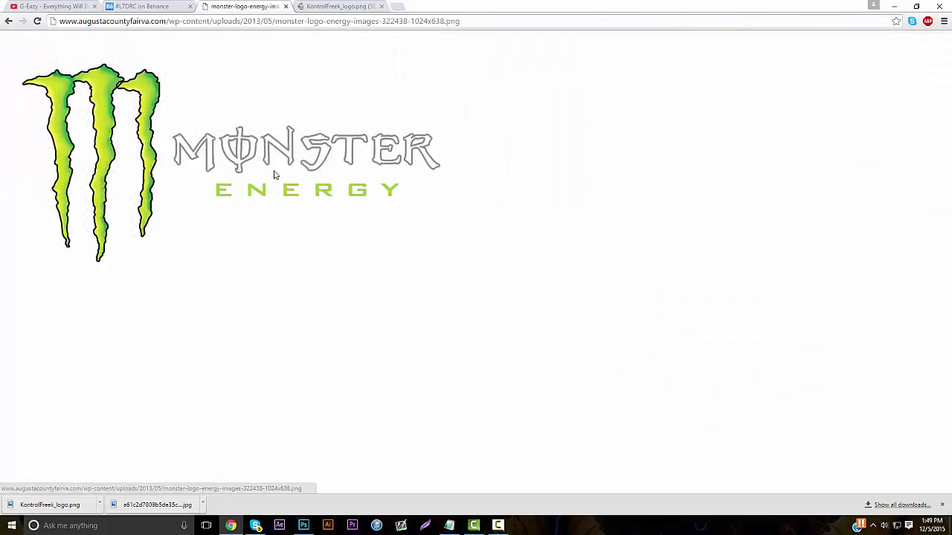
{"action": "right_click", "coordinate": [276, 171]}
{"action": "left_click", "coordinate": [308, 189]}
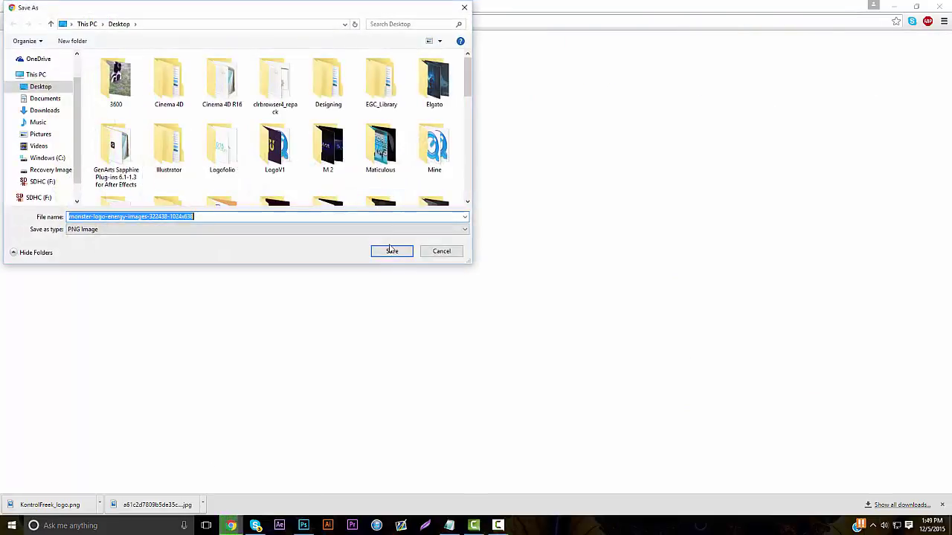
{"action": "left_click", "coordinate": [398, 254]}
{"action": "left_click", "coordinate": [303, 525]}
{"action": "left_click", "coordinate": [27, 7]}
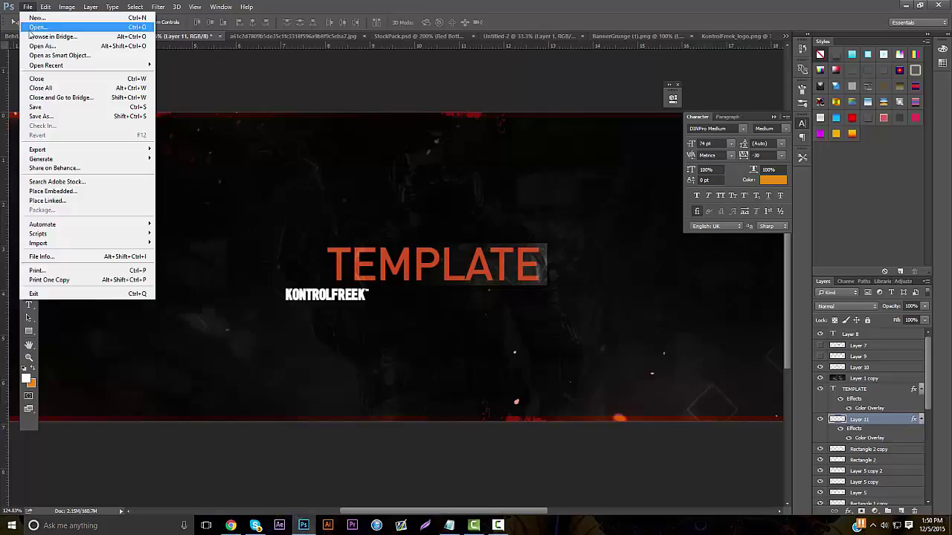
{"action": "left_click", "coordinate": [37, 26]}
{"action": "type", "text": "mons"}
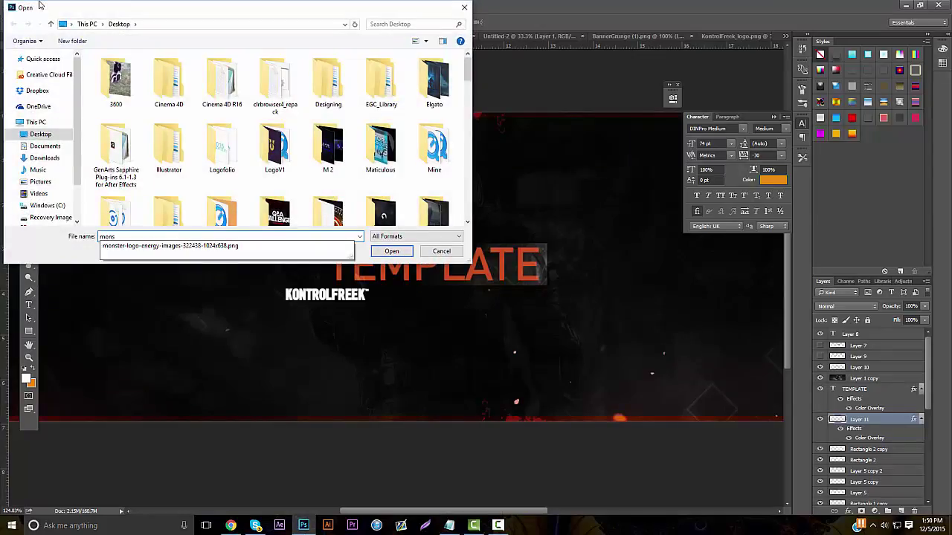
{"action": "key", "text": "Down"}
{"action": "key", "text": "Return"}
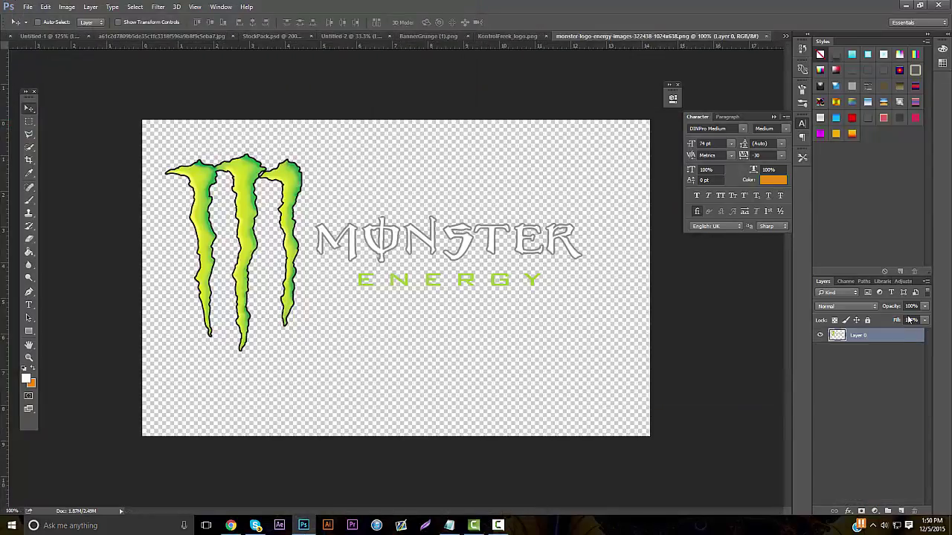
Apply a white Color Overlay to the Monster Energy logo layer.
{"action": "right_click", "coordinate": [892, 341]}
{"action": "left_click", "coordinate": [792, 68]}
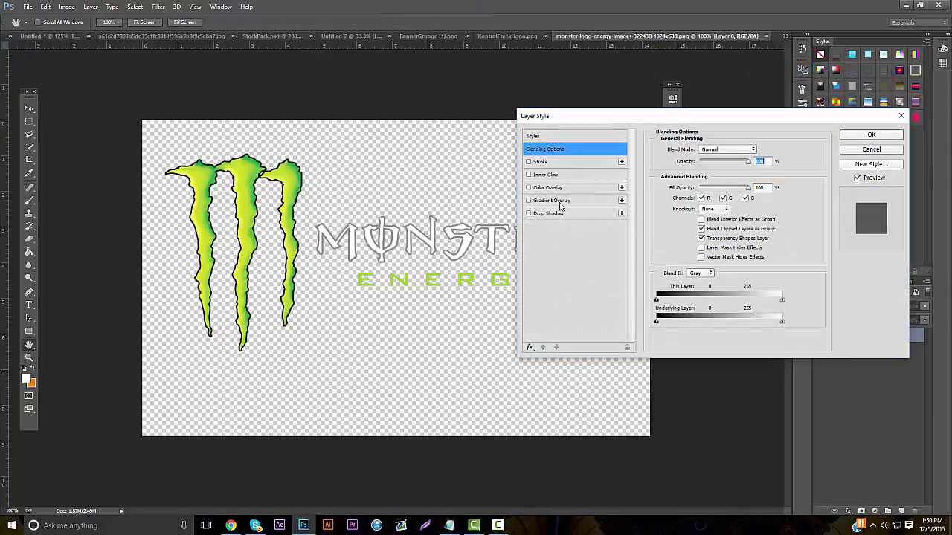
{"action": "left_click", "coordinate": [550, 188]}
{"action": "left_click", "coordinate": [870, 135]}
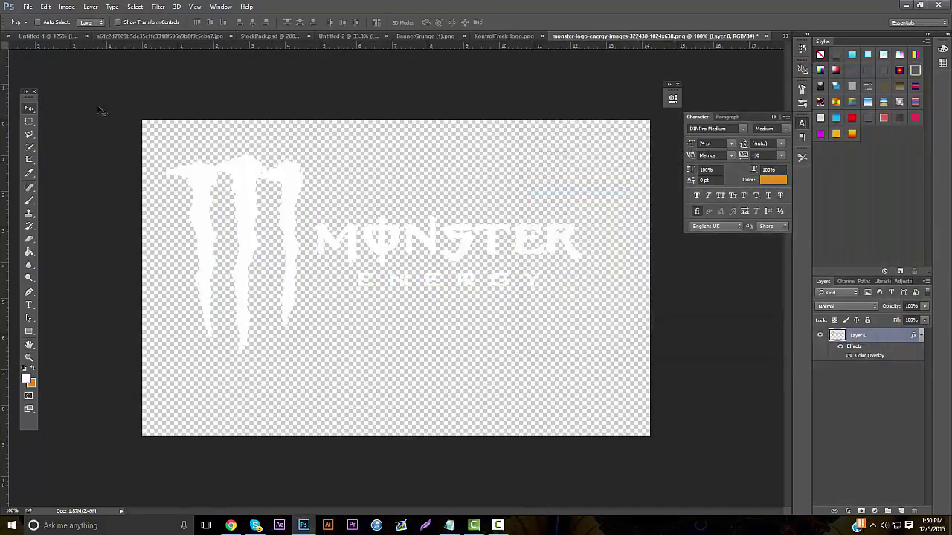
Bring the Monster logo into the banner and scale it down beside the KontrolFreek wordmark, checking the #L7DRC reference banner on Behance for sizing.
{"action": "left_click_drag", "start_coordinate": [101, 110], "coordinate": [549, 352]}
{"action": "key", "text": "ctrl+t"}
{"action": "left_click_drag", "start_coordinate": [658, 379], "coordinate": [402, 301]}
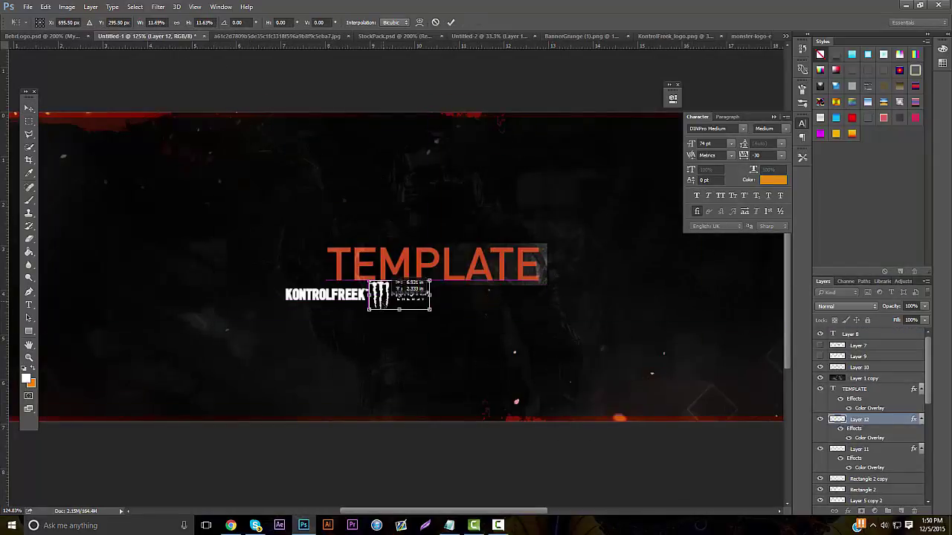
{"action": "left_click", "coordinate": [232, 526]}
{"action": "left_click", "coordinate": [147, 5]}
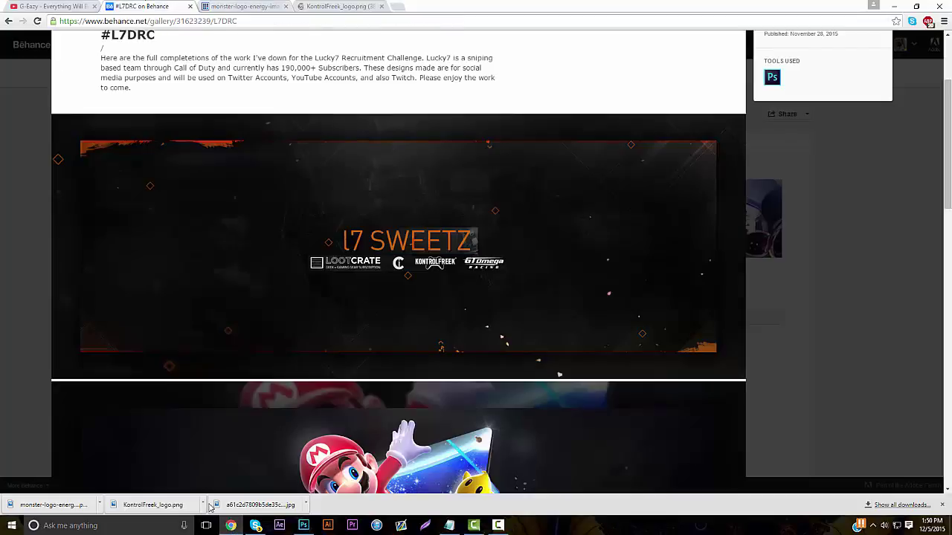
{"action": "key", "text": "alt+Tab"}
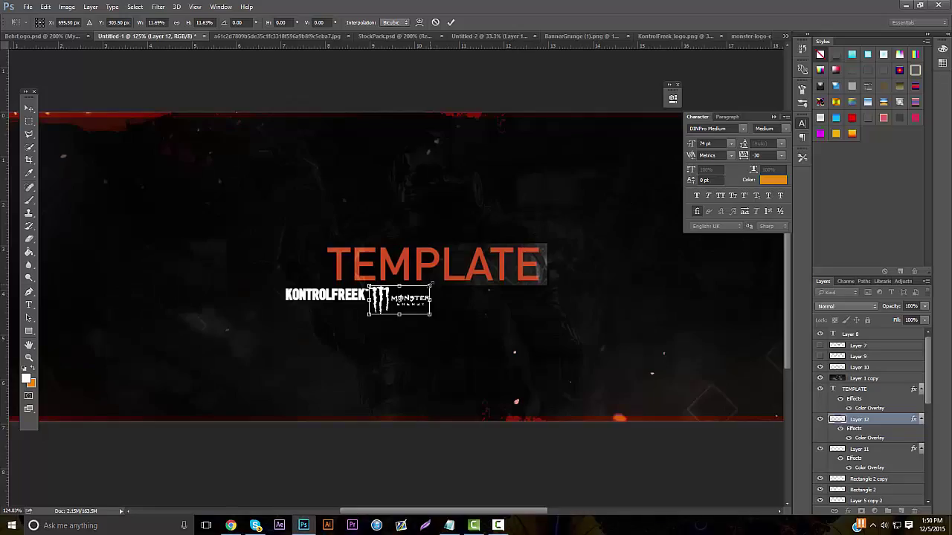
{"action": "mouse_move", "coordinate": [430, 286]}
{"action": "left_mouse_down"}
{"action": "mouse_move", "coordinate": [406, 291]}
{"action": "mouse_move", "coordinate": [418, 286]}
{"action": "mouse_move", "coordinate": [428, 301]}
{"action": "left_mouse_up"}
{"action": "key", "text": "Return"}
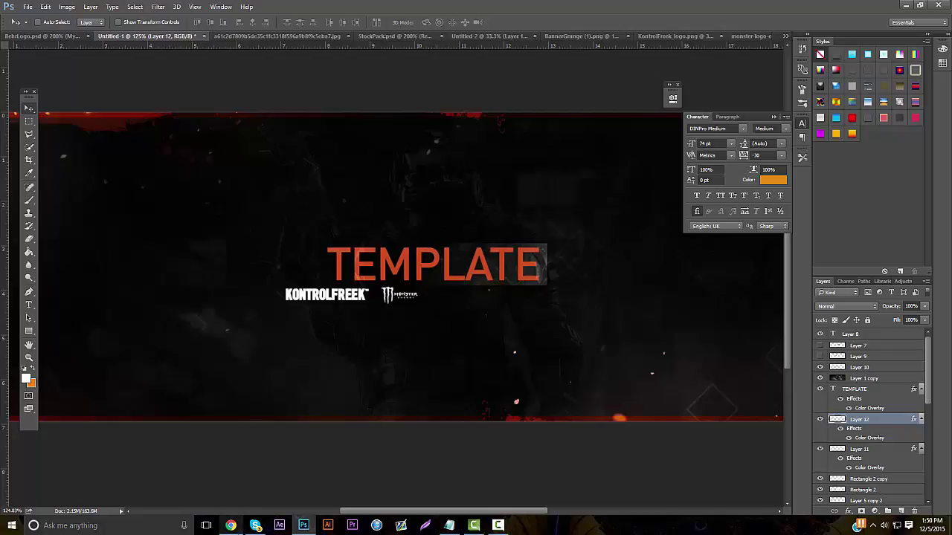
Switch to Chrome and search Google Images for "dxracer logo".
{"action": "key", "text": "alt+Tab"}
{"action": "left_click", "coordinate": [301, 5]}
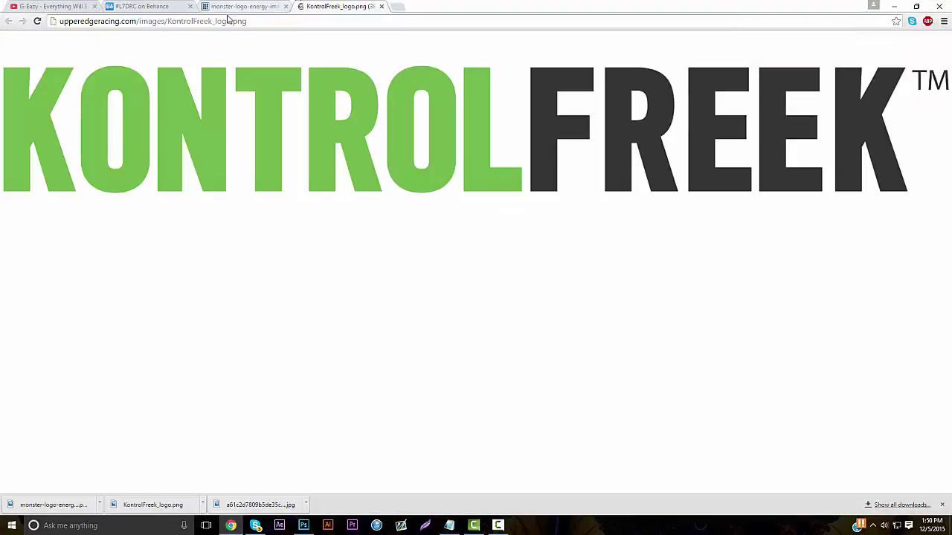
{"action": "left_click", "coordinate": [297, 6]}
{"action": "key", "text": "ctrl+l"}
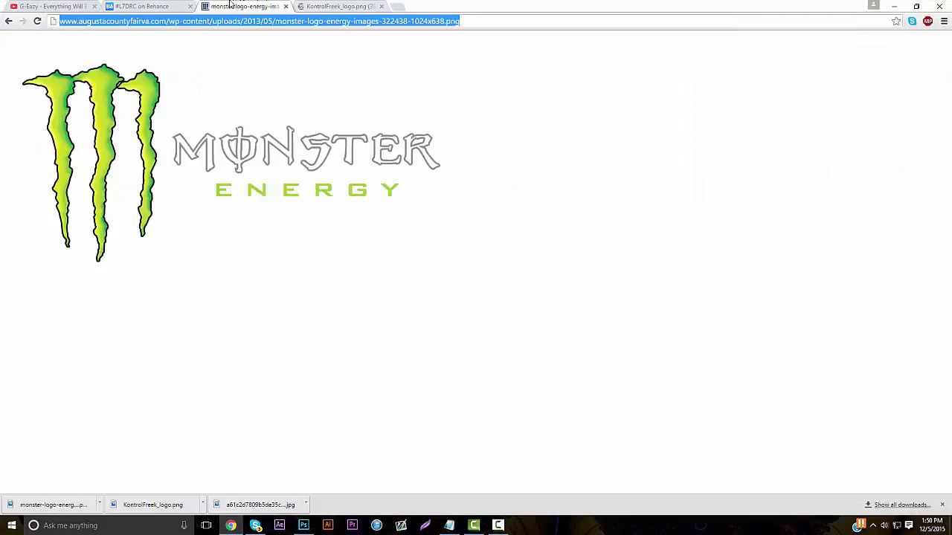
{"action": "type", "text": "dx"}
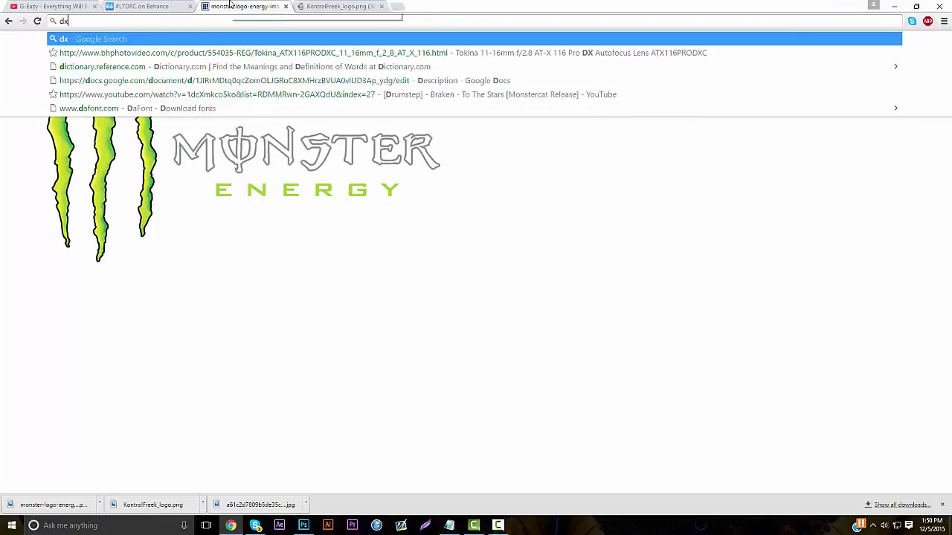
{"action": "type", "text": "rac"}
{"action": "type", "text": "ogo"}
{"action": "key", "text": "Return"}
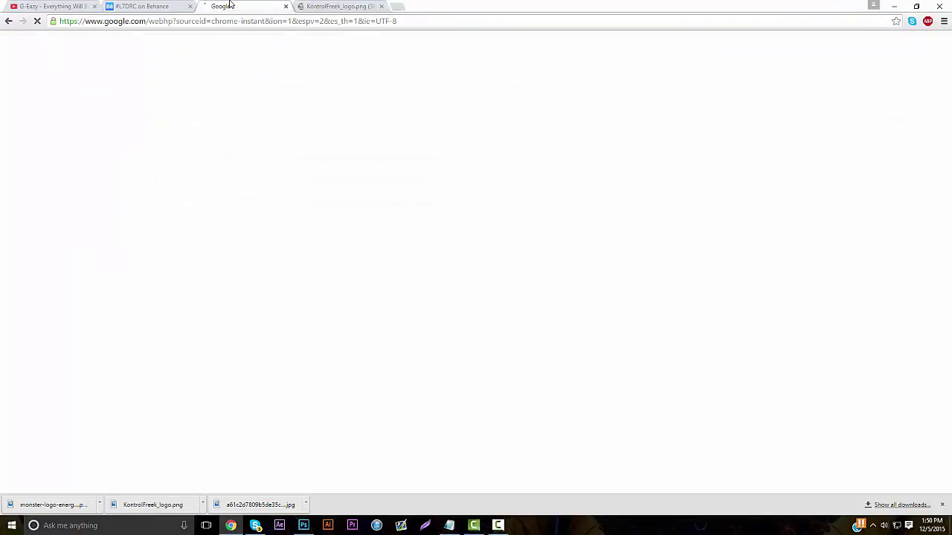
{"action": "left_click", "coordinate": [102, 73]}
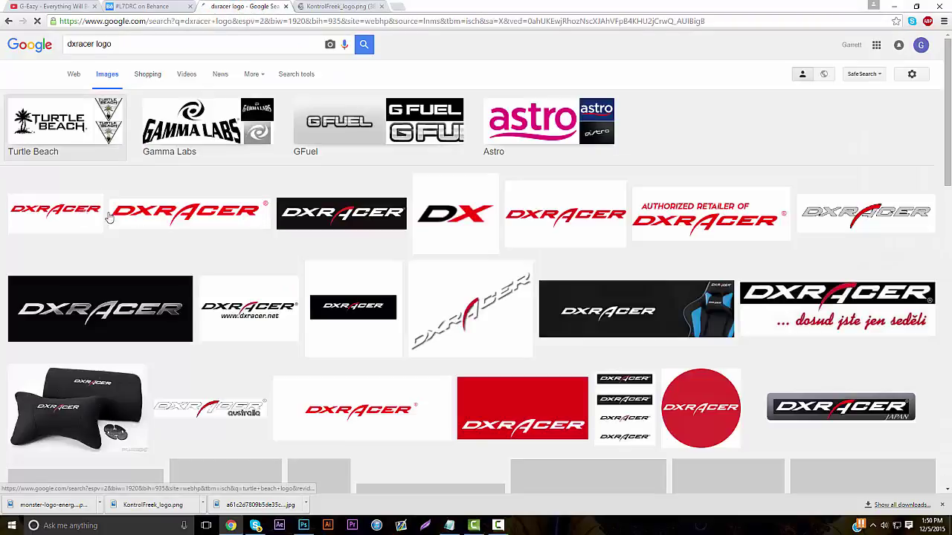
Preview several DXRacer logo results and select the transparent red logo from dxracer.biz.
{"action": "left_click", "coordinate": [554, 218]}
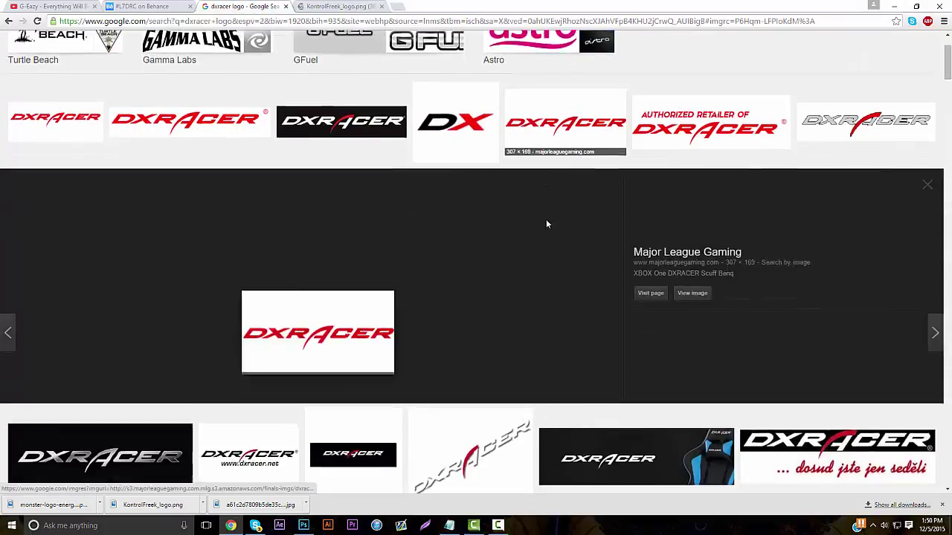
{"action": "left_click", "coordinate": [74, 83]}
{"action": "scroll", "coordinate": [208, 81], "scroll_direction": "up", "scroll_amount": 2}
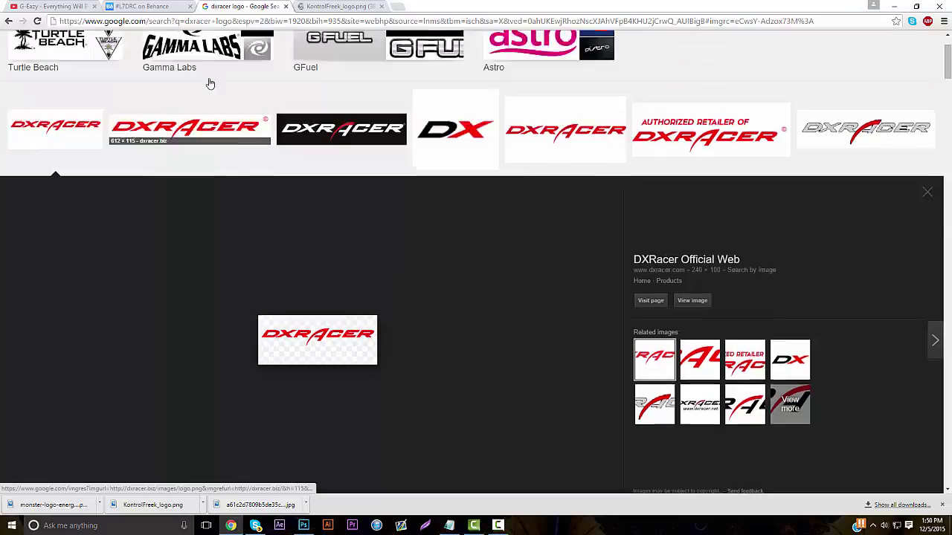
{"action": "left_click", "coordinate": [709, 182]}
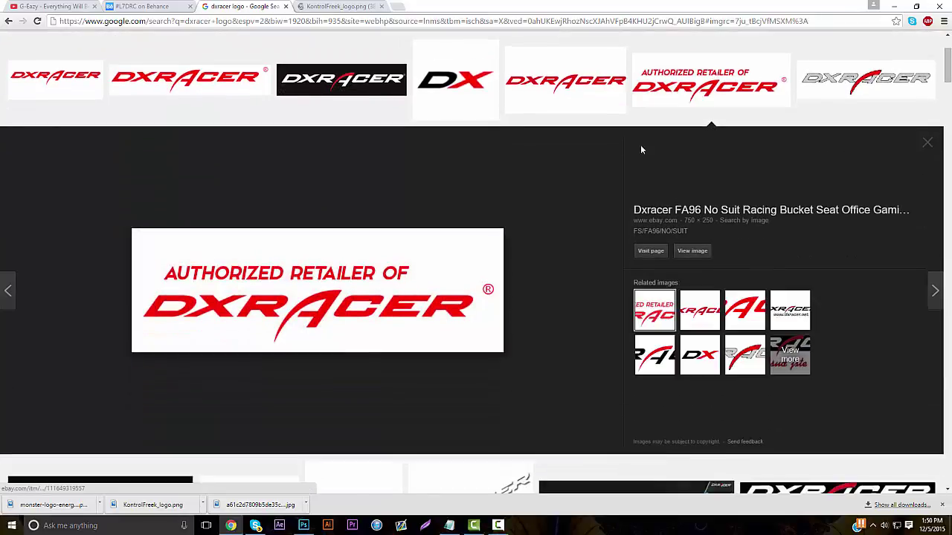
{"action": "scroll", "coordinate": [606, 152], "scroll_direction": "down", "scroll_amount": 4}
{"action": "left_click", "coordinate": [361, 308]}
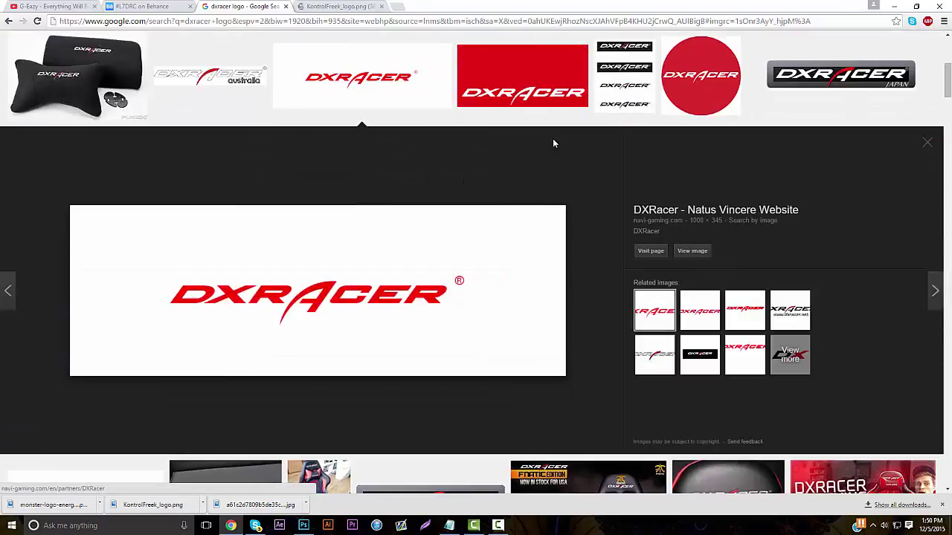
{"action": "scroll", "coordinate": [491, 126], "scroll_direction": "up", "scroll_amount": 3}
{"action": "scroll", "coordinate": [428, 113], "scroll_direction": "up", "scroll_amount": 2}
{"action": "left_click", "coordinate": [185, 208]}
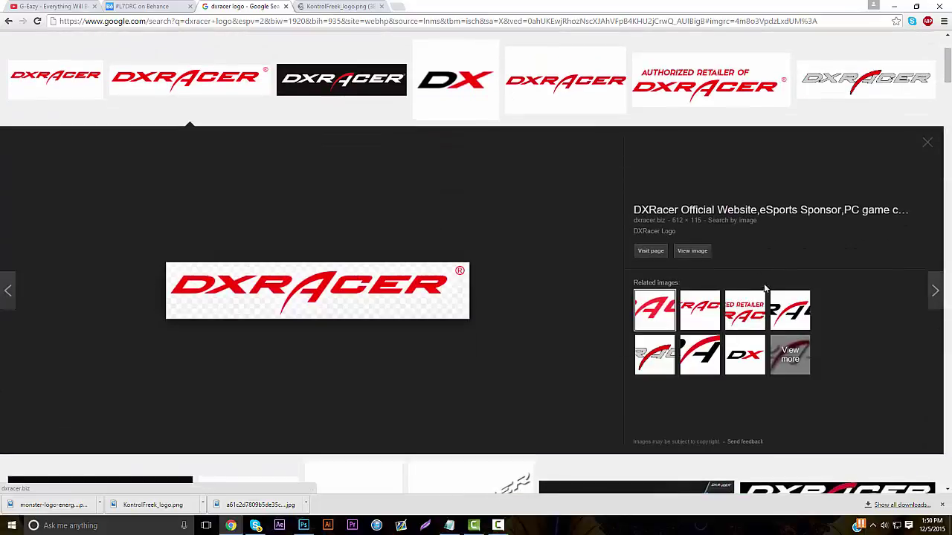
Open the dxracer.biz logo at full size and save it to the Desktop as the PNG image logo.png.
{"action": "left_click", "coordinate": [696, 253]}
{"action": "right_click", "coordinate": [180, 52]}
{"action": "left_click", "coordinate": [195, 59]}
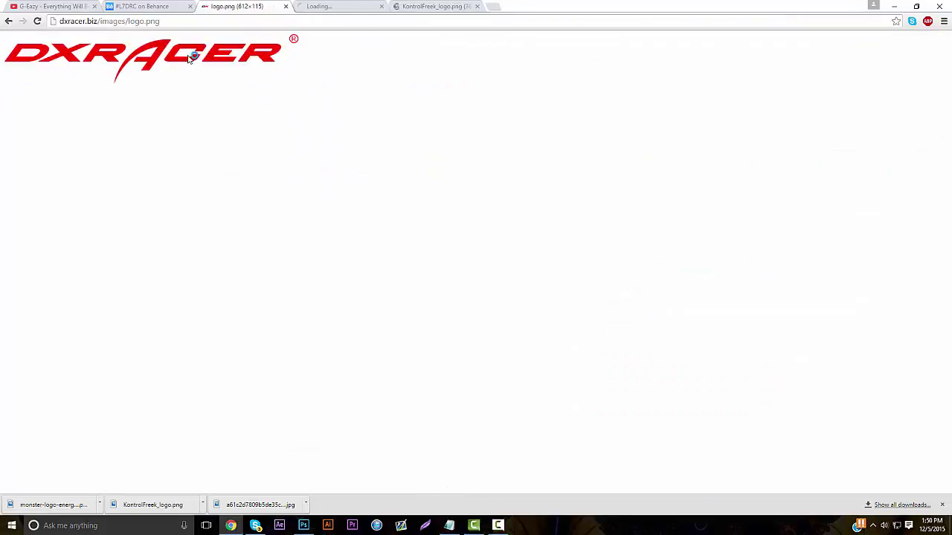
{"action": "right_click", "coordinate": [187, 50]}
{"action": "left_click", "coordinate": [223, 84]}
{"action": "left_click", "coordinate": [402, 249]}
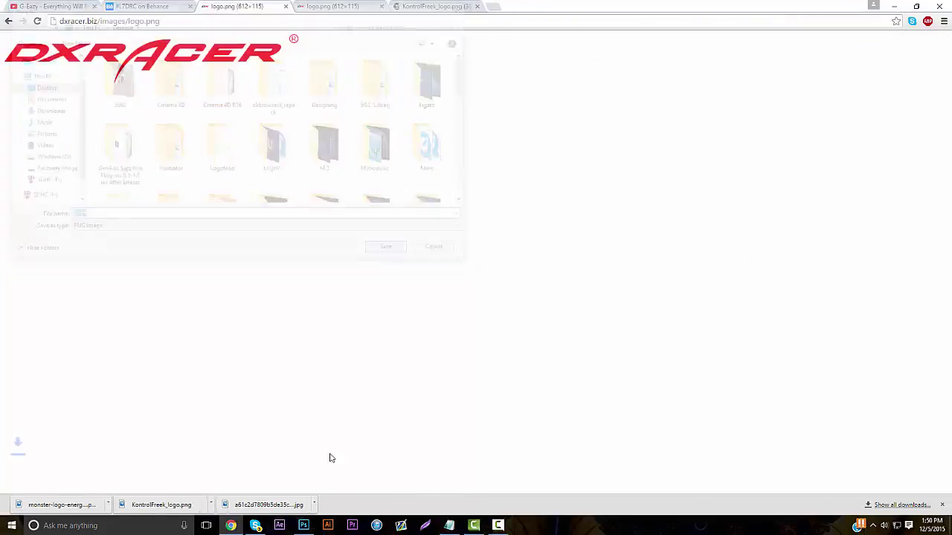
Switch to Photoshop and open logo.png from the Desktop.
{"action": "key", "text": "alt+Tab"}
{"action": "left_click", "coordinate": [26, 7]}
{"action": "left_click", "coordinate": [21, 17]}
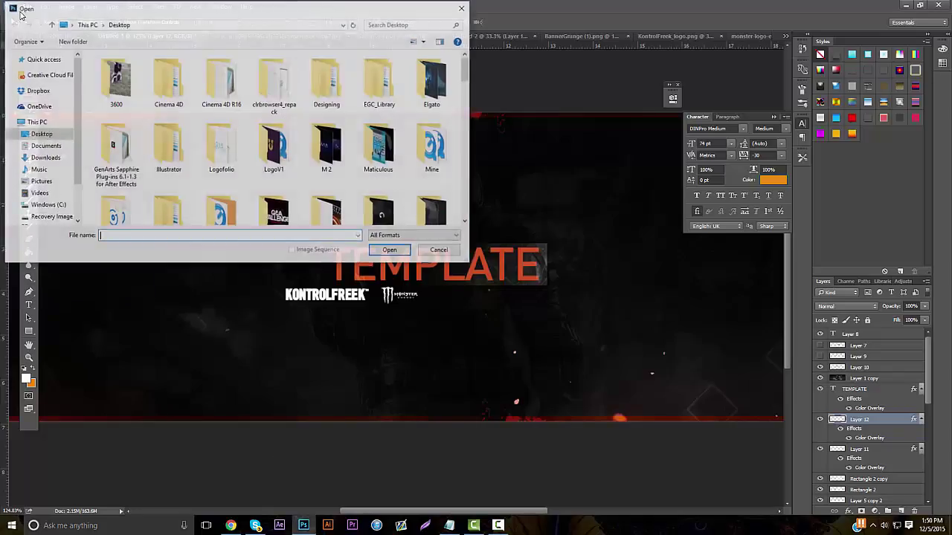
{"action": "key", "text": "Return"}
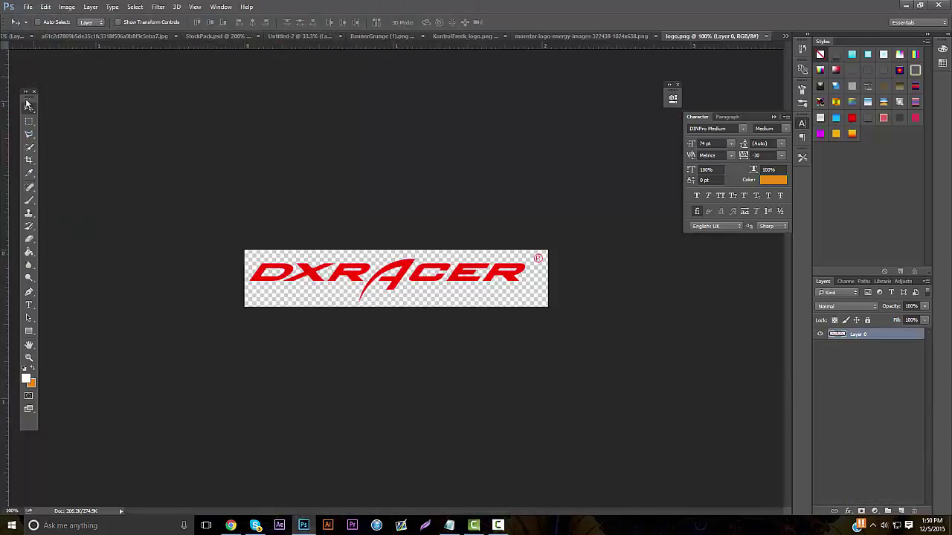
Bring the DXRacer logo into the banner document and scale it down beside the Monster Energy logo.
{"action": "left_click", "coordinate": [126, 38]}
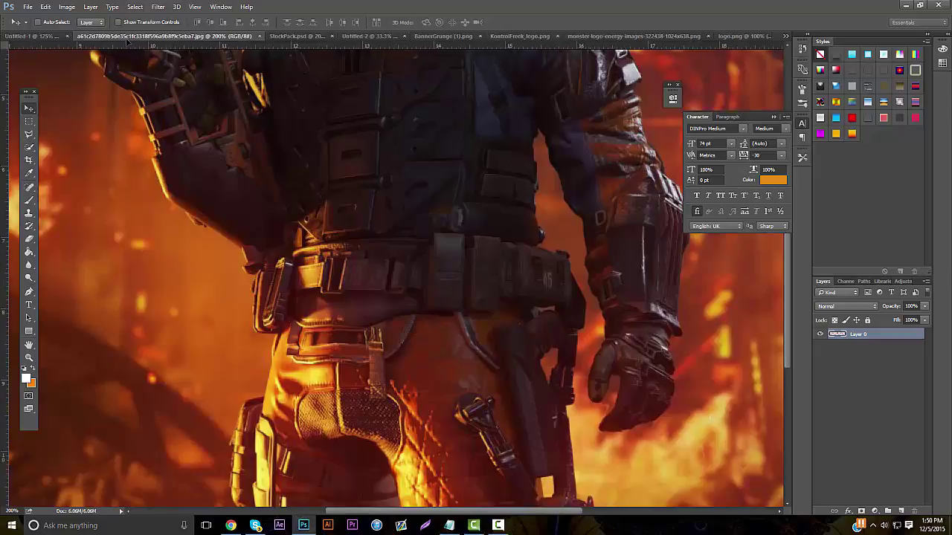
{"action": "left_click", "coordinate": [34, 37]}
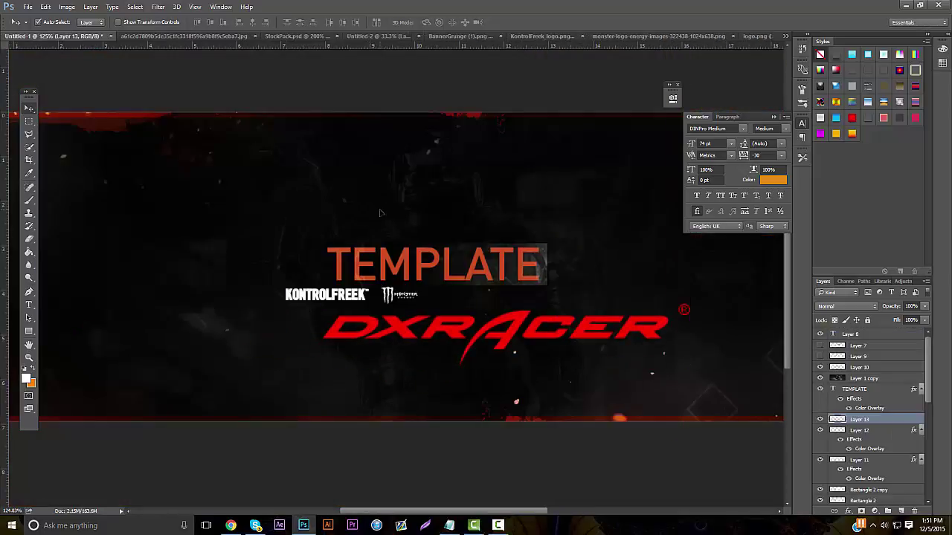
{"action": "key", "text": "ctrl+t"}
{"action": "left_click_drag", "start_coordinate": [690, 303], "coordinate": [540, 273]}
{"action": "key", "text": "Return"}
Apply a white Color Overlay to the DXRacer logo layer.
{"action": "right_click", "coordinate": [865, 417]}
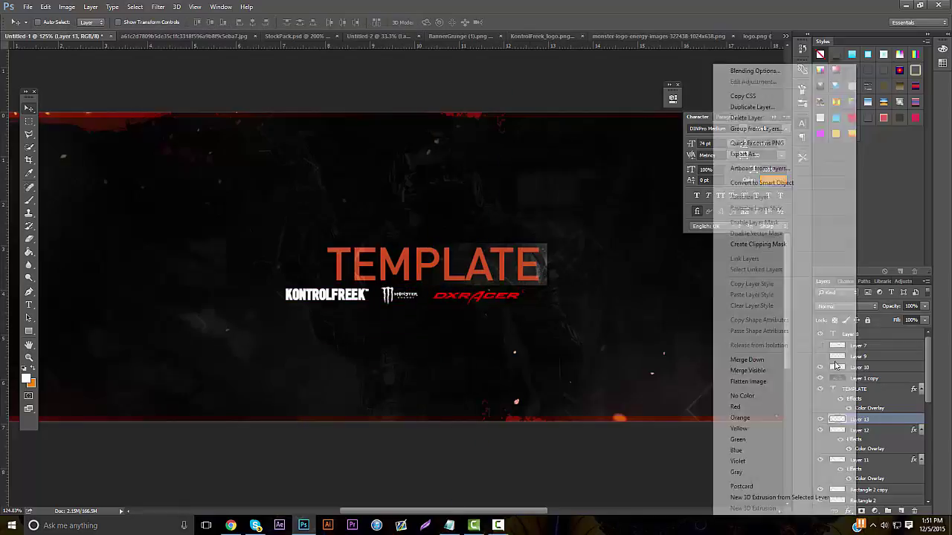
{"action": "left_click", "coordinate": [751, 71]}
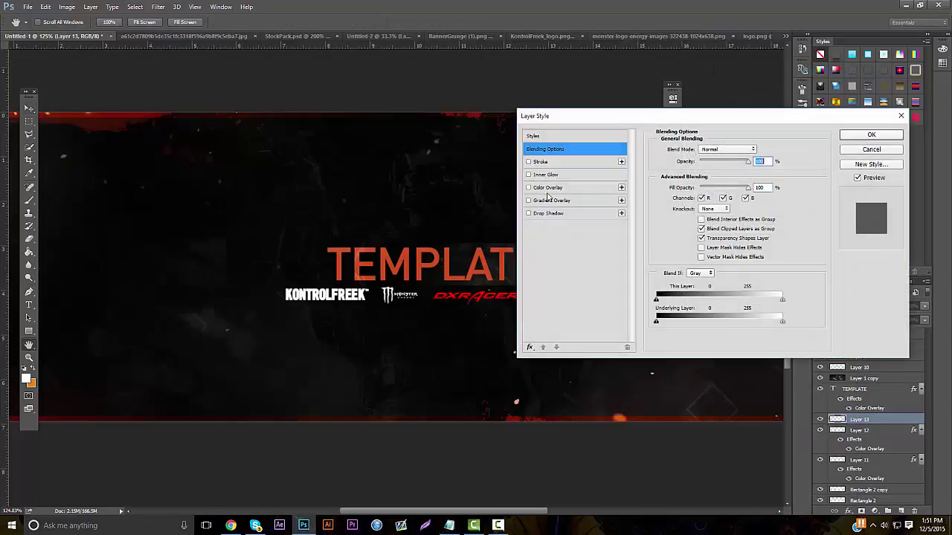
{"action": "left_click", "coordinate": [550, 188]}
{"action": "left_click", "coordinate": [870, 134]}
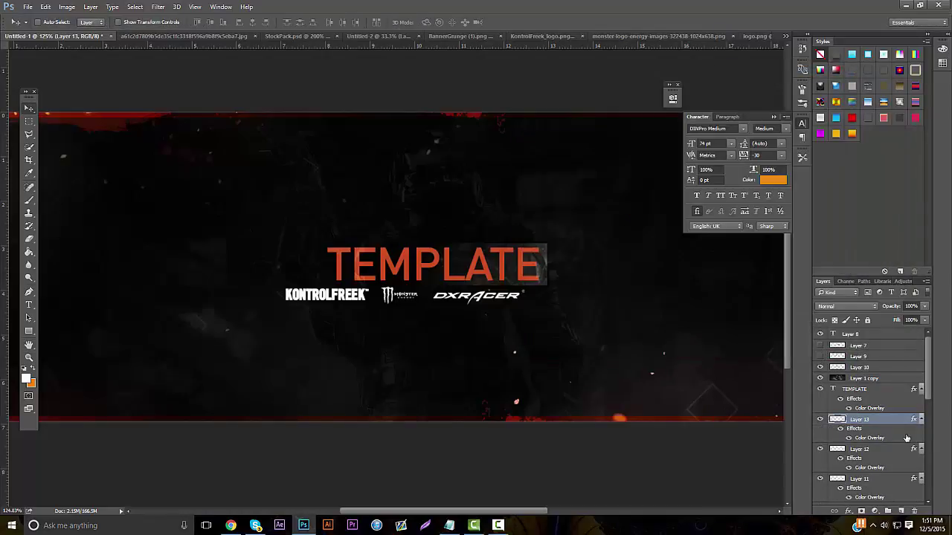
Shift the three sponsor logos right under the TEMPLATE title, and move the KontrolFreek logo slightly left to widen its gap to Monster.
{"action": "left_click", "coordinate": [872, 491], "text": "shift"}
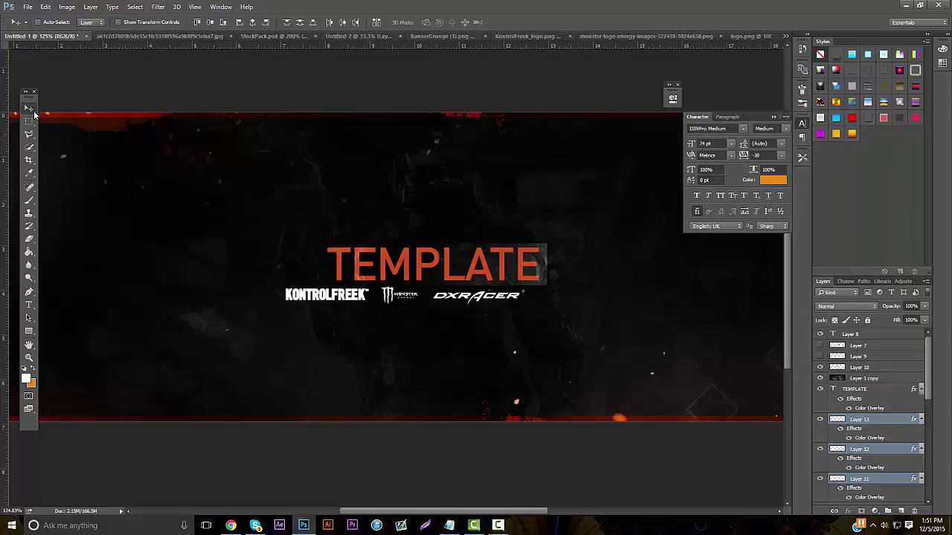
{"action": "left_click_drag", "start_coordinate": [323, 154], "coordinate": [363, 154]}
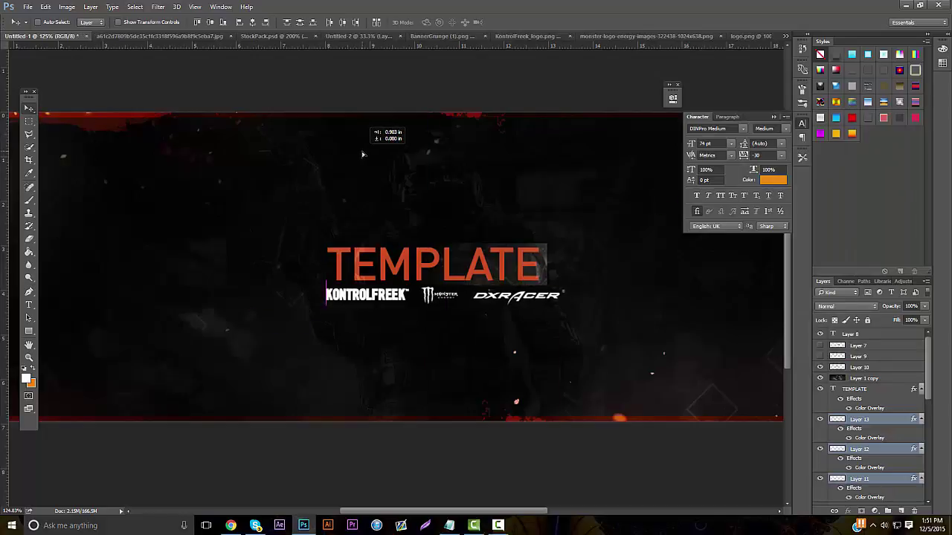
{"action": "left_click", "coordinate": [862, 446]}
{"action": "left_click_drag", "start_coordinate": [515, 279], "coordinate": [493, 256]}
{"action": "left_click", "coordinate": [857, 488]}
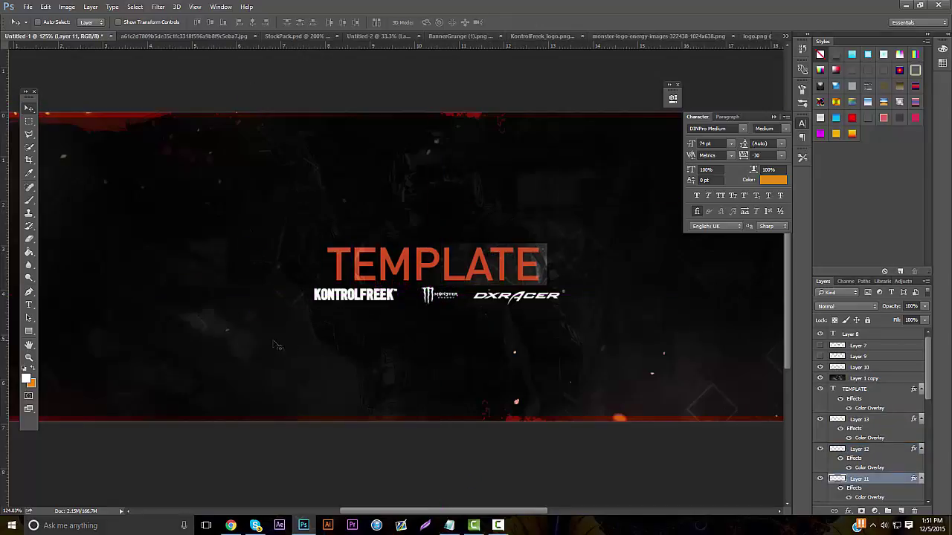
Check the #L7DRC reference banner on Behance, and draw a white rectangle about 410 by 27 px across the sponsor logo row in Photoshop.
{"action": "left_click", "coordinate": [29, 358]}
{"action": "left_click_drag", "start_coordinate": [441, 342], "coordinate": [342, 428]}
{"action": "left_click", "coordinate": [230, 526]}
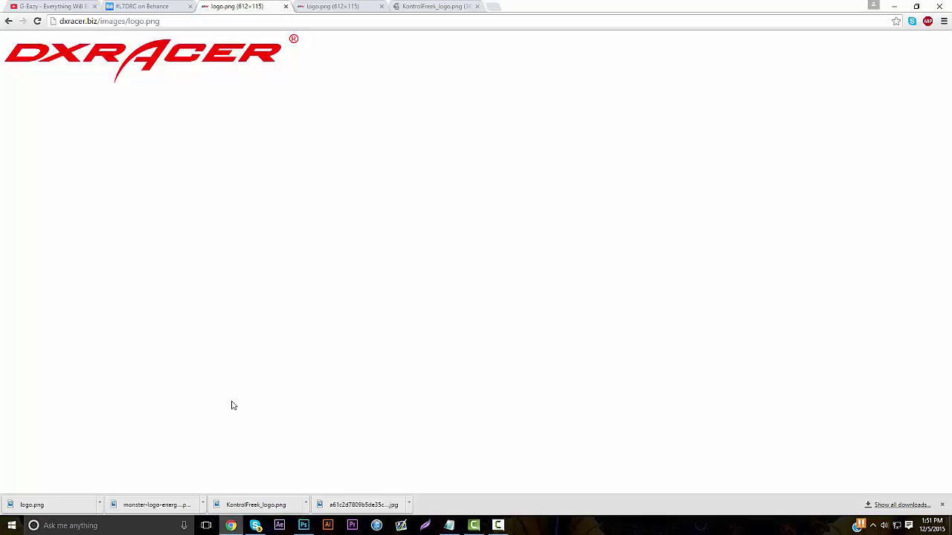
{"action": "left_click", "coordinate": [145, 6]}
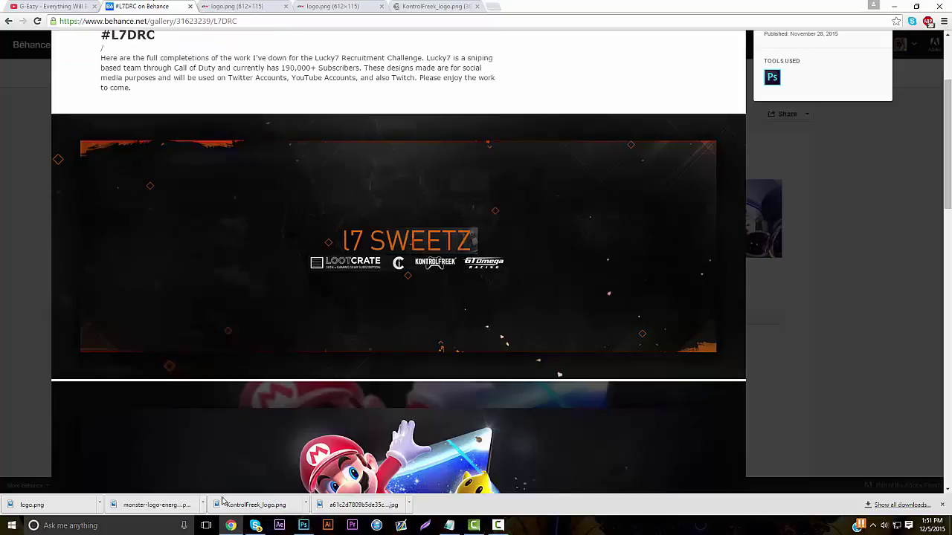
{"action": "left_click", "coordinate": [237, 525]}
{"action": "left_click", "coordinate": [29, 331]}
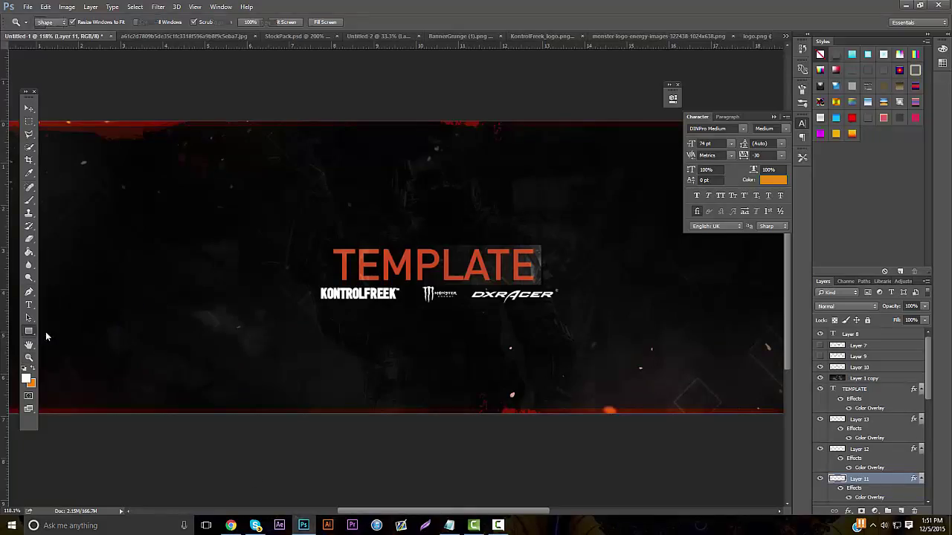
{"action": "left_click_drag", "start_coordinate": [315, 285], "coordinate": [555, 301]}
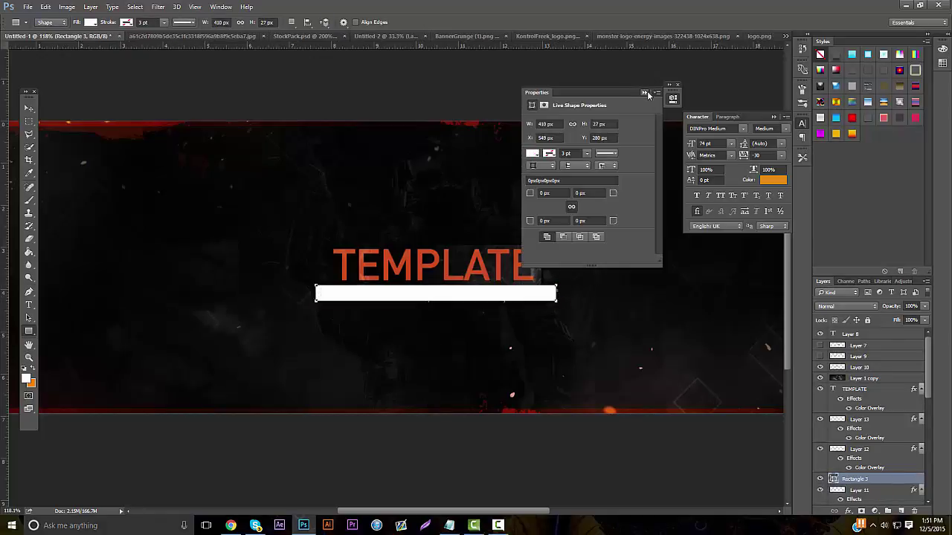
{"action": "left_click", "coordinate": [644, 92]}
Set the blend mode of the rectangle across the logo row to Soft Light.
{"action": "left_click", "coordinate": [846, 306]}
{"action": "left_click", "coordinate": [826, 411]}
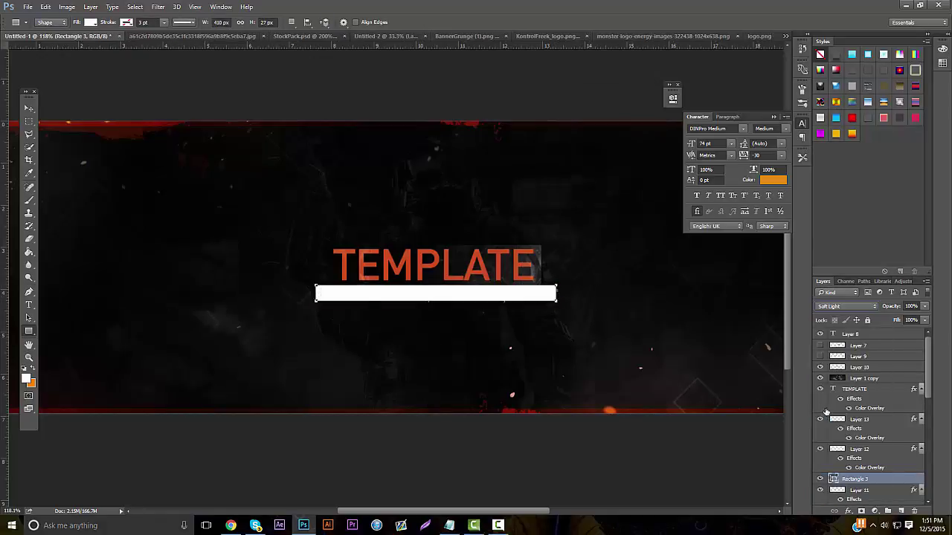
{"action": "key", "text": "v"}
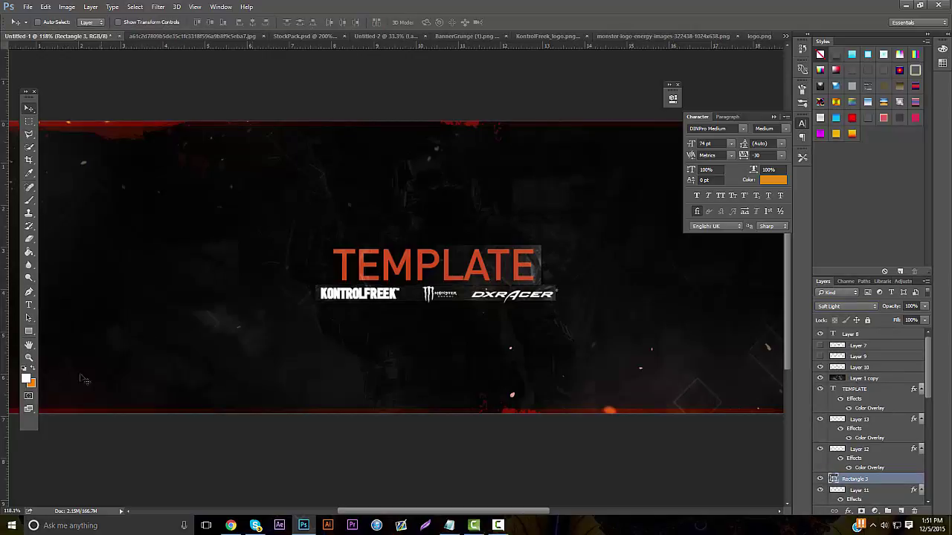
Nudge the Soft Light rectangle about 0.014 in down and slightly left so it frames the sponsor logos.
{"action": "left_click", "coordinate": [29, 357]}
{"action": "left_click", "coordinate": [448, 314]}
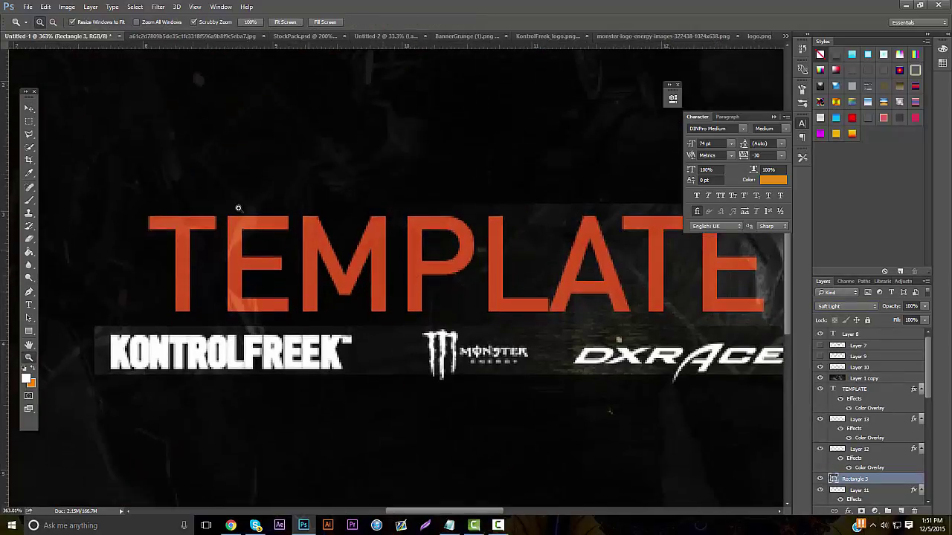
{"action": "left_click", "coordinate": [30, 108]}
{"action": "left_click_drag", "start_coordinate": [220, 198], "coordinate": [220, 200]}
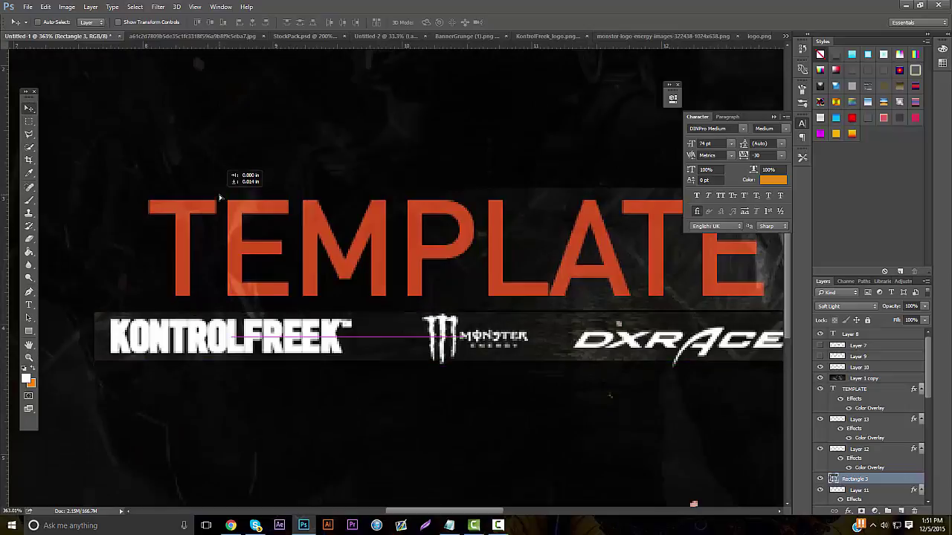
{"action": "left_click_drag", "start_coordinate": [304, 244], "coordinate": [302, 244]}
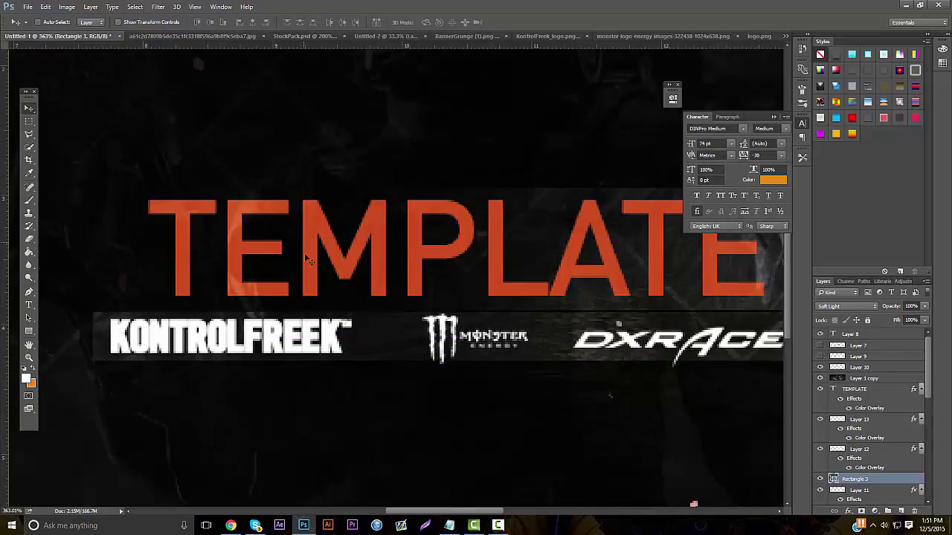
{"action": "key", "text": "ctrl+t"}
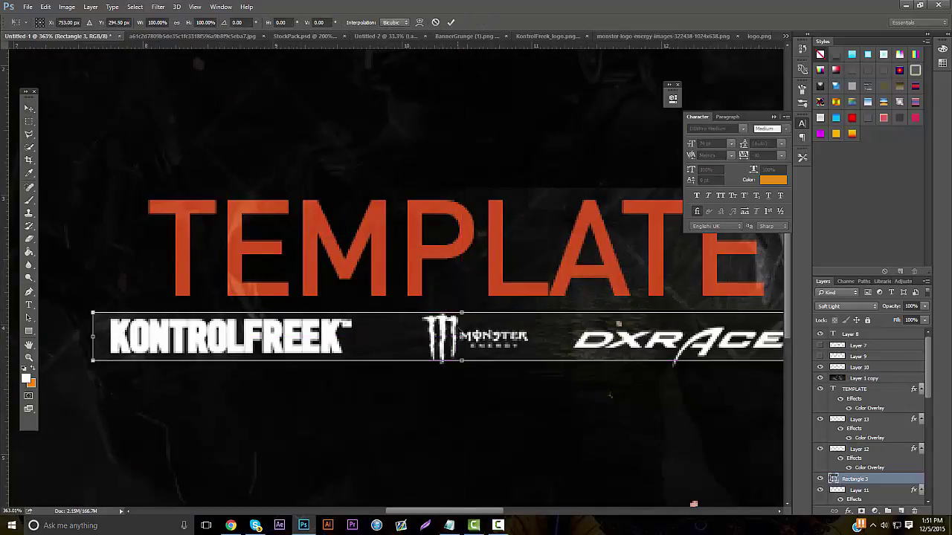
{"action": "key", "text": "Return"}
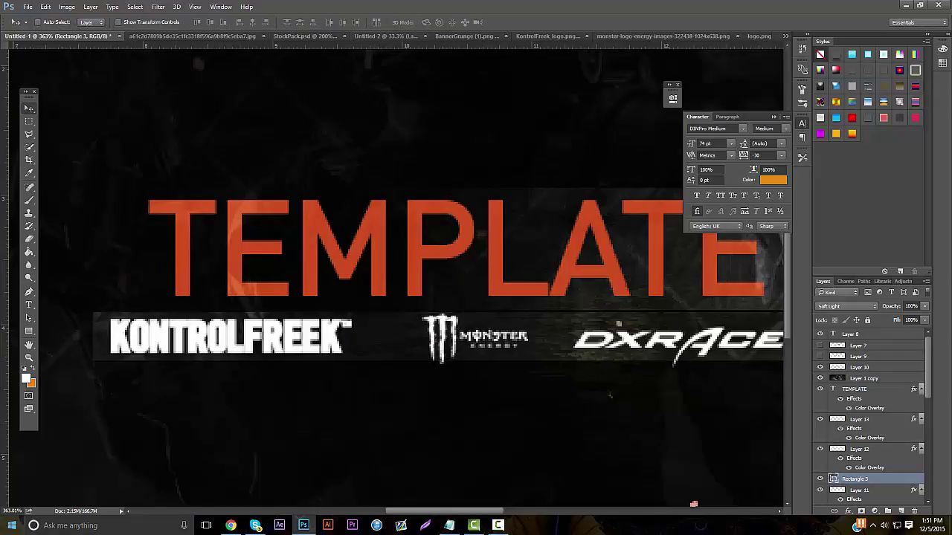
Switch to the Eraser tool and rasterize the Soft Light rectangle shape behind the sponsor logos.
{"action": "left_click", "coordinate": [28, 239]}
{"action": "left_click", "coordinate": [144, 392]}
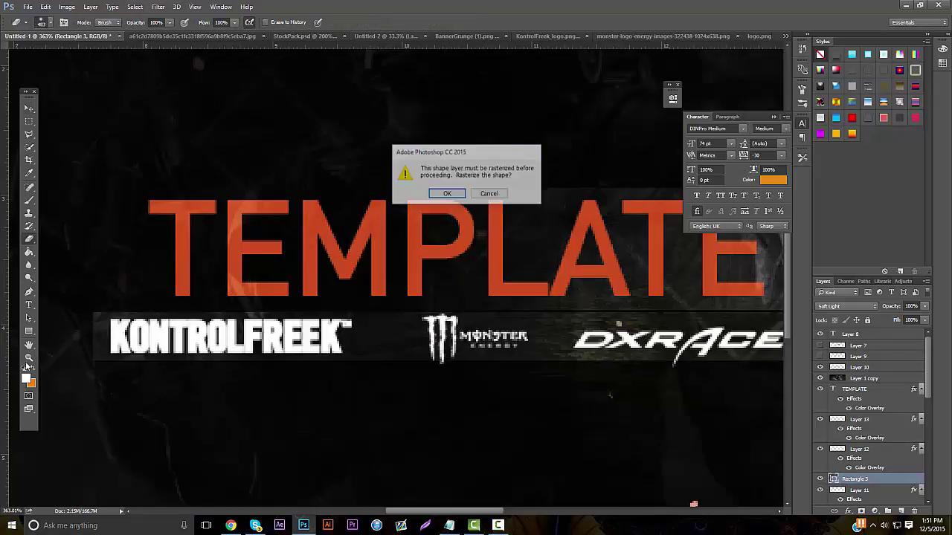
{"action": "left_click", "coordinate": [441, 194]}
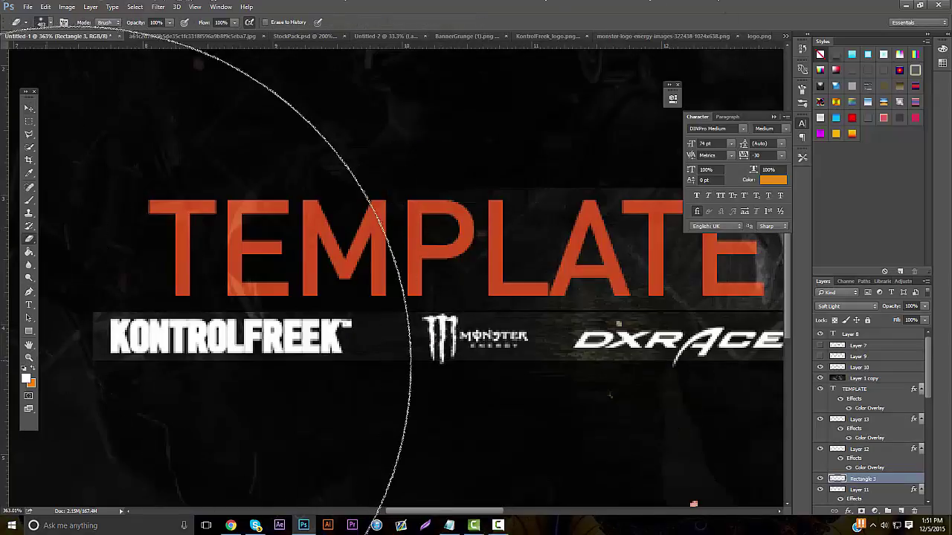
Draw an orange square about 38 by 38 px left of the TEMPLATE title and set its fill to 0%.
{"action": "left_click", "coordinate": [29, 358]}
{"action": "left_click_drag", "start_coordinate": [445, 358], "coordinate": [382, 347]}
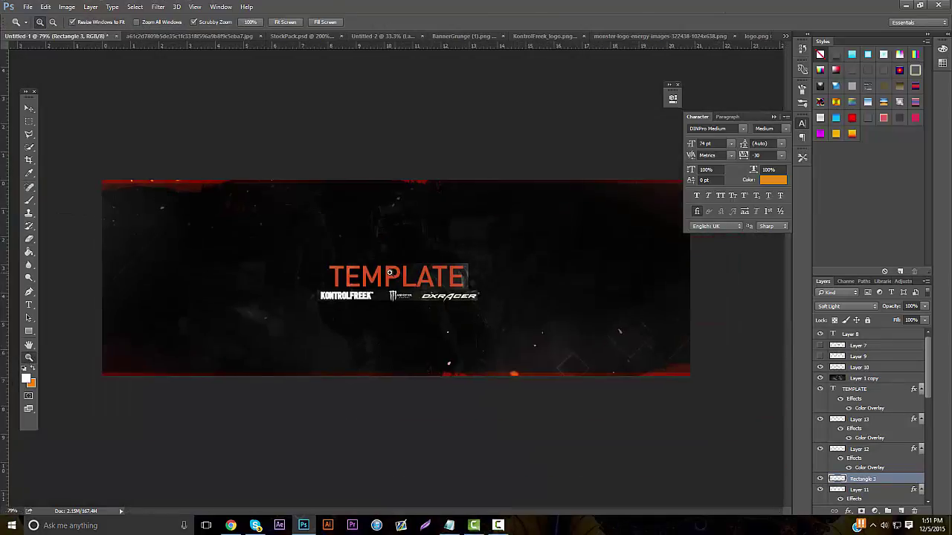
{"action": "mouse_move", "coordinate": [391, 273]}
{"action": "left_mouse_down"}
{"action": "mouse_move", "coordinate": [357, 263]}
{"action": "mouse_move", "coordinate": [396, 257]}
{"action": "left_mouse_up"}
{"action": "left_click_drag", "start_coordinate": [325, 253], "coordinate": [344, 249]}
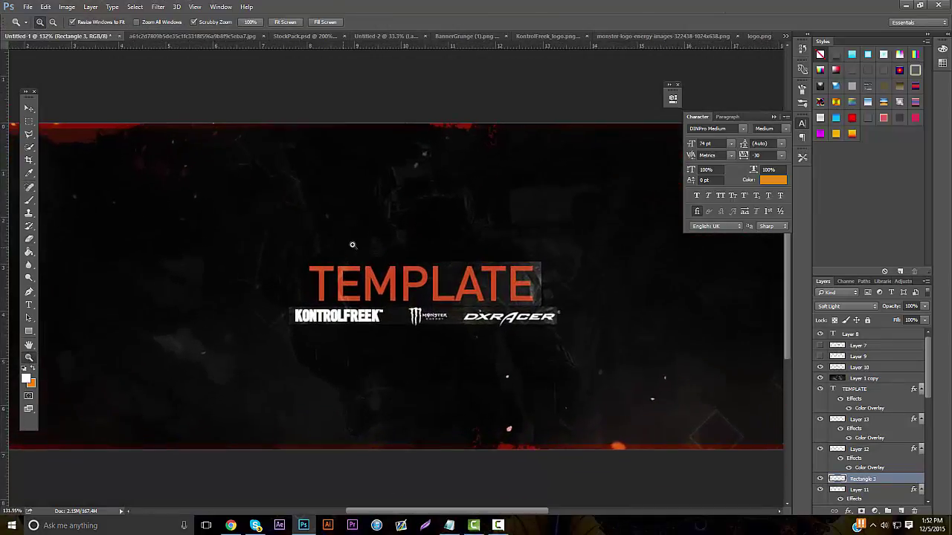
{"action": "left_click", "coordinate": [901, 512]}
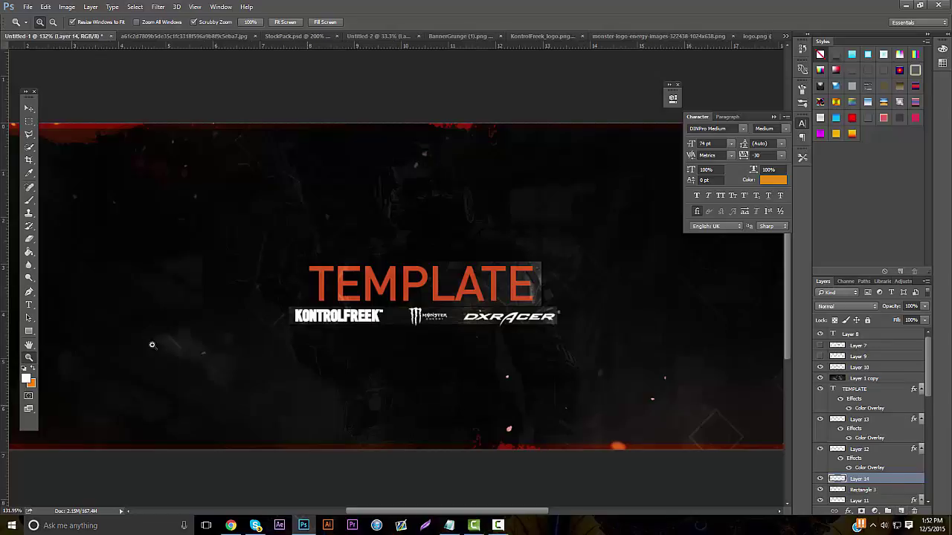
{"action": "left_click", "coordinate": [29, 331]}
{"action": "left_click_drag", "start_coordinate": [137, 261], "coordinate": [164, 287]}
{"action": "left_click", "coordinate": [644, 92]}
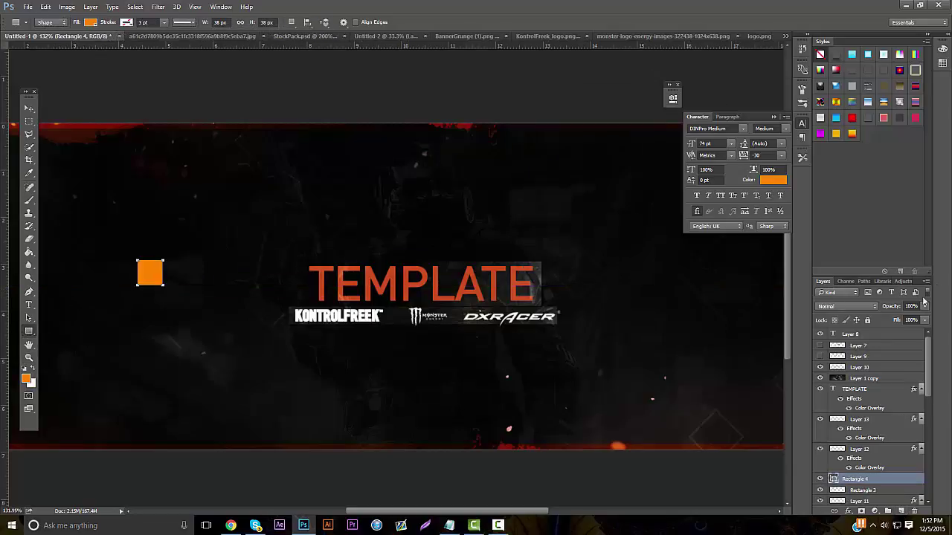
{"action": "left_click", "coordinate": [874, 336]}
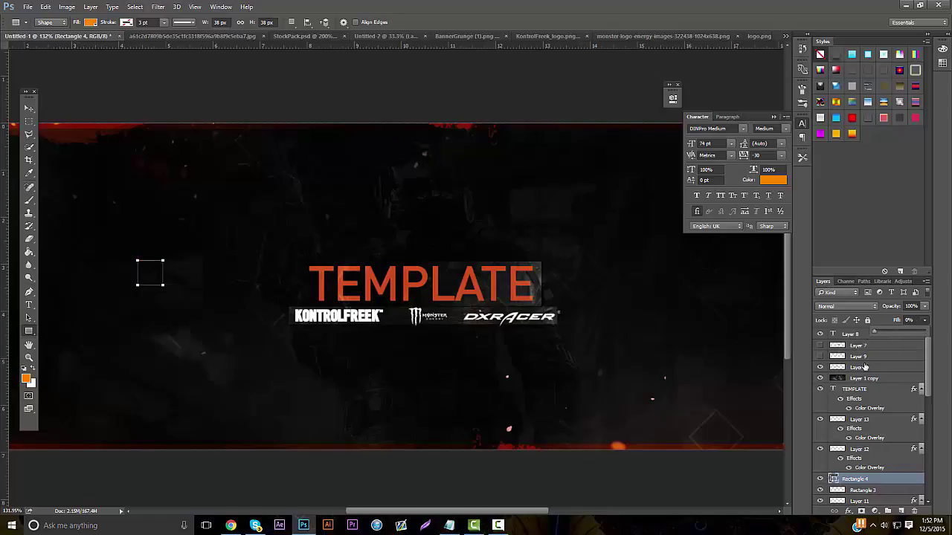
Add an inside Stroke layer style to the square, 3 px wide in colour ff4600.
{"action": "right_click", "coordinate": [862, 485]}
{"action": "left_click", "coordinate": [825, 36]}
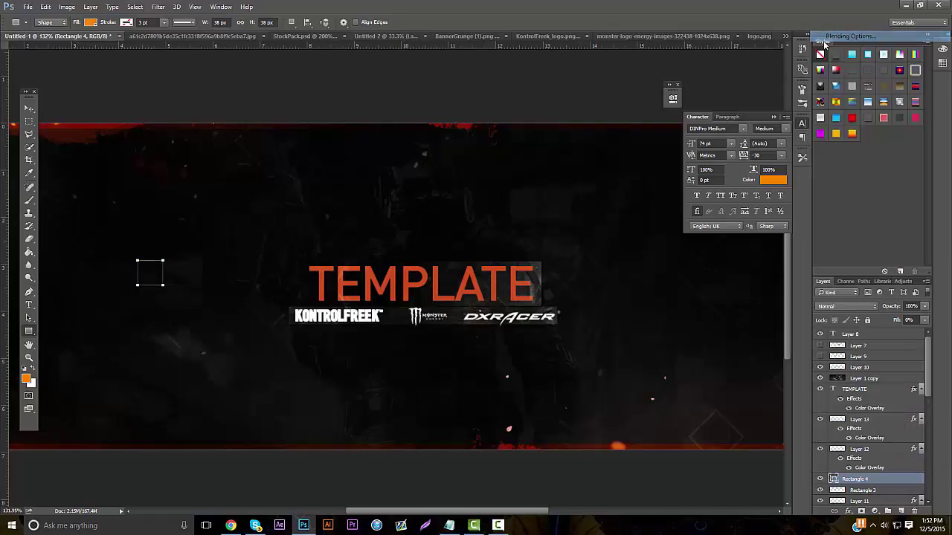
{"action": "left_click", "coordinate": [540, 162]}
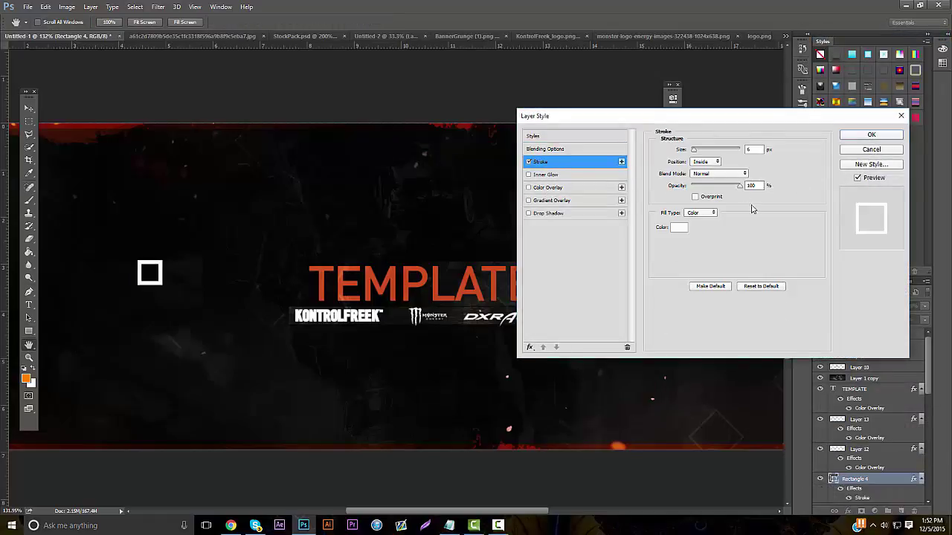
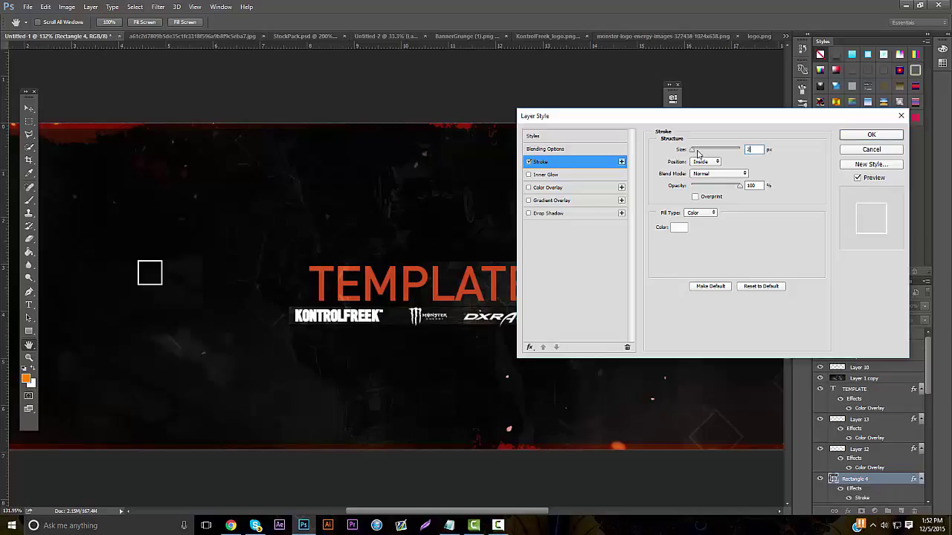
{"action": "left_click", "coordinate": [678, 227]}
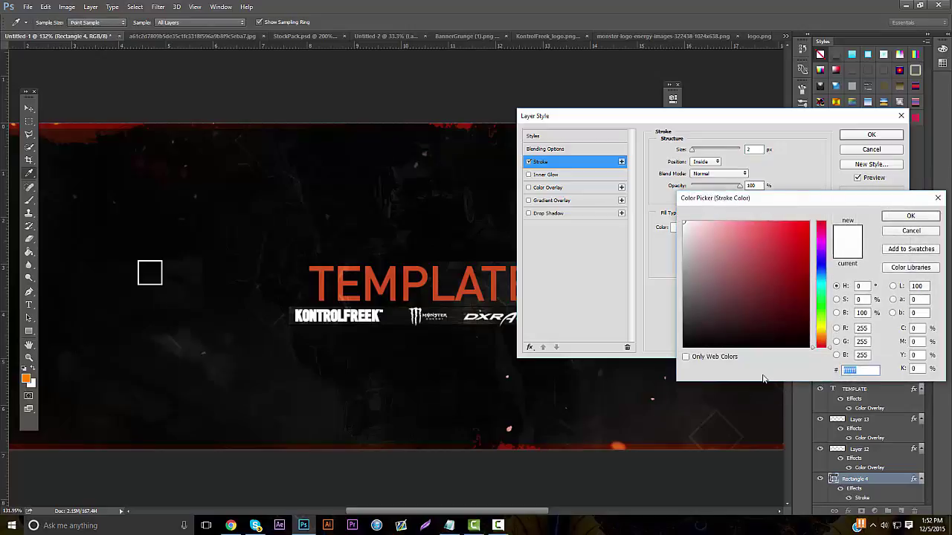
{"action": "type", "text": "ff4600"}
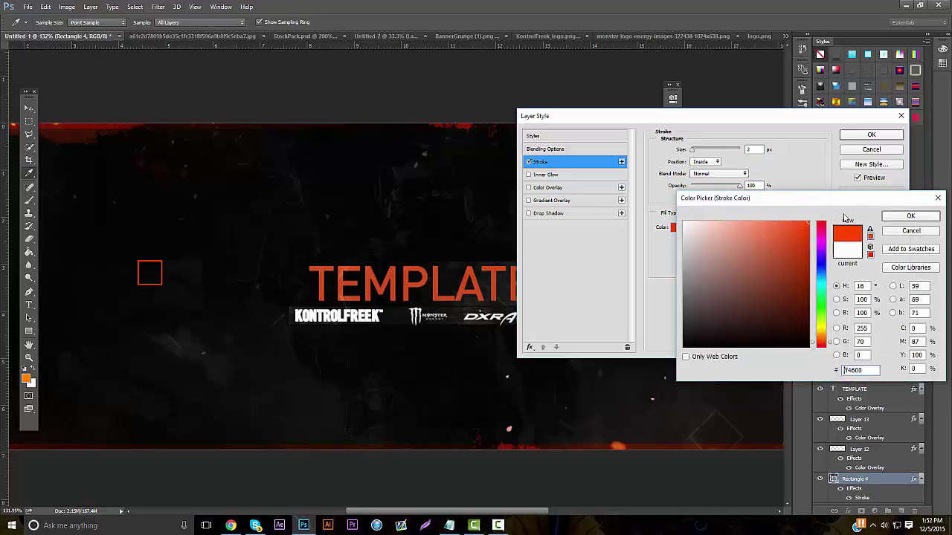
{"action": "left_click", "coordinate": [909, 217]}
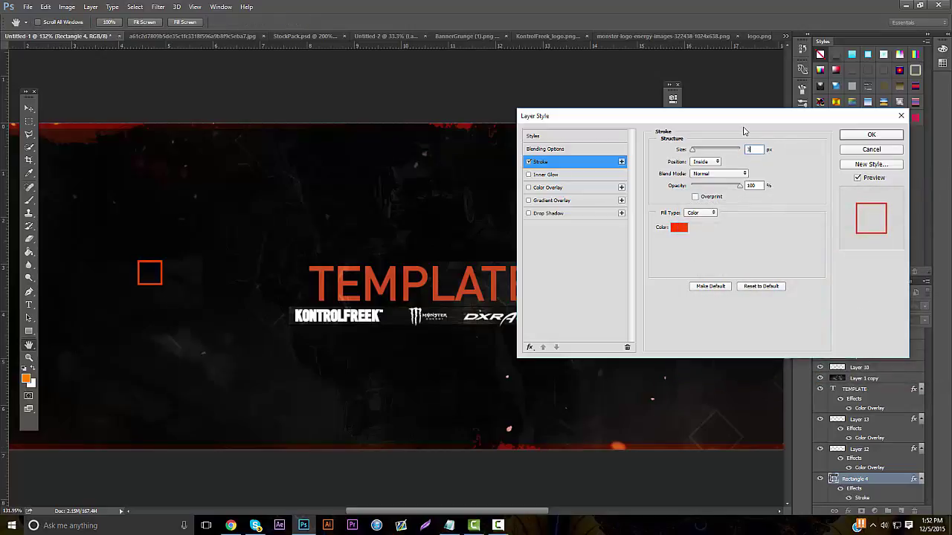
{"action": "key", "text": "Return"}
Rotate the outlined square 45 degrees into a diamond, accepting its conversion to a regular path.
{"action": "key", "text": "ctrl+t"}
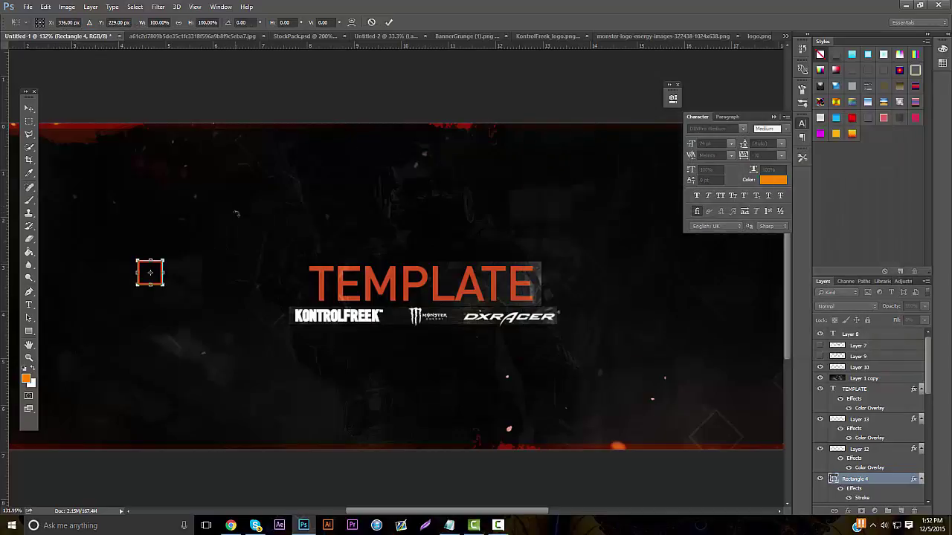
{"action": "key", "text": "Return"}
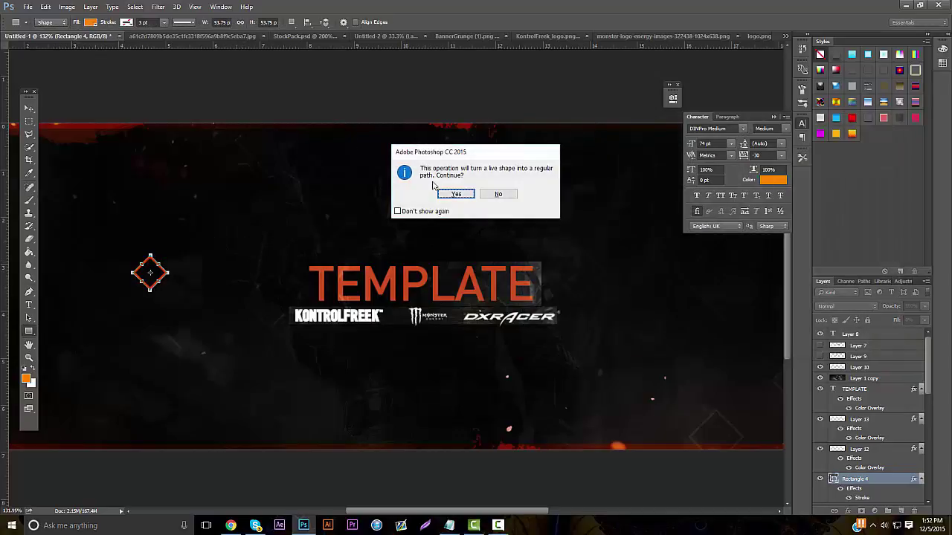
{"action": "left_click", "coordinate": [440, 195]}
{"action": "left_click_drag", "start_coordinate": [218, 164], "coordinate": [311, 210]}
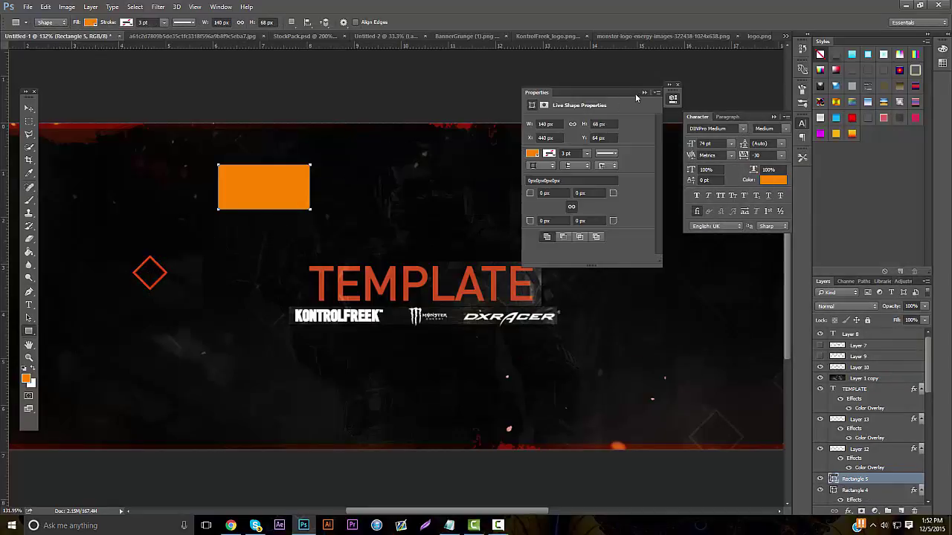
{"action": "left_click", "coordinate": [644, 92]}
{"action": "key", "text": "ctrl+z"}
{"action": "left_click_drag", "start_coordinate": [100, 154], "coordinate": [198, 127]}
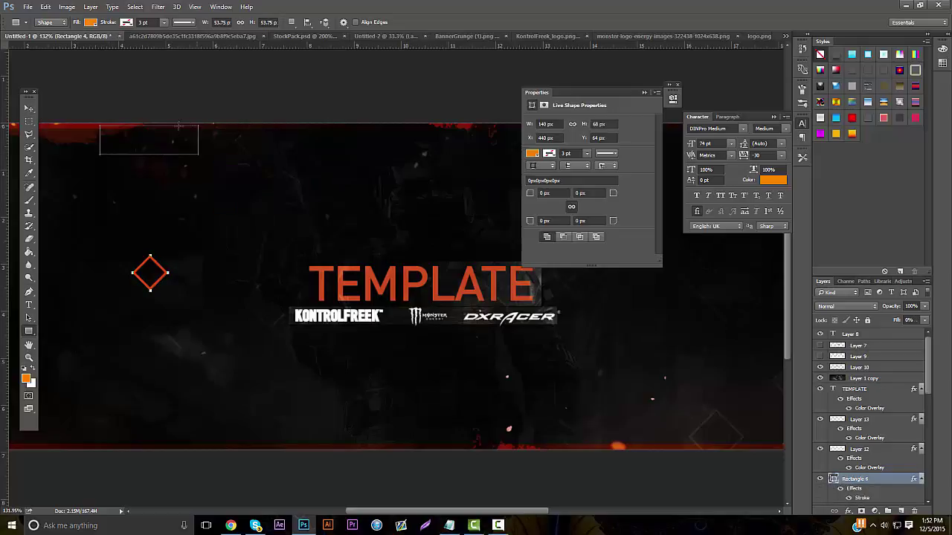
{"action": "key", "text": "ctrl+z"}
Move the outlined diamond up and to the right, closer to the TEMPLATE title.
{"action": "left_click", "coordinate": [29, 107]}
{"action": "left_click_drag", "start_coordinate": [327, 245], "coordinate": [385, 214]}
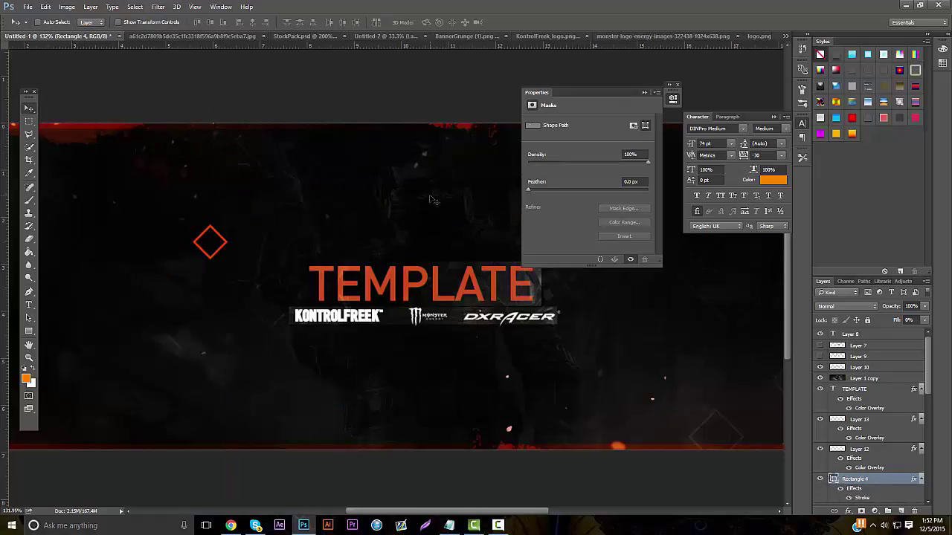
{"action": "left_click", "coordinate": [644, 92]}
Scale the outlined diamond down slightly and make several duplicates of it.
{"action": "key", "text": "ctrl+t"}
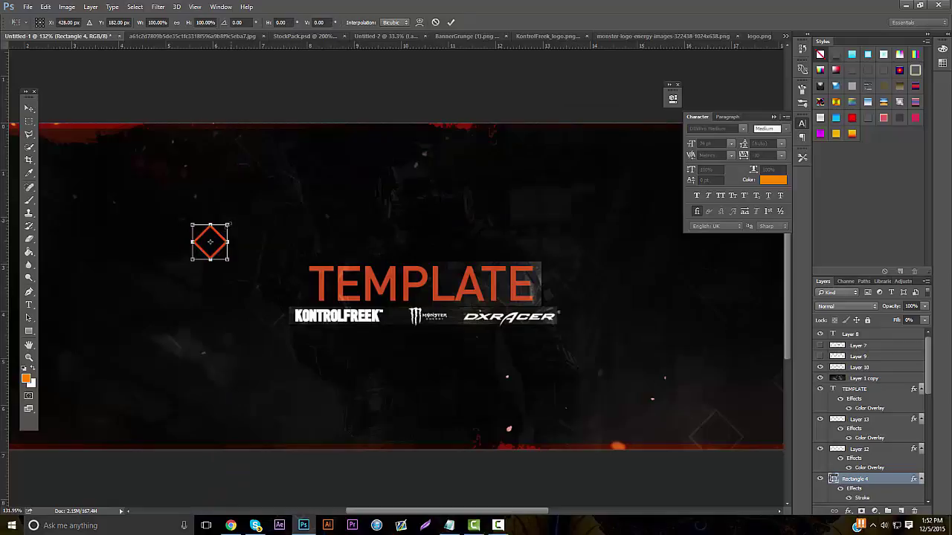
{"action": "left_click_drag", "start_coordinate": [227, 225], "coordinate": [559, 163]}
{"action": "key", "text": "Return"}
{"action": "key", "text": "ctrl+j"}
{"action": "key", "text": "ctrl+j"}
{"action": "key", "text": "ctrl+j"}
Shrink a duplicated diamond and scatter the smaller copies across the left half of the banner.
{"action": "key", "text": "ctrl+t"}
{"action": "key", "text": "Return"}
{"action": "left_click_drag", "start_coordinate": [639, 175], "coordinate": [202, 387]}
{"action": "left_click_drag", "start_coordinate": [463, 512], "coordinate": [389, 484]}
{"action": "left_click_drag", "start_coordinate": [491, 366], "coordinate": [346, 245]}
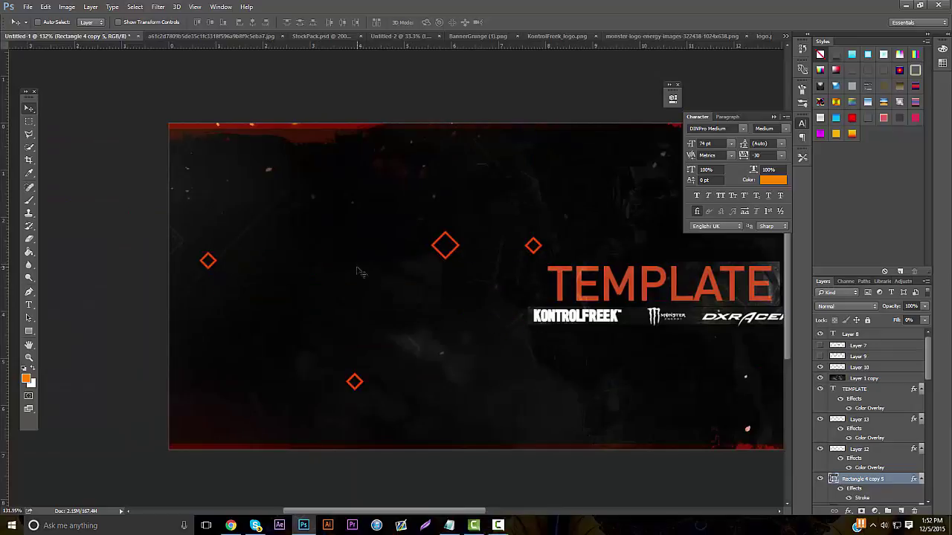
Place one small diamond copy near the banner's upper right edge and another just below the sponsor logos.
{"action": "left_click_drag", "start_coordinate": [417, 518], "coordinate": [539, 506]}
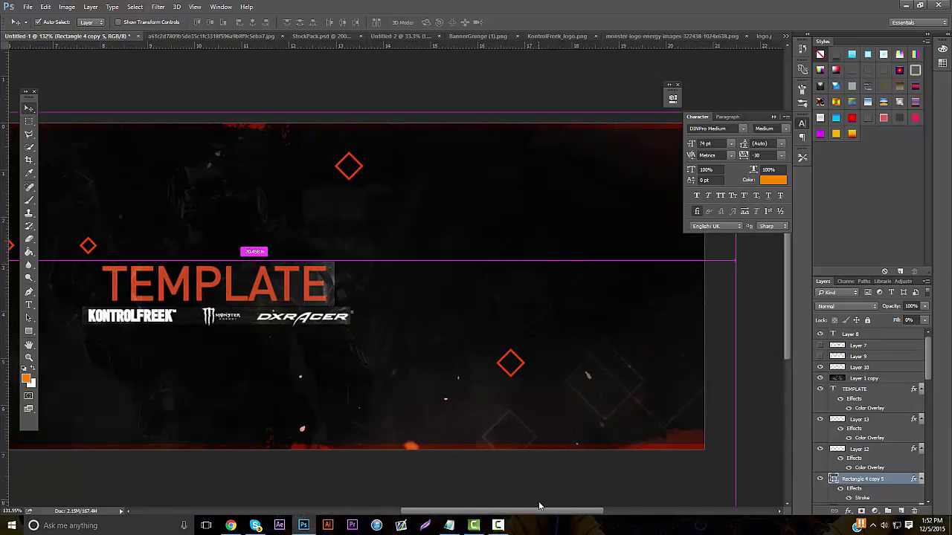
{"action": "left_click_drag", "start_coordinate": [385, 328], "coordinate": [744, 343]}
{"action": "left_click_drag", "start_coordinate": [280, 352], "coordinate": [779, 269]}
{"action": "key", "text": "ctrl+j"}
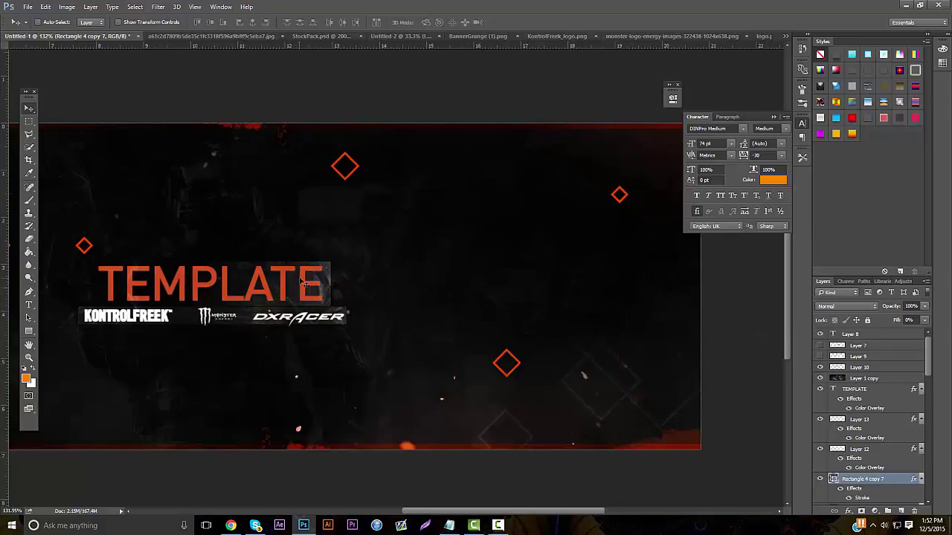
{"action": "left_click_drag", "start_coordinate": [561, 309], "coordinate": [300, 405]}
{"action": "left_click_drag", "start_coordinate": [463, 365], "coordinate": [332, 407]}
Enlarge another copy of the small diamond and place it just above the large diamond in the banner's lower right area.
{"action": "left_click", "coordinate": [29, 358]}
{"action": "left_click_drag", "start_coordinate": [359, 249], "coordinate": [316, 271]}
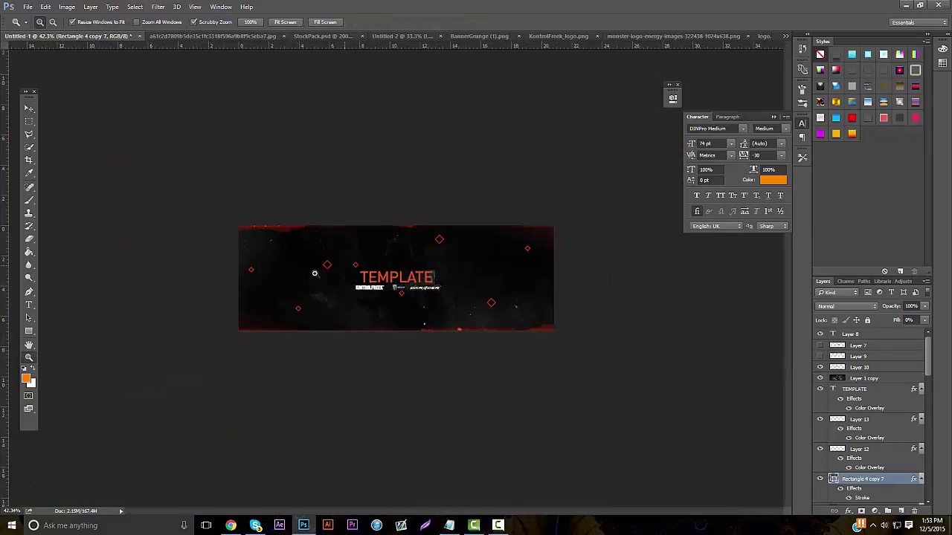
{"action": "left_click_drag", "start_coordinate": [401, 245], "coordinate": [428, 243]}
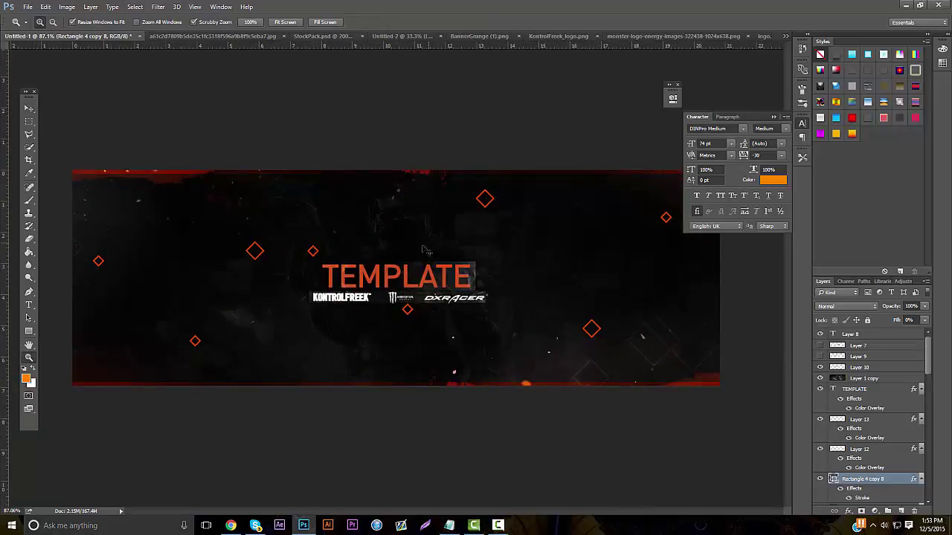
{"action": "key", "text": "ctrl+t"}
{"action": "left_click_drag", "start_coordinate": [413, 303], "coordinate": [419, 298]}
{"action": "key", "text": "Return"}
{"action": "left_click", "coordinate": [29, 108]}
{"action": "left_click_drag", "start_coordinate": [373, 259], "coordinate": [572, 235]}
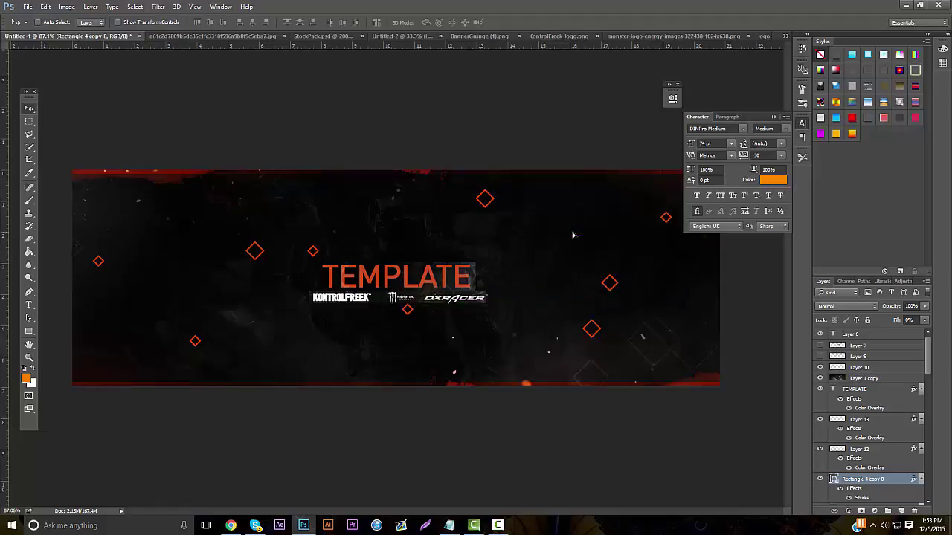
{"action": "left_click_drag", "start_coordinate": [651, 306], "coordinate": [639, 331]}
Merge all the diamond shape layers into one and set it to Soft Light blending at 45% opacity.
{"action": "scroll", "coordinate": [866, 437], "scroll_direction": "down", "scroll_amount": 10}
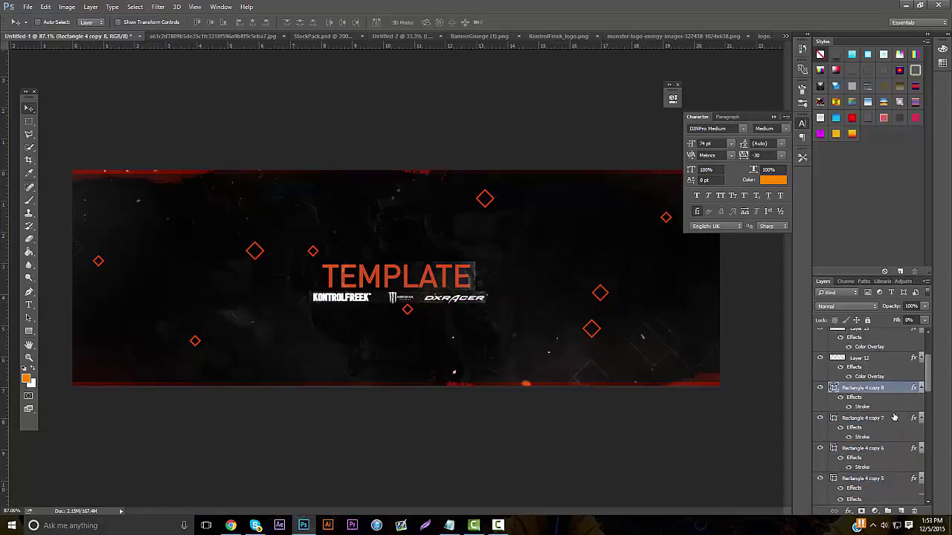
{"action": "left_click", "coordinate": [866, 435], "text": "shift"}
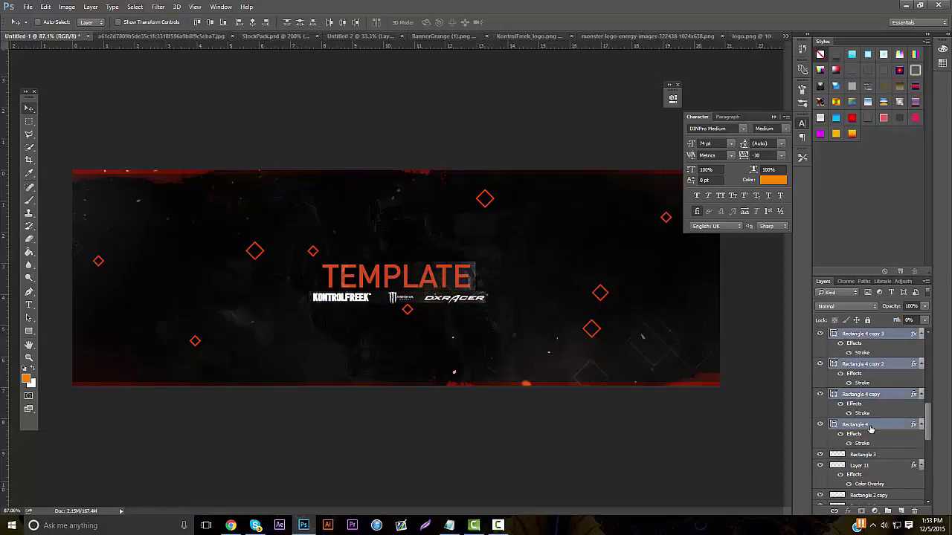
{"action": "right_click", "coordinate": [869, 430]}
{"action": "left_click", "coordinate": [790, 361]}
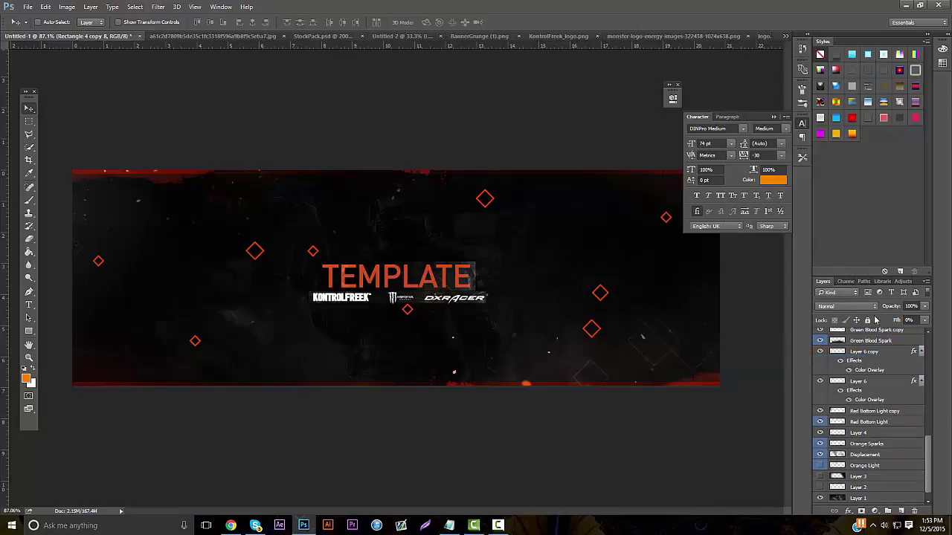
{"action": "left_click", "coordinate": [870, 307]}
{"action": "left_click", "coordinate": [841, 409]}
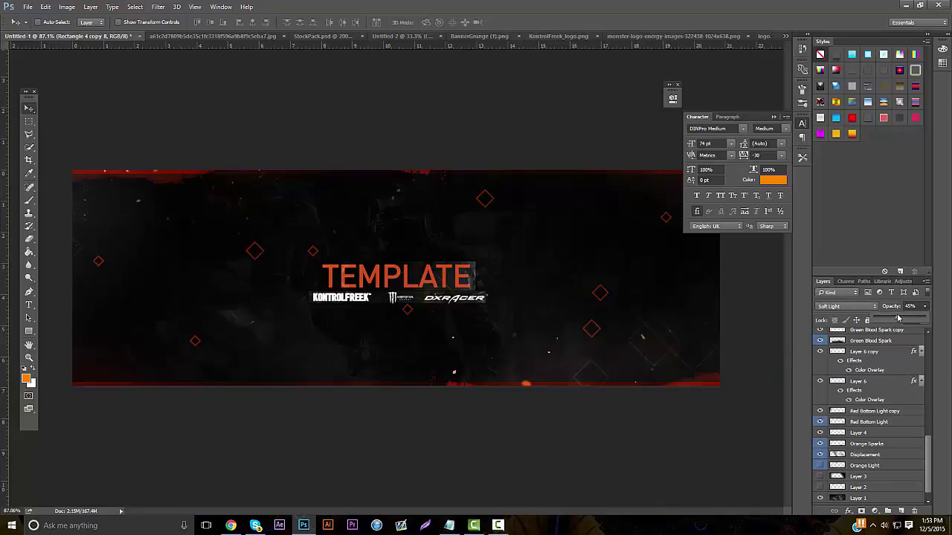
Save the finished banner to the Desktop as a PNG file named bo34.
{"action": "left_click", "coordinate": [29, 358]}
{"action": "left_click_drag", "start_coordinate": [394, 331], "coordinate": [391, 253]}
{"action": "left_click", "coordinate": [28, 7]}
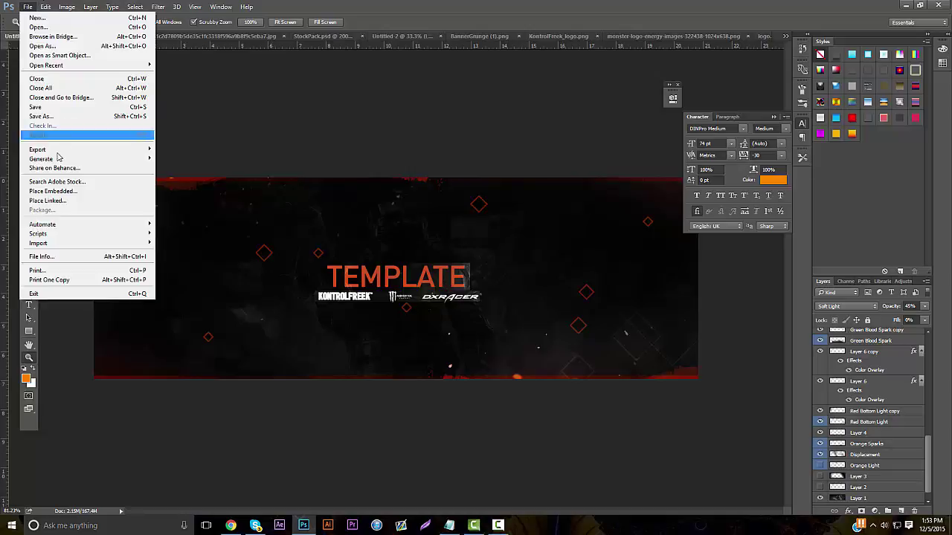
{"action": "left_click", "coordinate": [65, 119]}
{"action": "left_click", "coordinate": [143, 217]}
{"action": "left_click", "coordinate": [111, 229]}
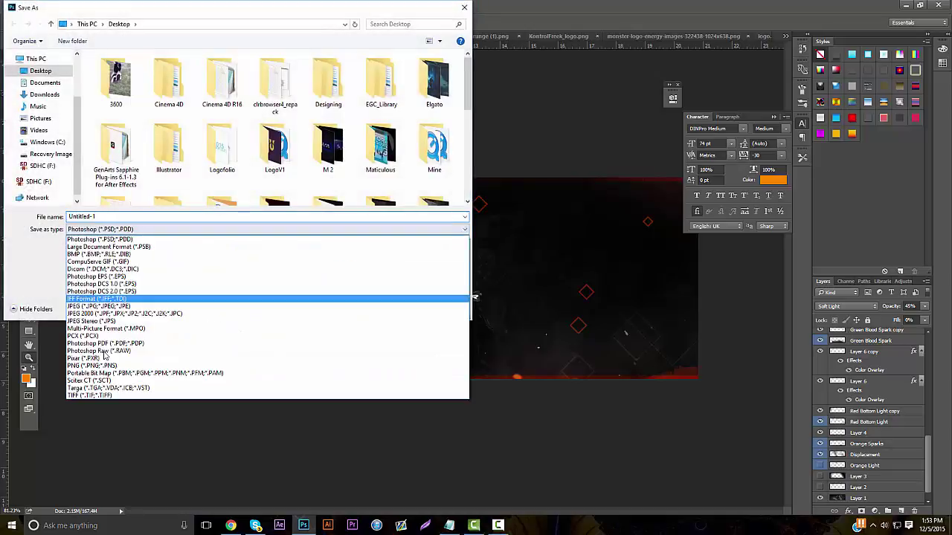
{"action": "left_click", "coordinate": [112, 363]}
{"action": "type", "text": "Banner"}
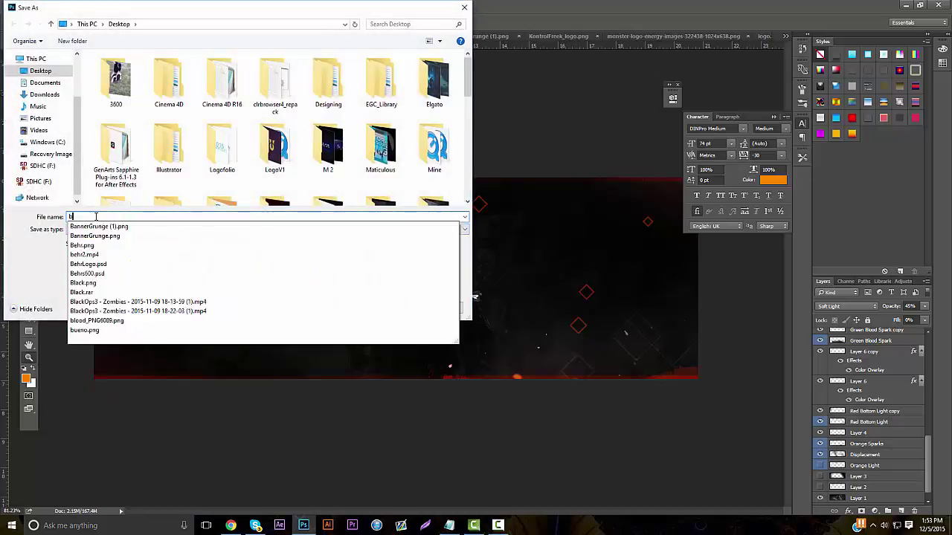
{"action": "key", "text": "Return"}
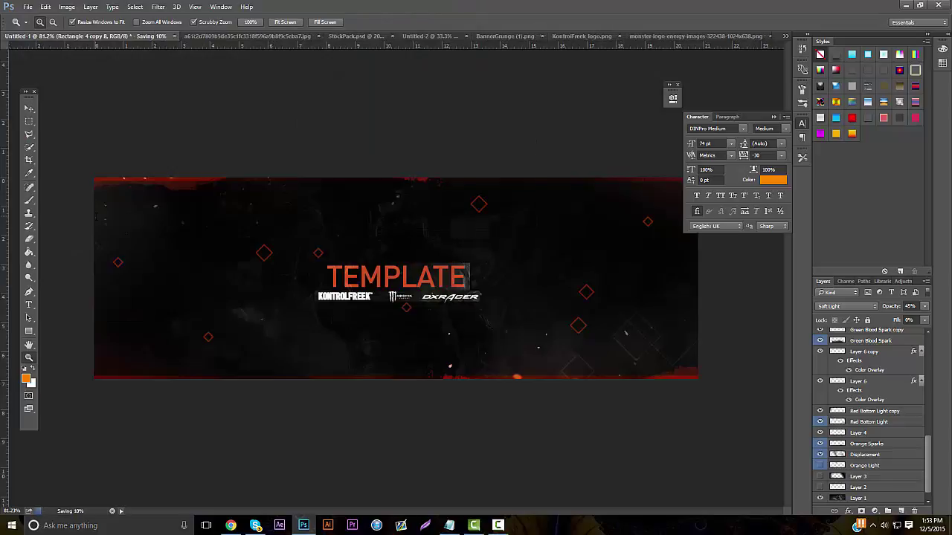
Open bo34.png from the Desktop and duplicate its image layer.
{"action": "left_click", "coordinate": [28, 7]}
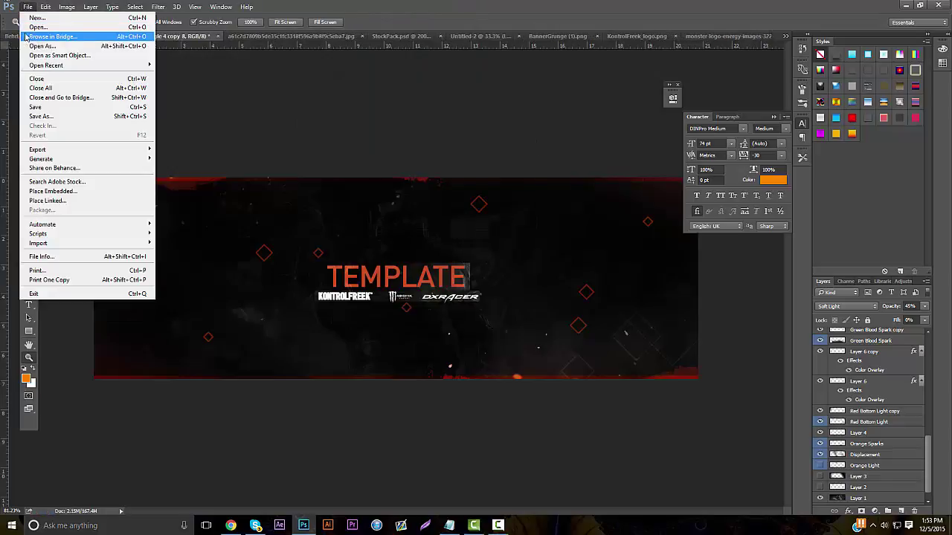
{"action": "left_click", "coordinate": [28, 31]}
{"action": "type", "text": "bo3"}
{"action": "key", "text": "Down"}
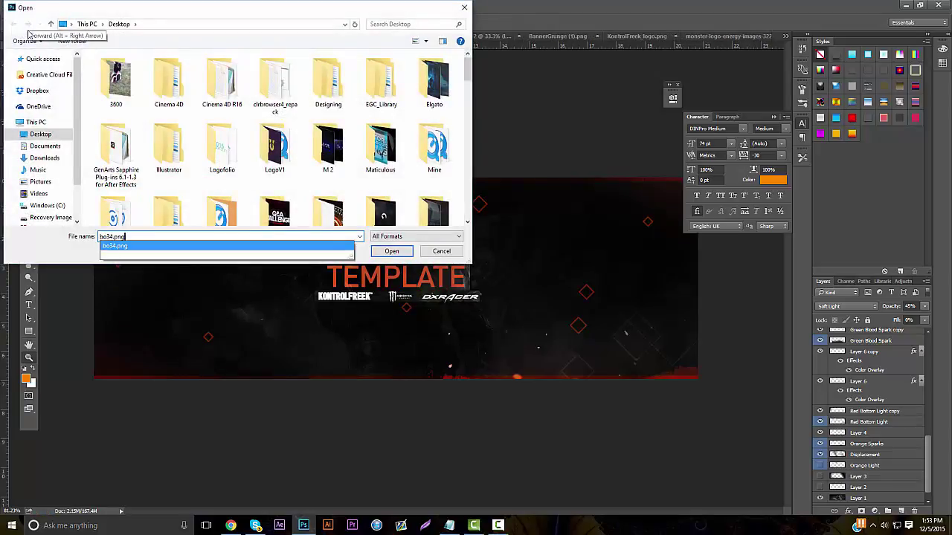
{"action": "key", "text": "Return"}
{"action": "key", "text": "ctrl+j"}
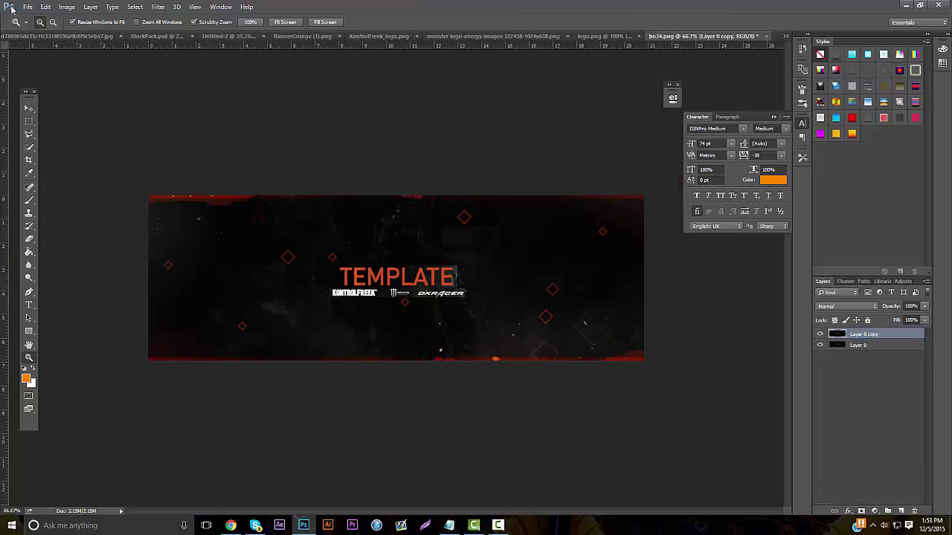
Apply a Lens Blur with a radius of 6 to the duplicated layer.
{"action": "left_click", "coordinate": [158, 6]}
{"action": "mouse_move", "coordinate": [179, 116]}
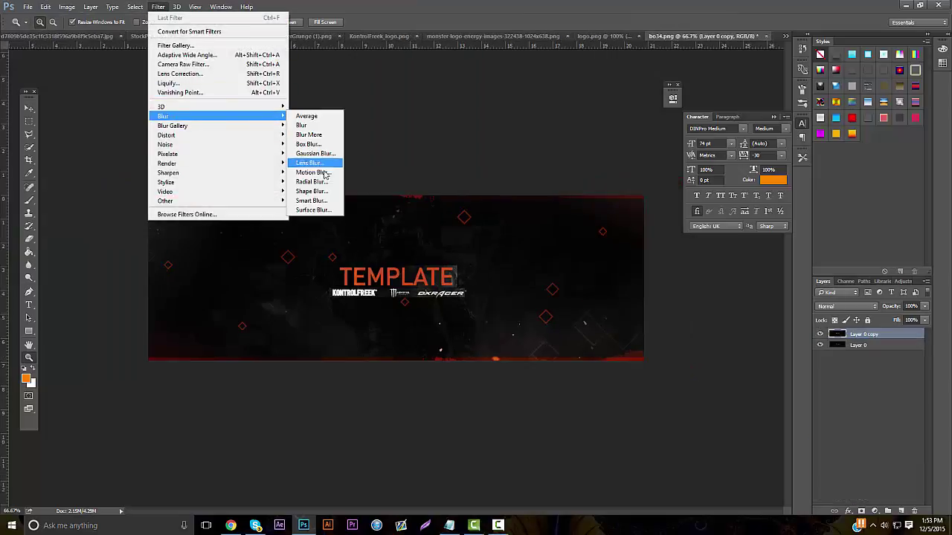
{"action": "left_click", "coordinate": [319, 163]}
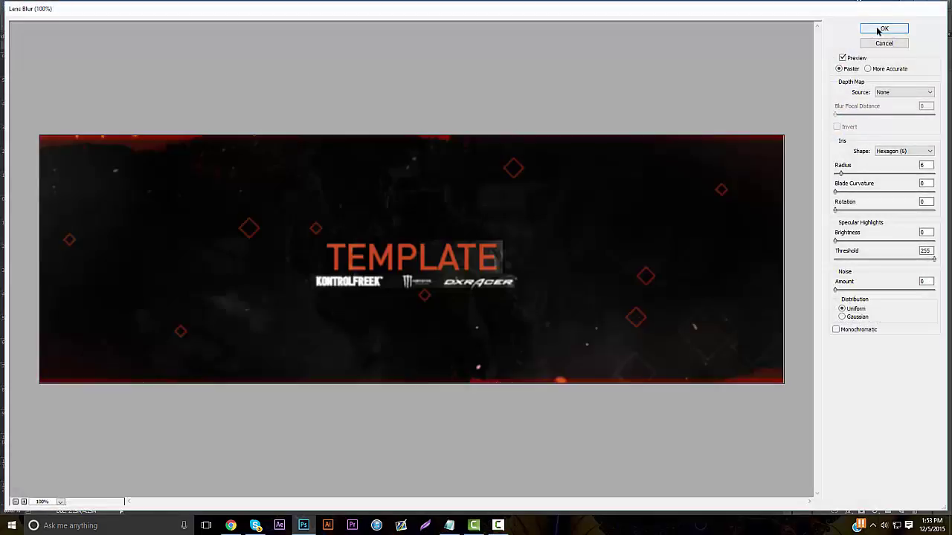
{"action": "left_click", "coordinate": [878, 31]}
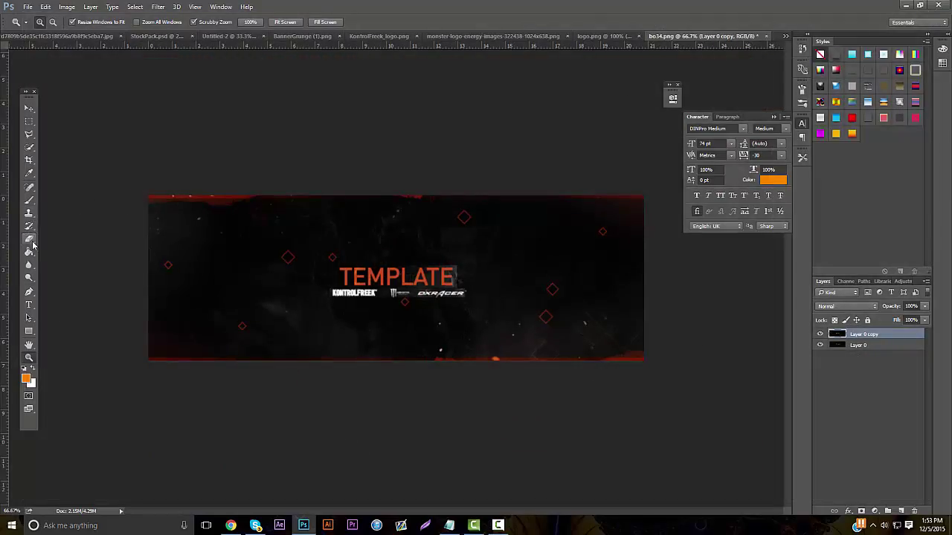
Erase the blurred layer across the middle of the banner with a large soft eraser, leaving the blur towards the edges.
{"action": "left_click", "coordinate": [29, 239]}
{"action": "mouse_move", "coordinate": [291, 293]}
{"action": "left_mouse_down"}
{"action": "mouse_move", "coordinate": [219, 306]}
{"action": "mouse_move", "coordinate": [251, 198]}
{"action": "left_mouse_up"}
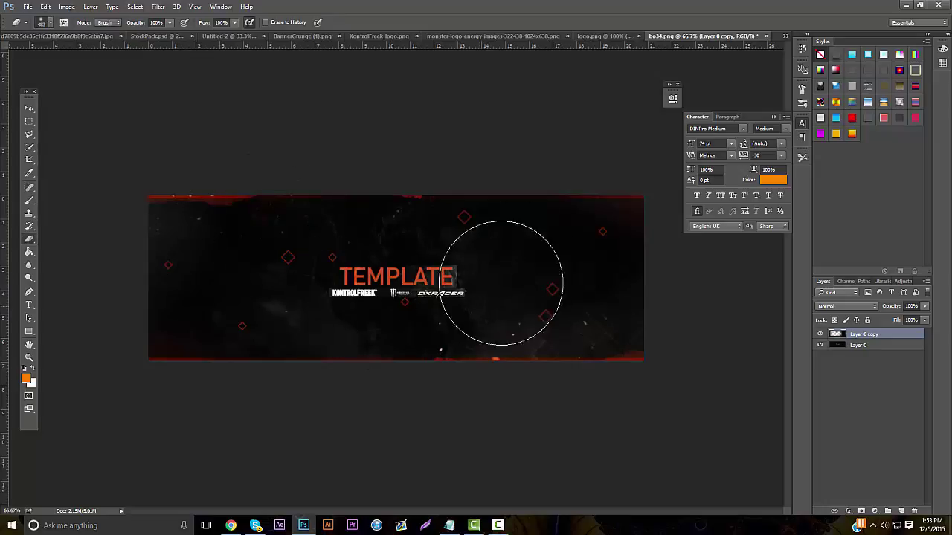
{"action": "mouse_move", "coordinate": [501, 282]}
{"action": "left_mouse_down"}
{"action": "mouse_move", "coordinate": [442, 253]}
{"action": "mouse_move", "coordinate": [588, 324]}
{"action": "mouse_move", "coordinate": [656, 263]}
{"action": "left_mouse_up"}
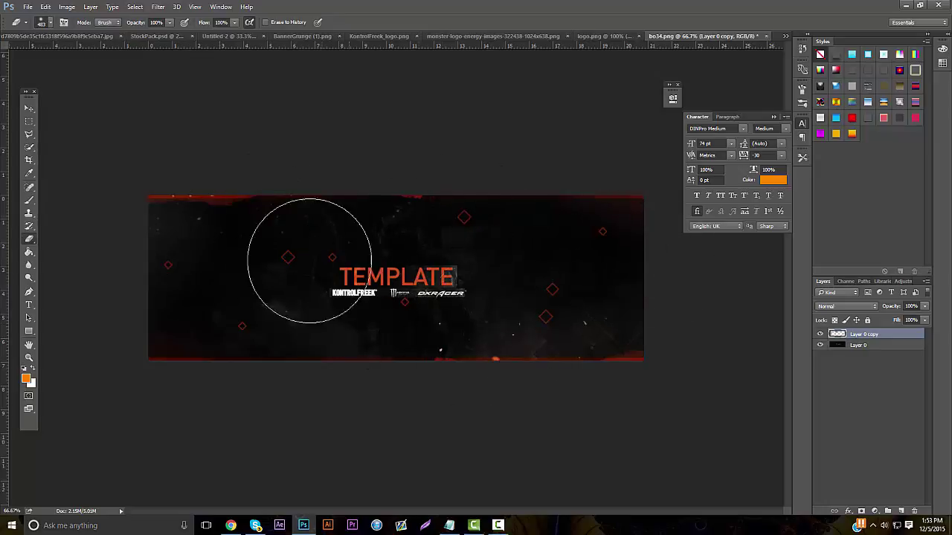
{"action": "left_click", "coordinate": [29, 358]}
{"action": "mouse_move", "coordinate": [377, 279]}
{"action": "left_mouse_down"}
{"action": "mouse_move", "coordinate": [409, 266]}
{"action": "mouse_move", "coordinate": [389, 267]}
{"action": "left_mouse_up"}
Merge the blurred layer with the one beneath and duplicate the merged layer.
{"action": "left_click", "coordinate": [886, 345], "text": "shift"}
{"action": "right_click", "coordinate": [886, 345]}
{"action": "left_click", "coordinate": [818, 361]}
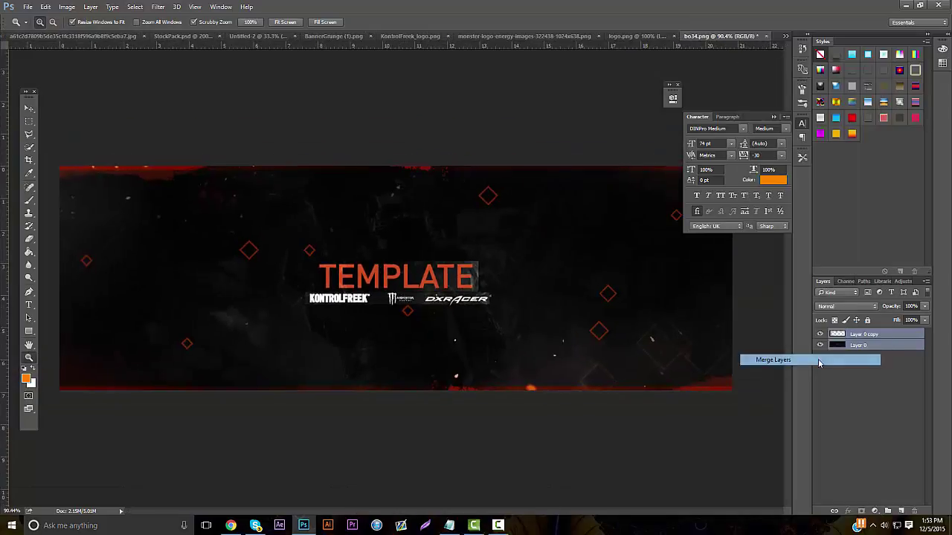
{"action": "key", "text": "ctrl+j"}
Apply the Dust & Scratches filter to the new duplicate layer with radius 1 pixel and threshold 0 levels.
{"action": "left_click", "coordinate": [72, 7]}
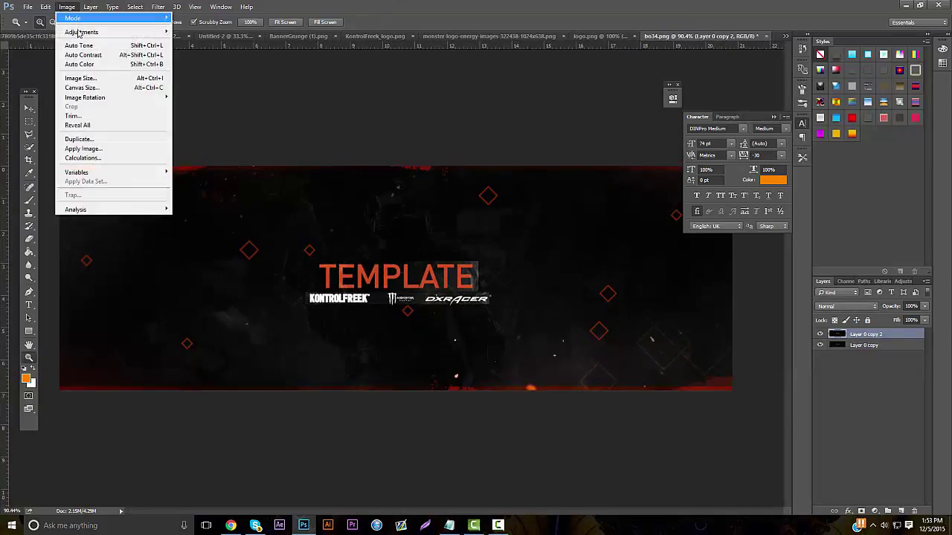
{"action": "mouse_move", "coordinate": [81, 32]}
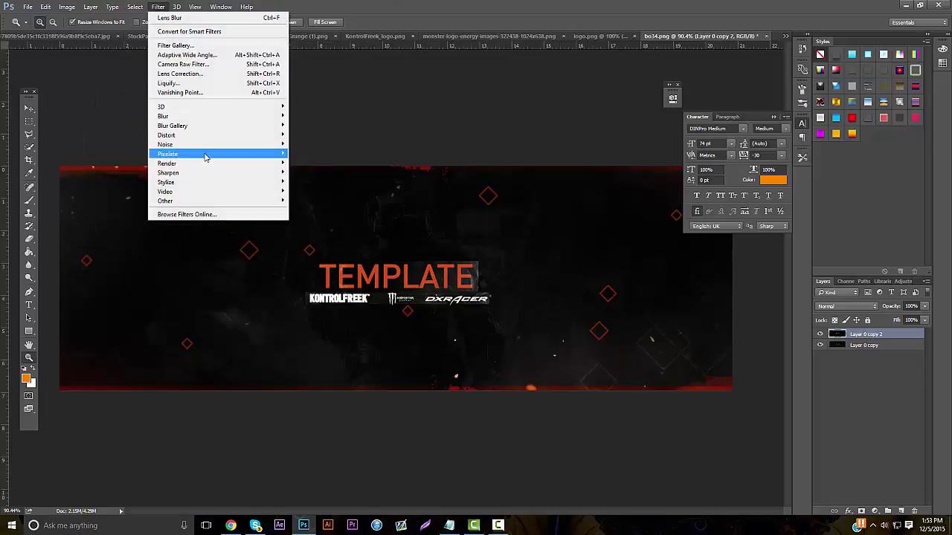
{"action": "mouse_move", "coordinate": [200, 172]}
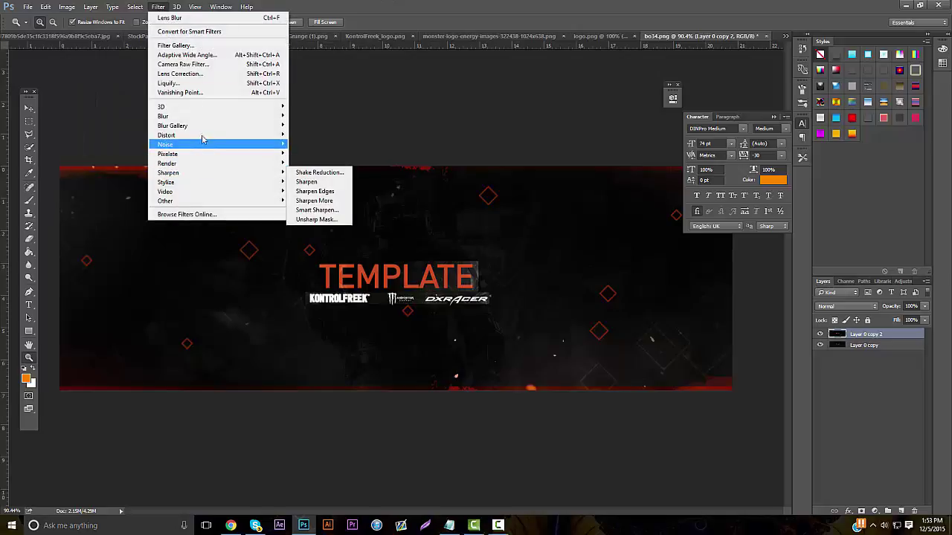
{"action": "mouse_move", "coordinate": [203, 136]}
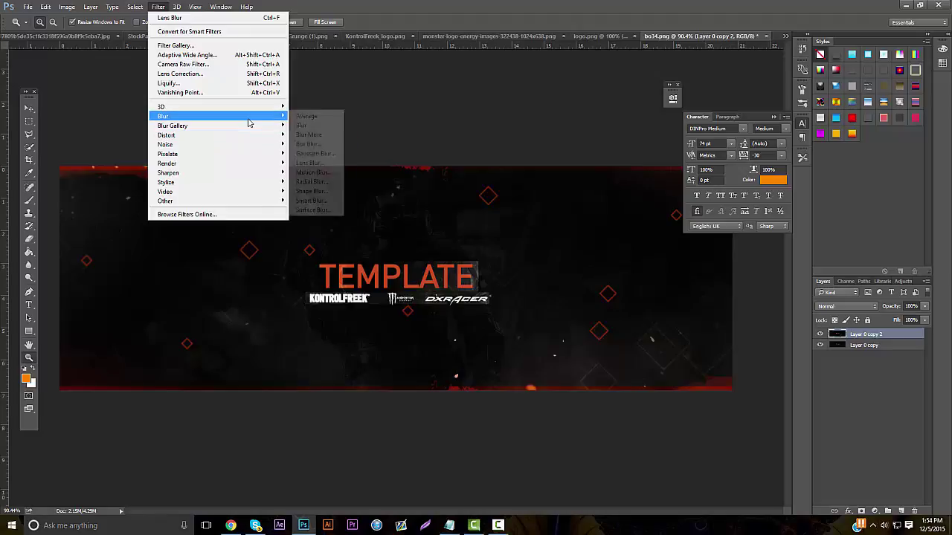
{"action": "mouse_move", "coordinate": [228, 169]}
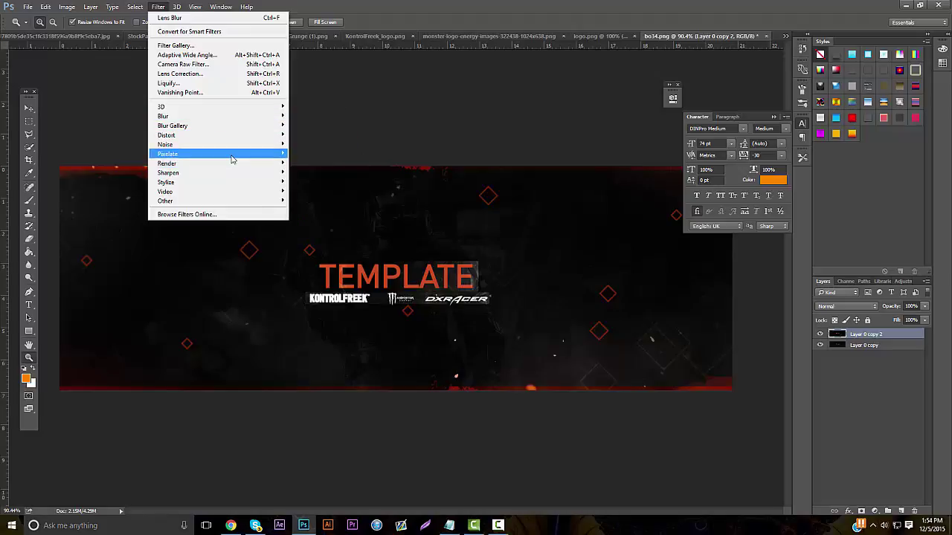
{"action": "mouse_move", "coordinate": [233, 146]}
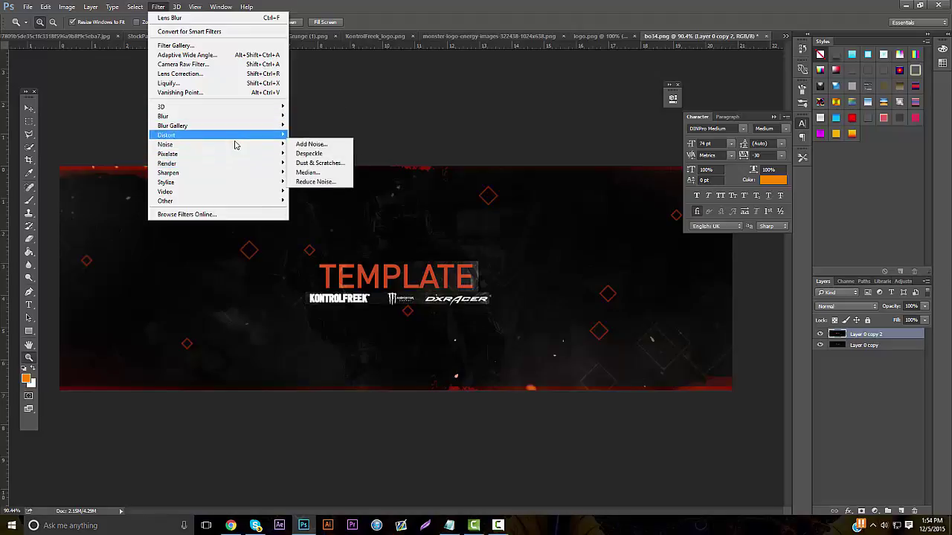
{"action": "left_click", "coordinate": [296, 165]}
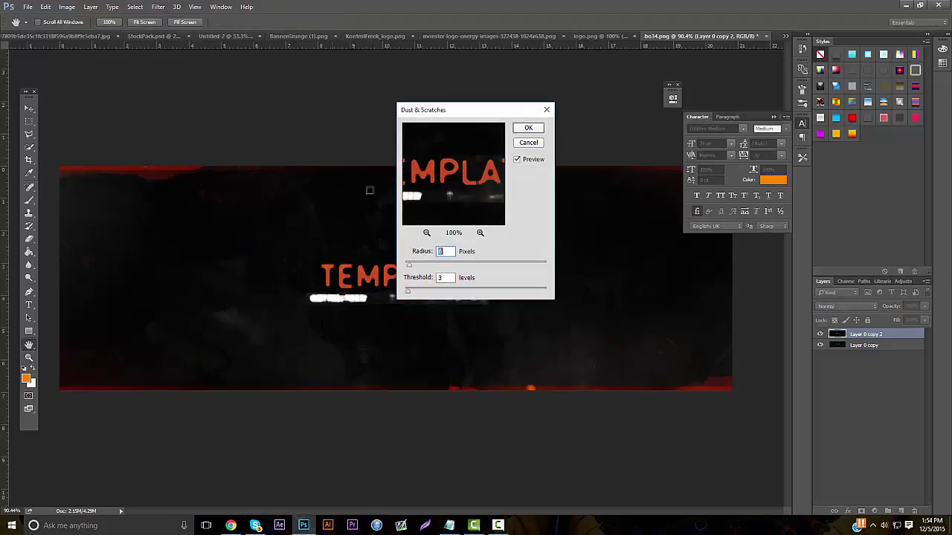
{"action": "left_click", "coordinate": [407, 291]}
{"action": "left_click_drag", "start_coordinate": [408, 265], "coordinate": [404, 269]}
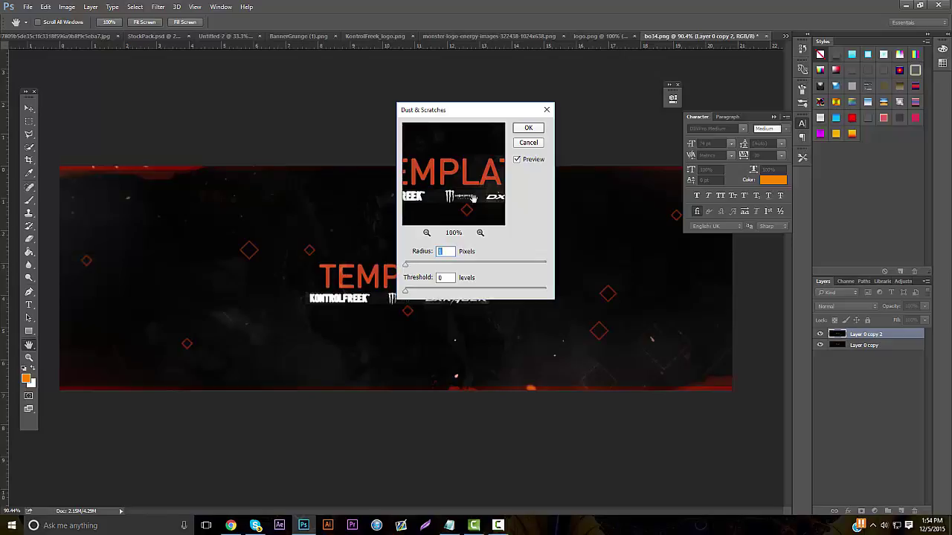
{"action": "left_click", "coordinate": [529, 128]}
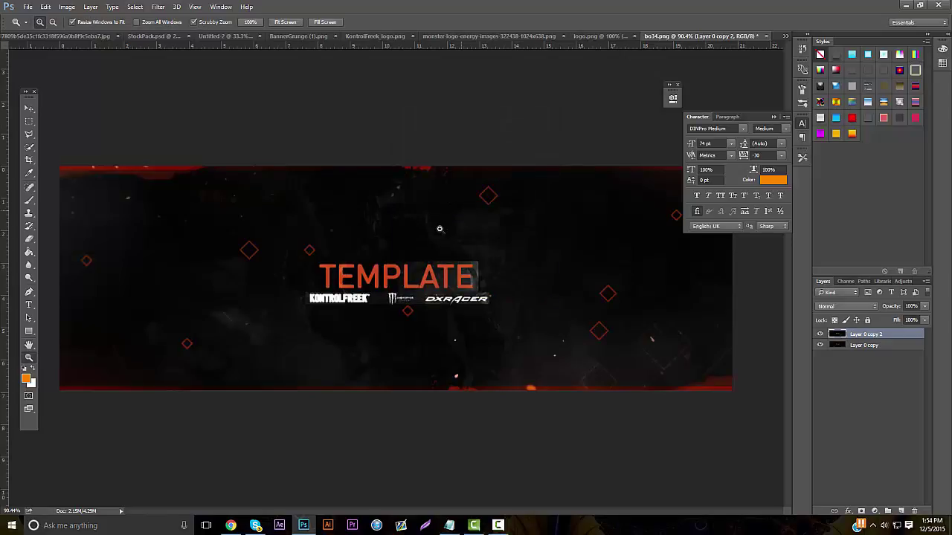
Erase the filtered layer across the central area of the banner, around the title and diamonds, using the large eraser.
{"action": "left_click", "coordinate": [29, 239]}
{"action": "mouse_move", "coordinate": [127, 255]}
{"action": "left_mouse_down"}
{"action": "mouse_move", "coordinate": [151, 282]}
{"action": "mouse_move", "coordinate": [264, 290]}
{"action": "mouse_move", "coordinate": [390, 260]}
{"action": "mouse_move", "coordinate": [465, 279]}
{"action": "mouse_move", "coordinate": [341, 290]}
{"action": "mouse_move", "coordinate": [377, 310]}
{"action": "mouse_move", "coordinate": [503, 315]}
{"action": "mouse_move", "coordinate": [640, 238]}
{"action": "mouse_move", "coordinate": [642, 294]}
{"action": "mouse_move", "coordinate": [698, 277]}
{"action": "mouse_move", "coordinate": [468, 180]}
{"action": "left_mouse_up"}
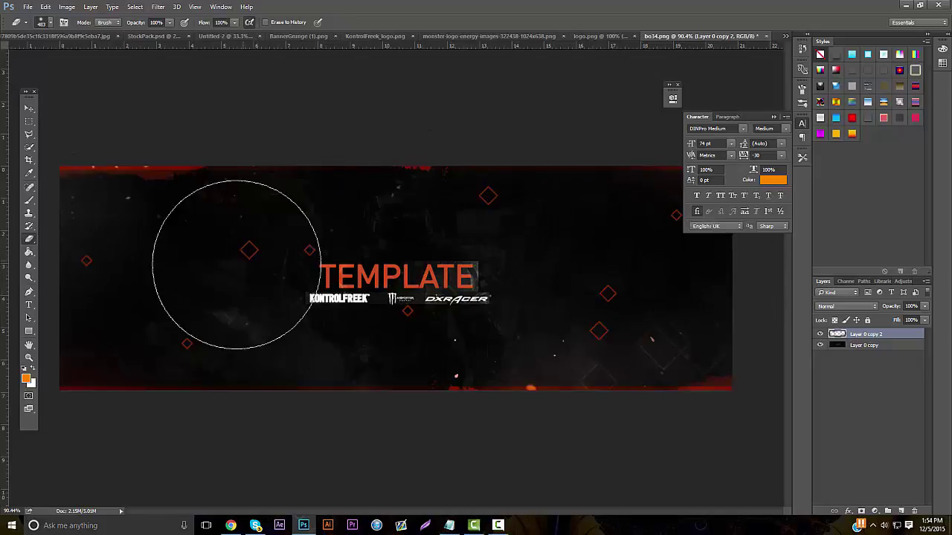
{"action": "left_click", "coordinate": [29, 357]}
{"action": "mouse_move", "coordinate": [389, 249]}
{"action": "left_mouse_down"}
{"action": "mouse_move", "coordinate": [354, 252]}
{"action": "mouse_move", "coordinate": [398, 266]}
{"action": "left_mouse_up"}
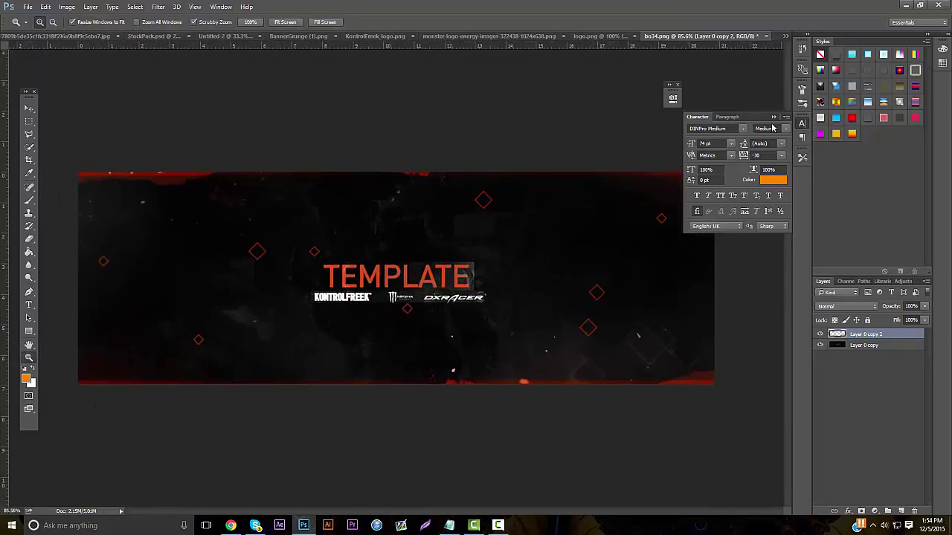
Collapse the character settings and merge the filtered layer with the layer beneath it.
{"action": "left_click", "coordinate": [773, 117]}
{"action": "left_click", "coordinate": [866, 347], "text": "shift"}
{"action": "right_click", "coordinate": [867, 347]}
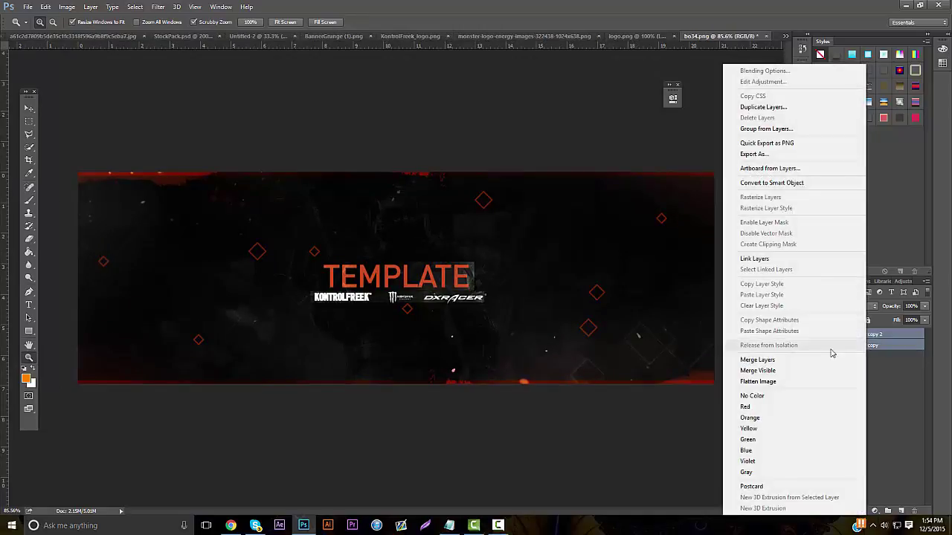
{"action": "left_click", "coordinate": [795, 359]}
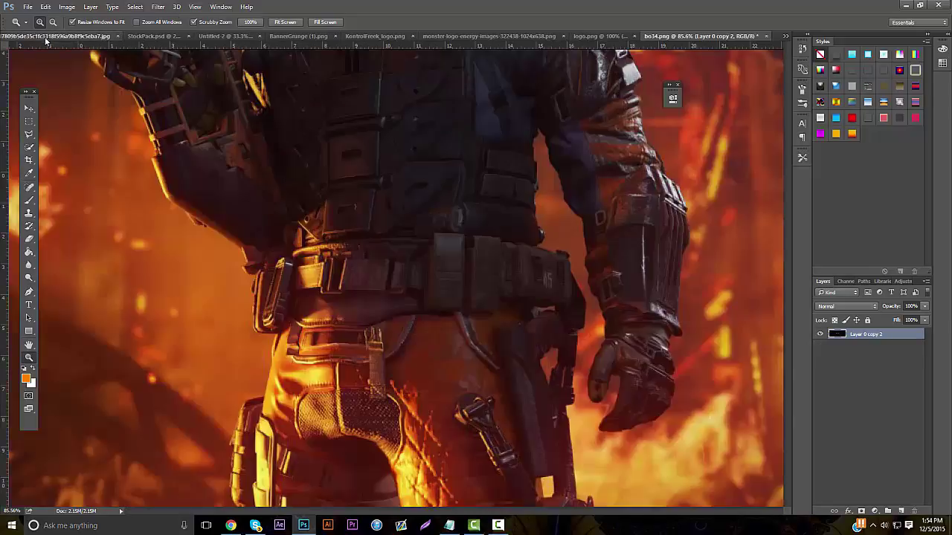
Switch back to the layered banner document Untitled-1.
{"action": "left_click", "coordinate": [47, 36]}
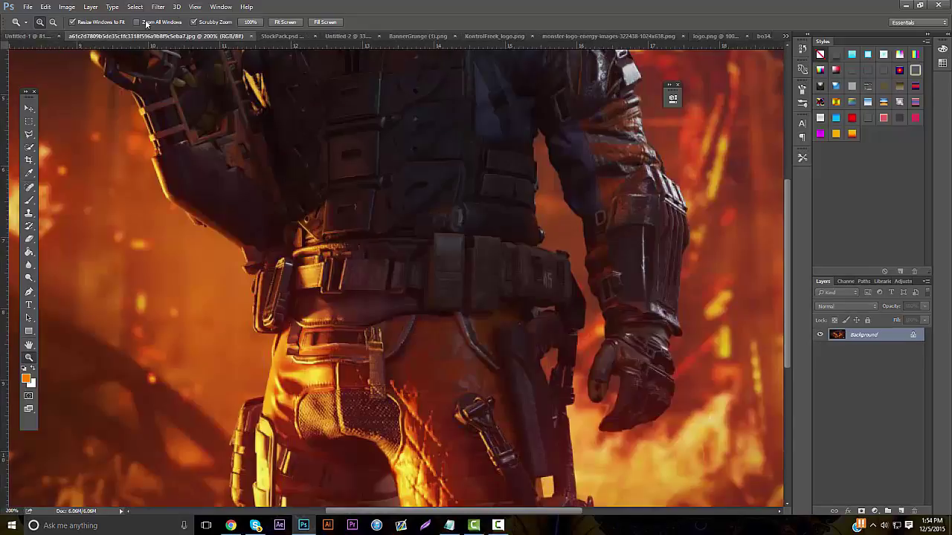
{"action": "left_click", "coordinate": [34, 37]}
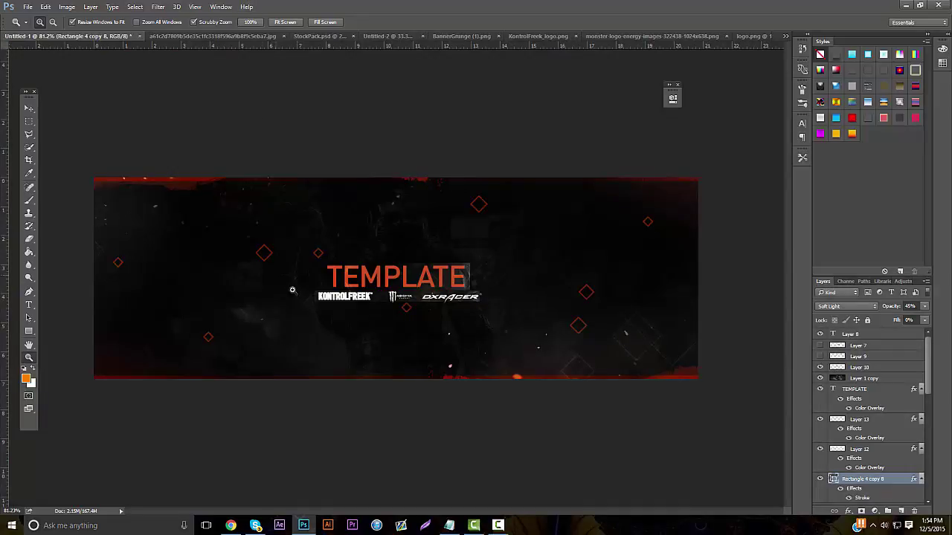
{"action": "left_click", "coordinate": [256, 526]}
{"action": "left_click", "coordinate": [256, 525]}
{"action": "left_click", "coordinate": [497, 526]}
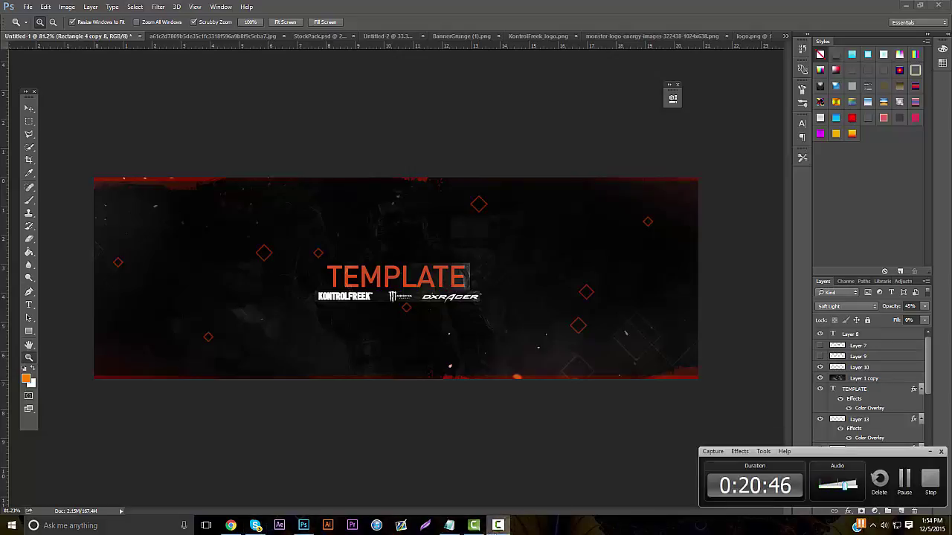
{"action": "left_click", "coordinate": [497, 526]}
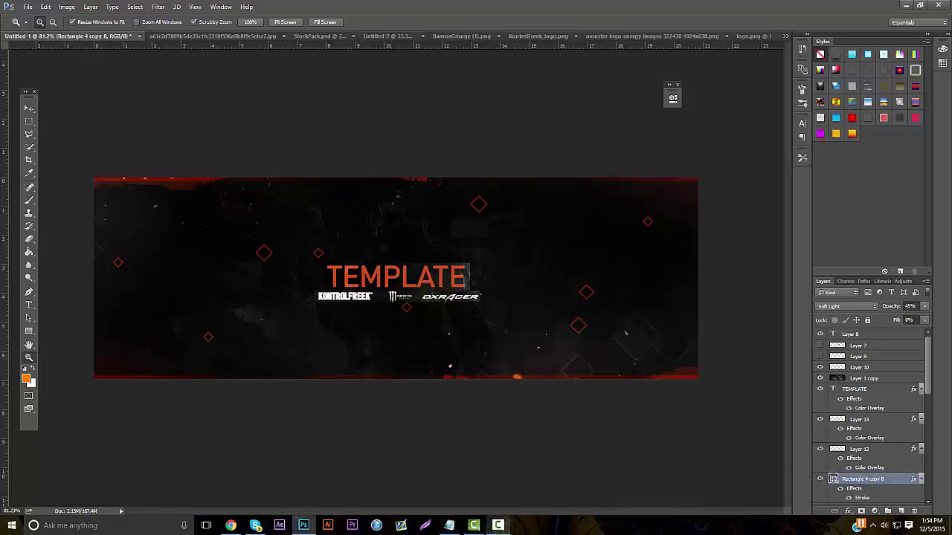